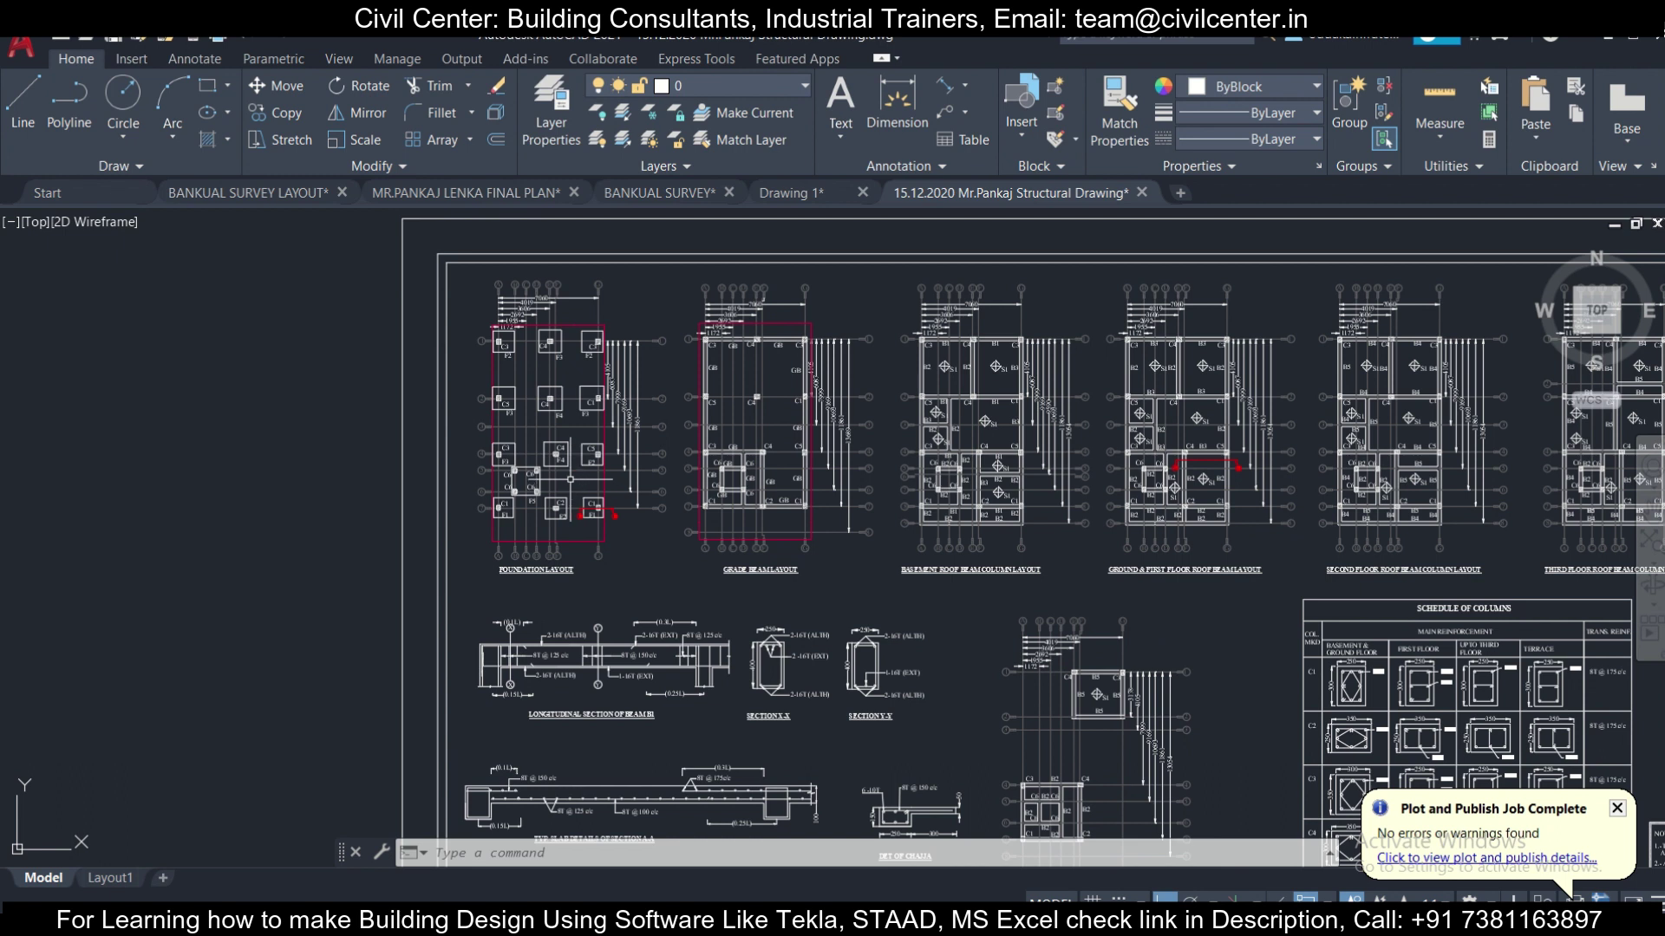
Step: Examine the Foundation Layout and Grade Beam Layout plans in the structural drawing
scroll(559, 479, "up", 3)
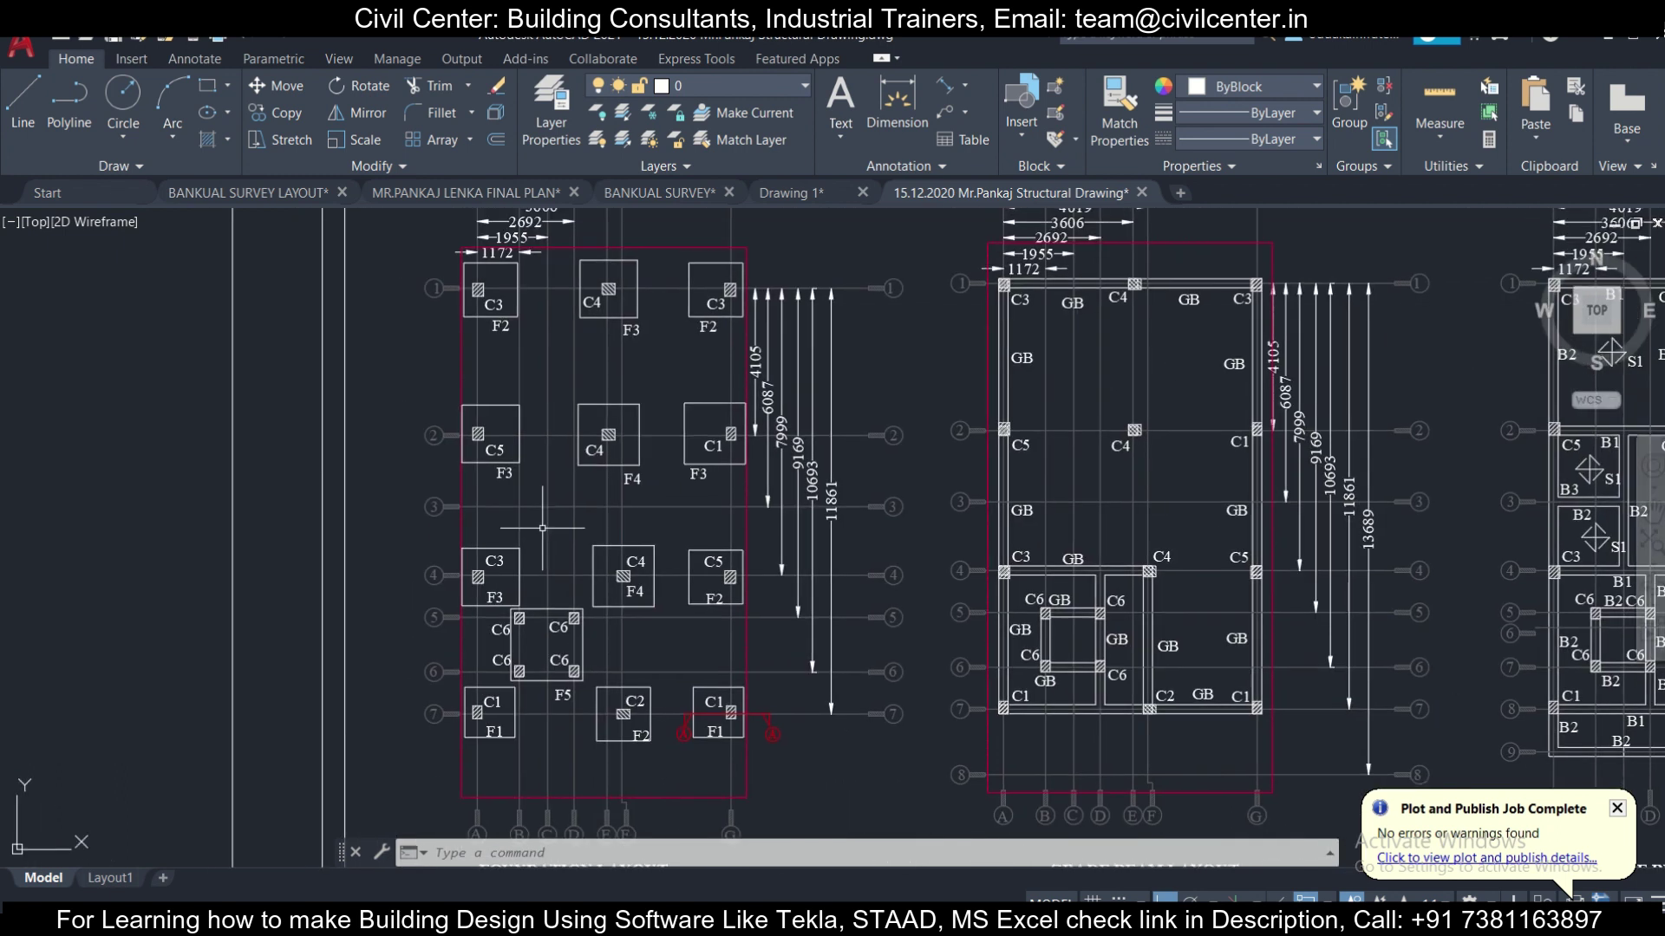
scroll(542, 528, "down", 4)
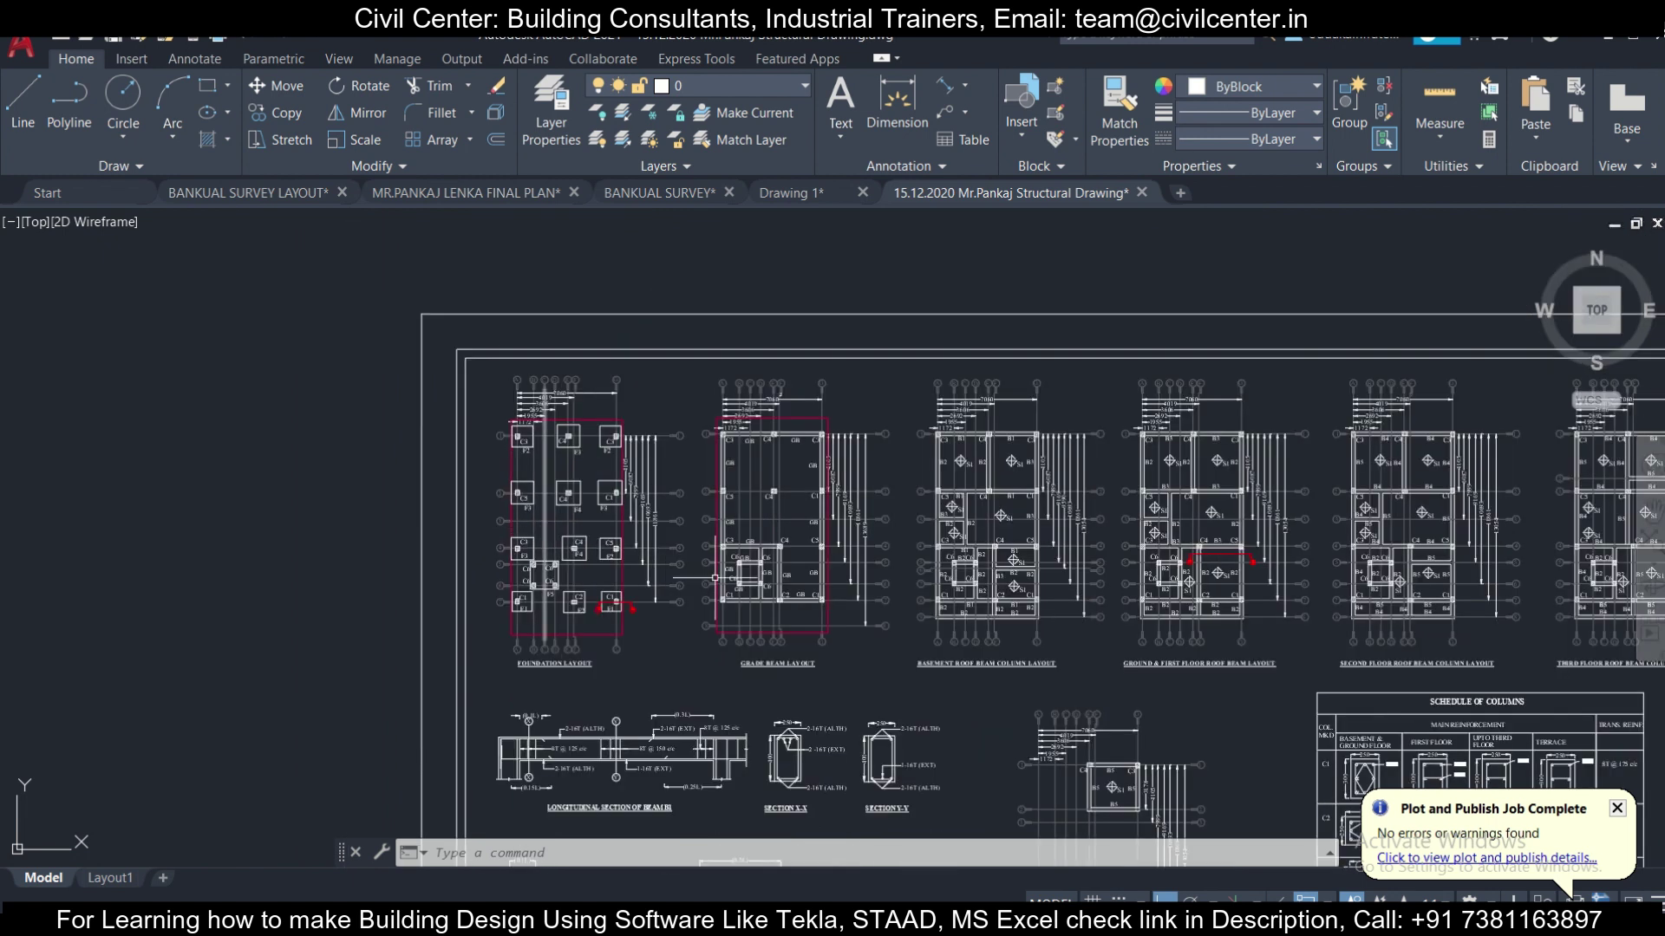
mouse_move(714, 657)
left_mouse_down()
mouse_move(657, 596)
mouse_move(607, 592)
mouse_move(717, 703)
left_mouse_up()
scroll(624, 589, "up", 4)
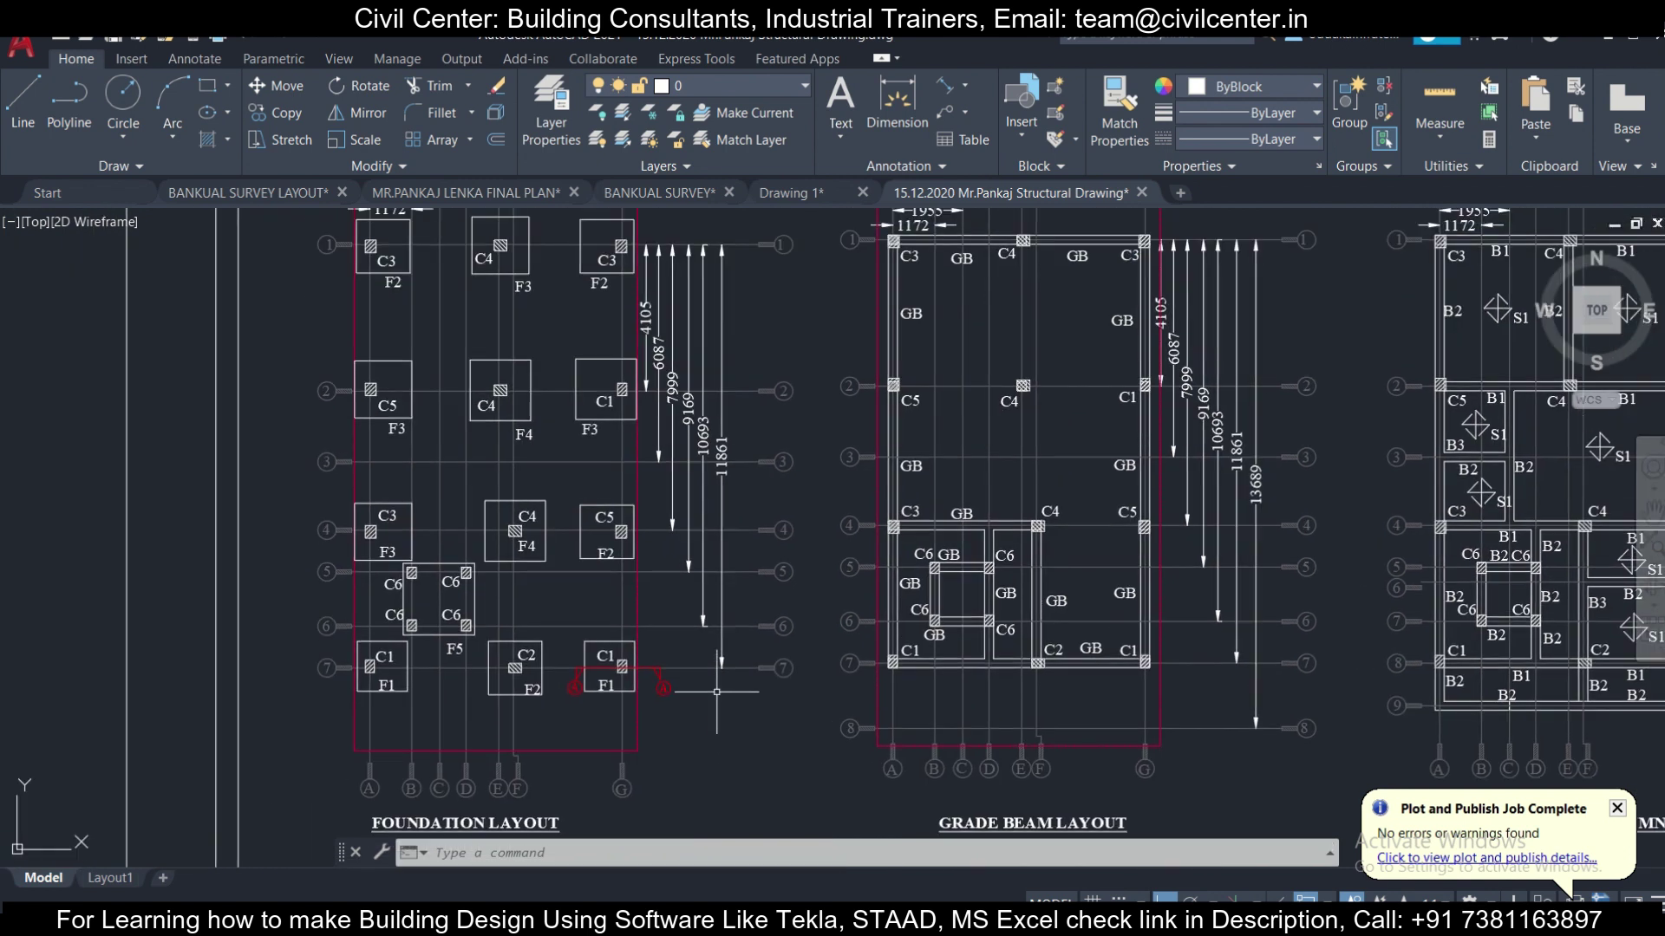
scroll(717, 691, "down", 2)
scroll(717, 691, "up", 2)
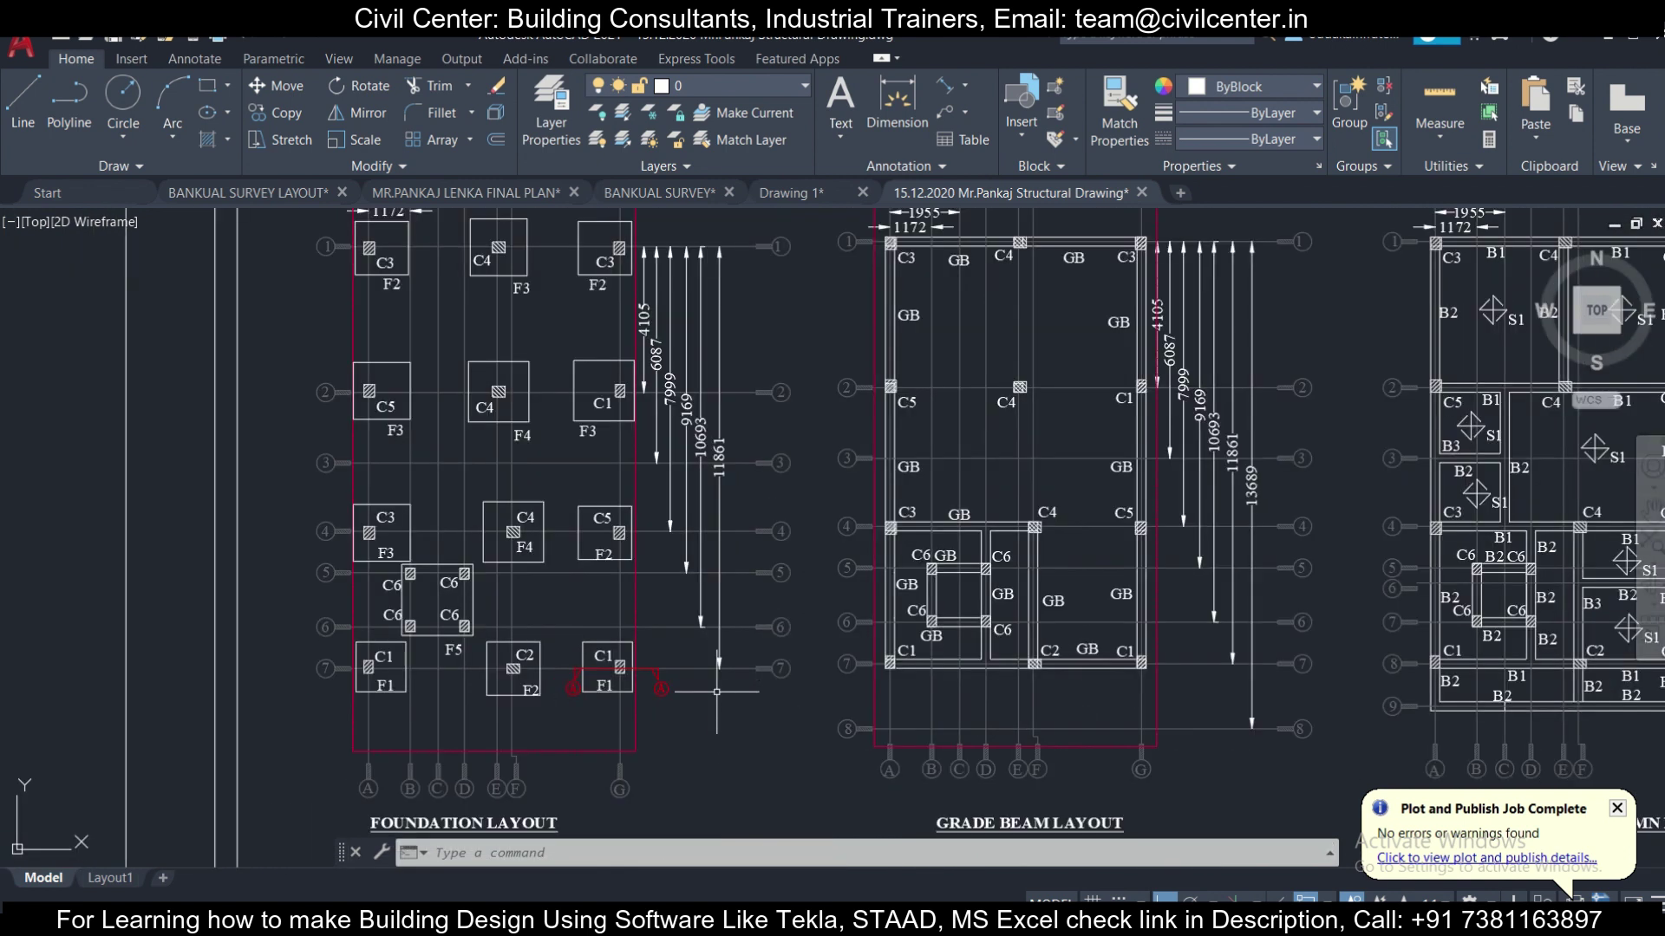
scroll(564, 666, "down", 2)
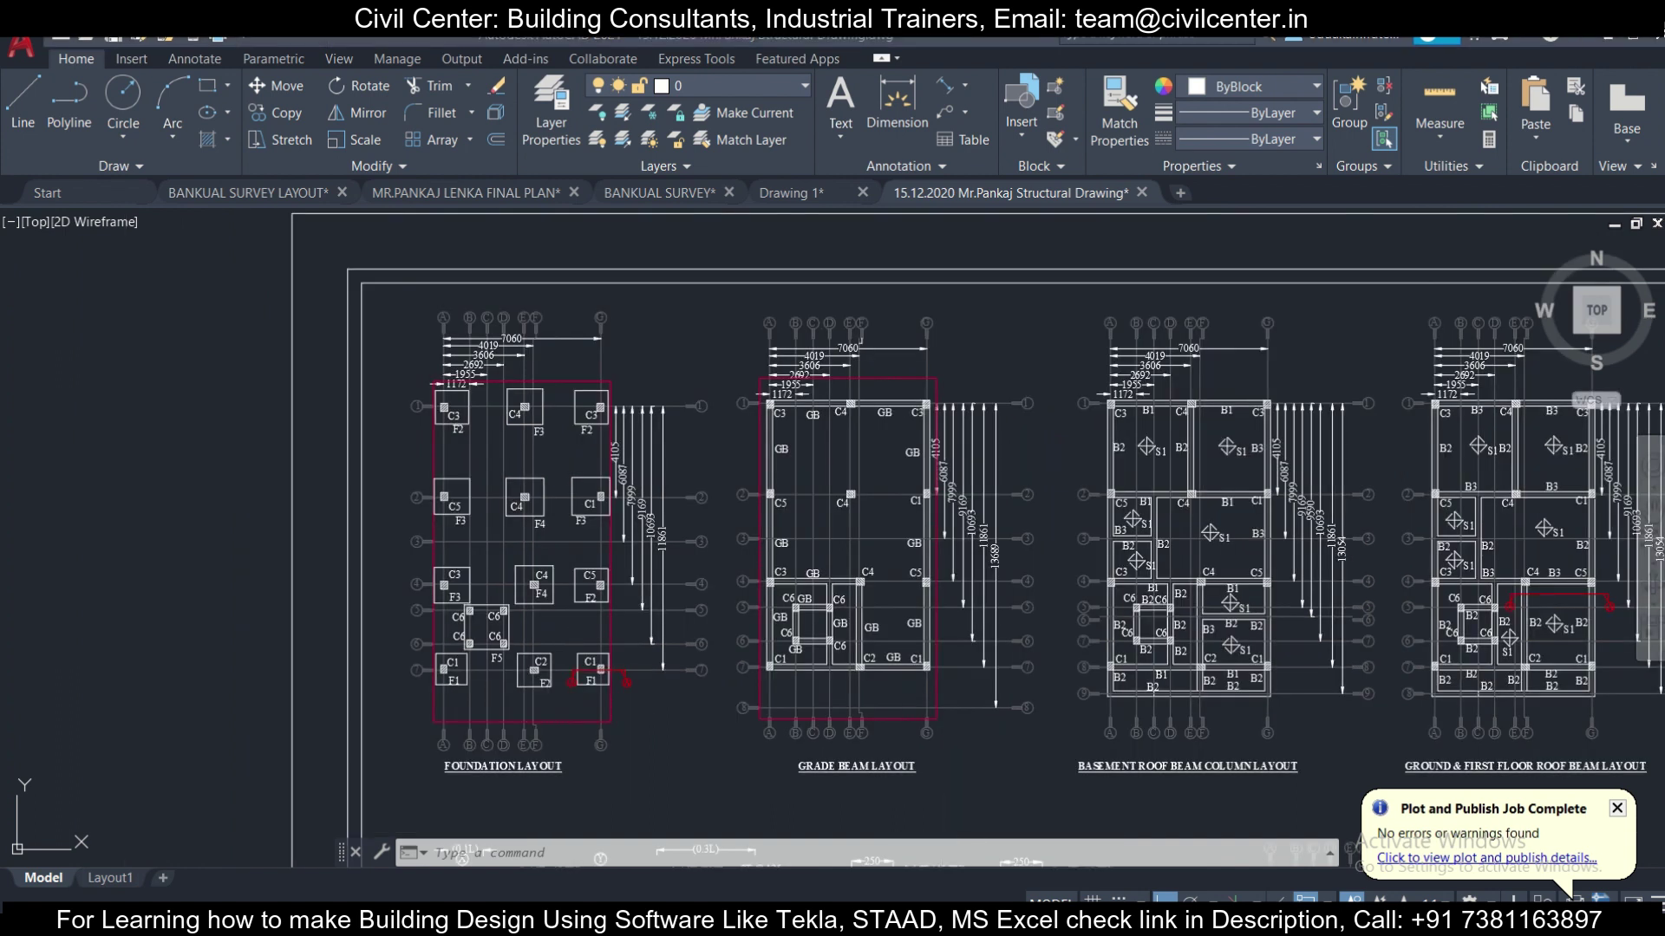
Step: Switch to the BBS - Footing workbook in Excel and review the F1 reinforcement rows for longer and shorter span
key("alt+Tab")
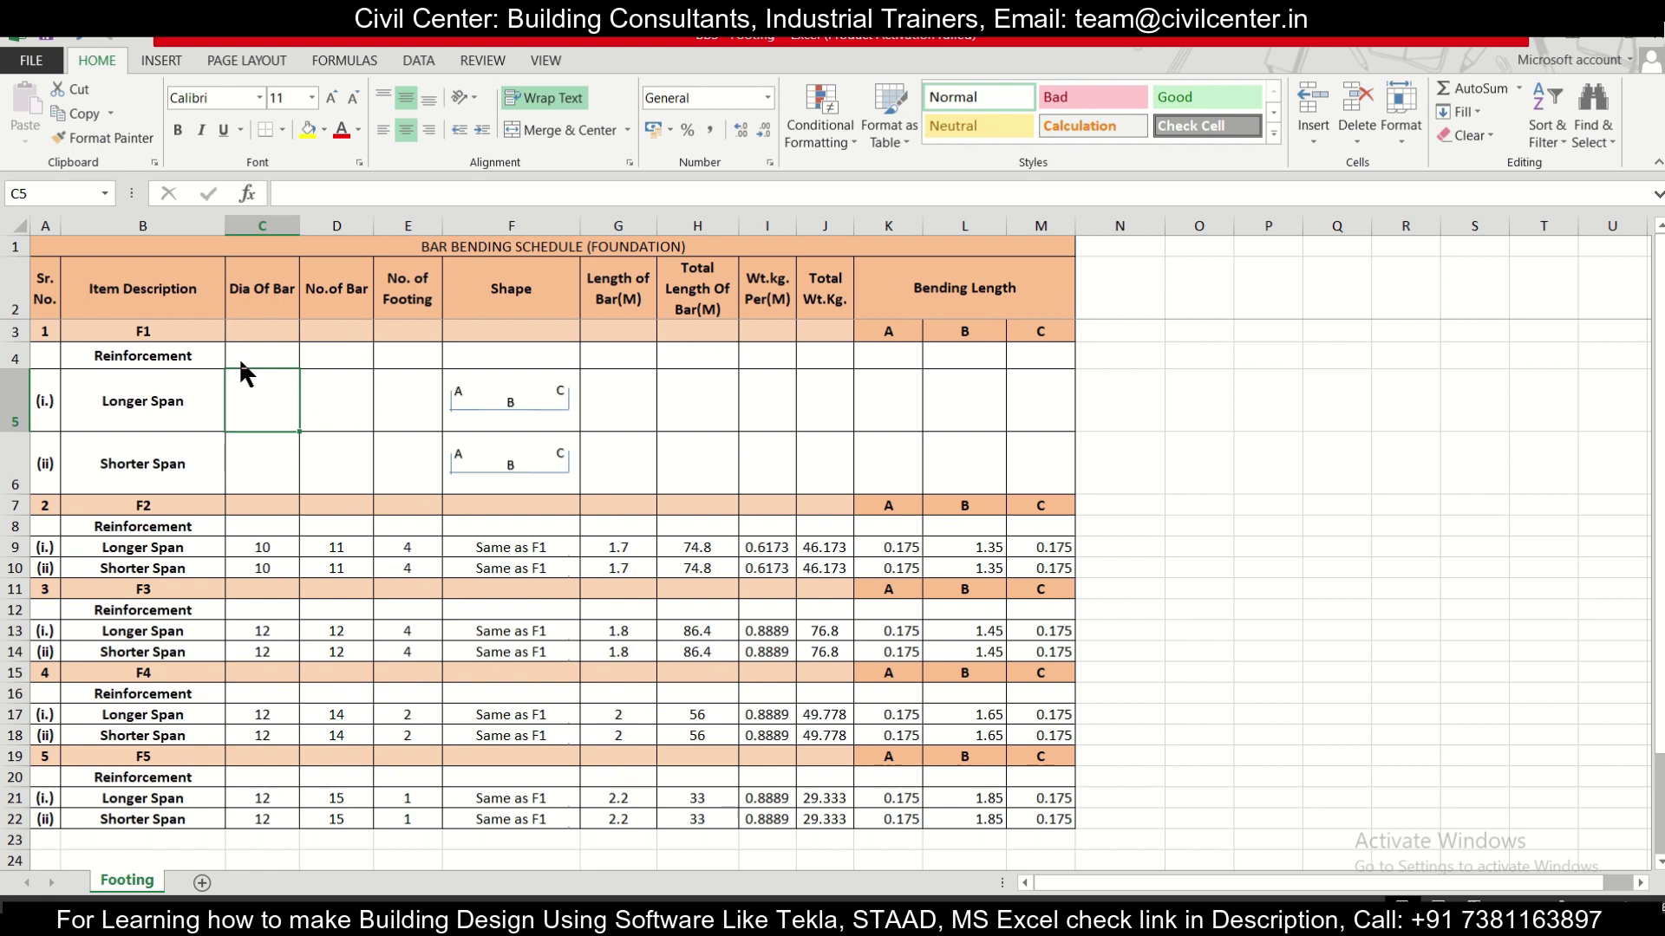
scroll(242, 361, "up", 1)
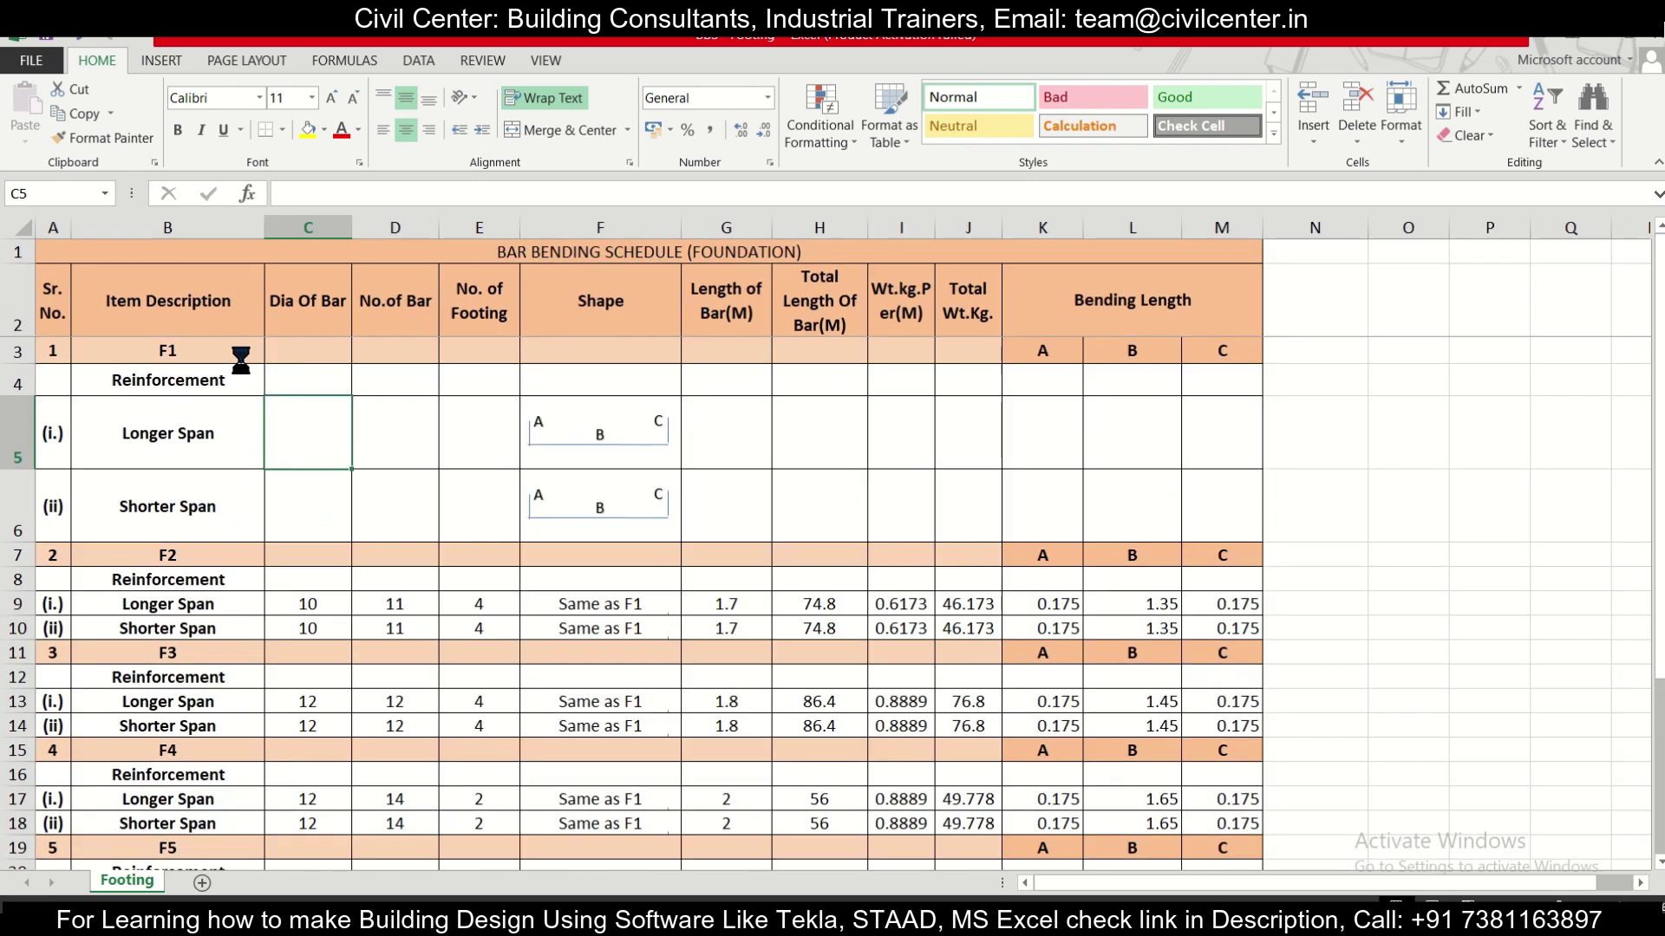
scroll(241, 361, "up", 1)
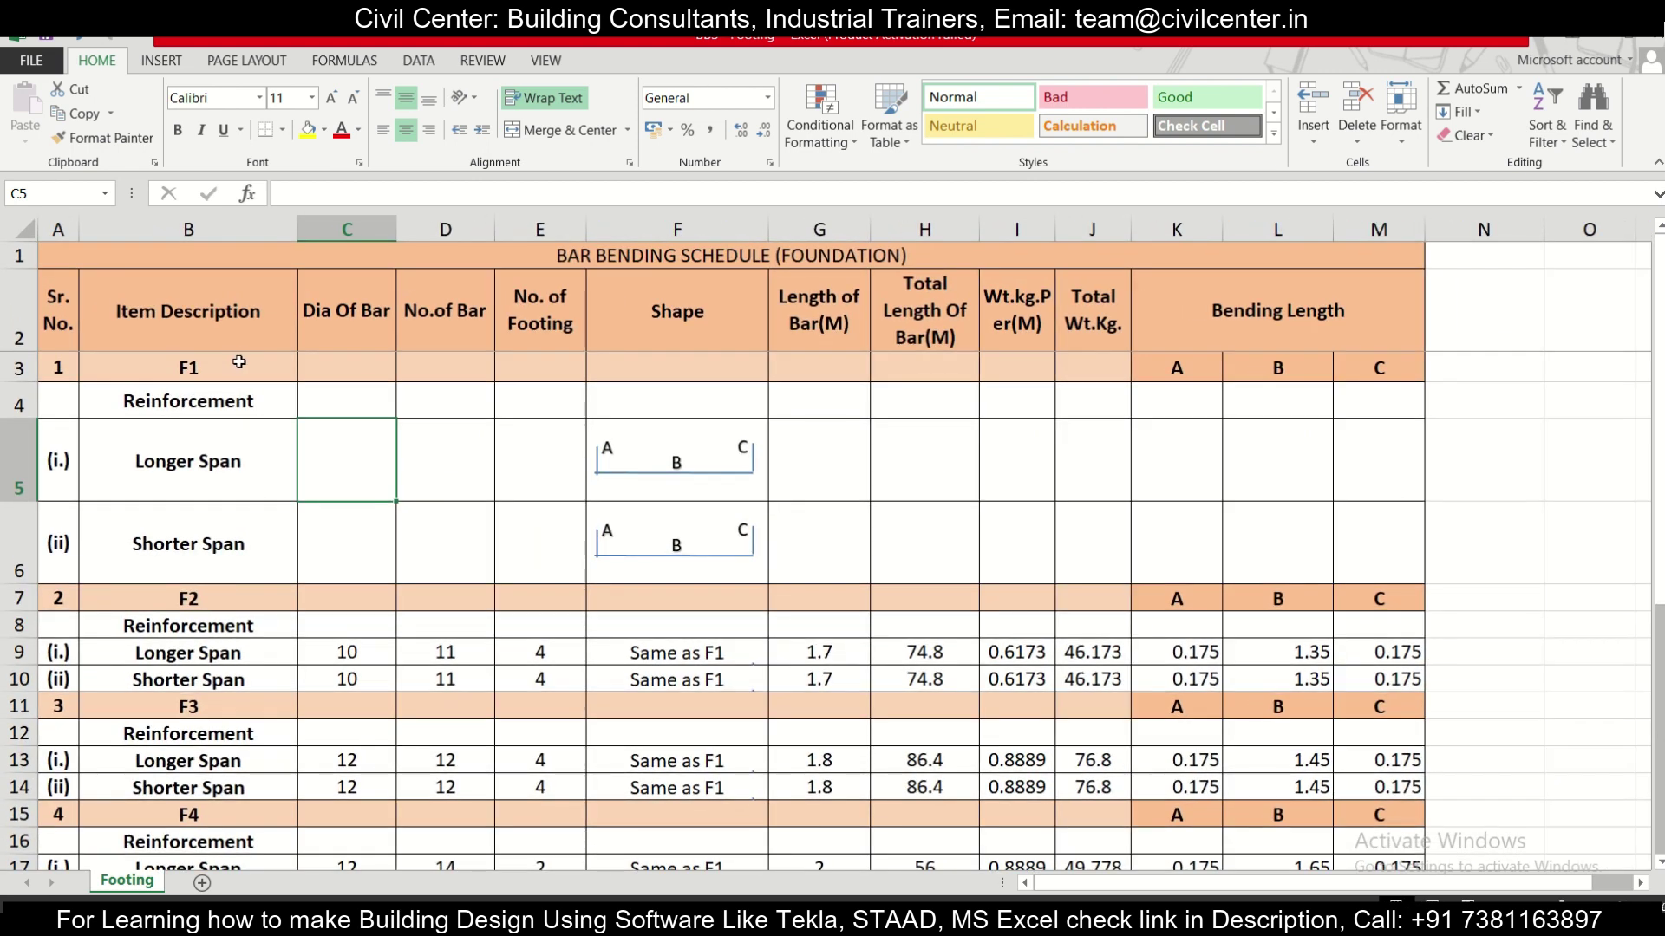
left_click(174, 384)
left_click(195, 379)
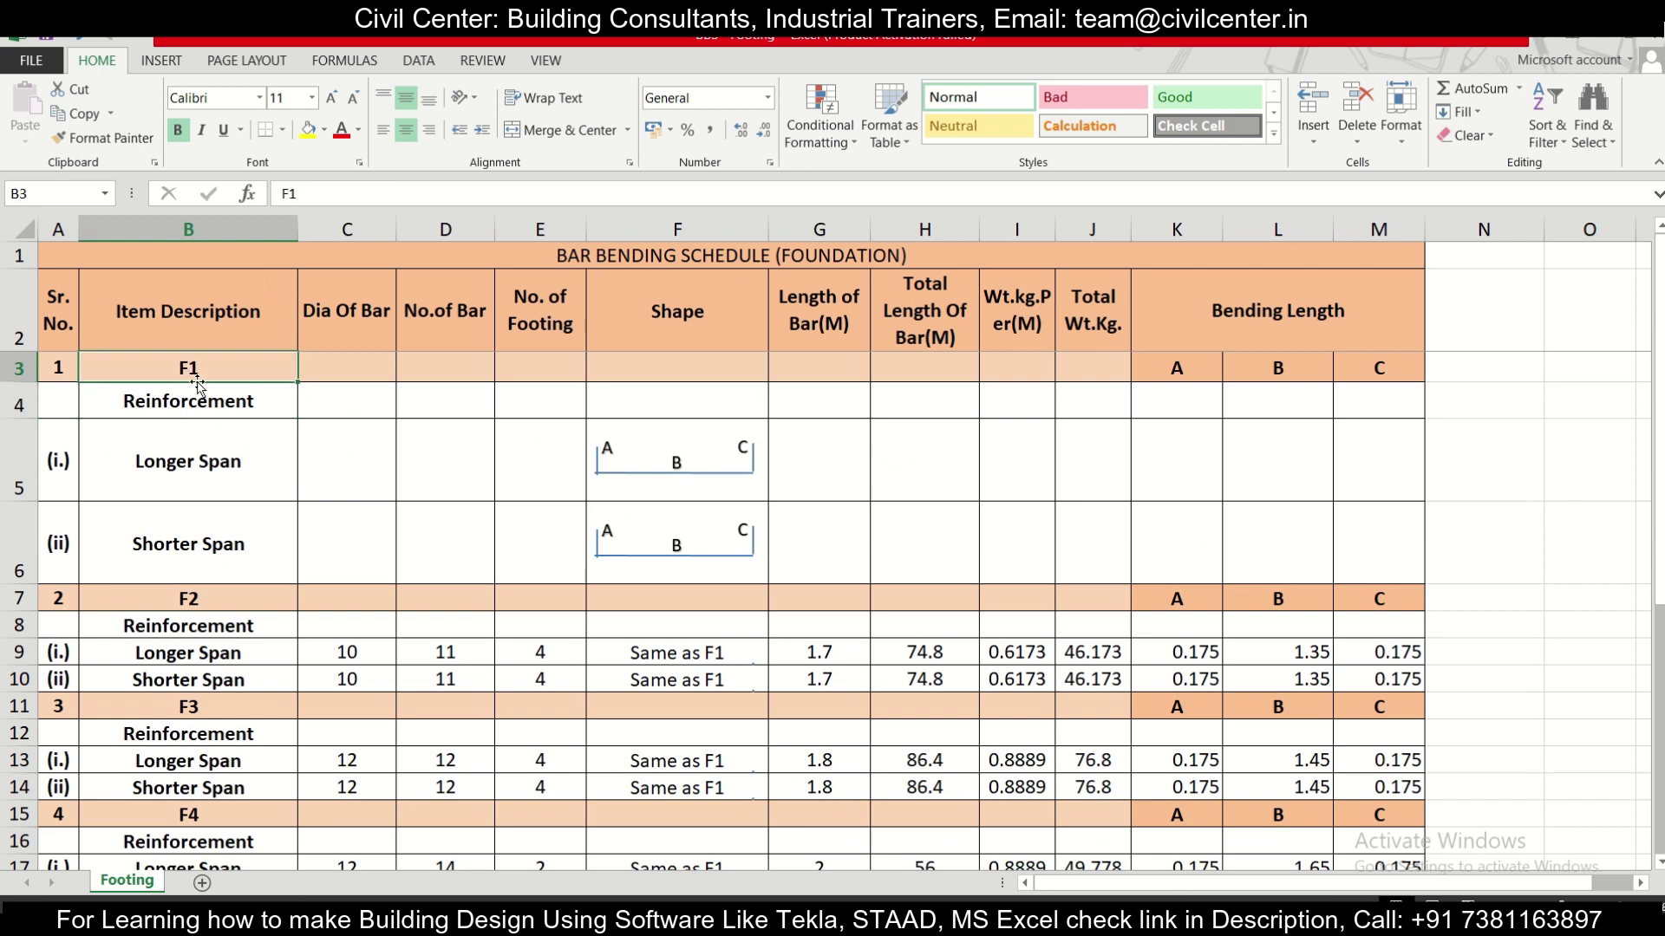
left_click(202, 402)
left_click(223, 447)
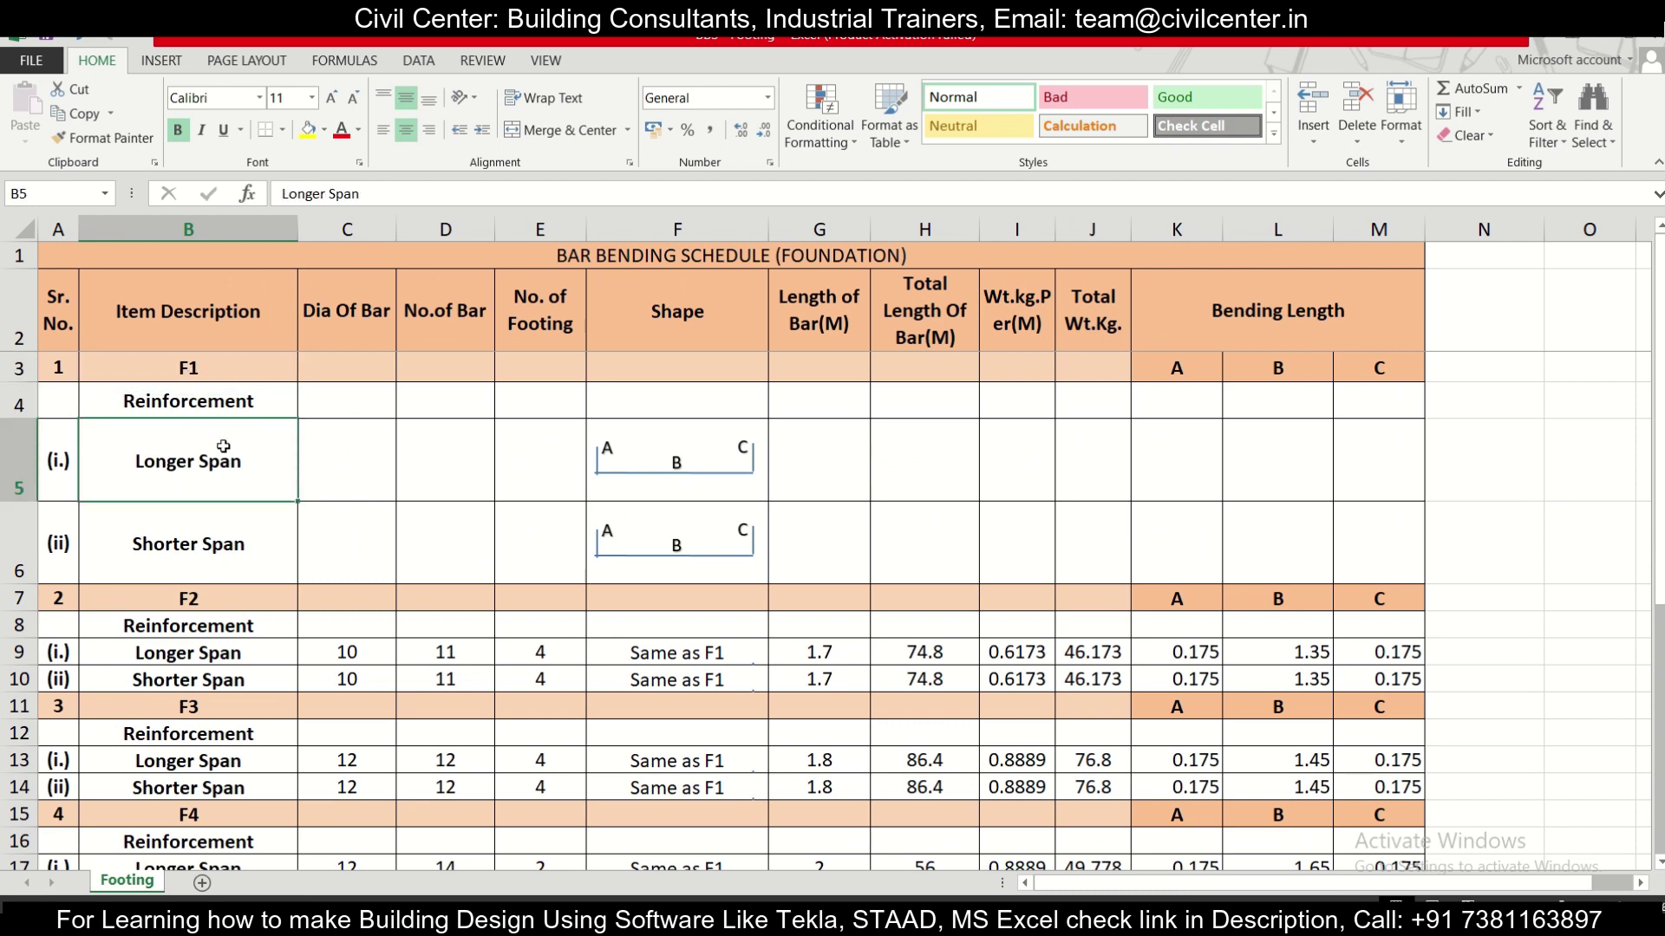
left_click(236, 513)
left_click(250, 472)
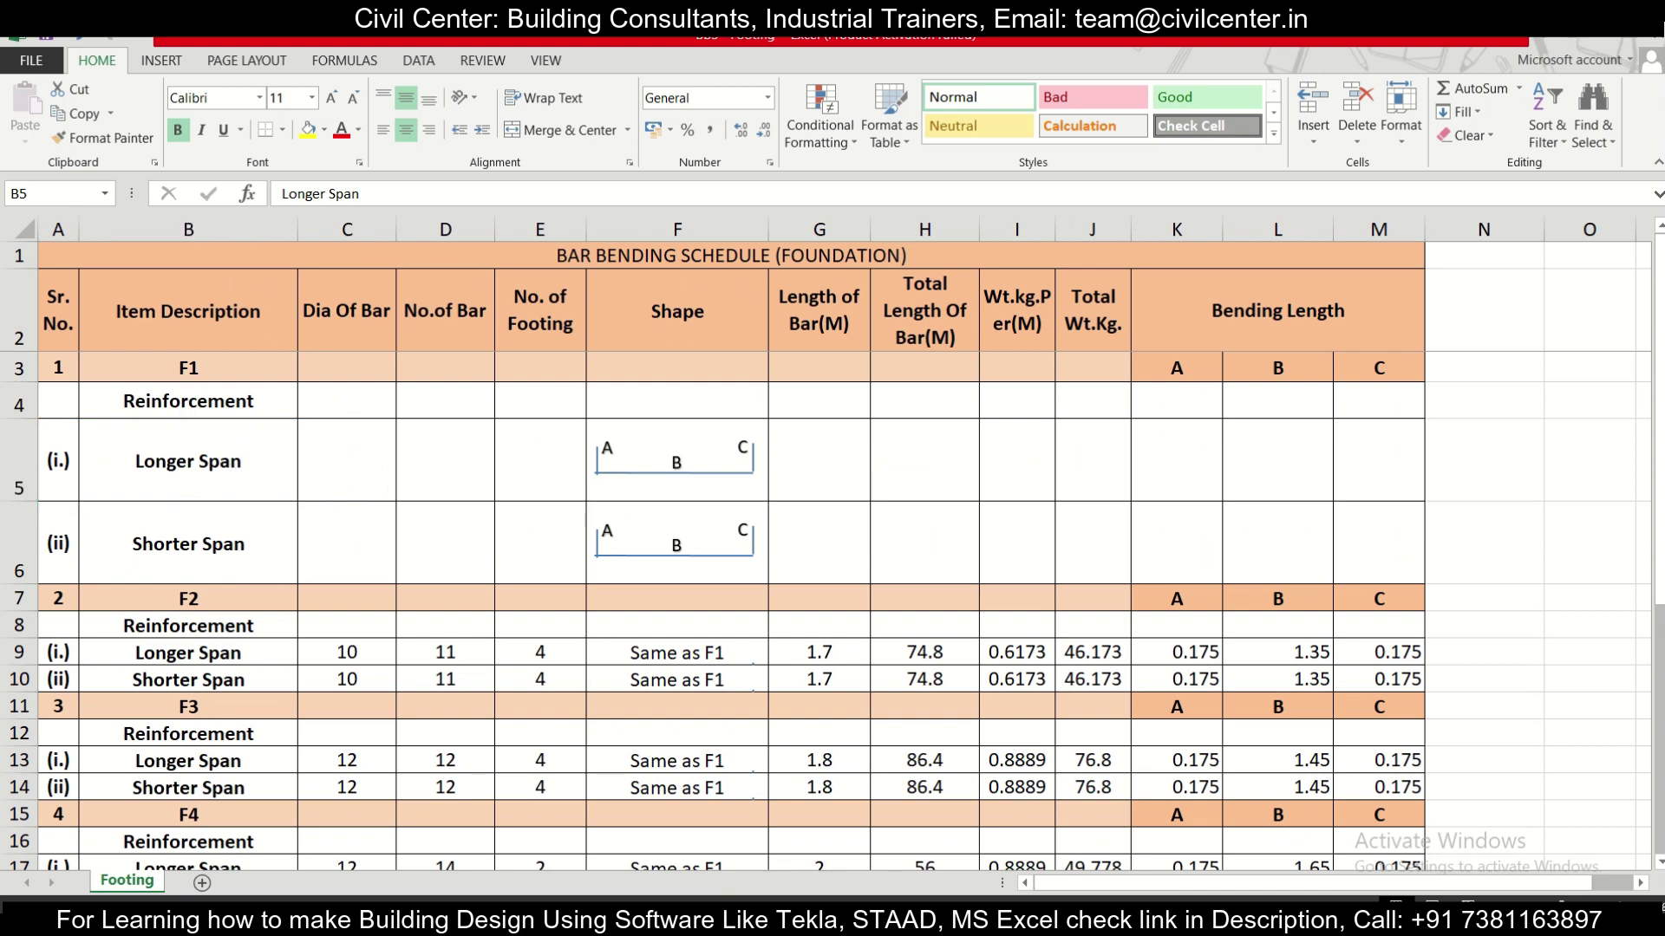
Step: Switch to the structural drawing in AutoCAD and count the F1 footings in the Foundation Layout
left_click(1532, 865)
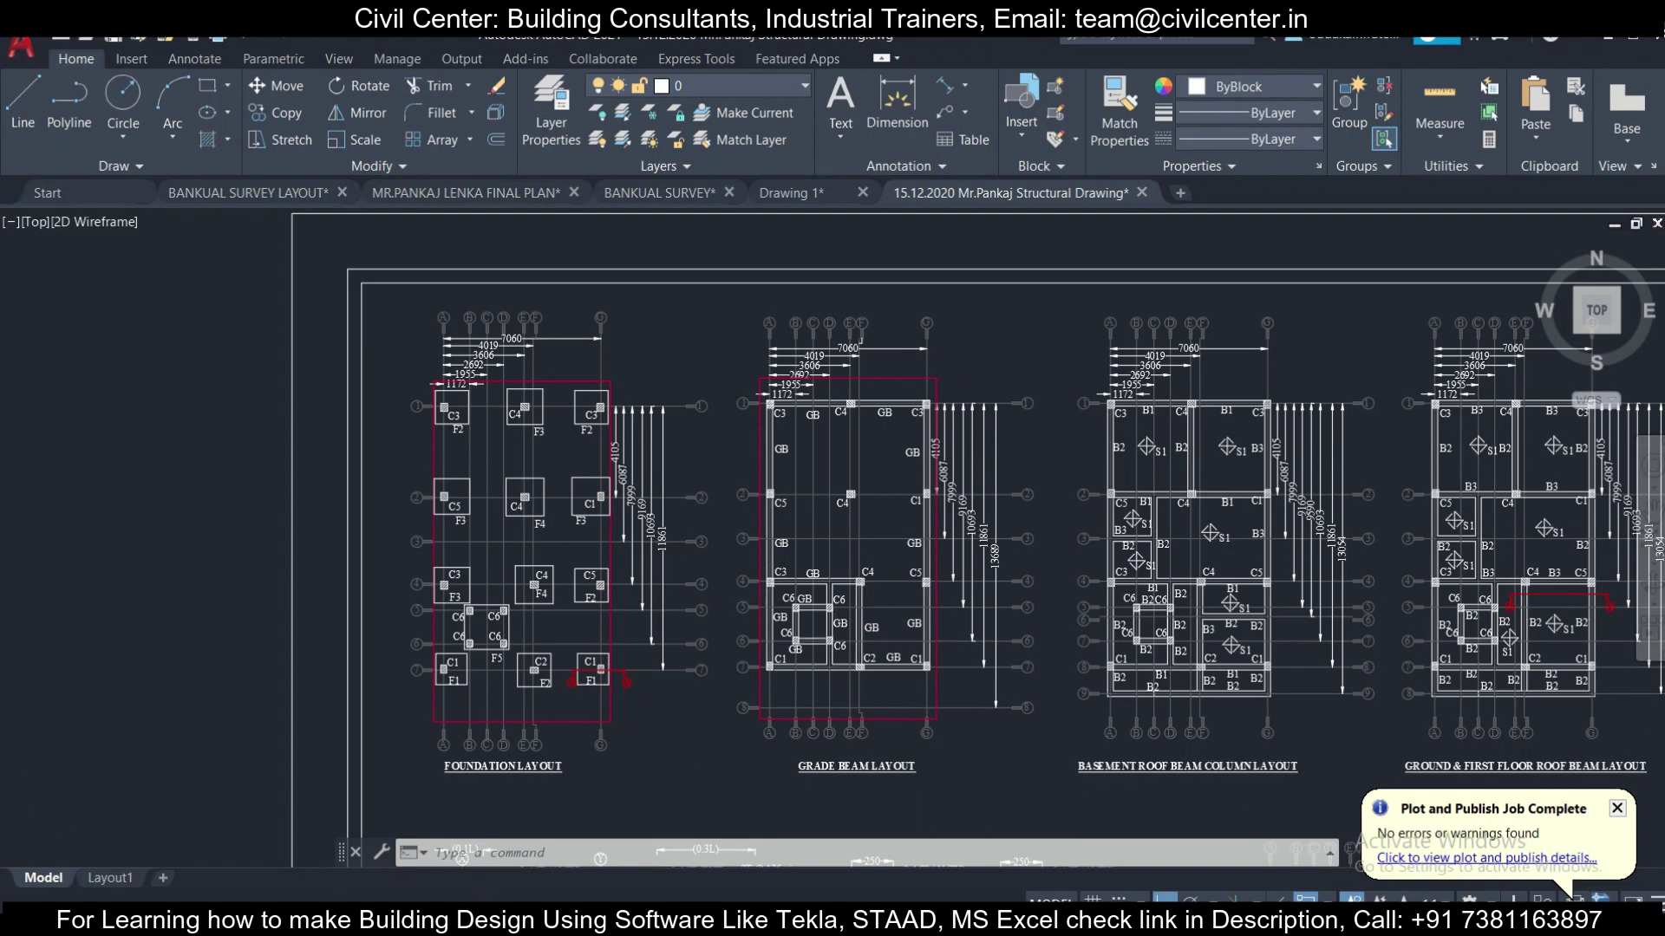
scroll(1357, 861, "down", 3)
scroll(1357, 861, "up", 1)
scroll(549, 369, "up", 3)
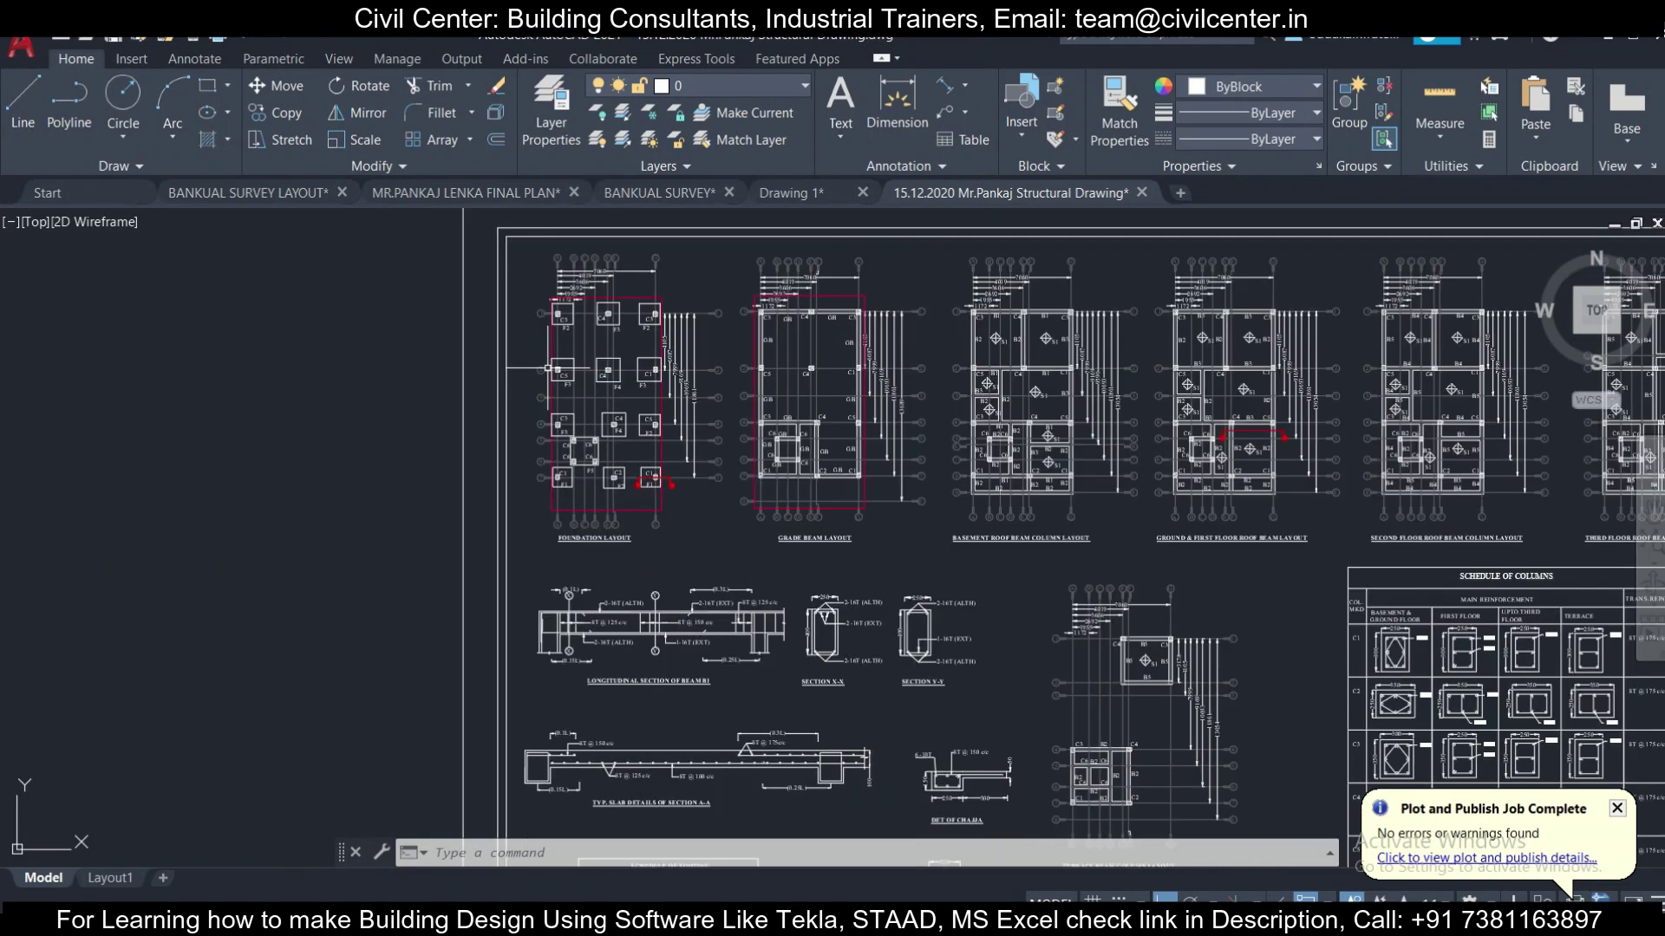
scroll(607, 304, "up", 2)
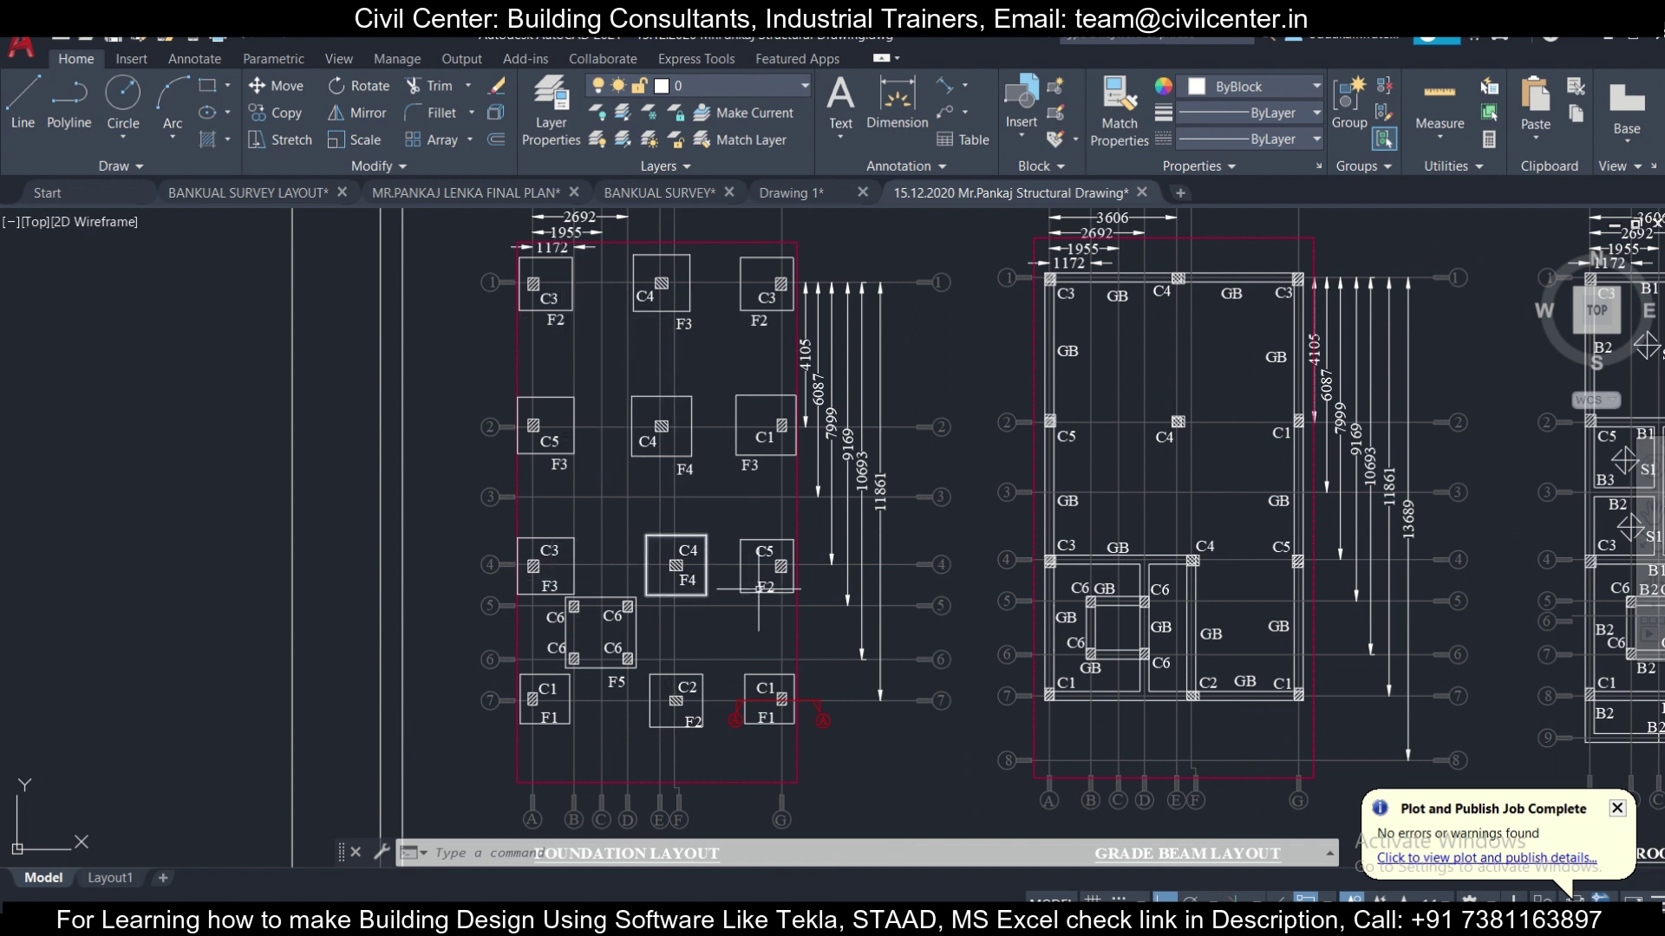
scroll(565, 711, "up", 4)
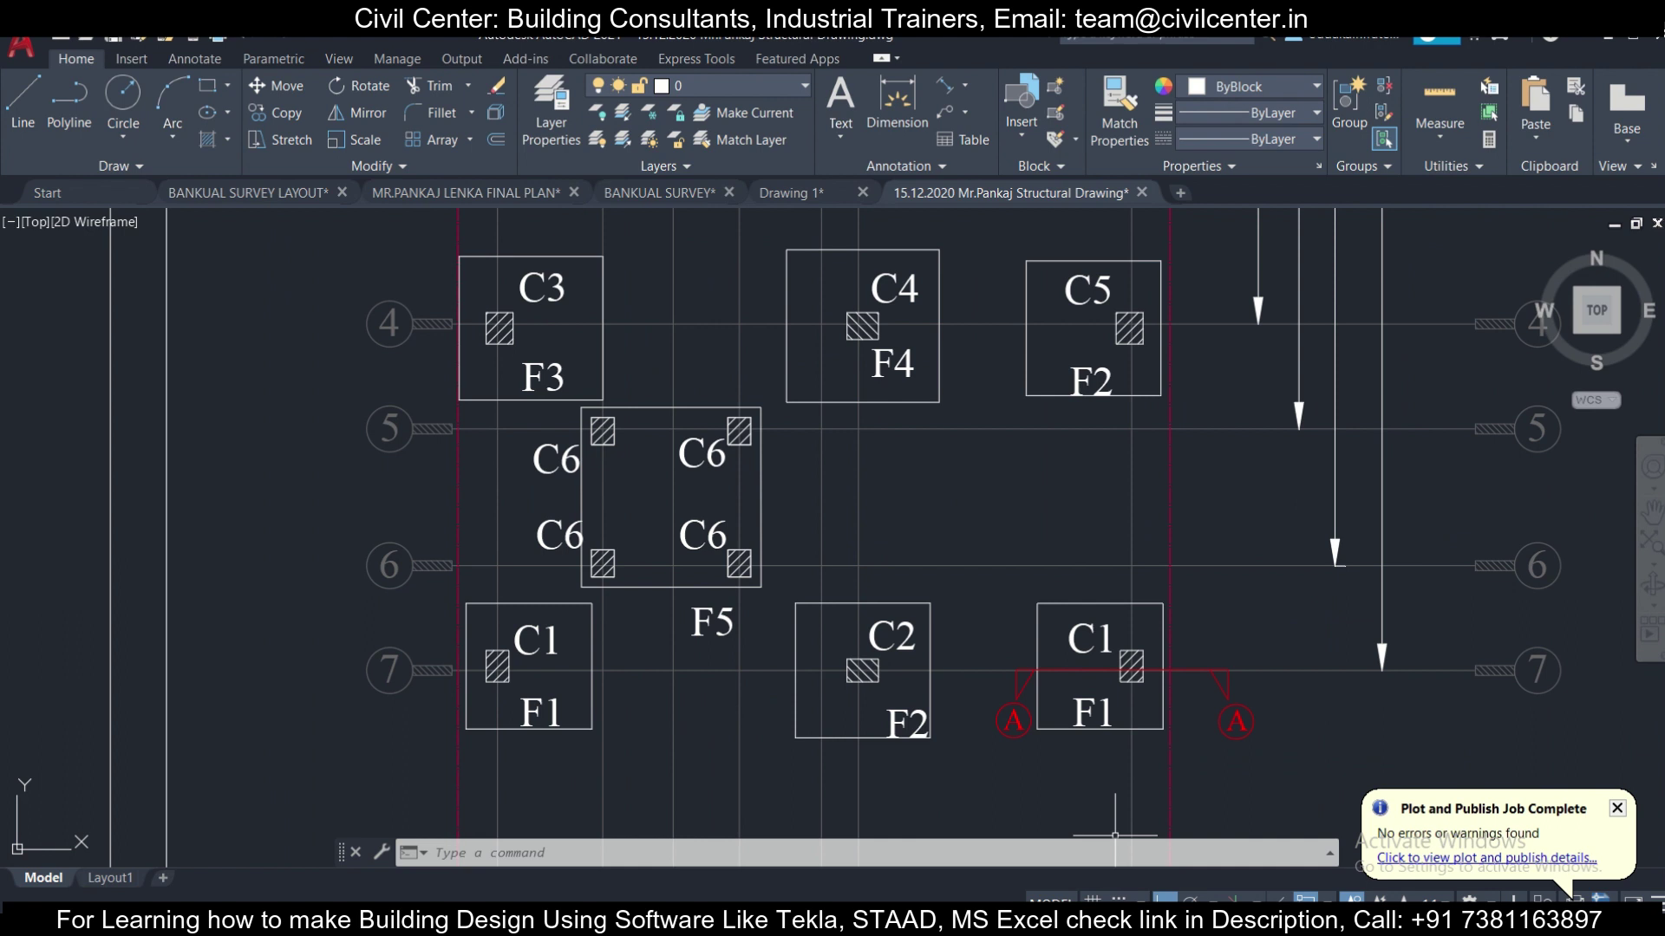
Step: In the Excel schedule, set F1's No. of Footing to 2 for the longer span and =E5 for the shorter span
key("alt+Tab")
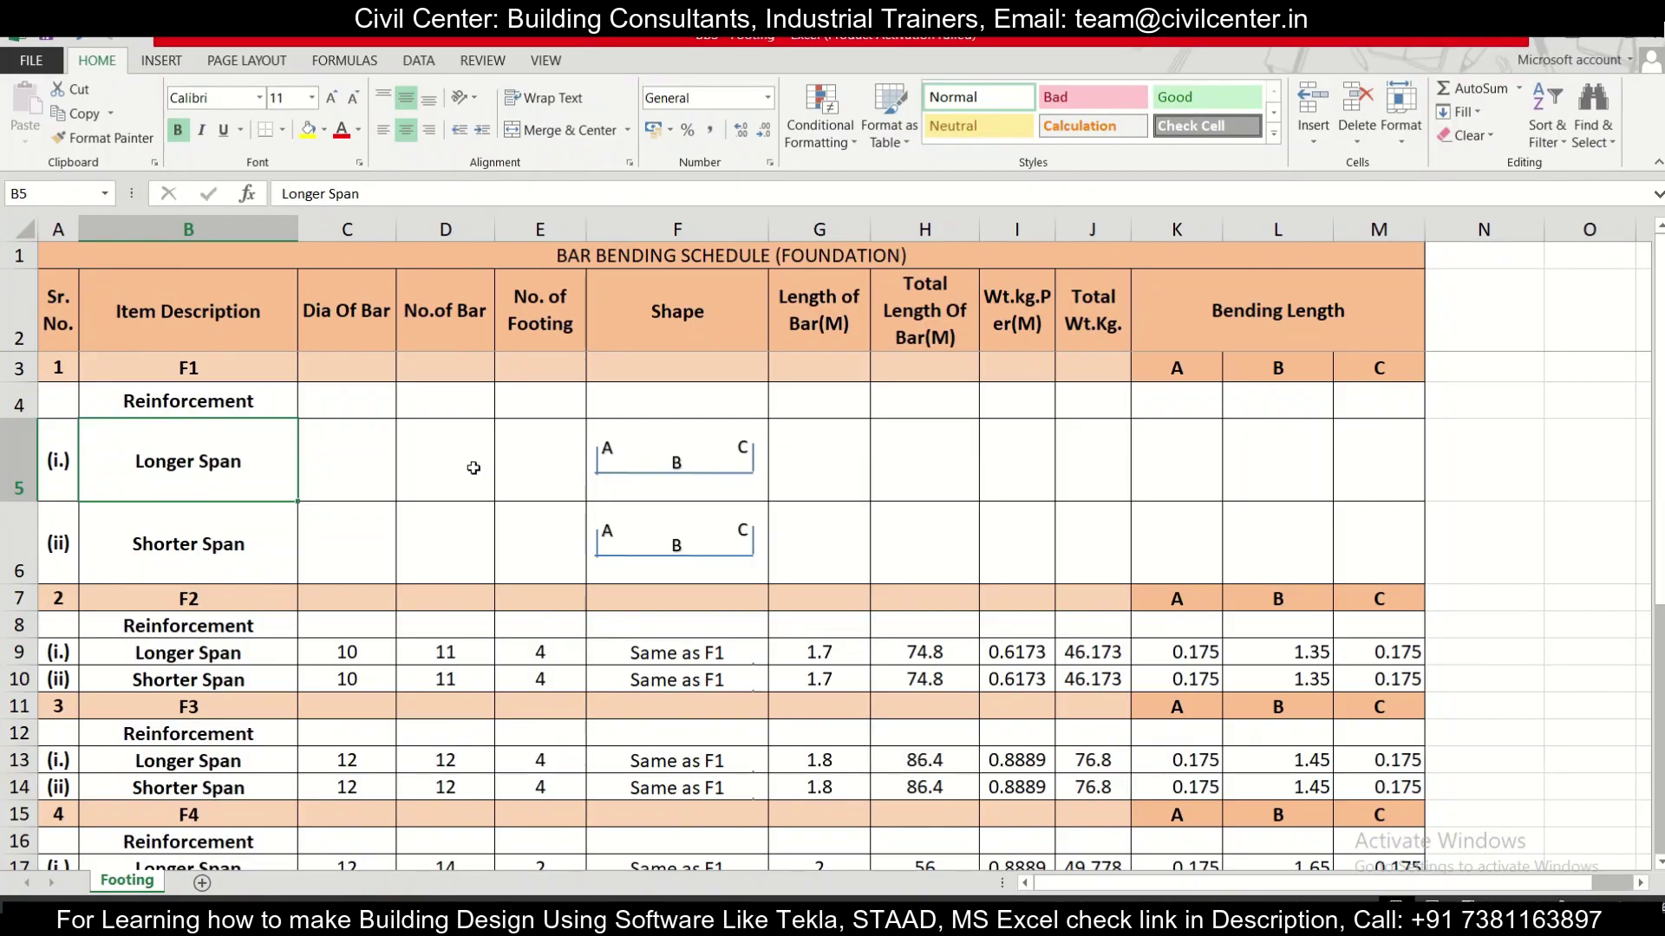
left_click(564, 481)
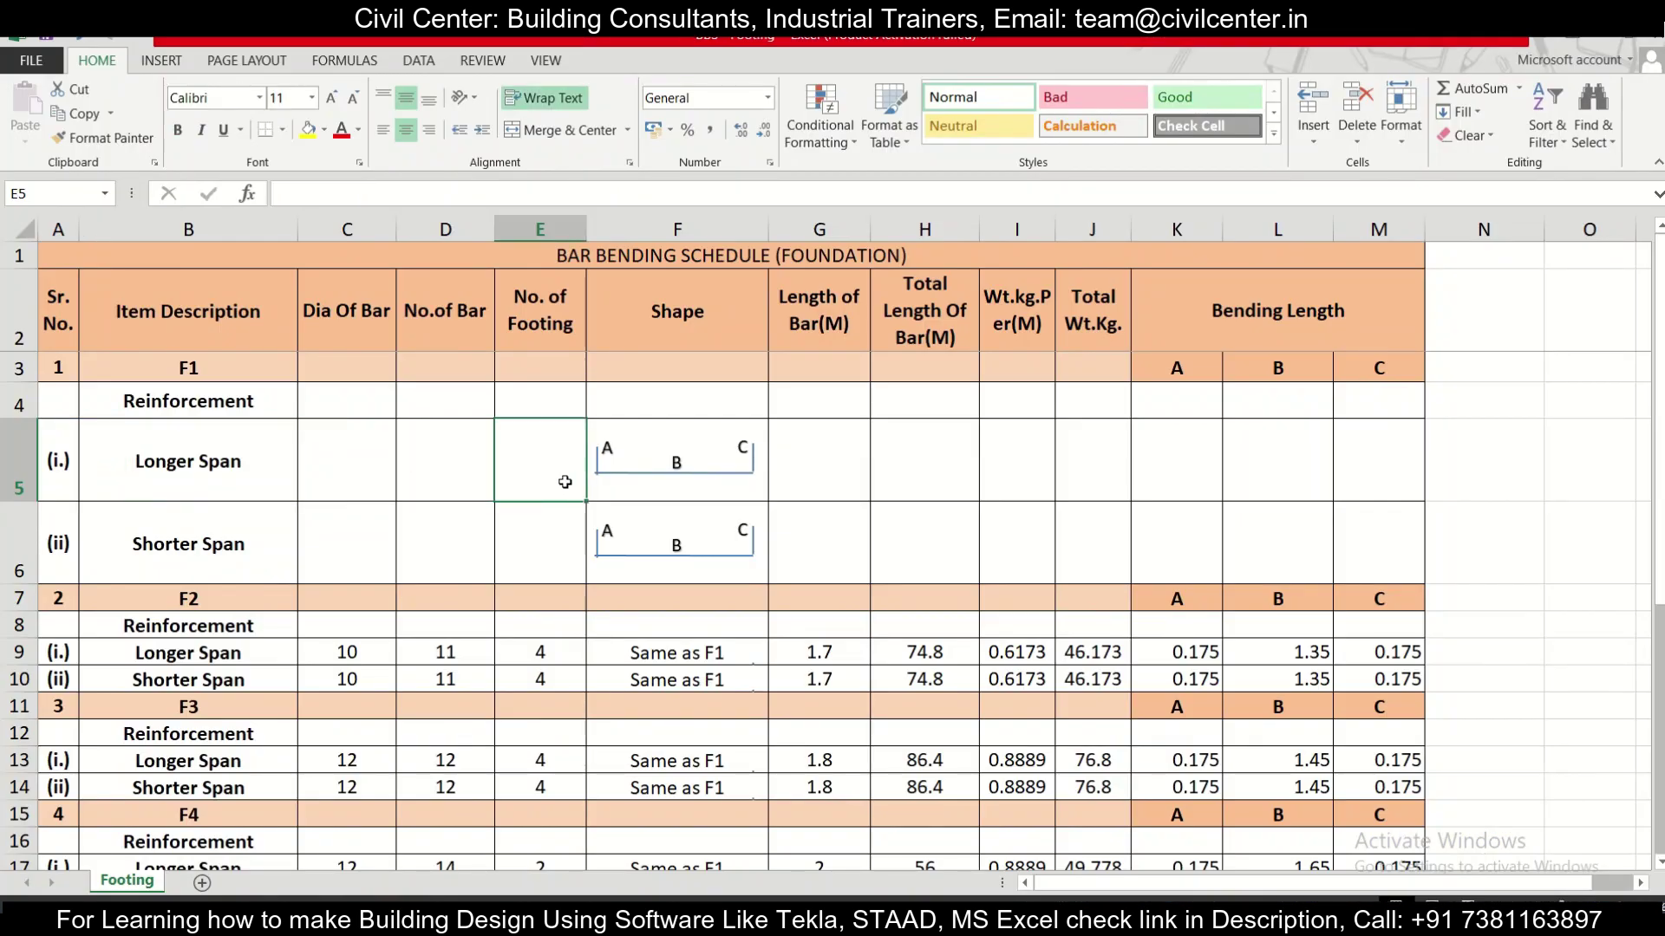
type("2")
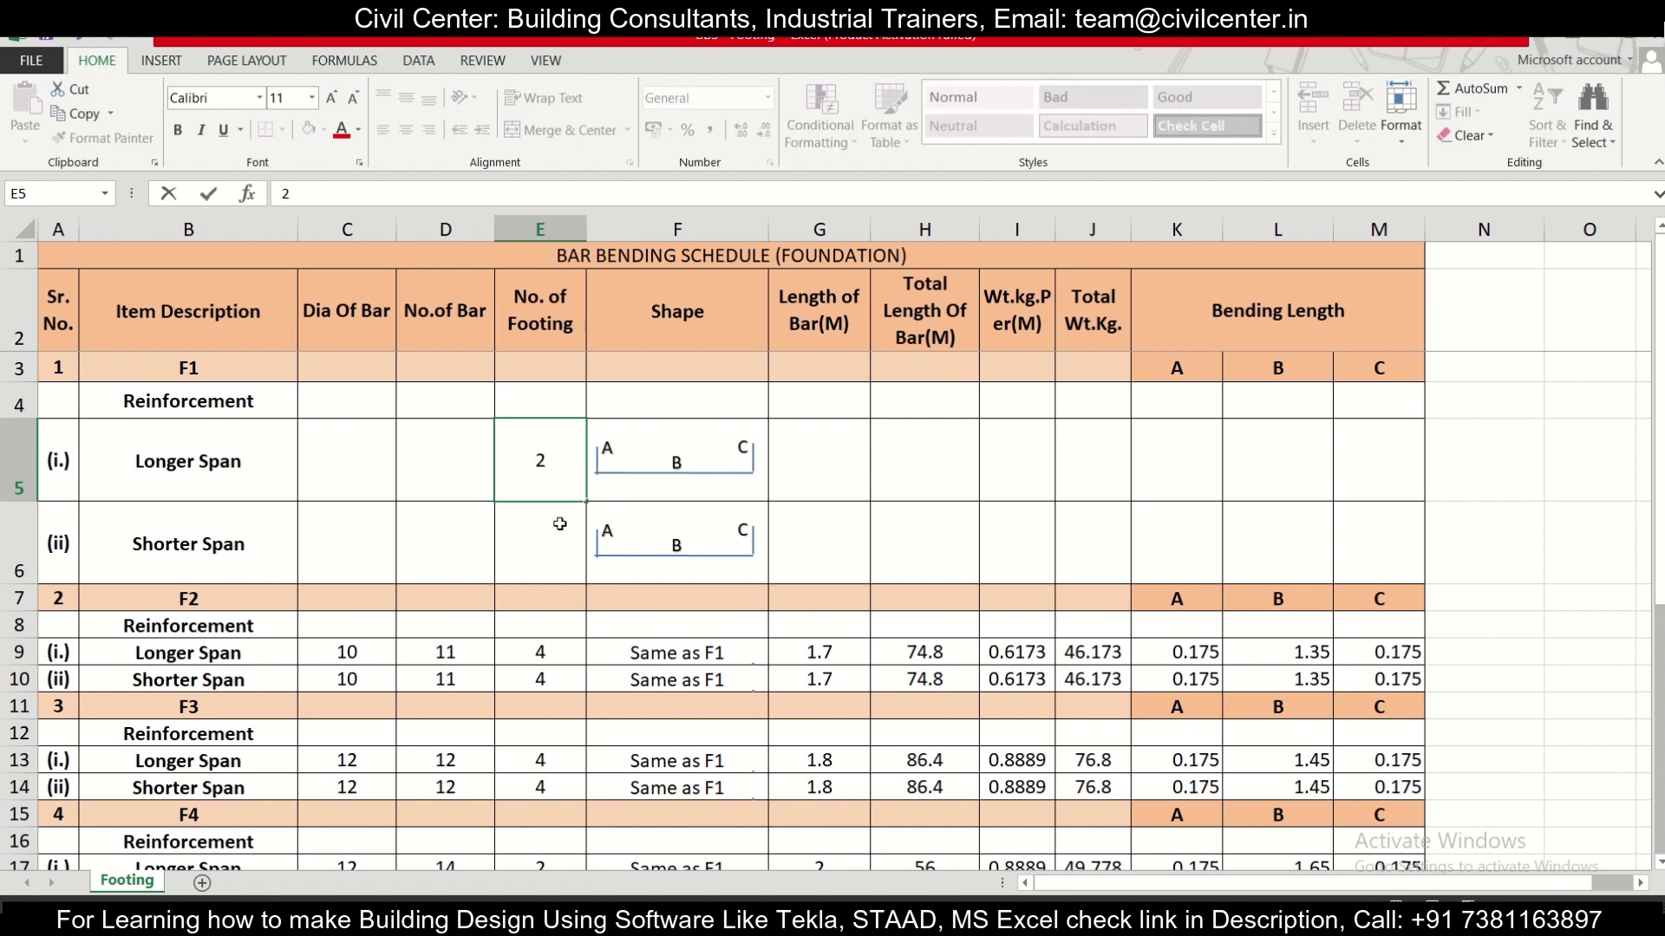
left_click(559, 526)
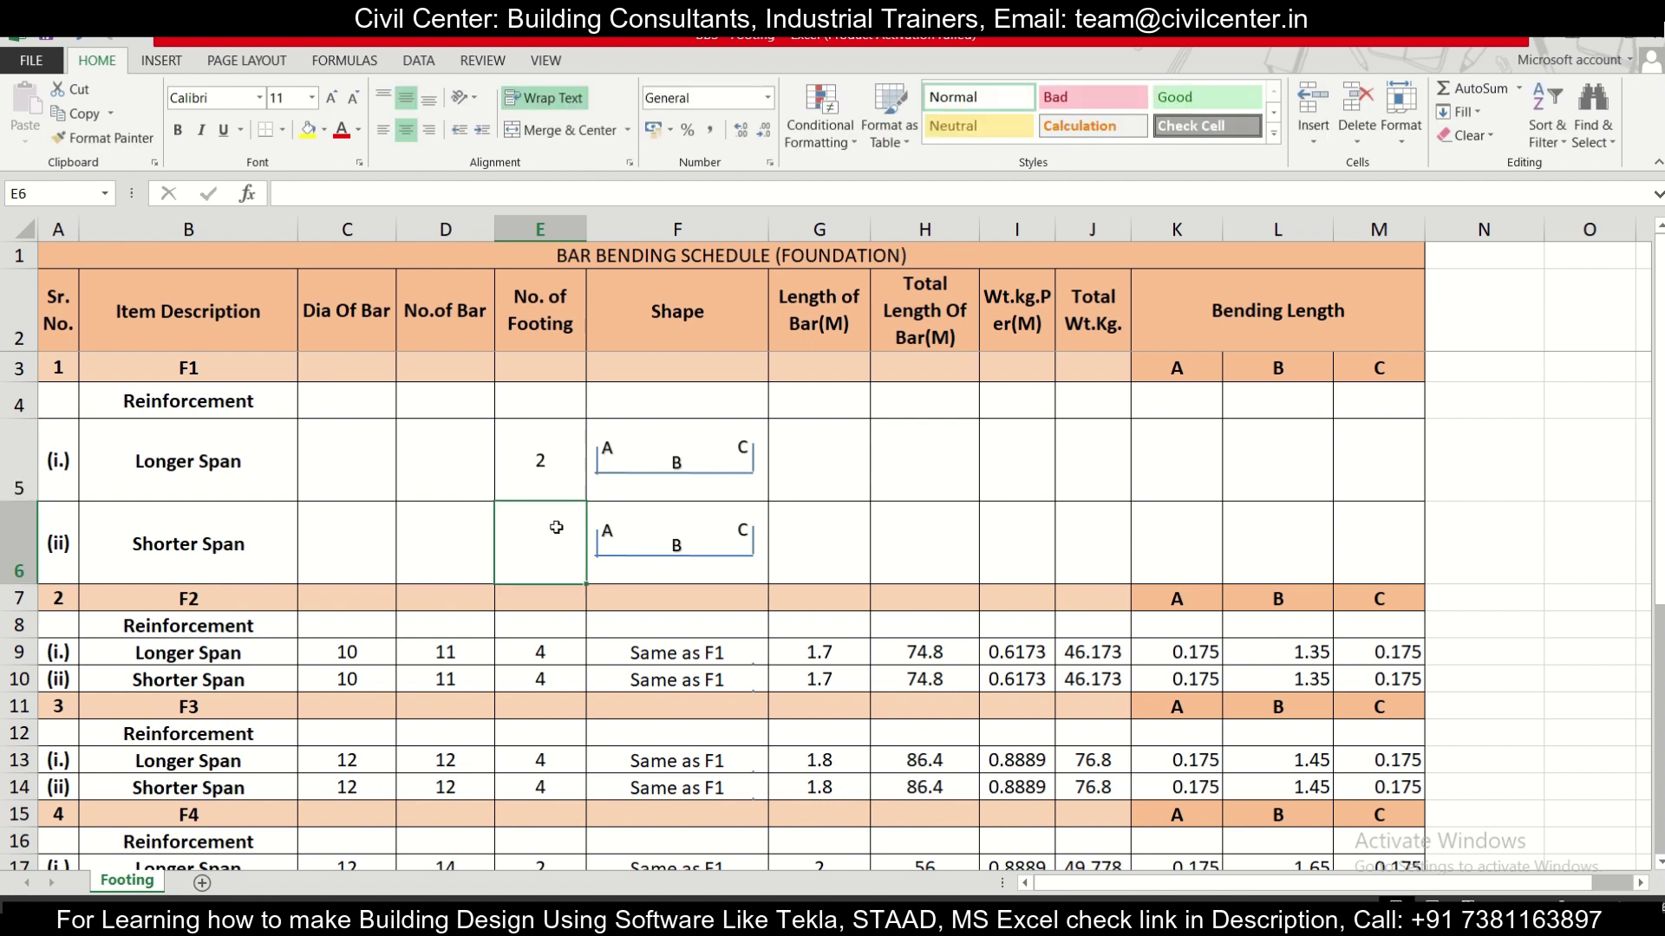
type("=")
left_click(557, 469)
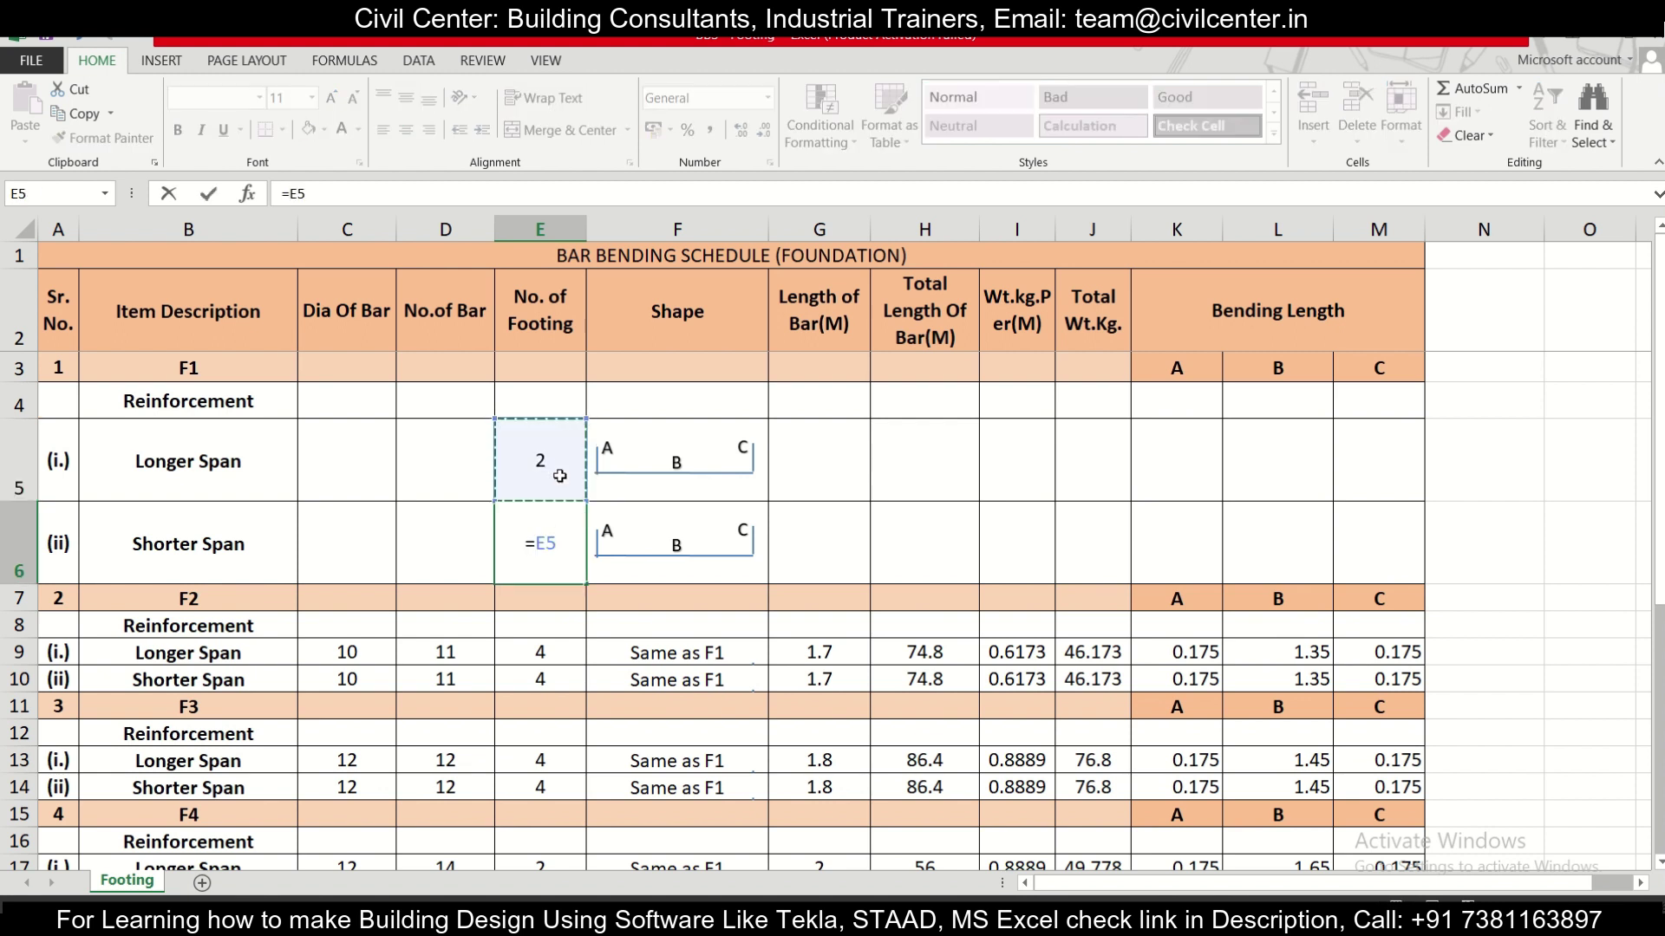
key("Return")
Step: Switch to the AutoCAD drawing and examine the F1 row of the Schedule of Footing for its size and reinforcement
left_click(349, 431)
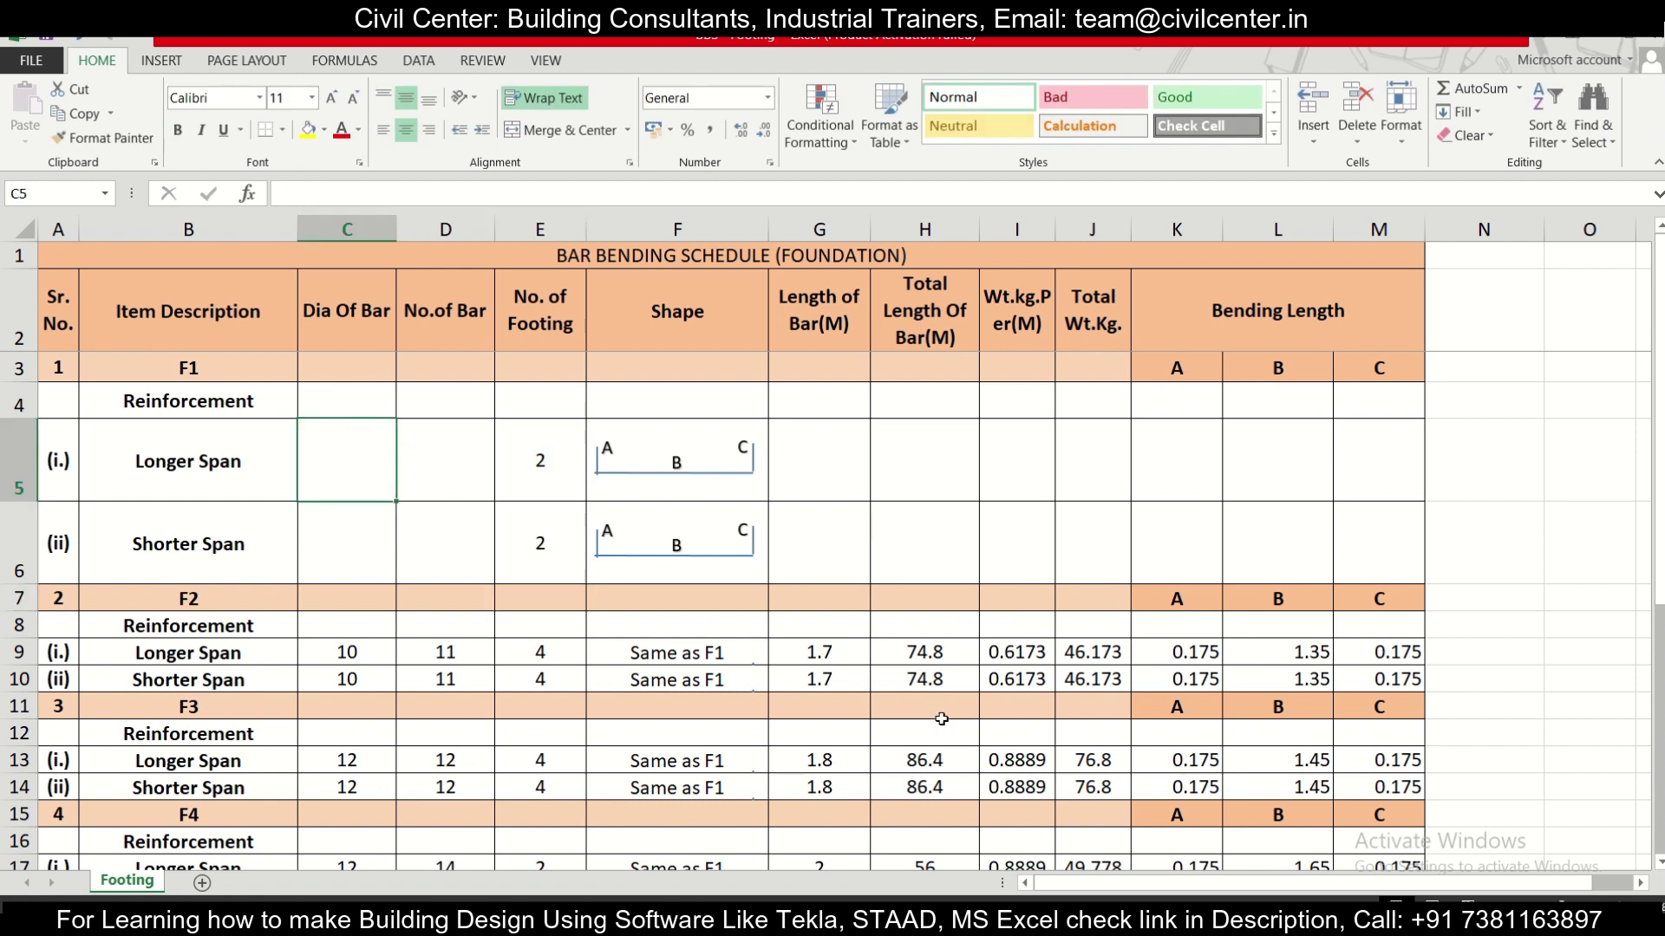
mouse_move(1097, 921)
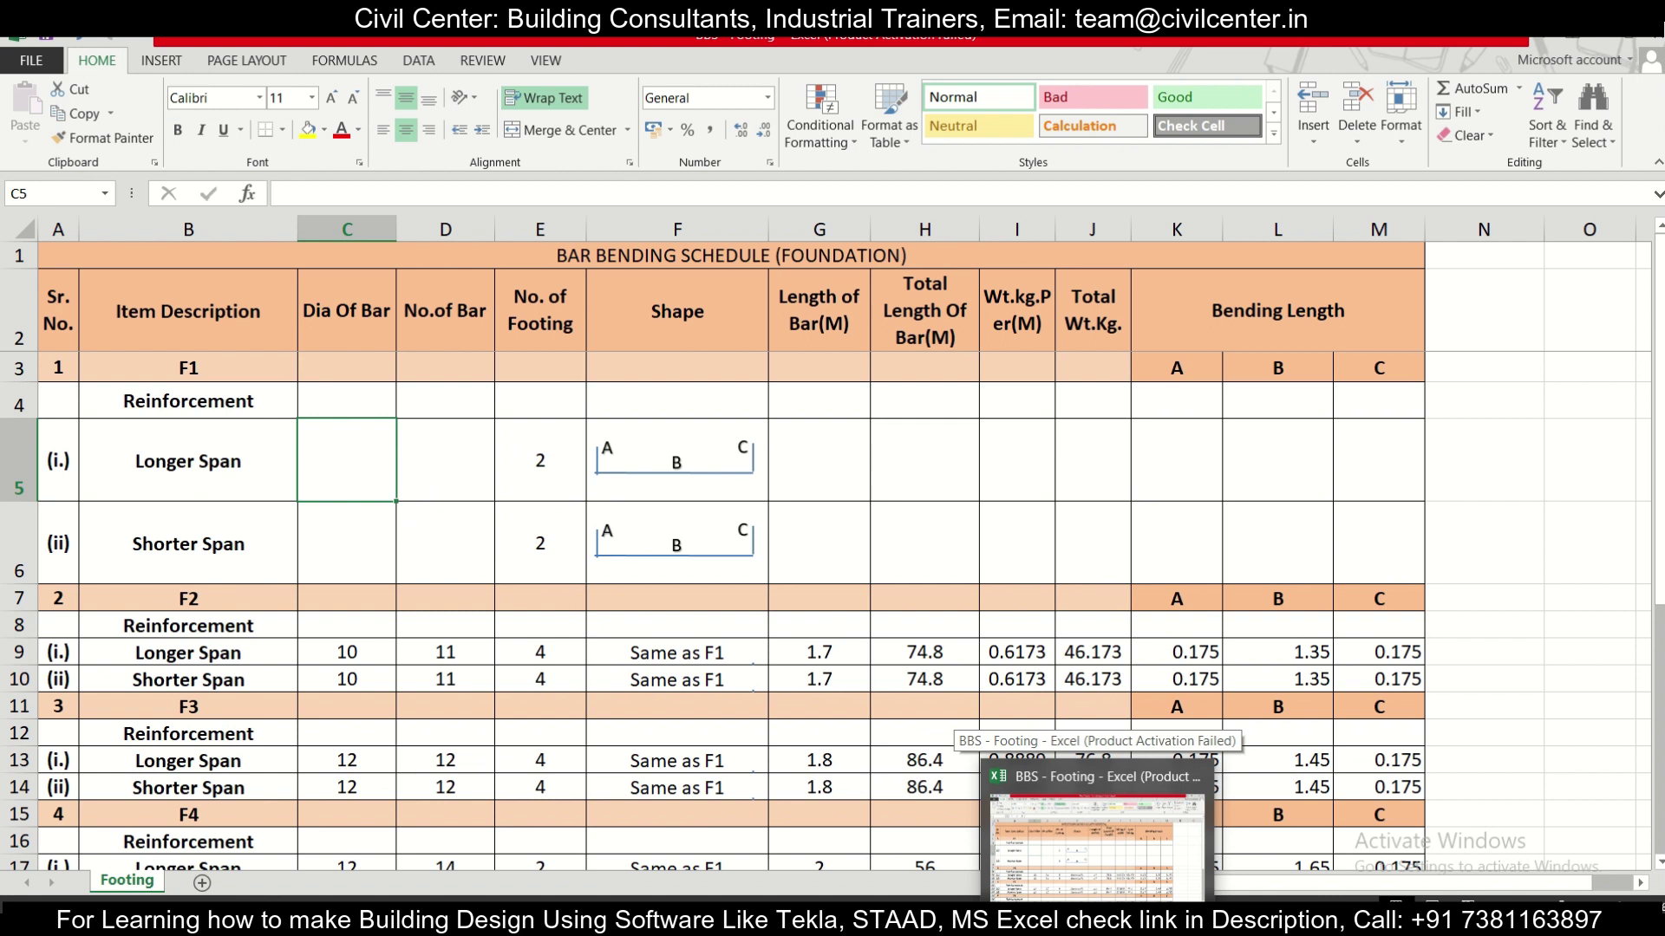
left_click(1096, 921)
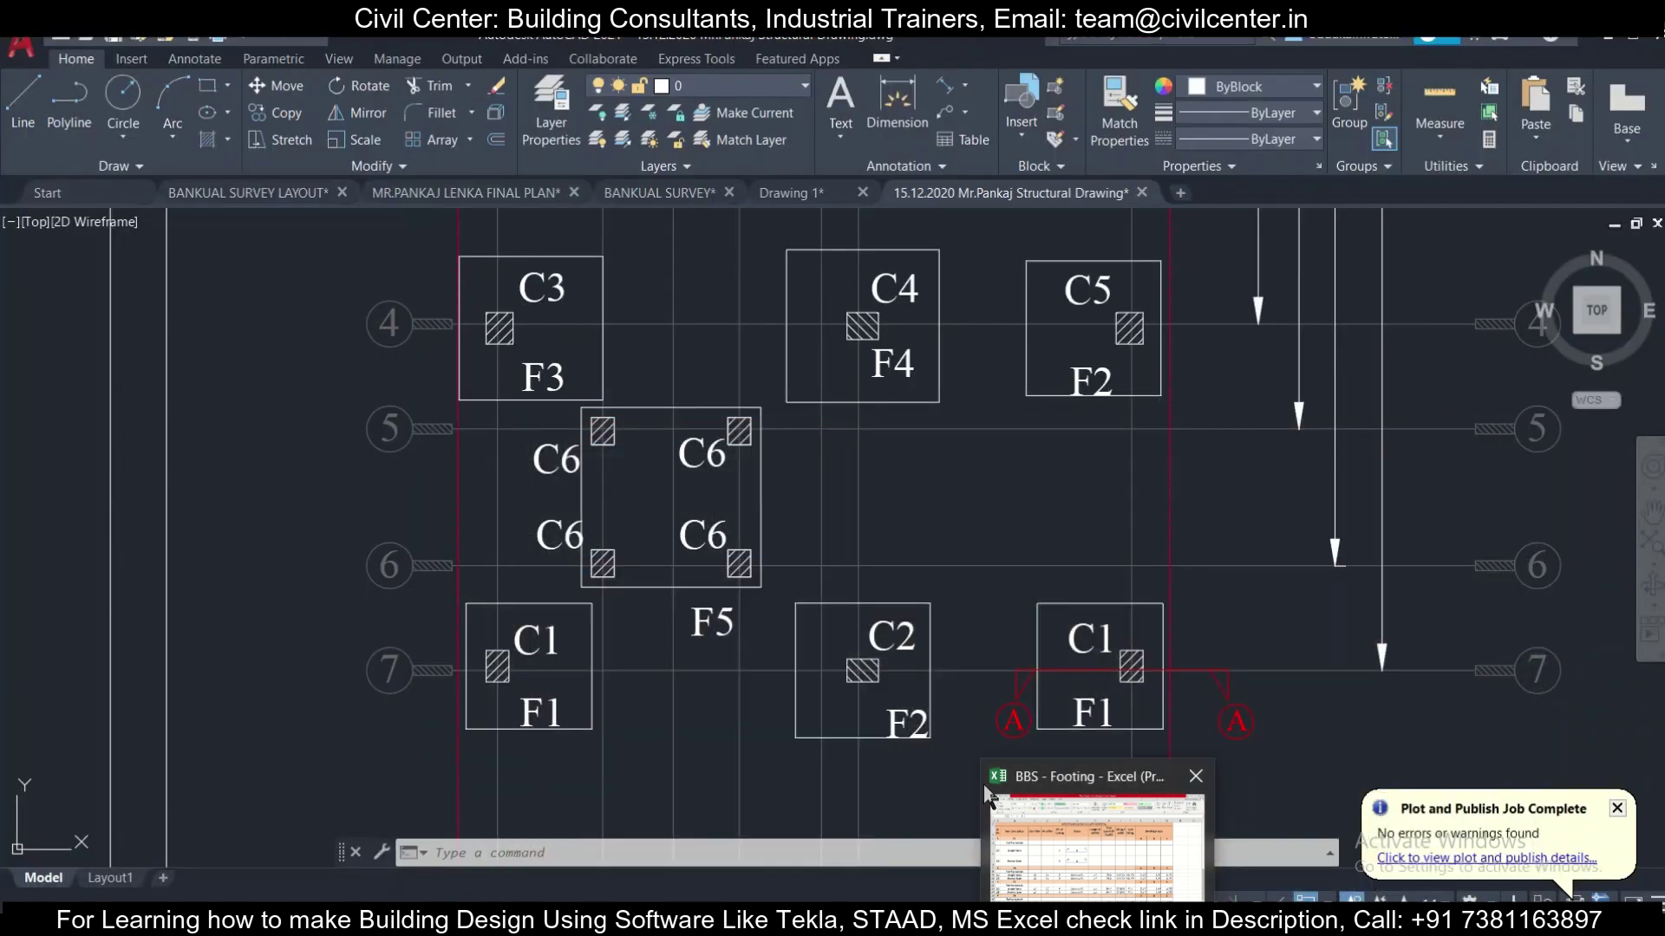
scroll(576, 486, "down", 5)
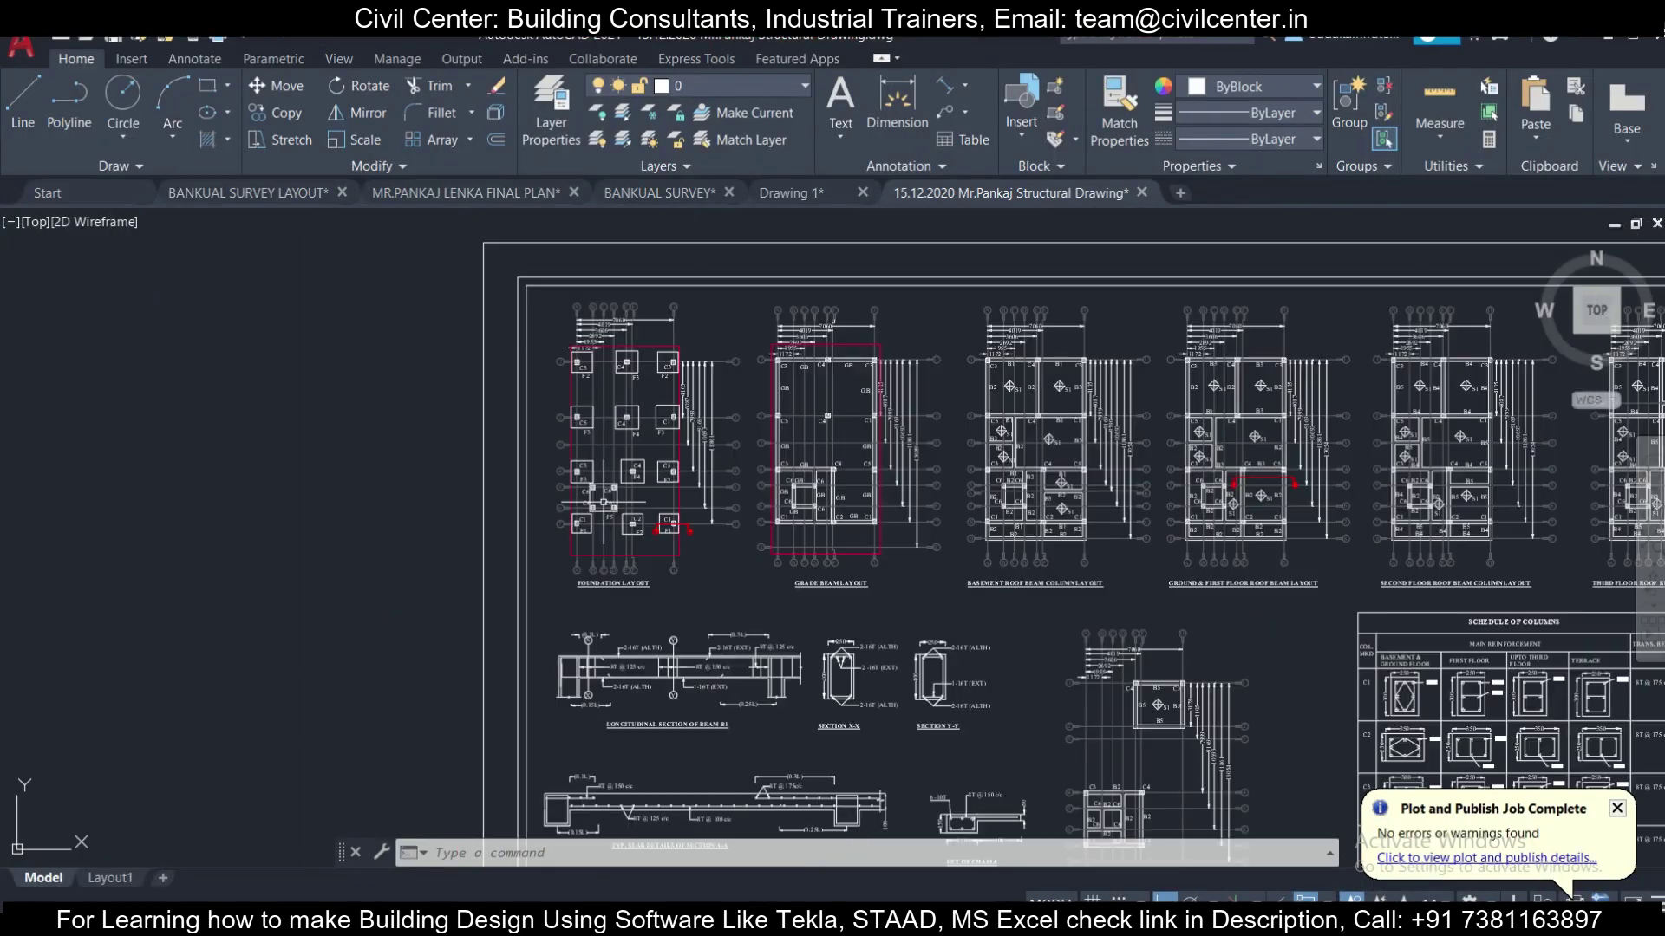
mouse_move(1144, 655)
left_mouse_down()
mouse_move(1071, 581)
mouse_move(635, 365)
left_mouse_up()
mouse_move(990, 578)
left_mouse_down()
mouse_move(982, 364)
mouse_move(945, 460)
left_mouse_up()
scroll(959, 547, "up", 2)
scroll(945, 460, "down", 3)
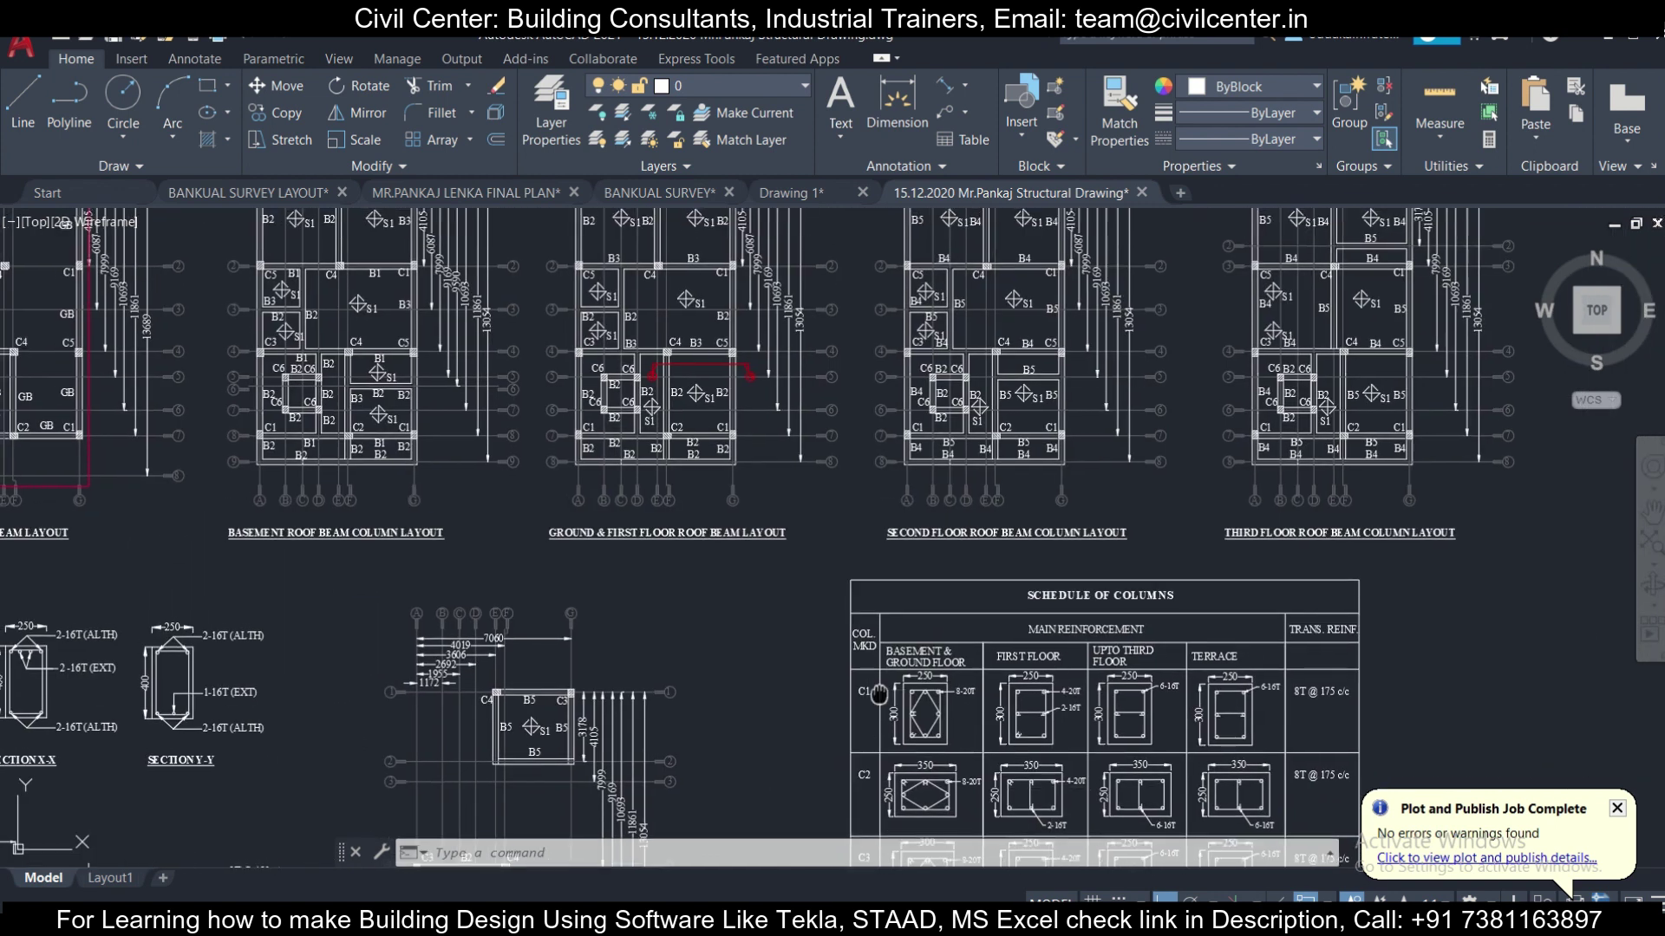
scroll(908, 626, "up", 3)
scroll(907, 626, "down", 2)
scroll(466, 512, "down", 1)
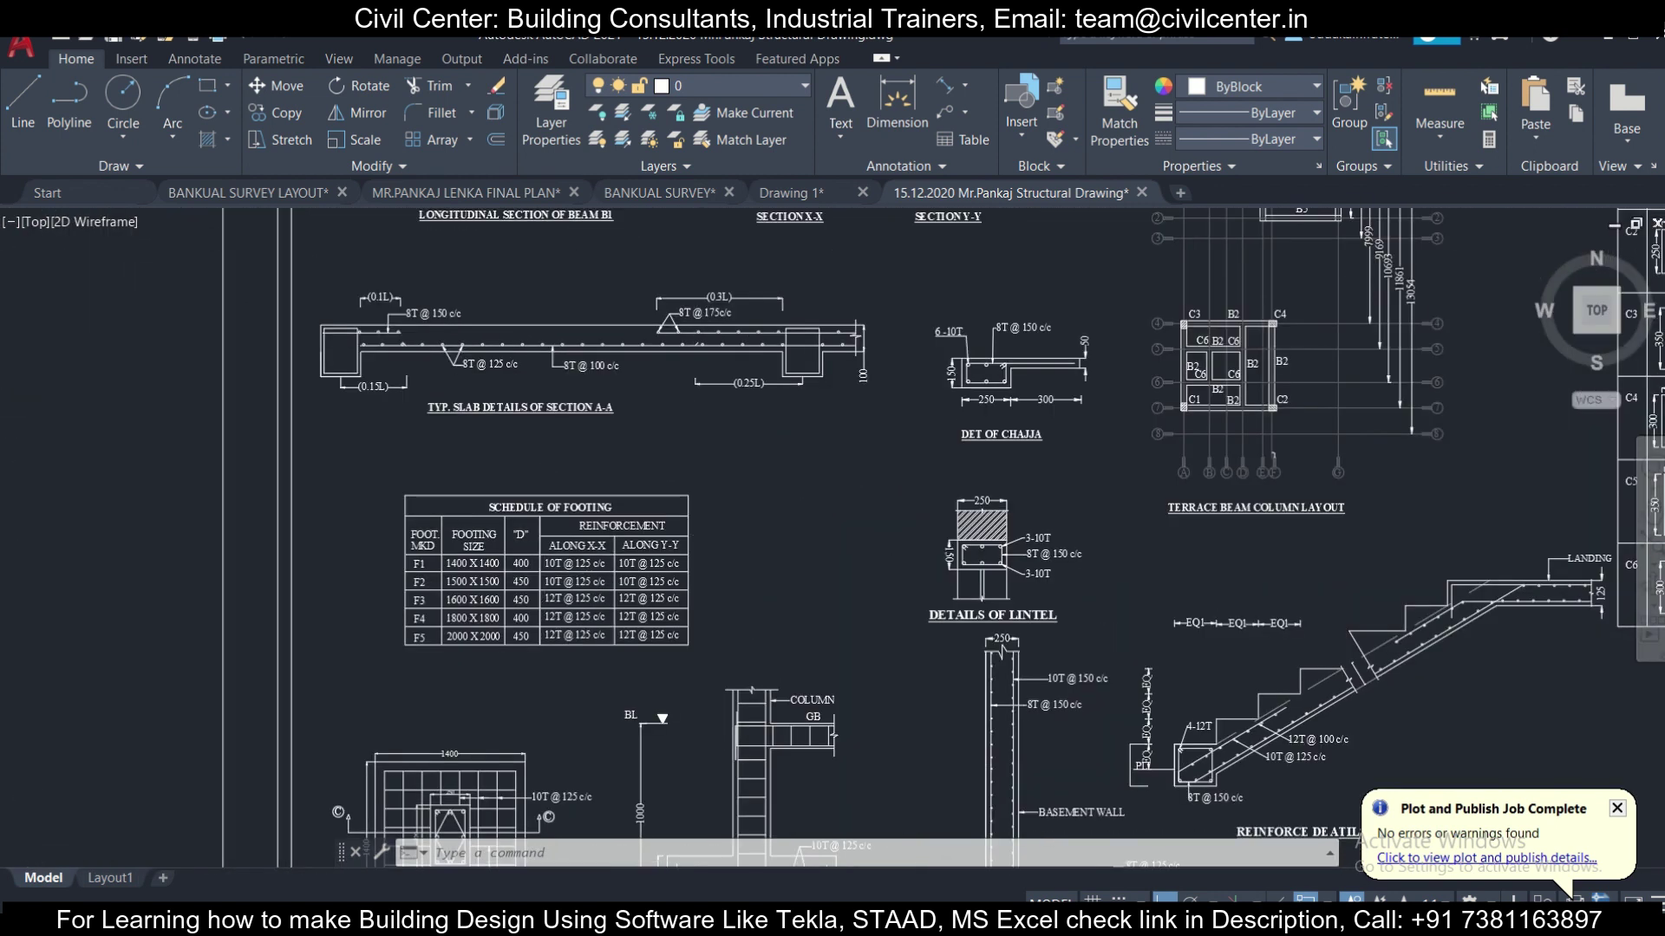
scroll(532, 581, "up", 3)
scroll(408, 546, "up", 2)
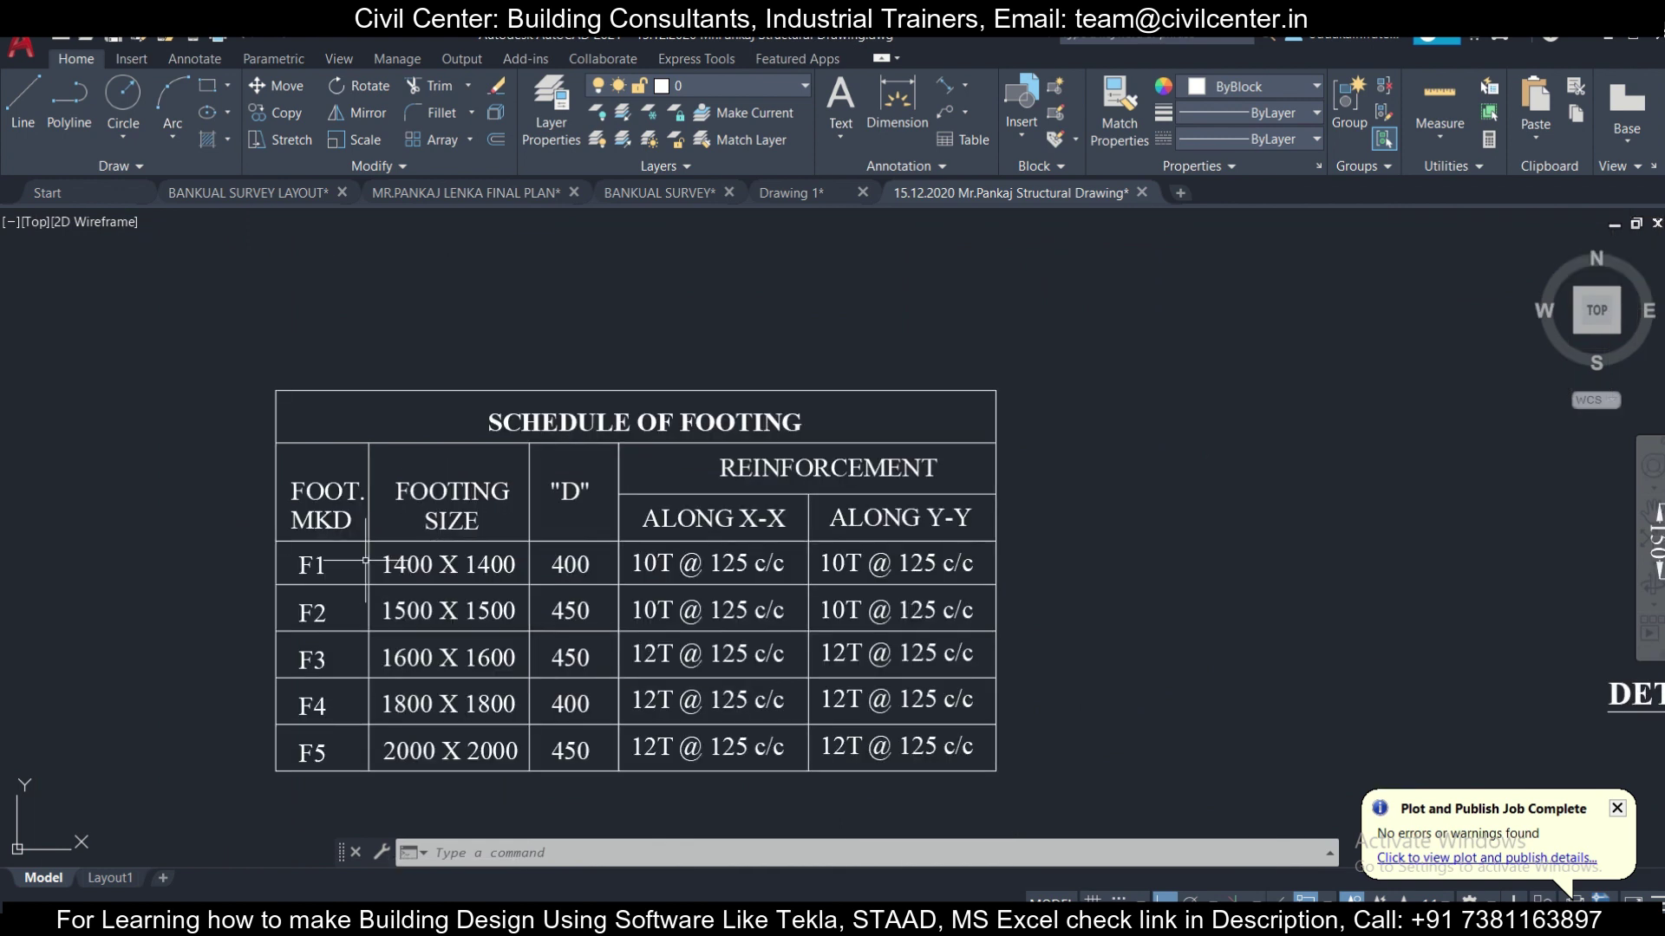
scroll(366, 561, "up", 2)
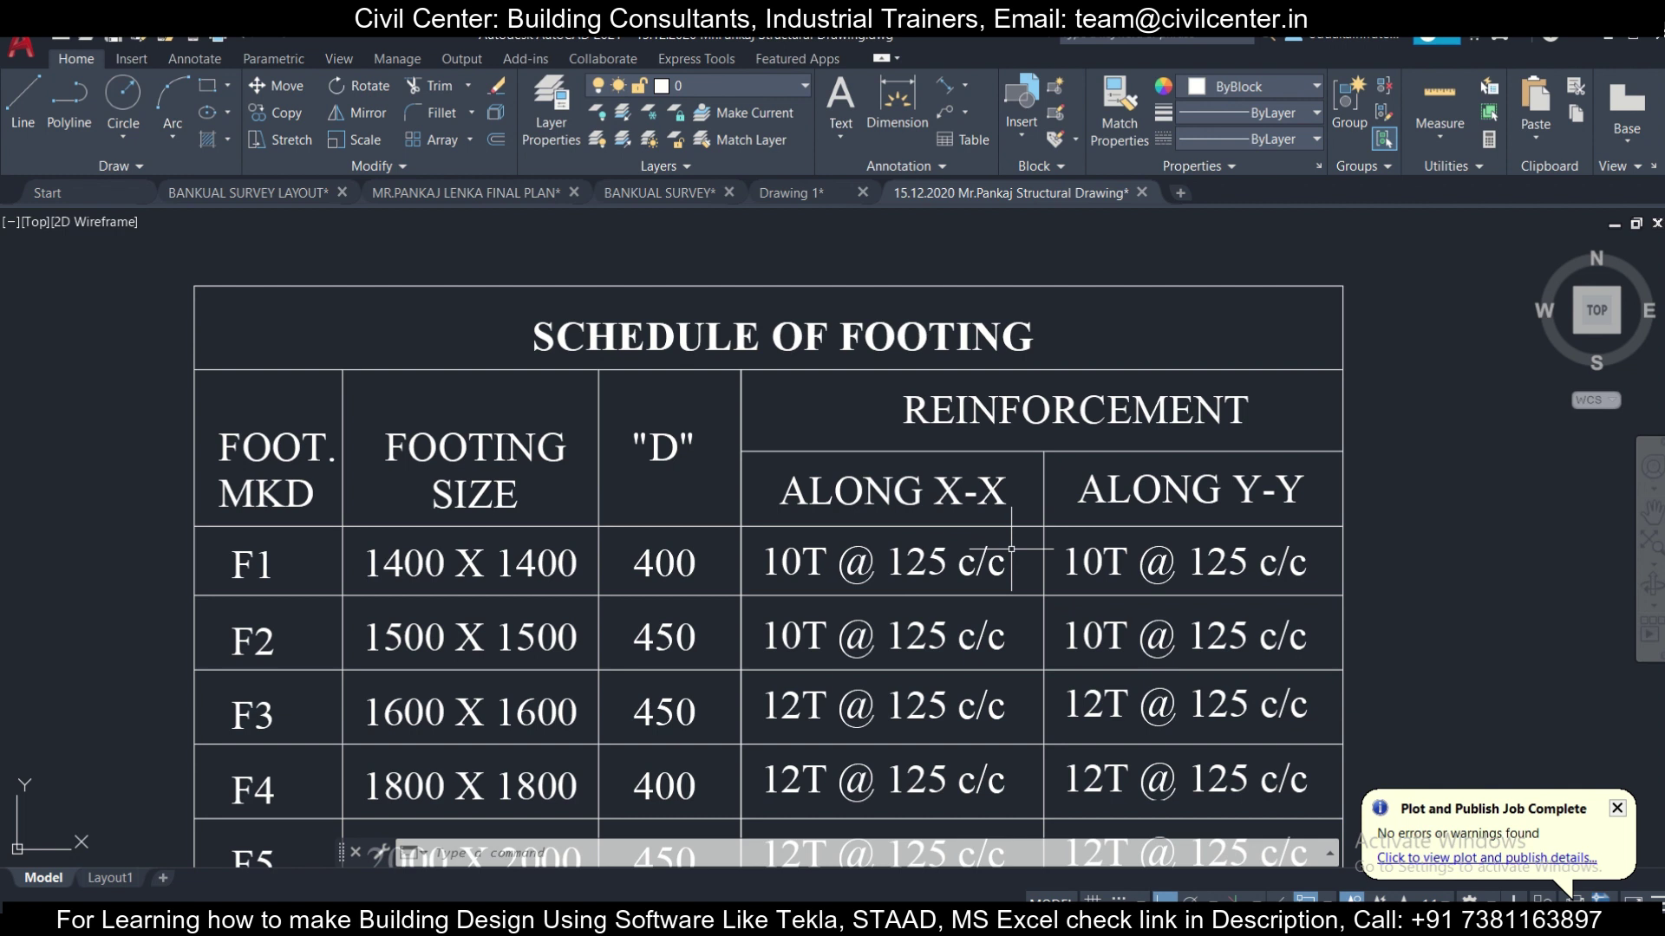
scroll(1011, 548, "down", 2)
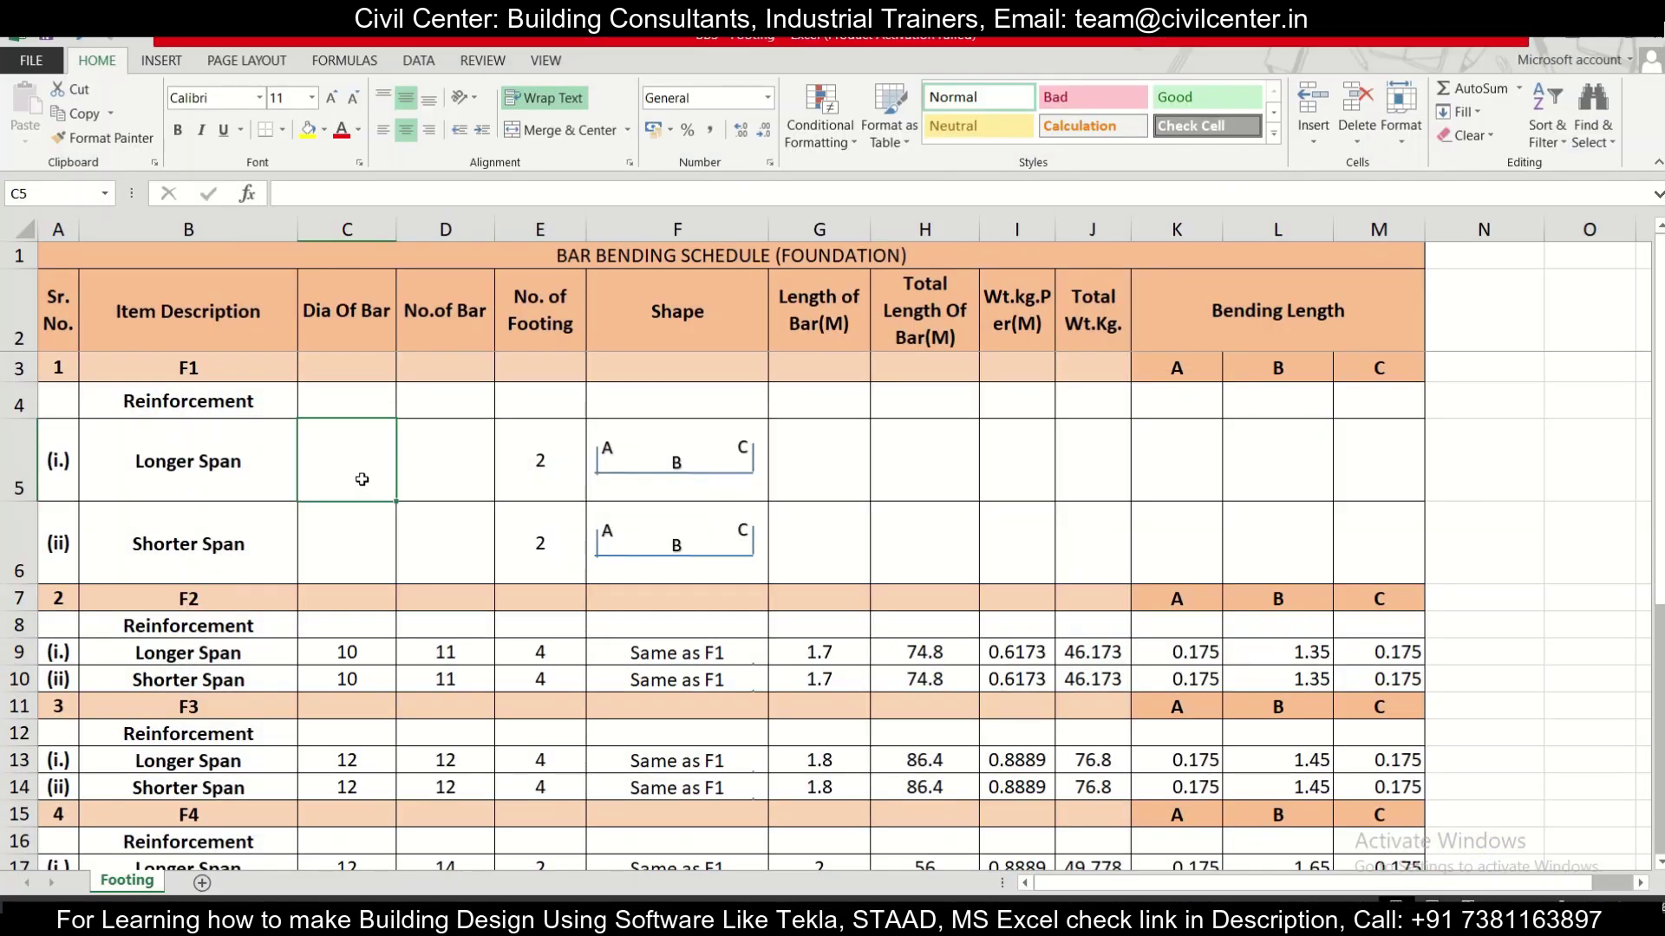
Step: In the Excel schedule, set F1's Dia Of Bar to 10 for the longer span and =C5 for the shorter span
type("10")
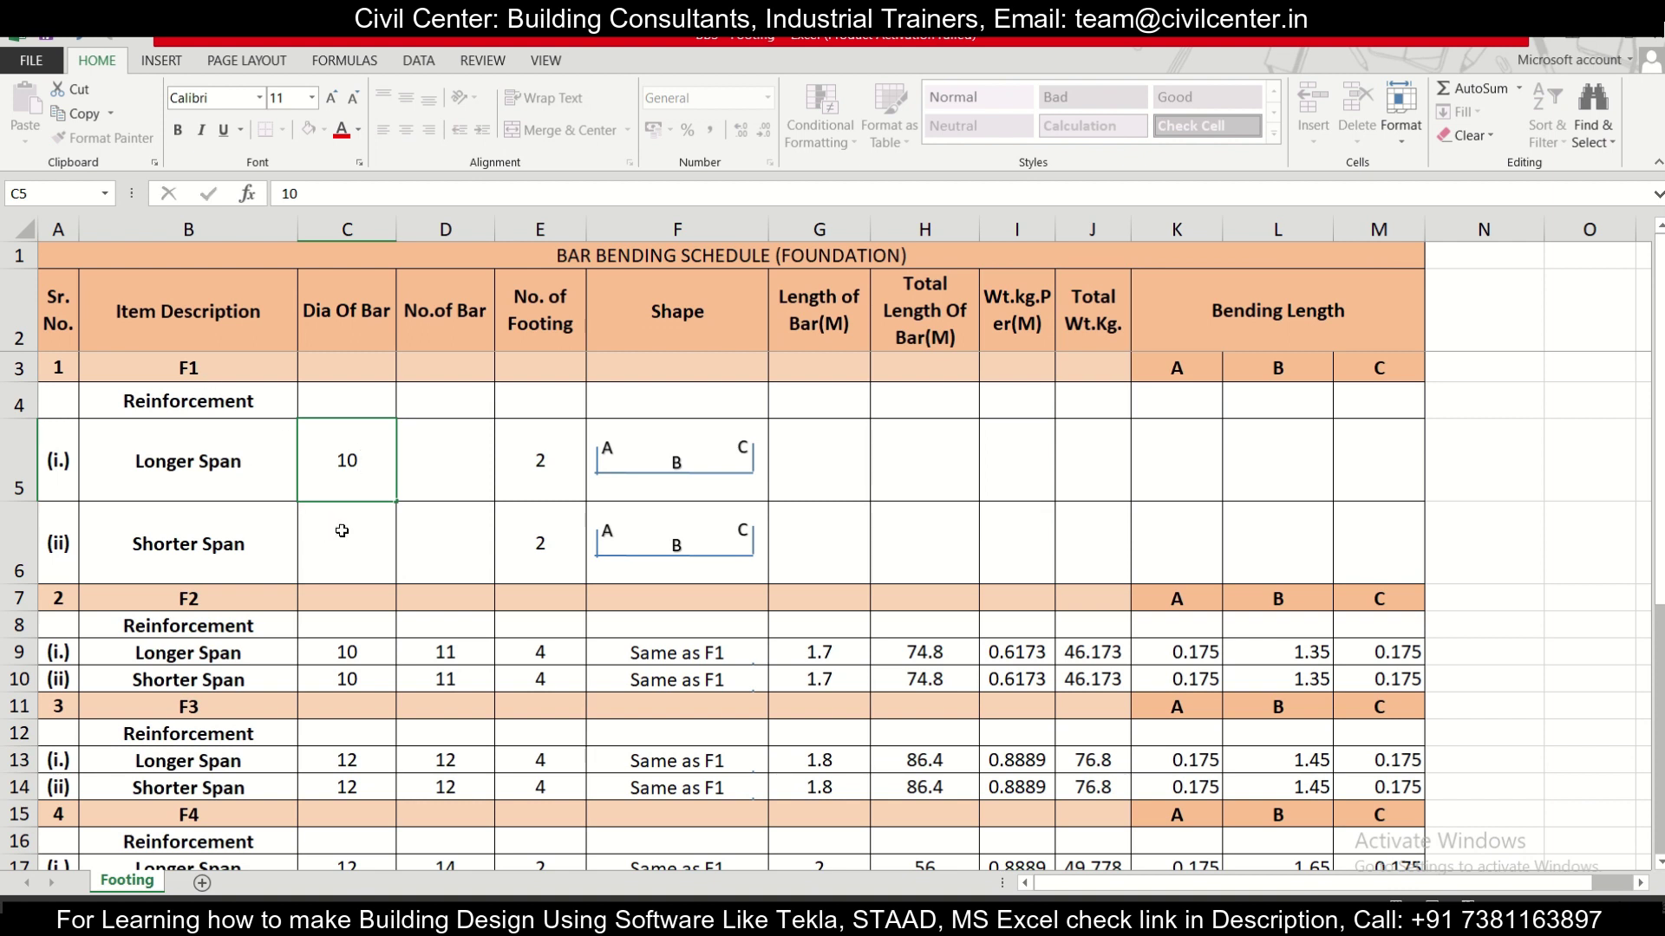
key("Return")
type("=")
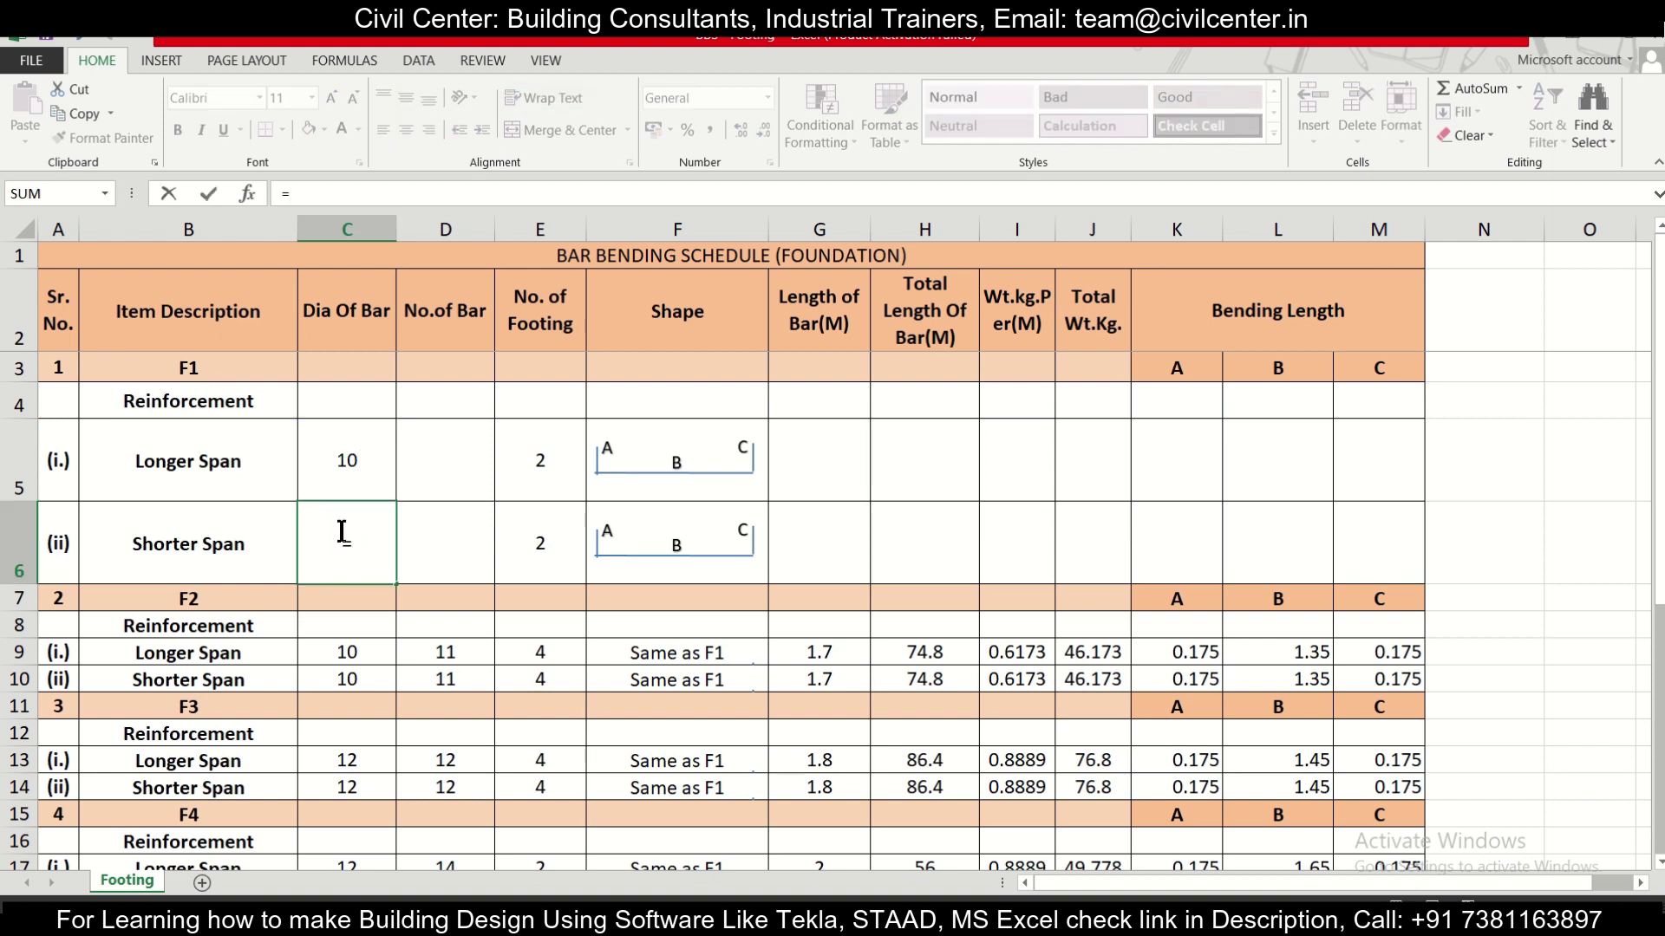
left_click(353, 482)
key("Return")
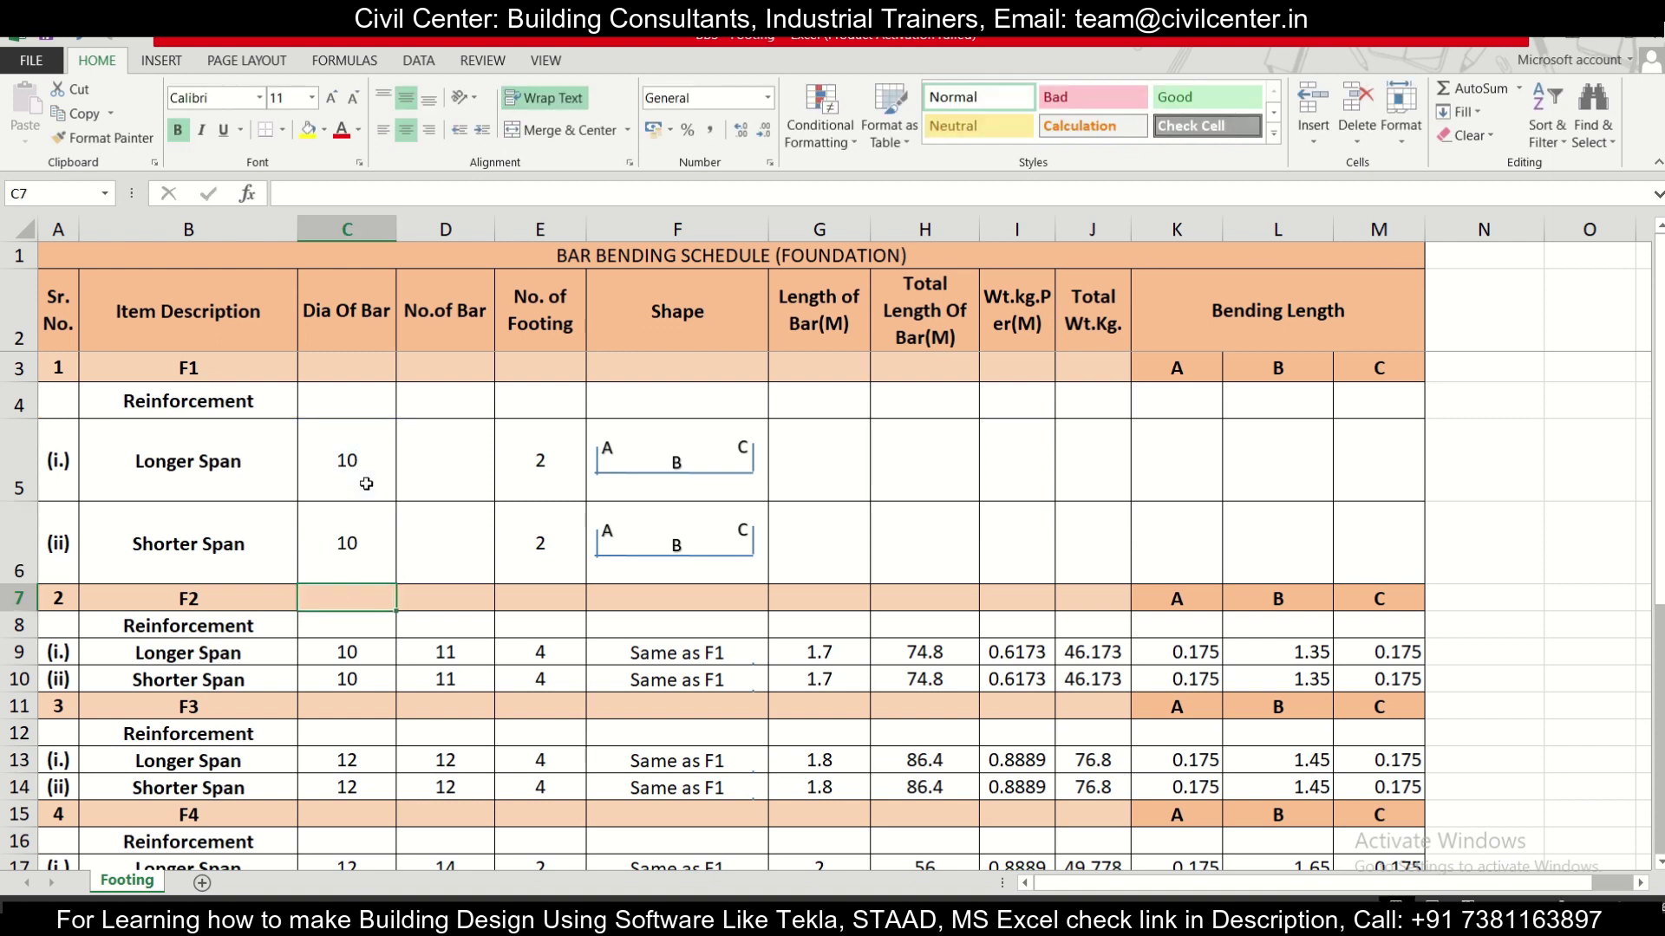
Step: Review the No.of Bar, Length of Bar and Bending Length A cells in the F1 longer span row
left_click(437, 486)
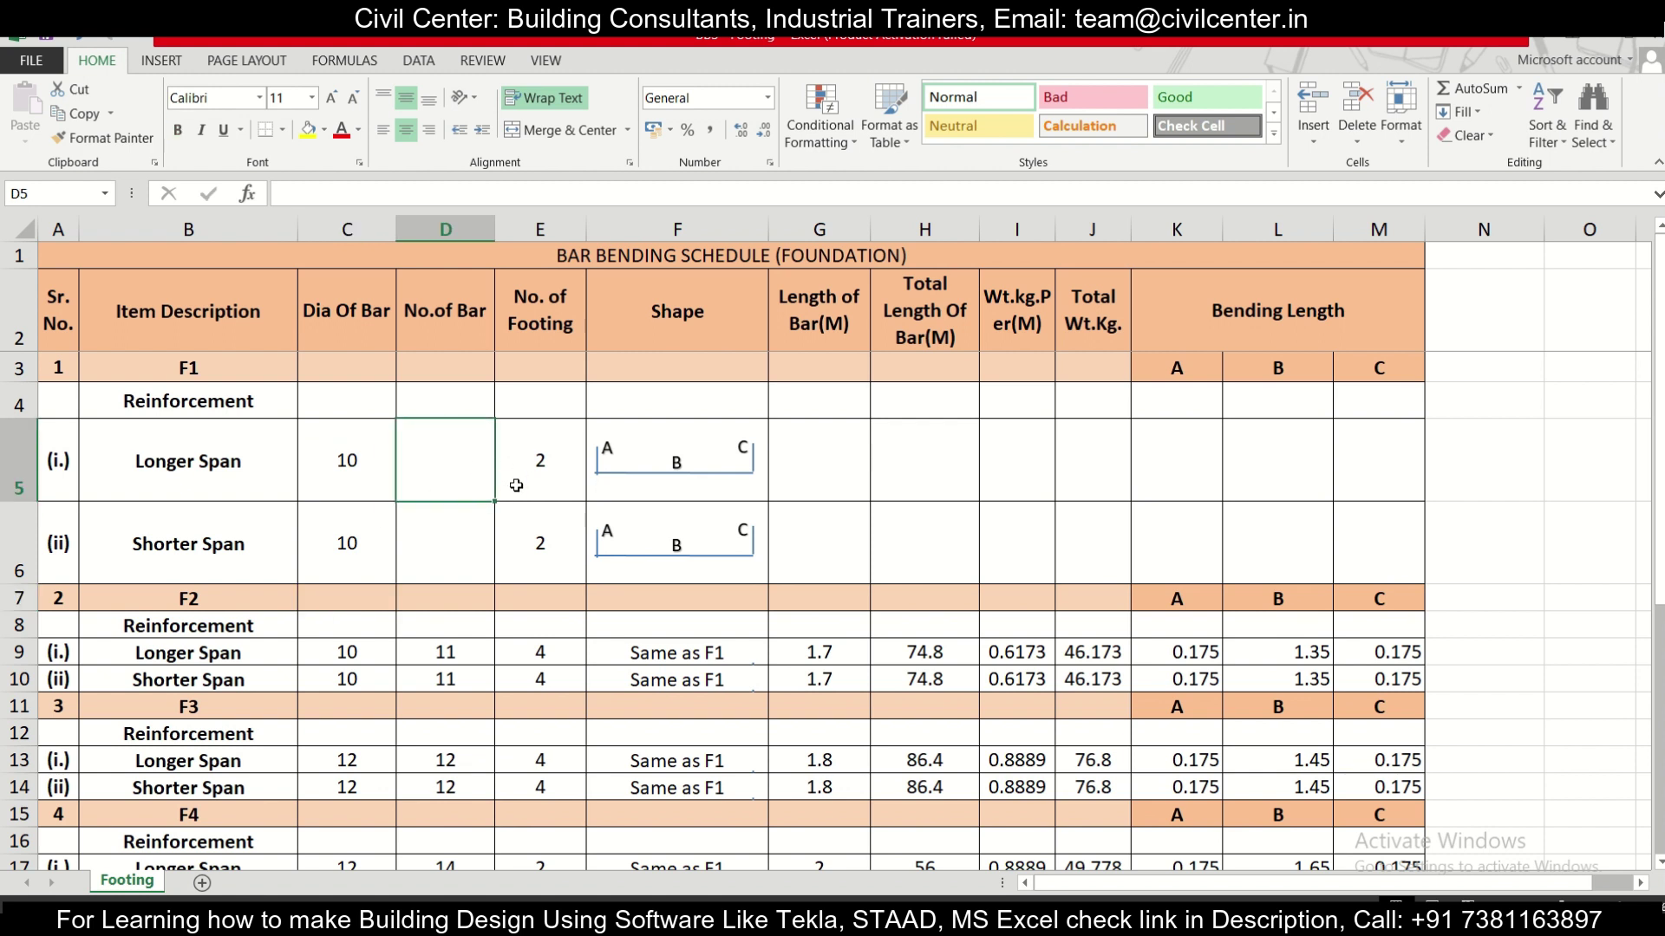
left_click(839, 469)
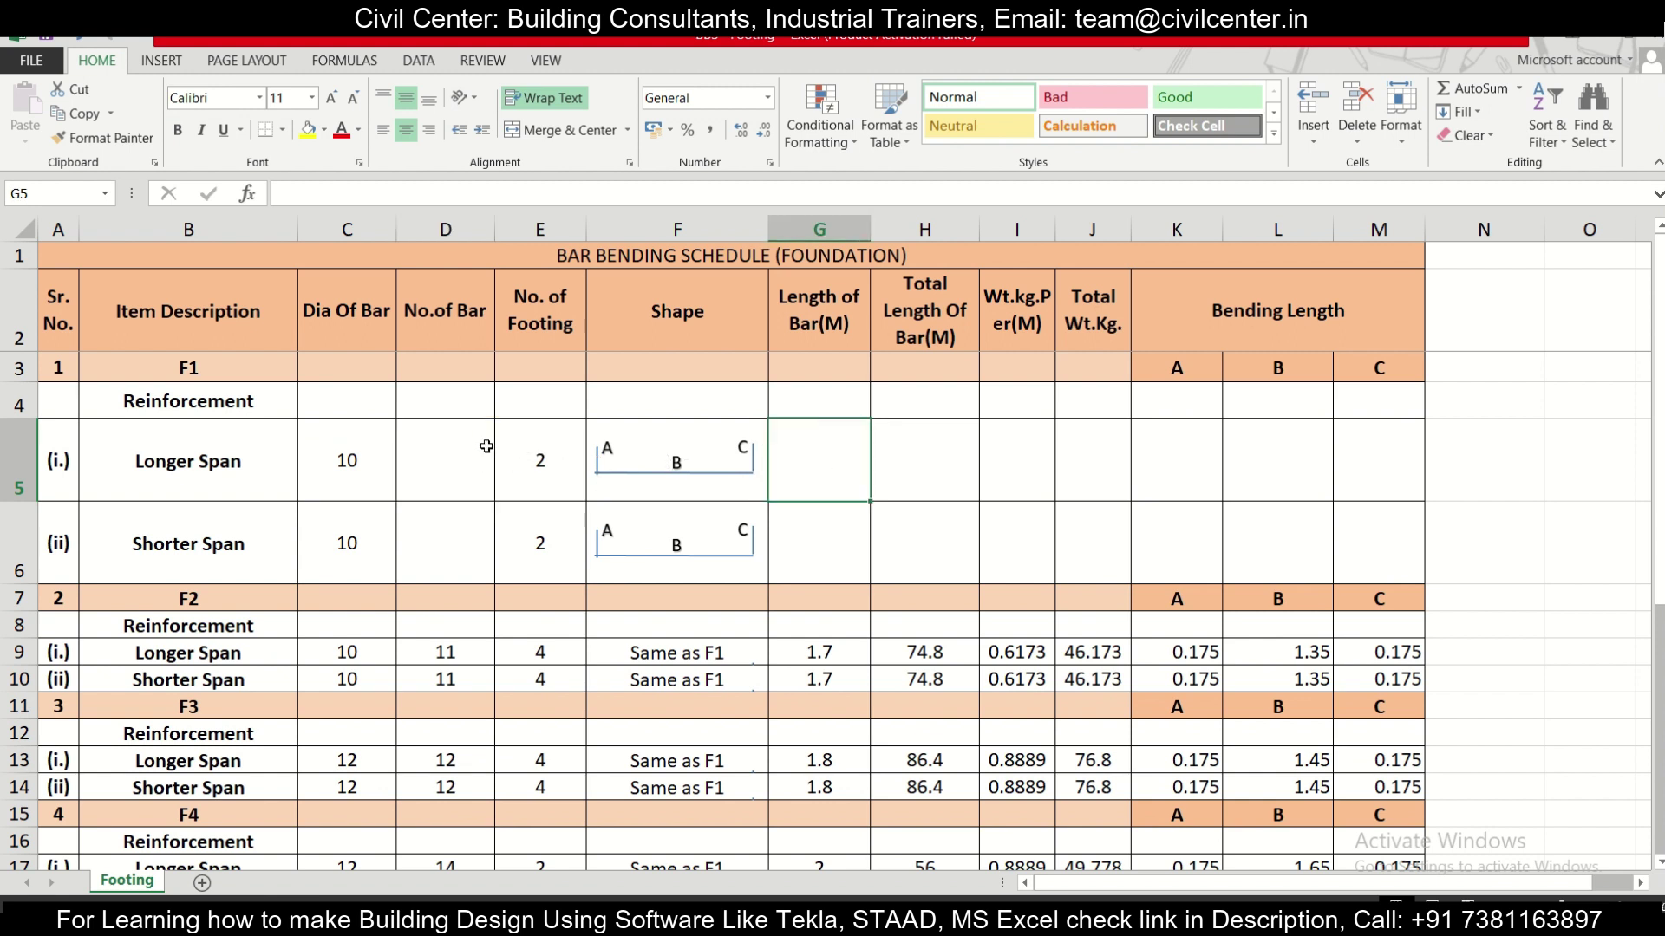
left_click(1191, 466)
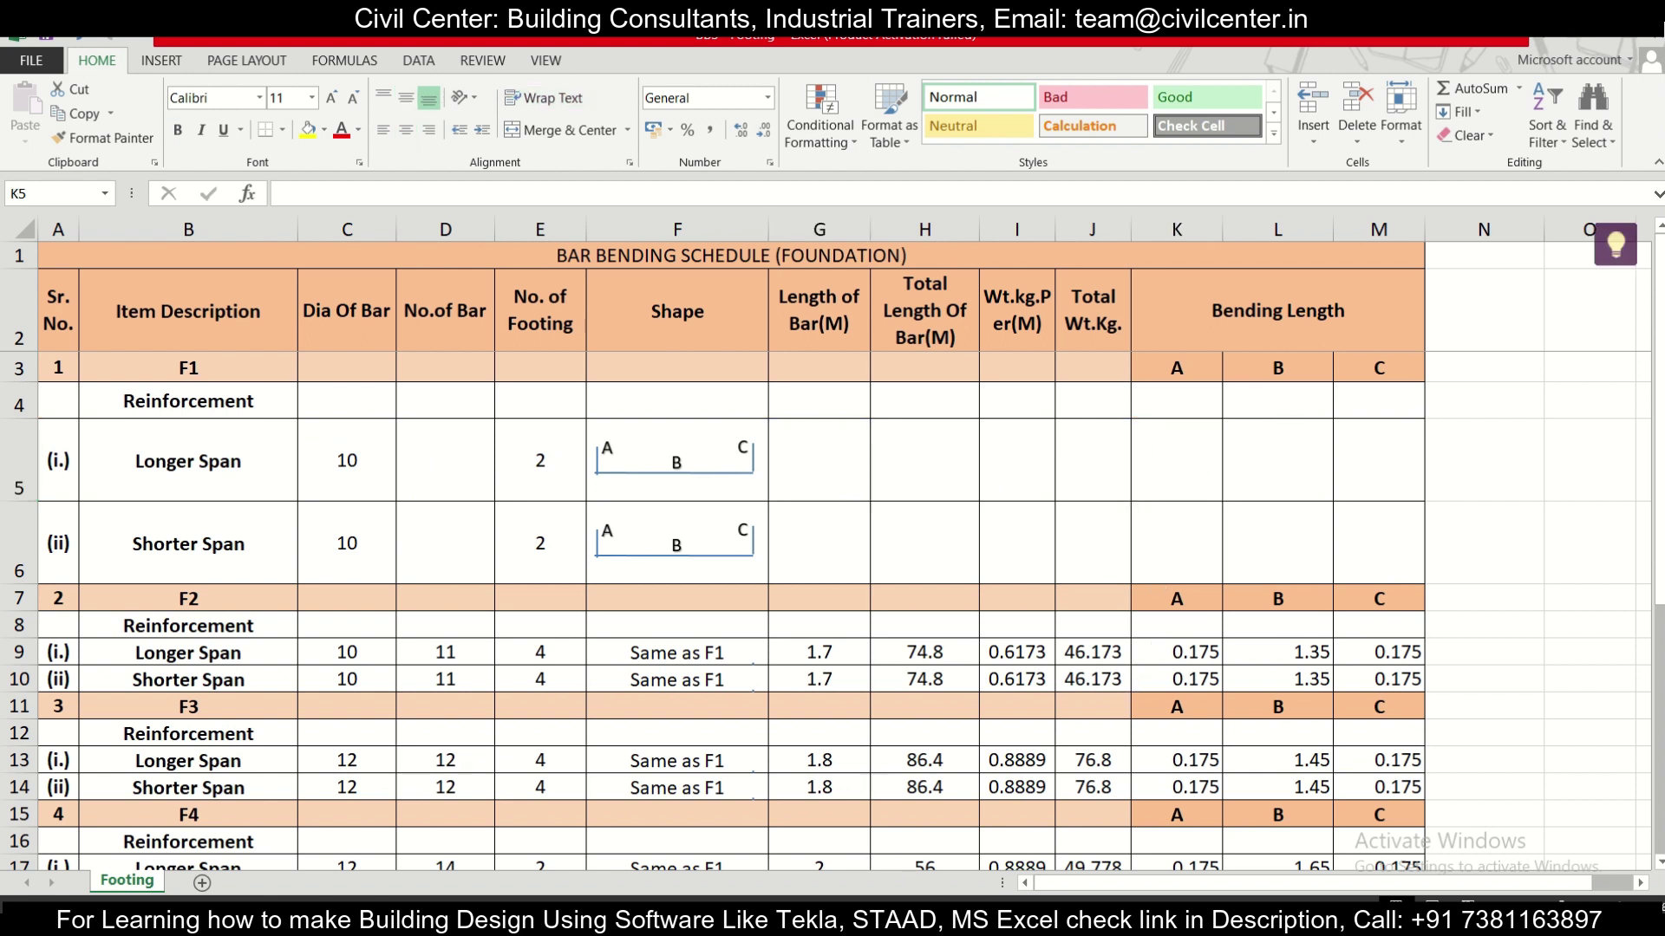
Step: Switch to the is.2502.1963.pdf document in Foxit Reader and examine the bar shapes and length formulas for references C to E
key("alt+Tab")
key("alt+Tab")
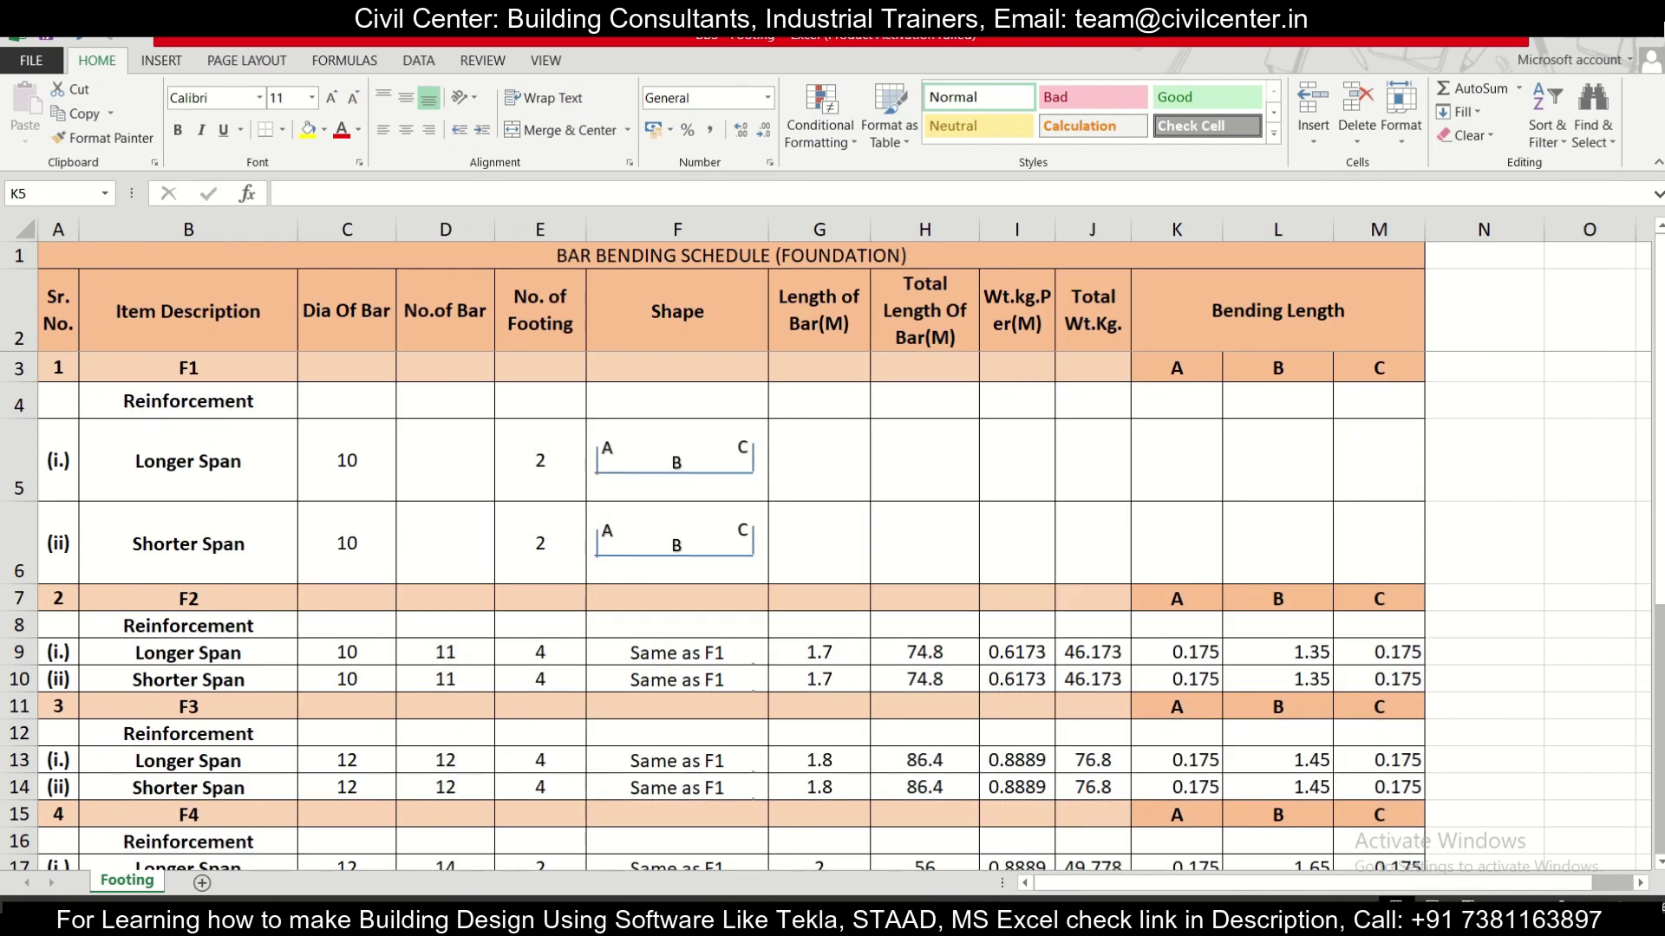
key("alt+Tab")
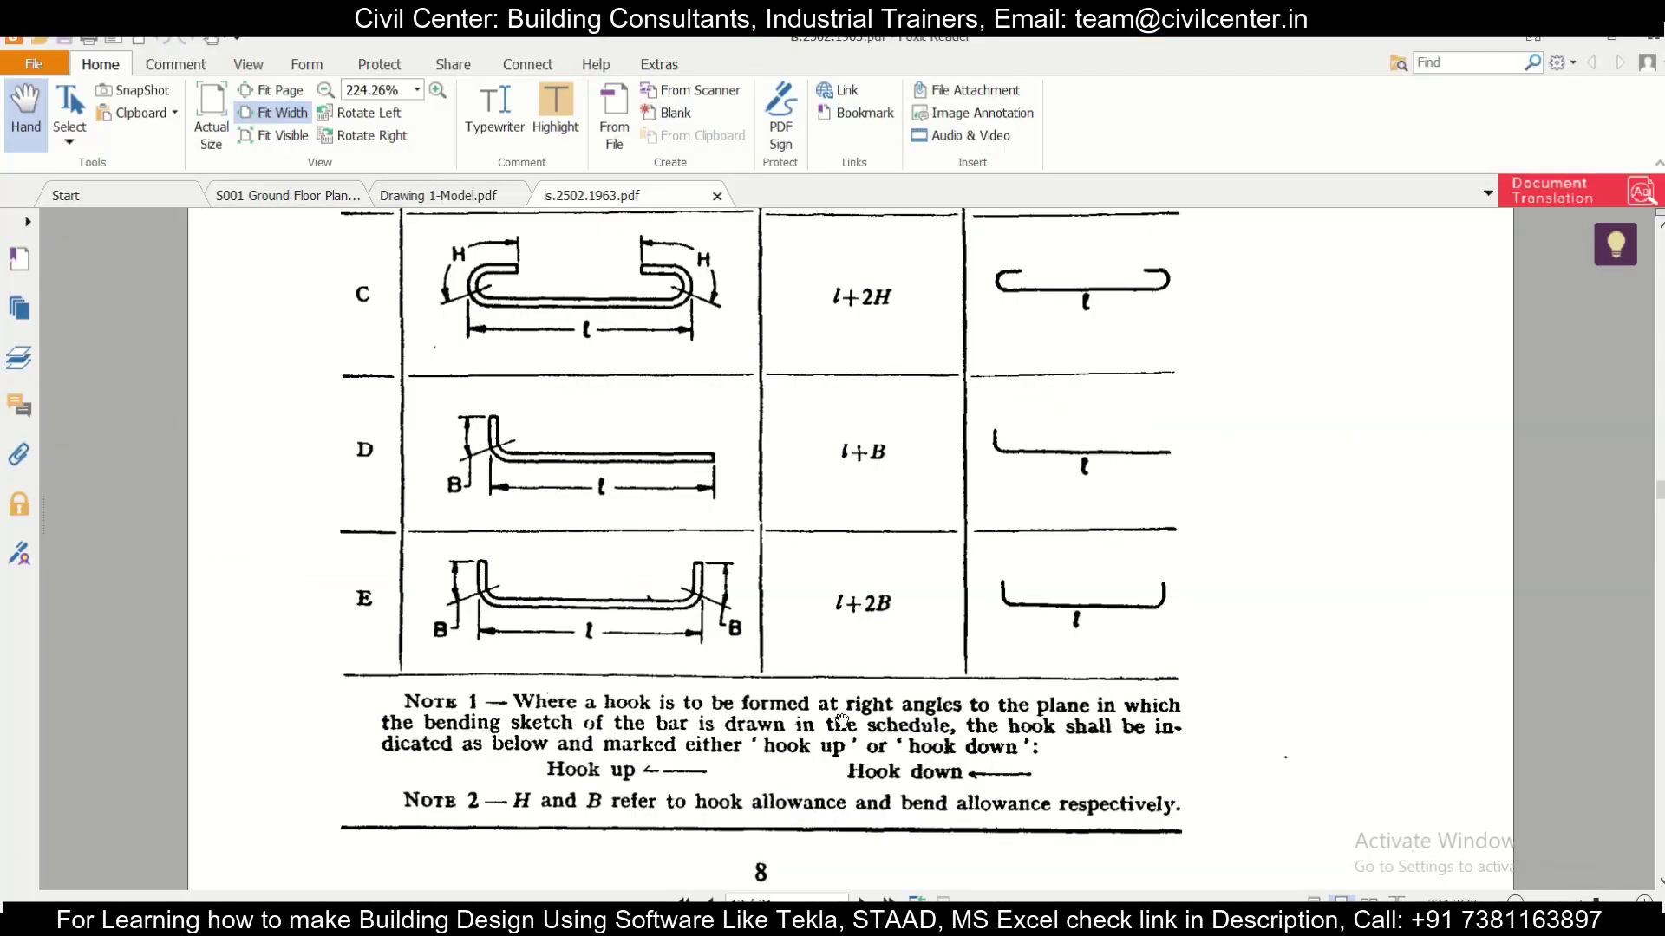
scroll(734, 395, "up", 1)
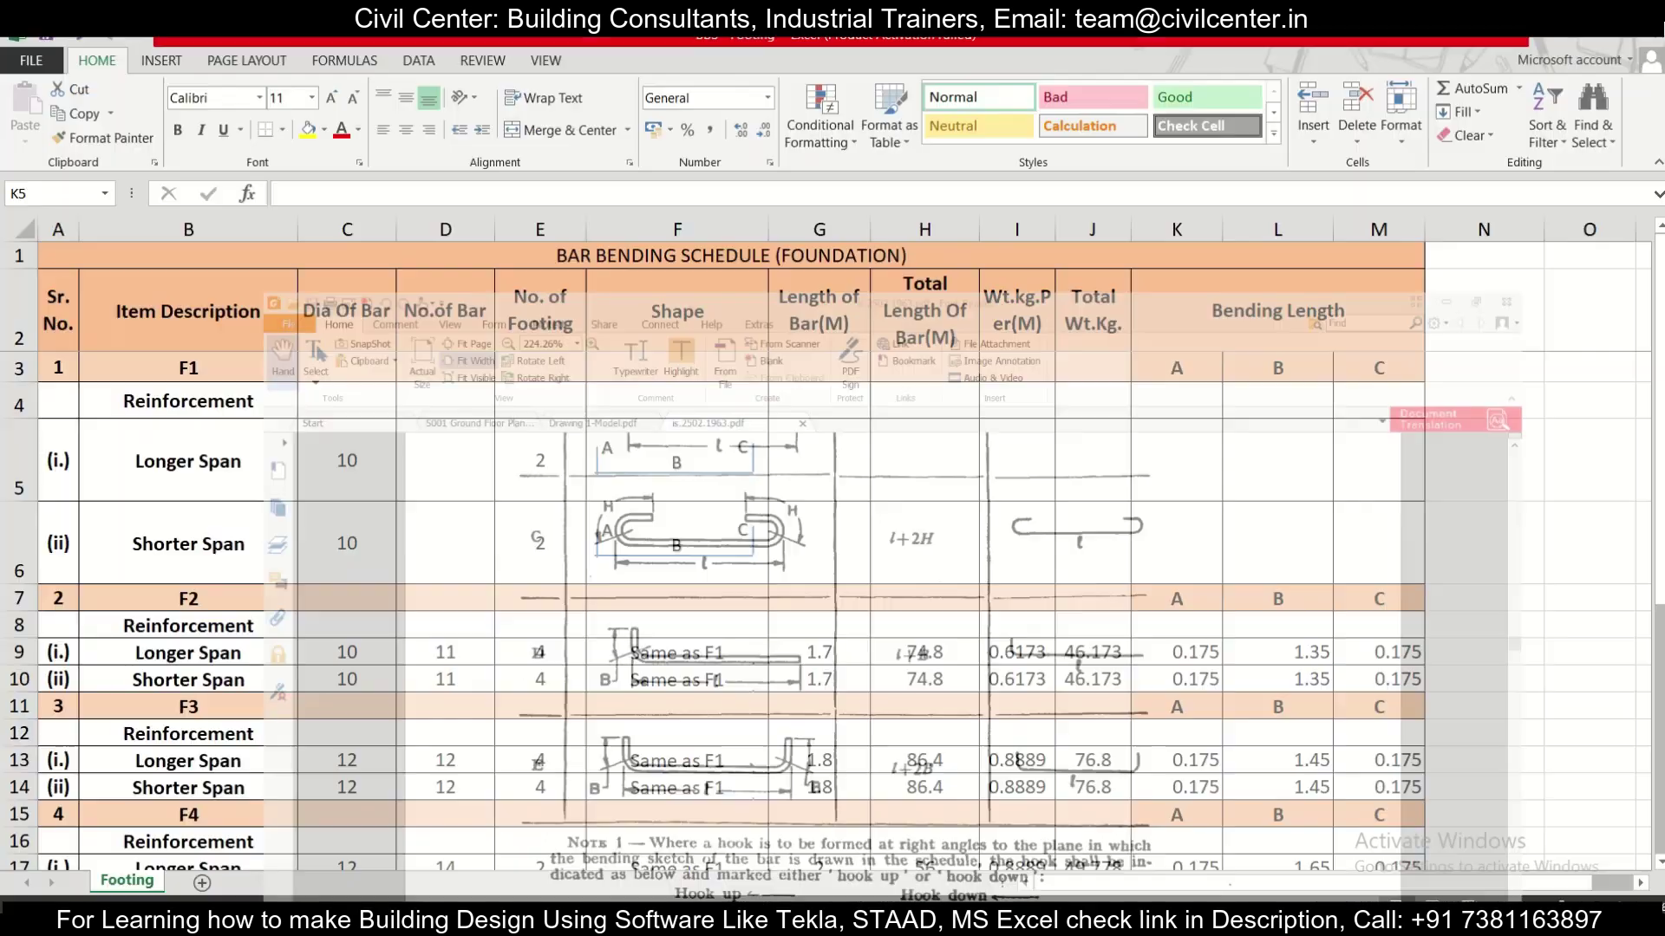
Step: Return to the Excel schedule, then switch to the AutoCAD structural drawing and examine the plan of footing F1 and Section C-C
left_click(1177, 459)
mouse_move(1422, 921)
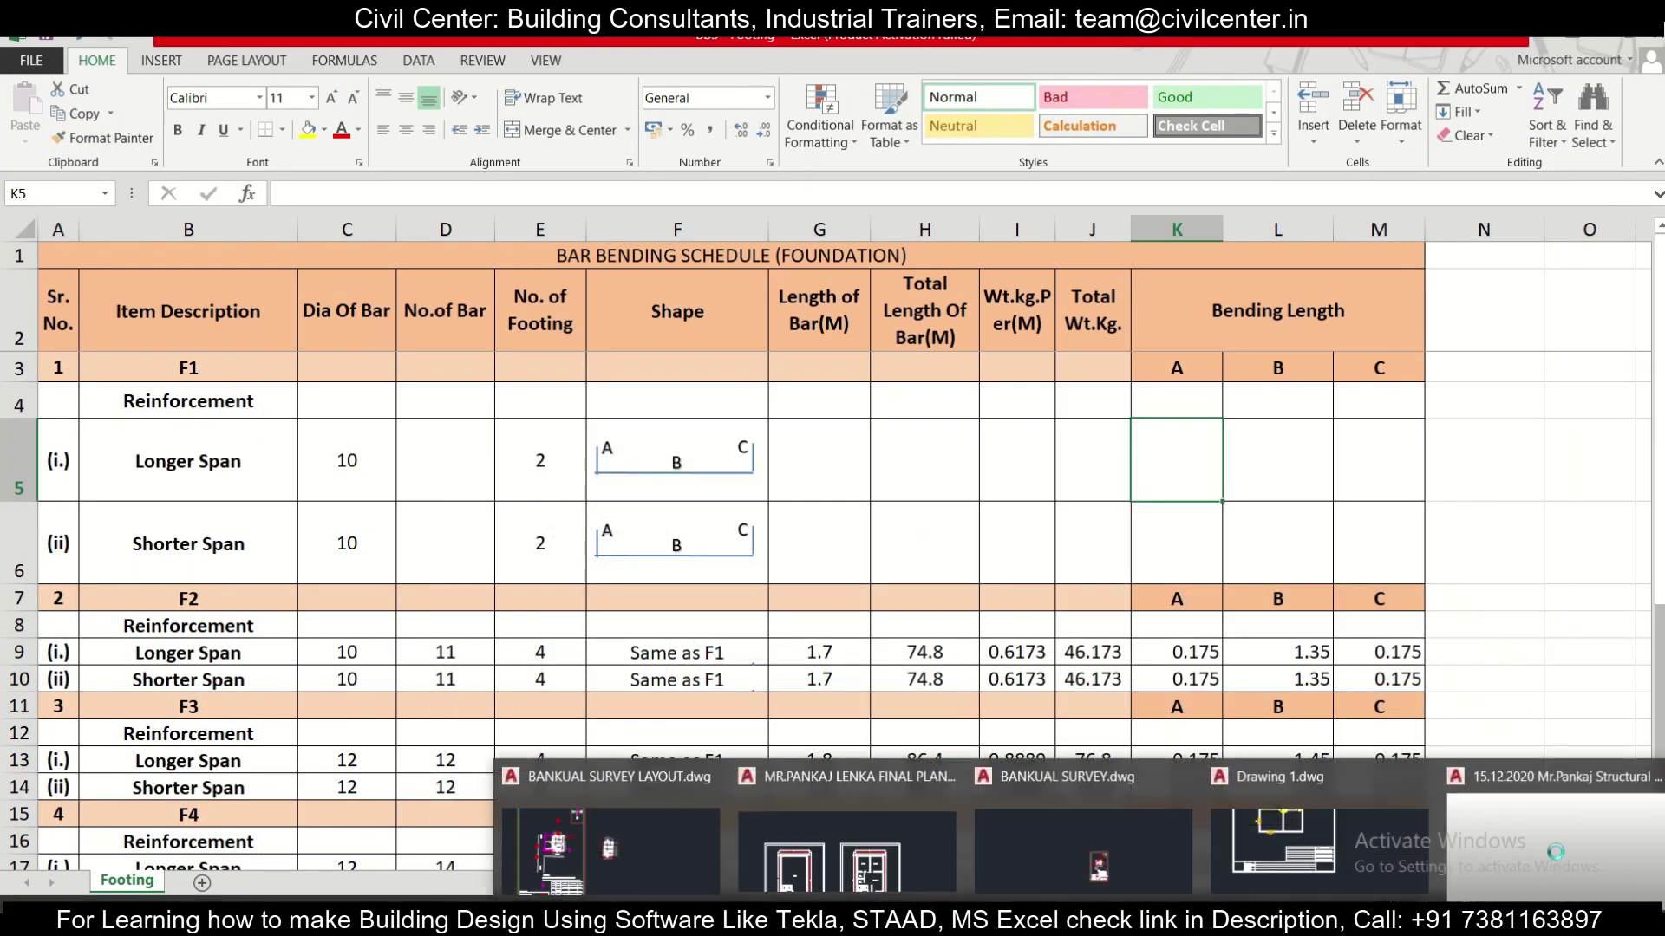
left_click(1474, 859)
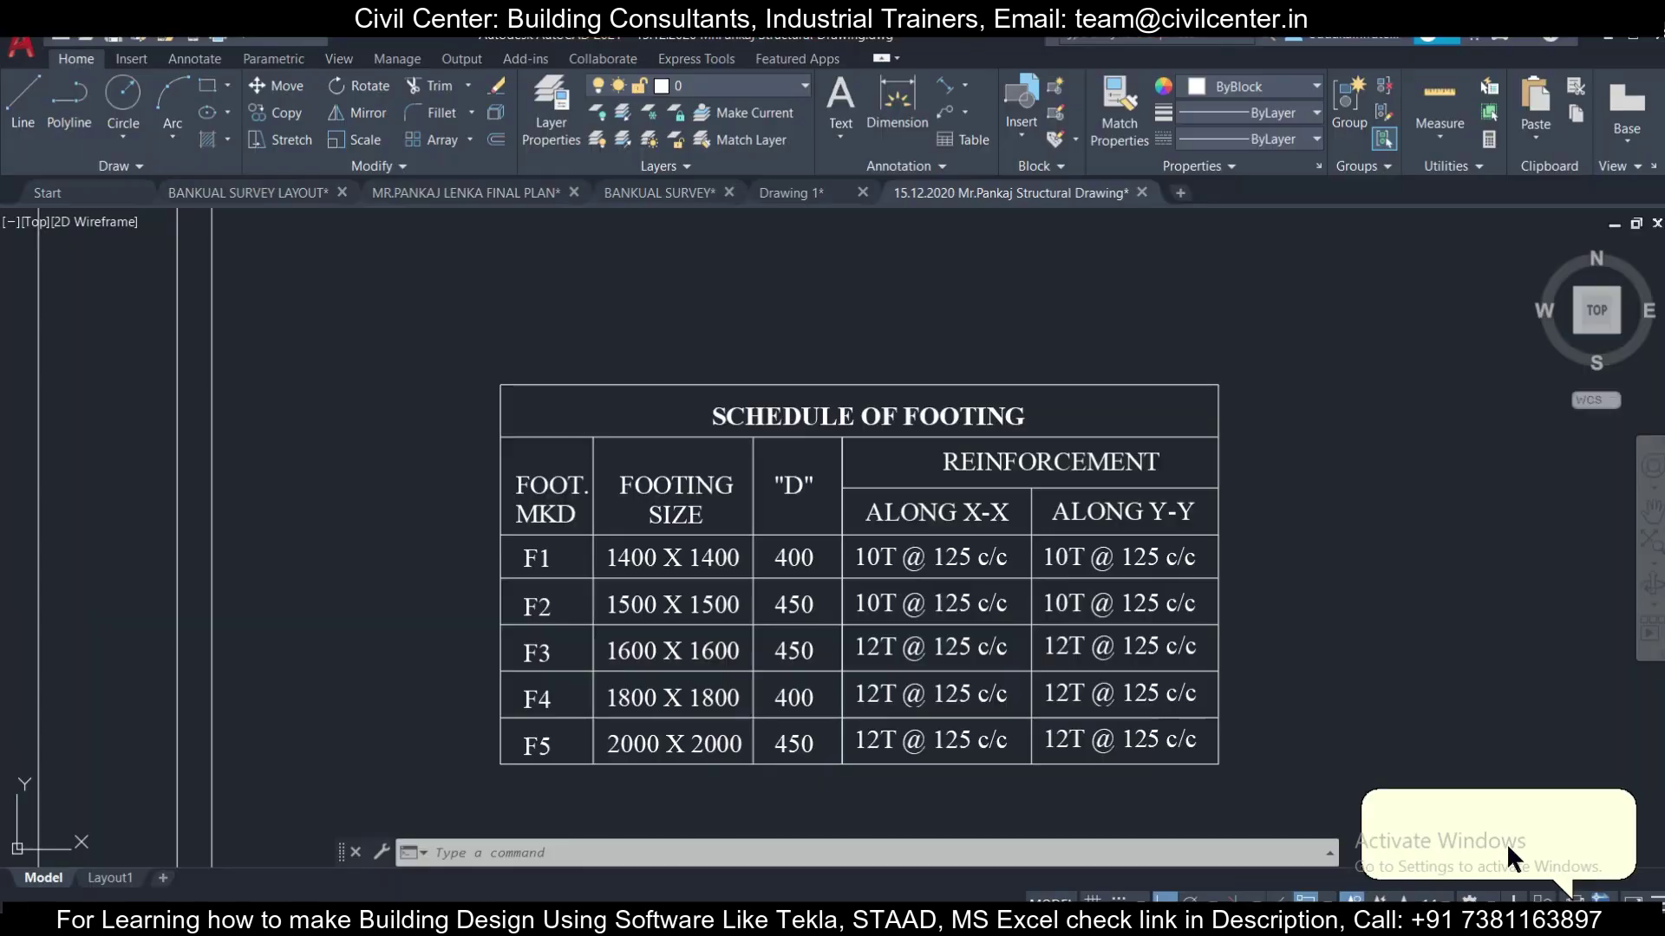
scroll(707, 500, "down", 3)
scroll(969, 603, "down", 1)
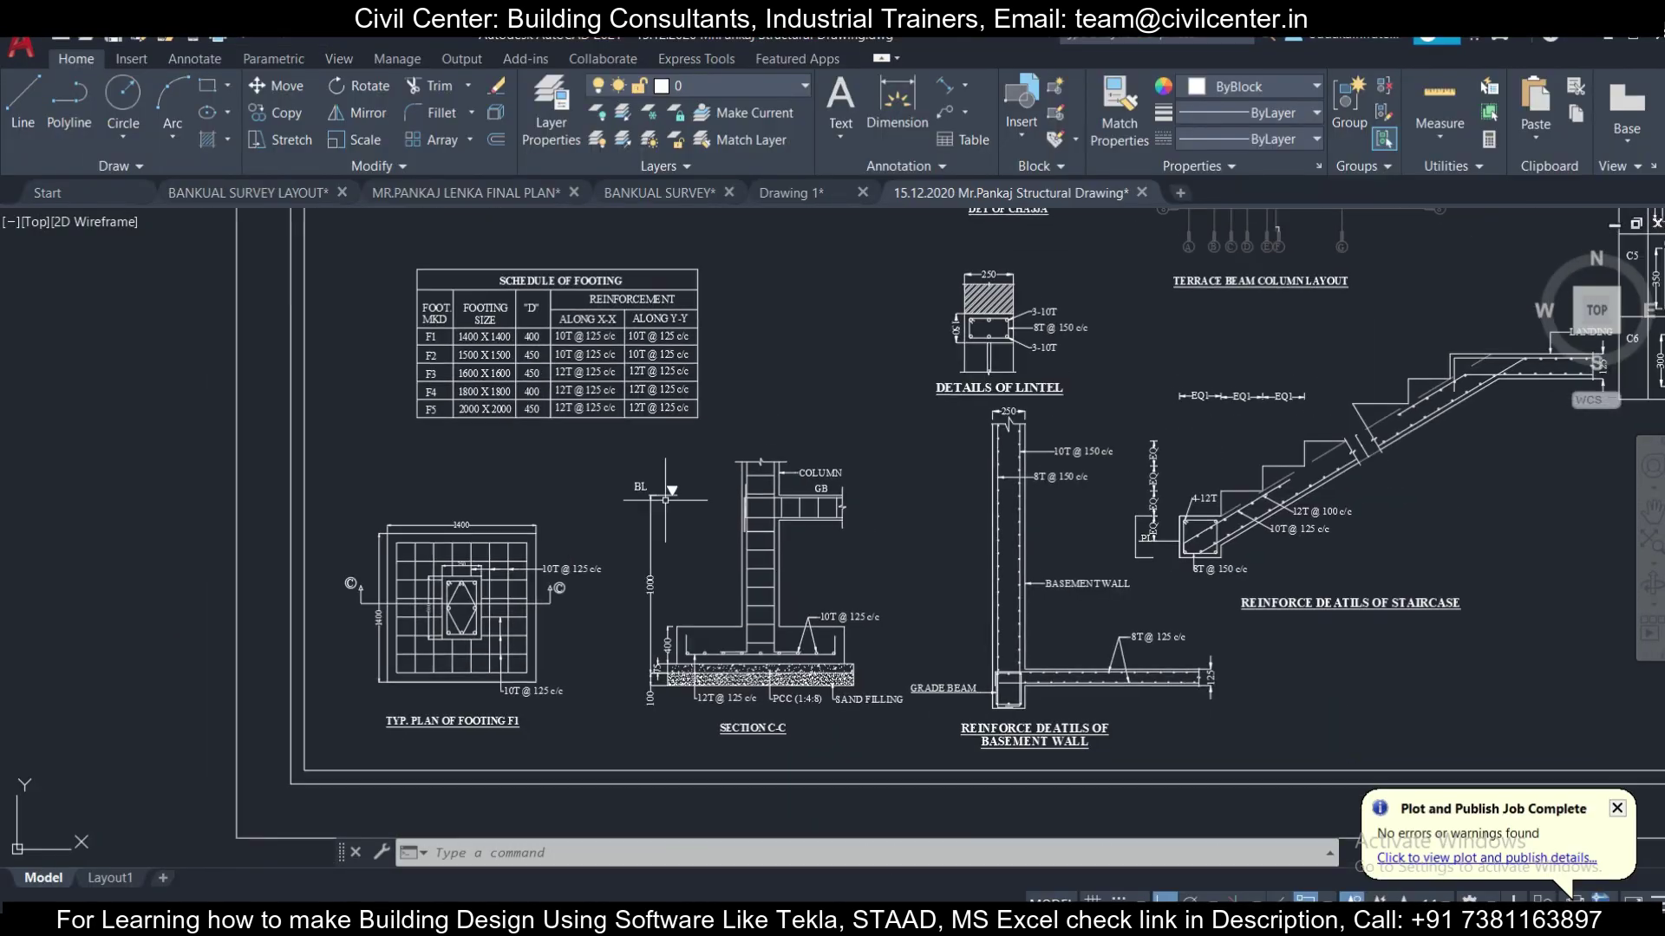
scroll(526, 646, "up", 5)
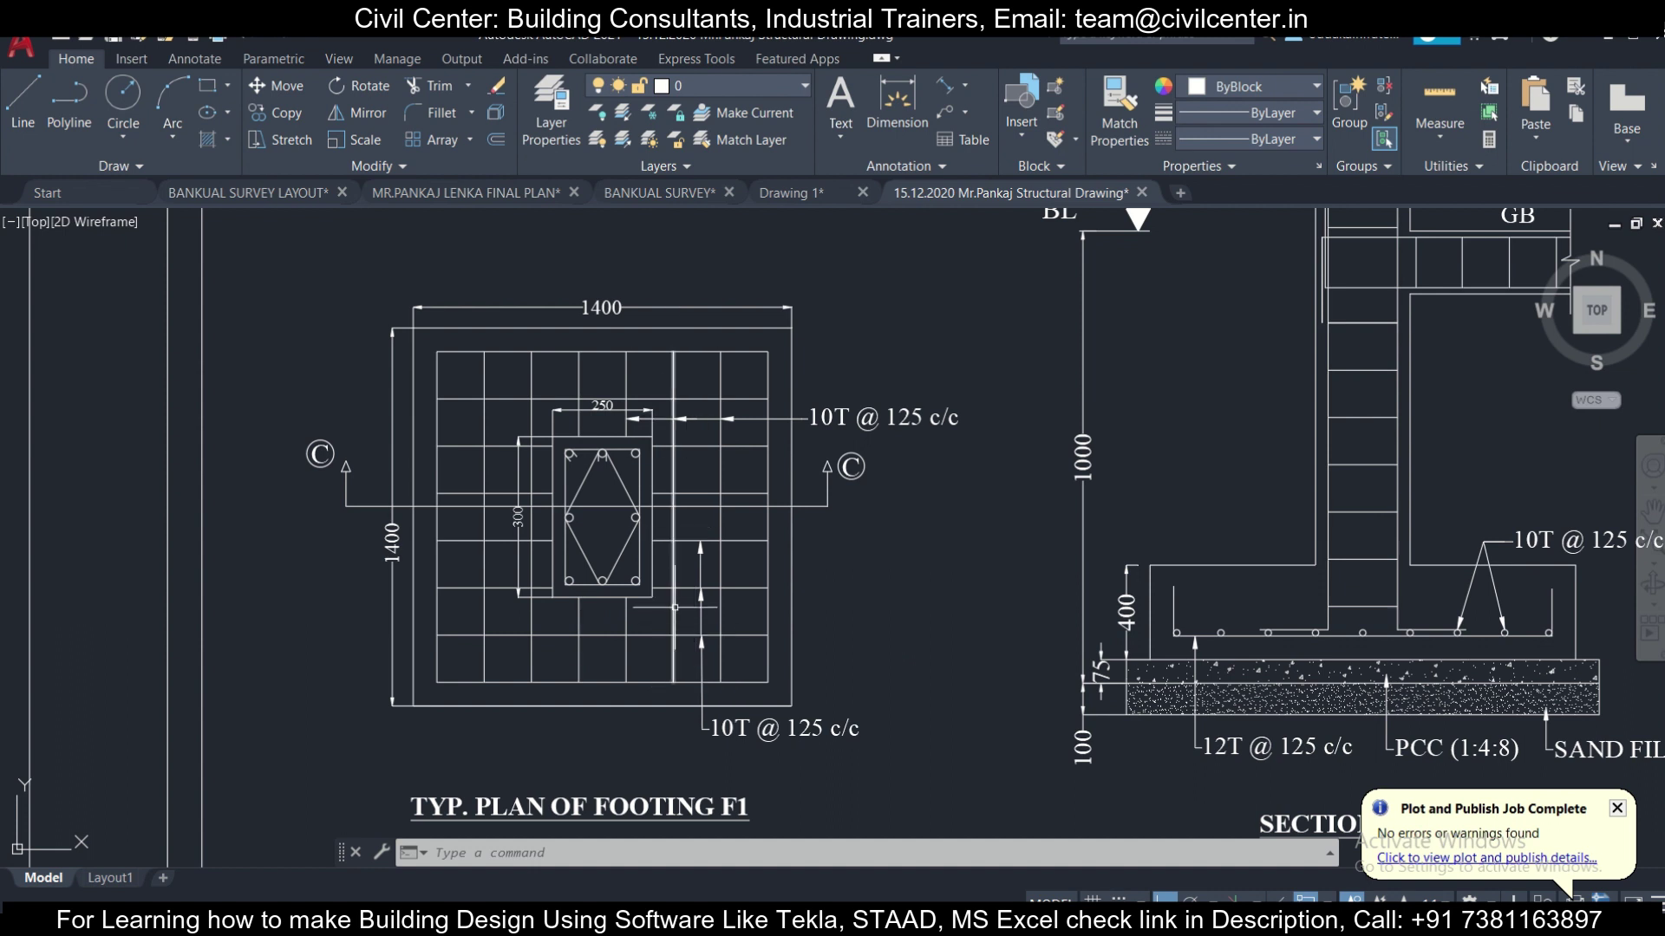
scroll(476, 392, "down", 3)
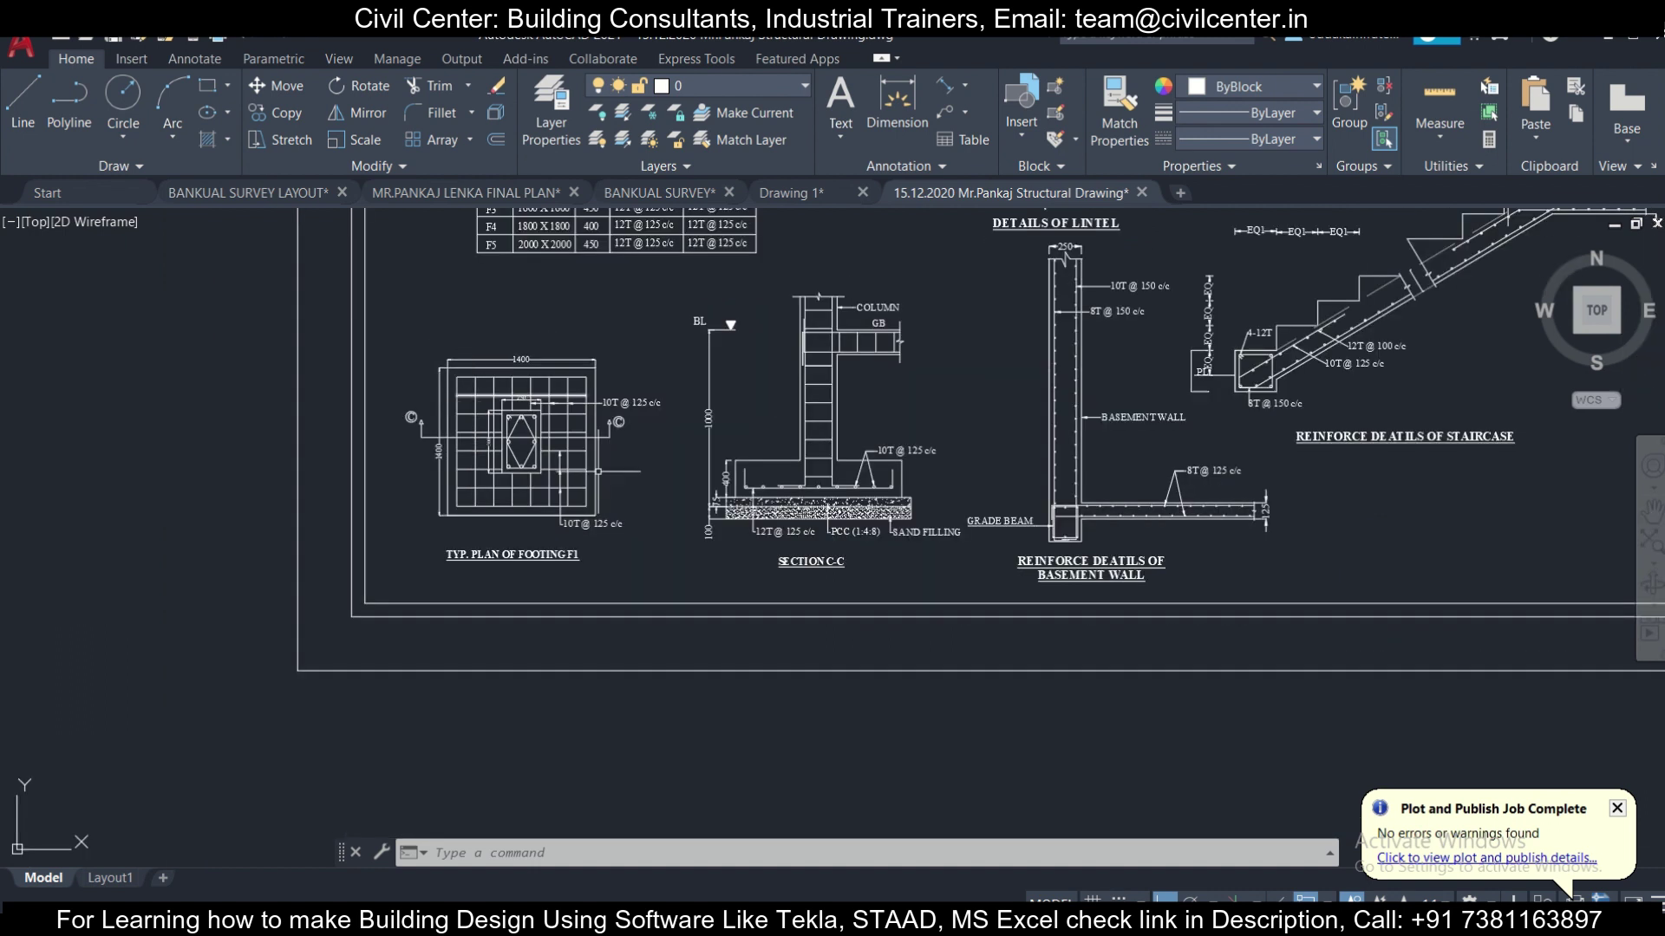
scroll(710, 454, "up", 1)
scroll(710, 454, "up", 2)
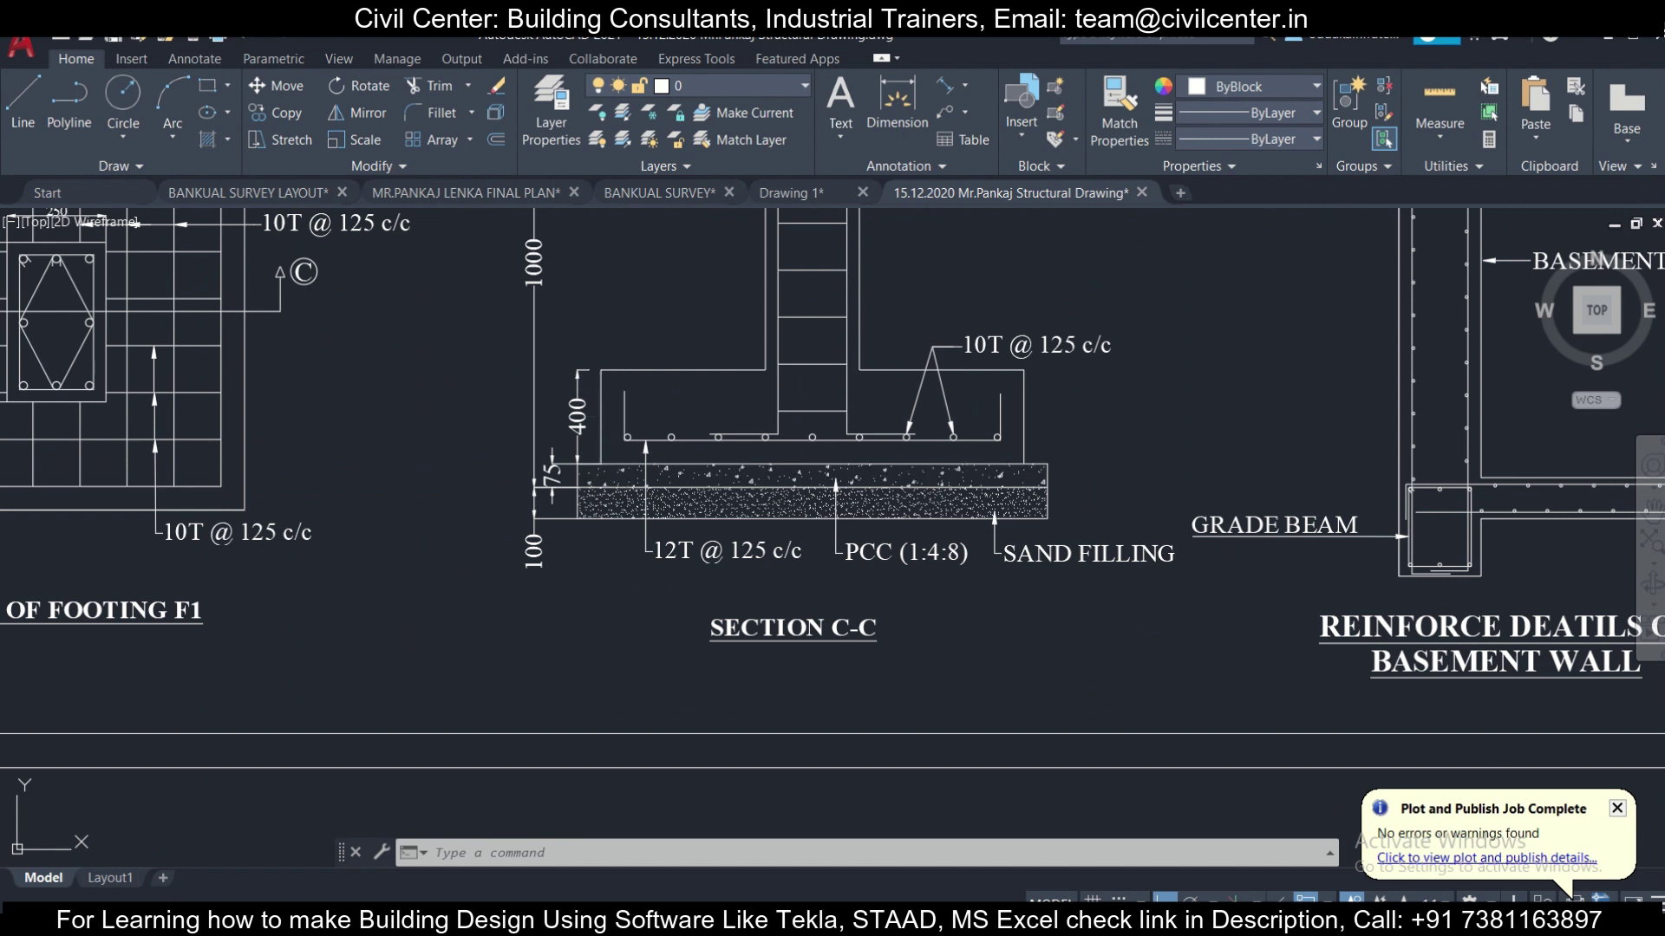
Step: Highlight the bottom bar and its two upturned legs in Section C-C to inspect the bar shape, then clear the selection
left_click(624, 415)
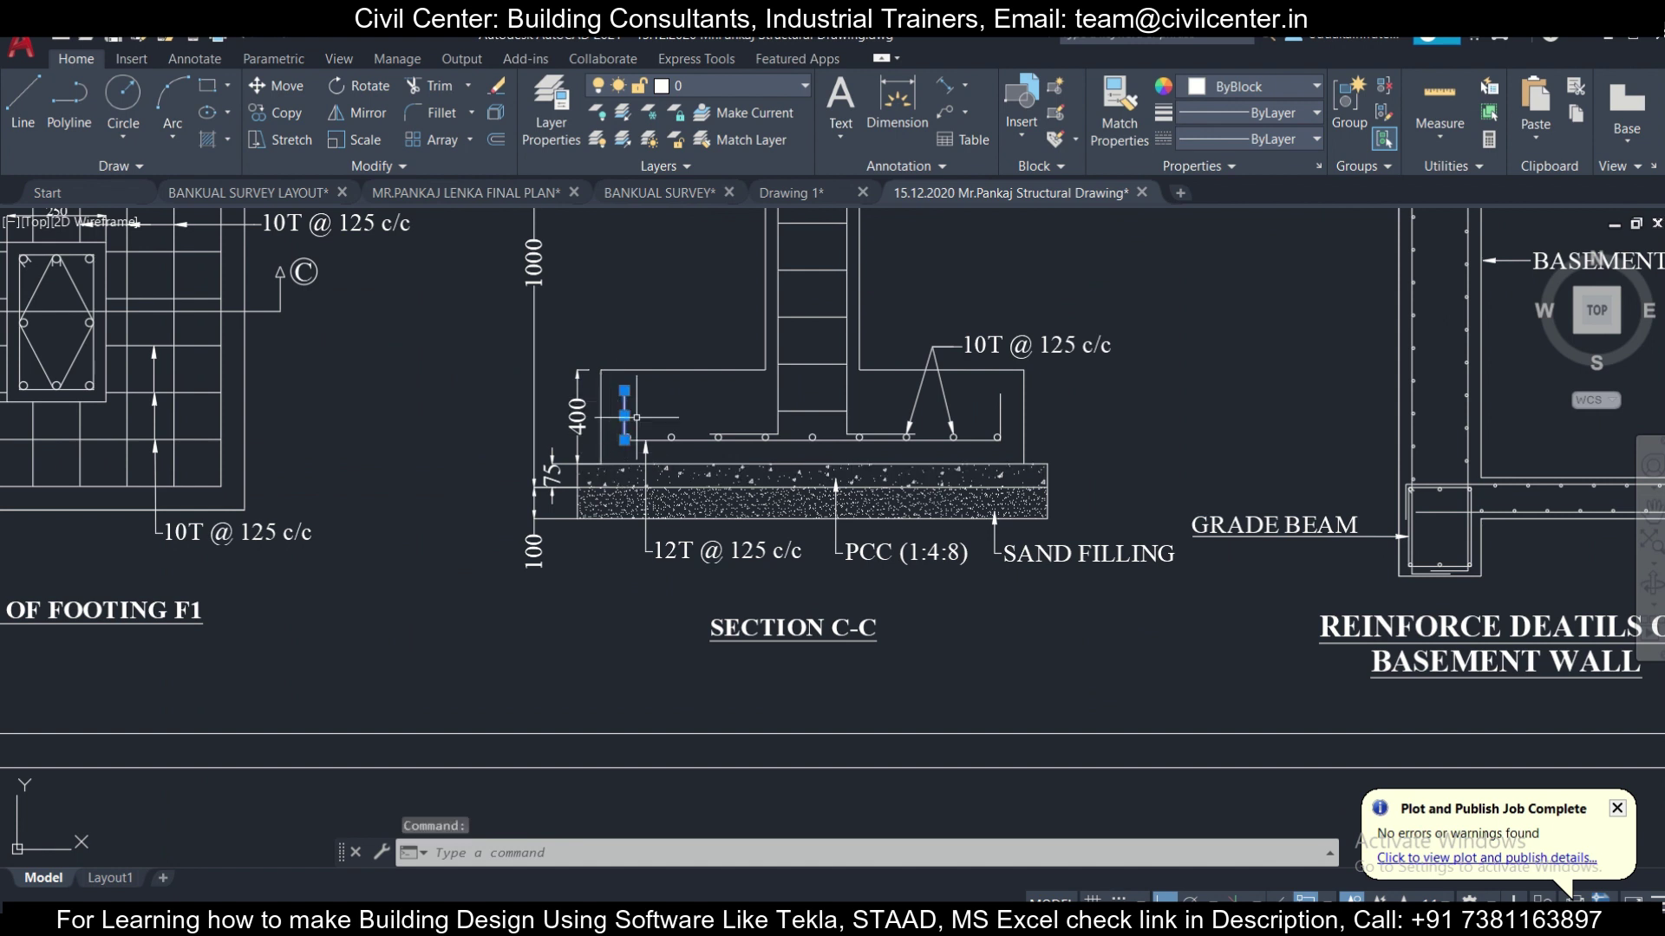
left_click(691, 439)
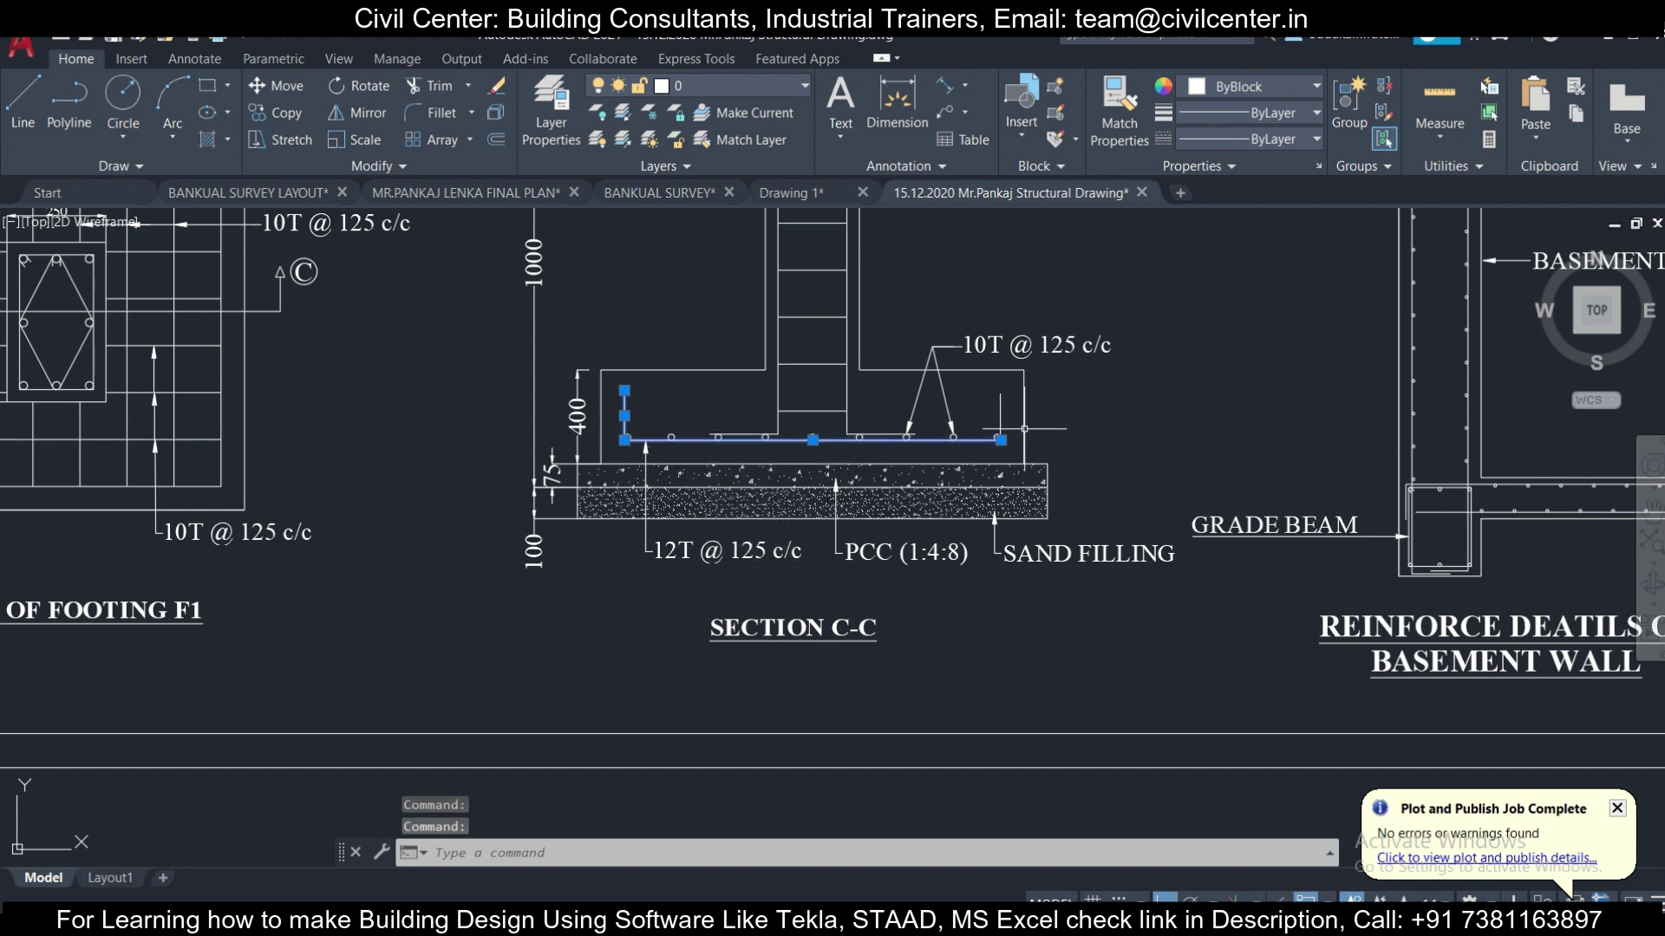
left_click(1001, 413)
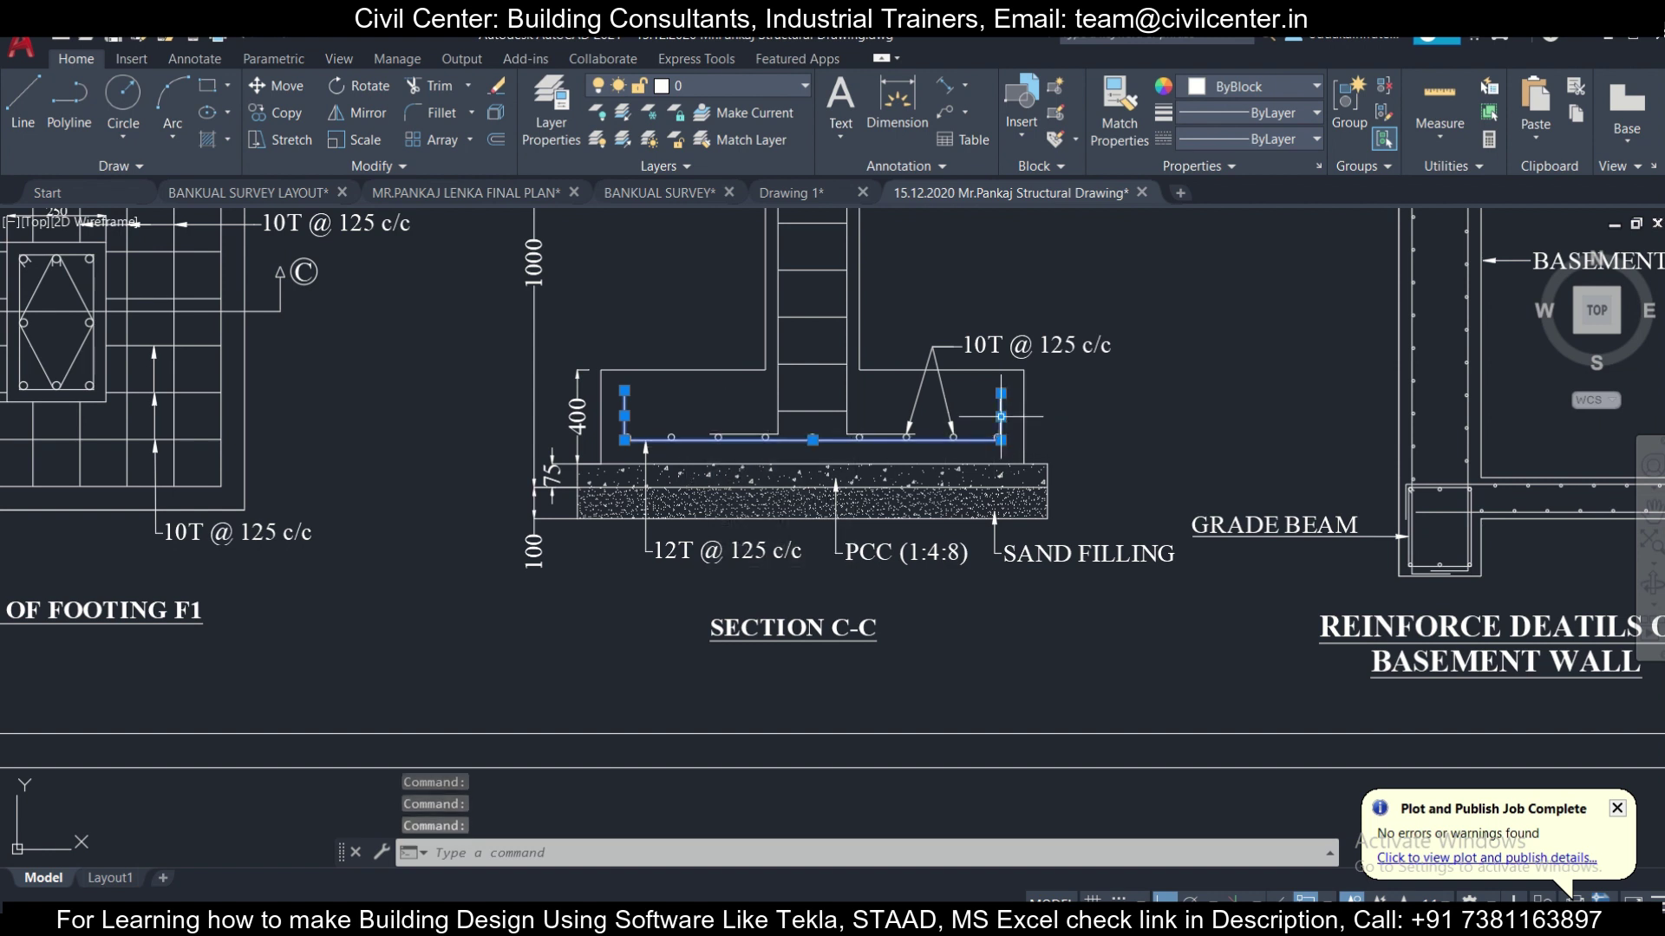
key("Escape")
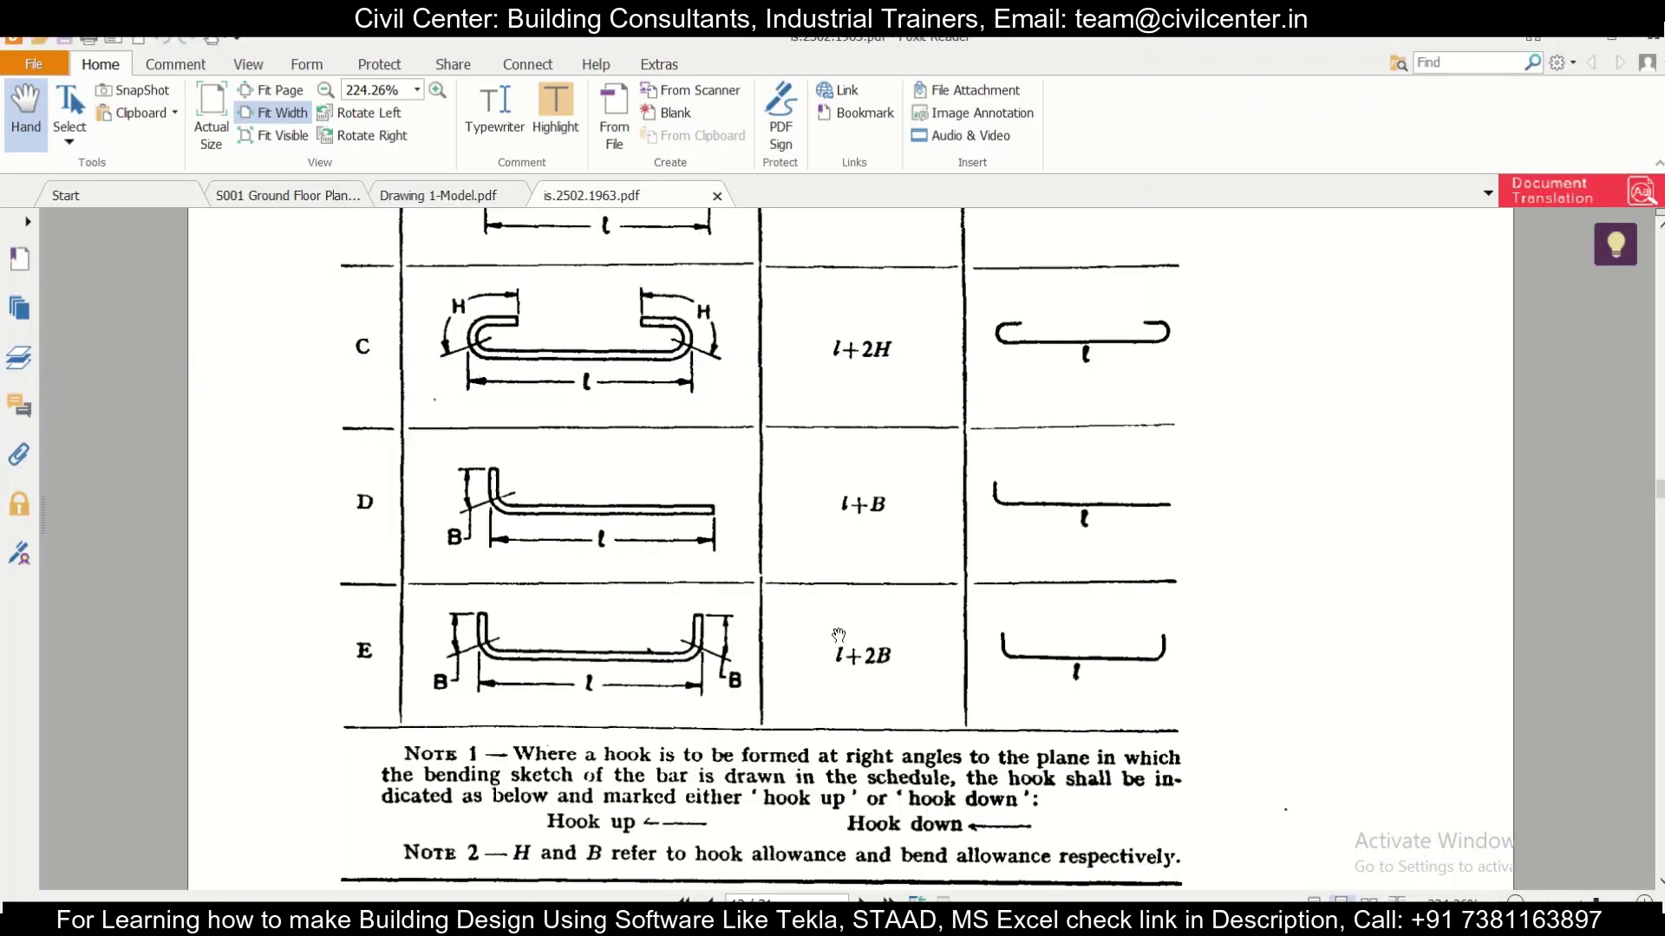
Step: In the is.2502.1963.pdf document, examine Table III for the U-shaped bar's bending dimensions and total length formula
scroll(838, 635, "up", 1)
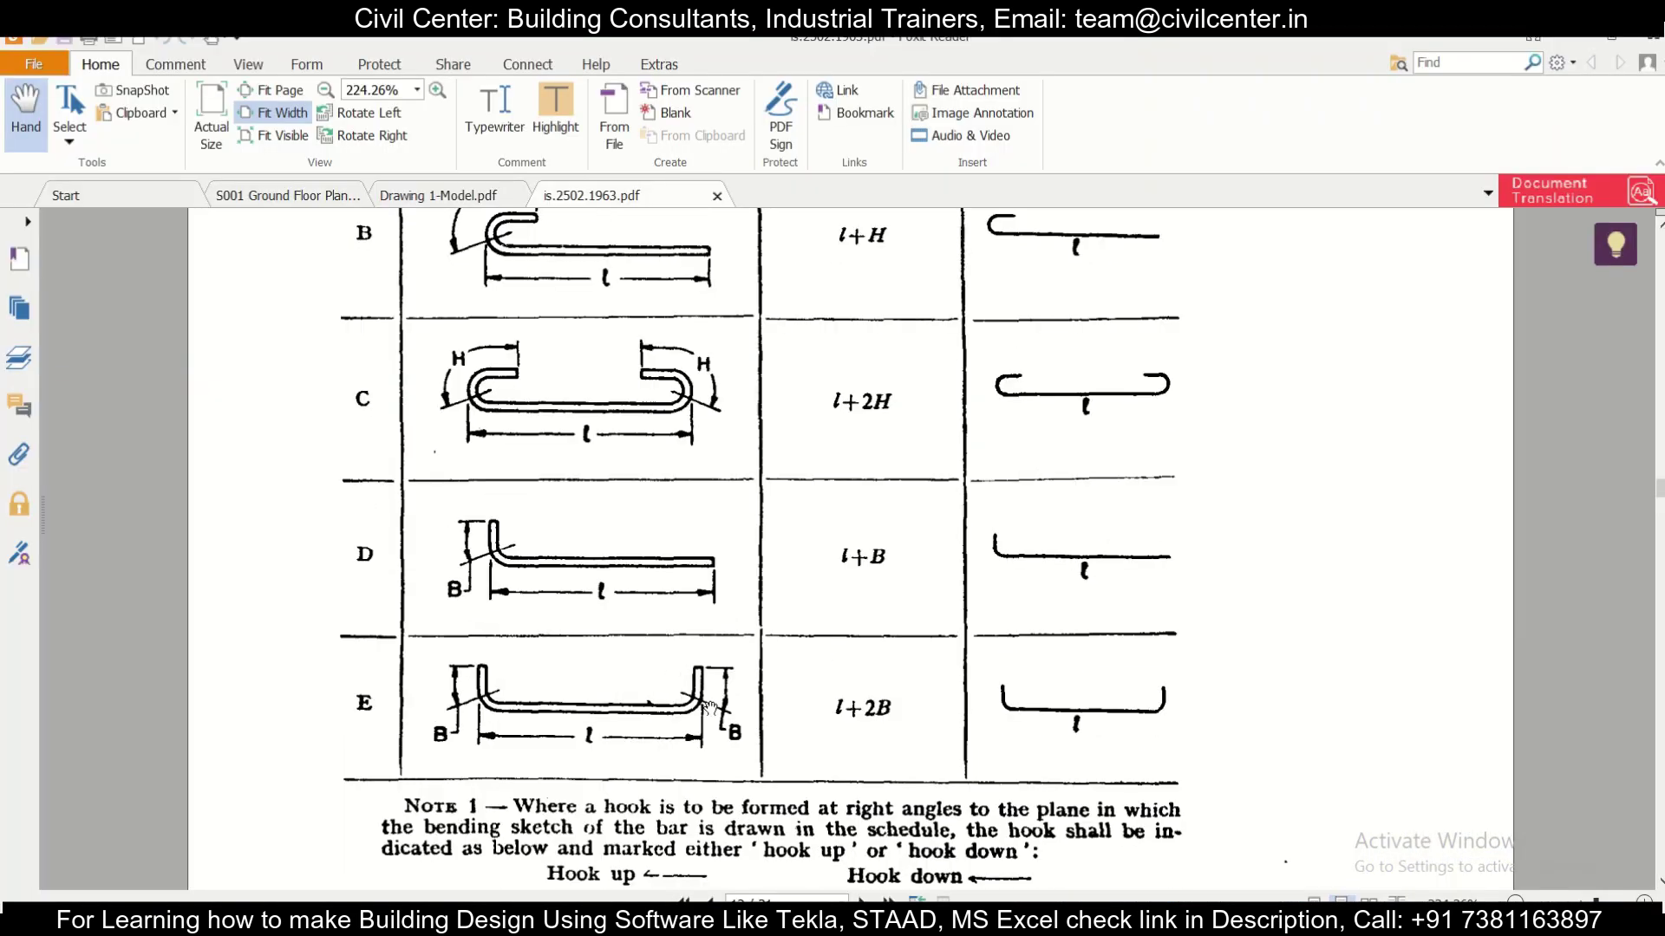
scroll(750, 720, "up", 10)
scroll(754, 718, "down", 9)
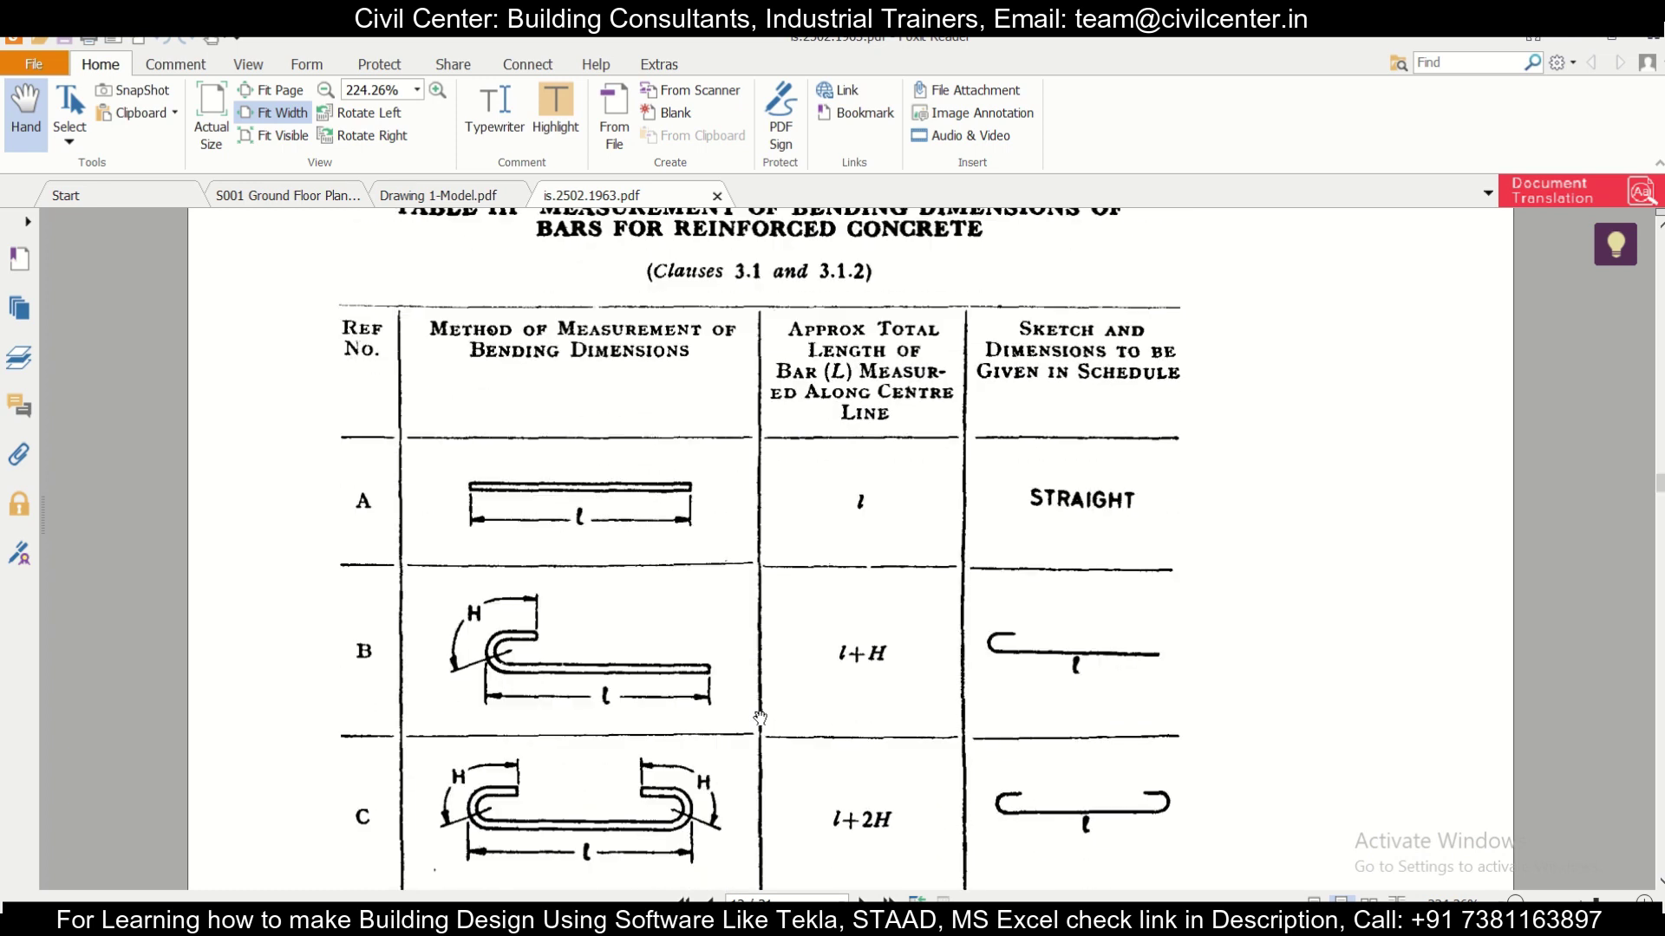
scroll(760, 717, "down", 2)
scroll(706, 780, "down", 1)
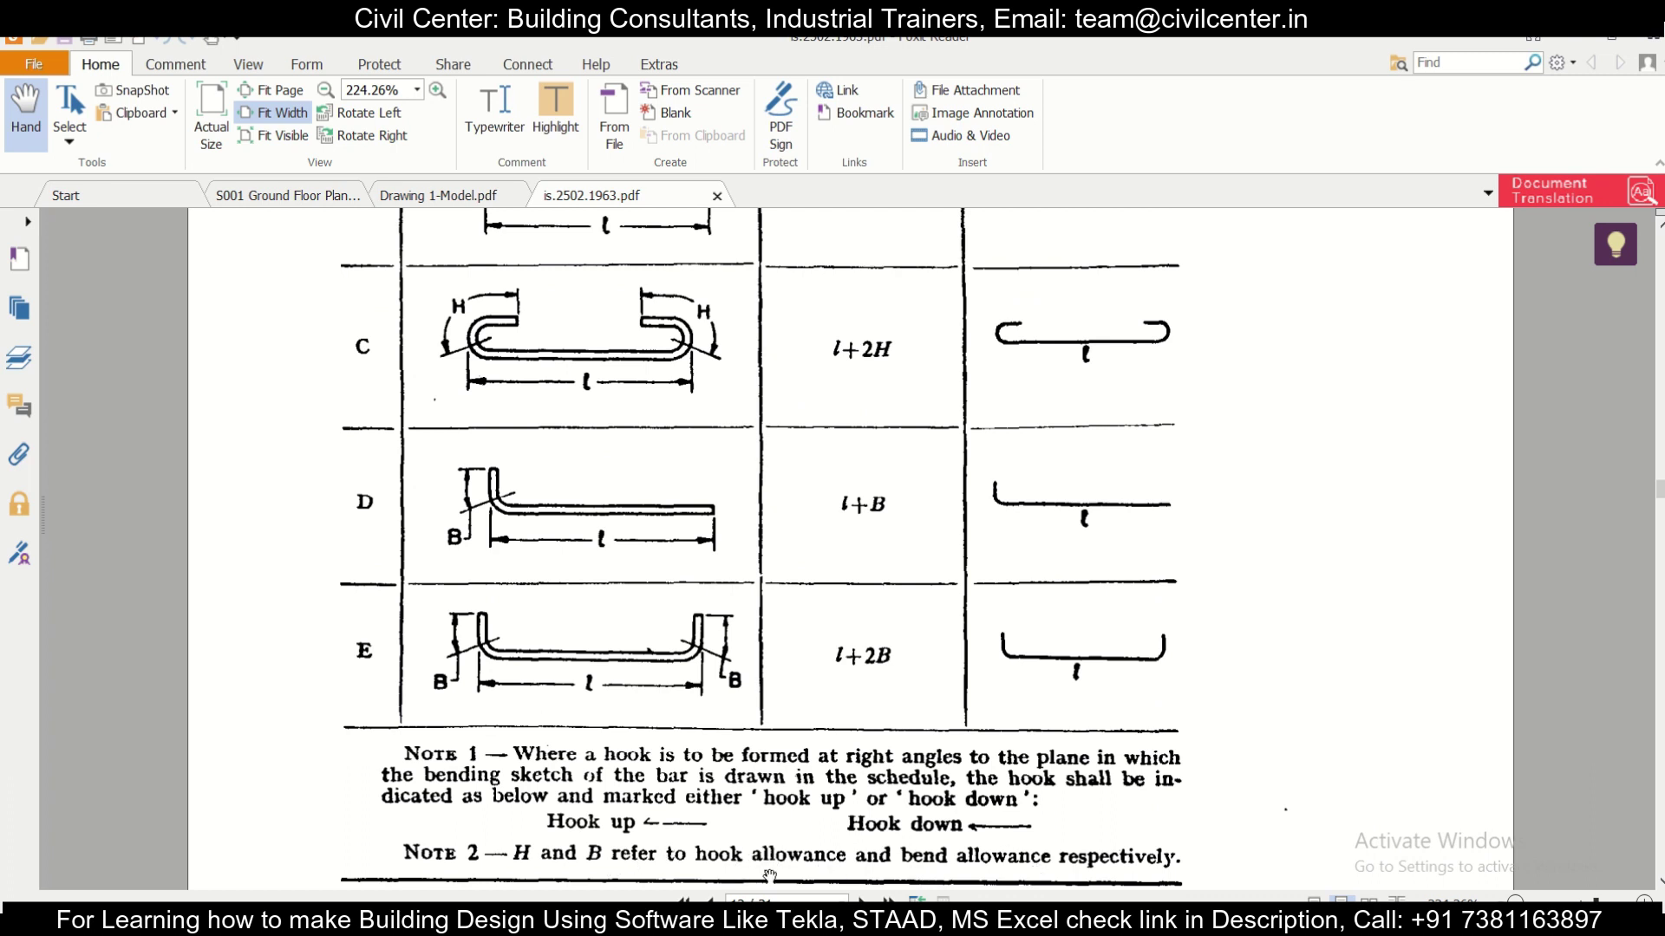
Step: Examine the bend allowances by nominal bar size in Table II, Hook and Bend Allowances
scroll(991, 778, "up", 20)
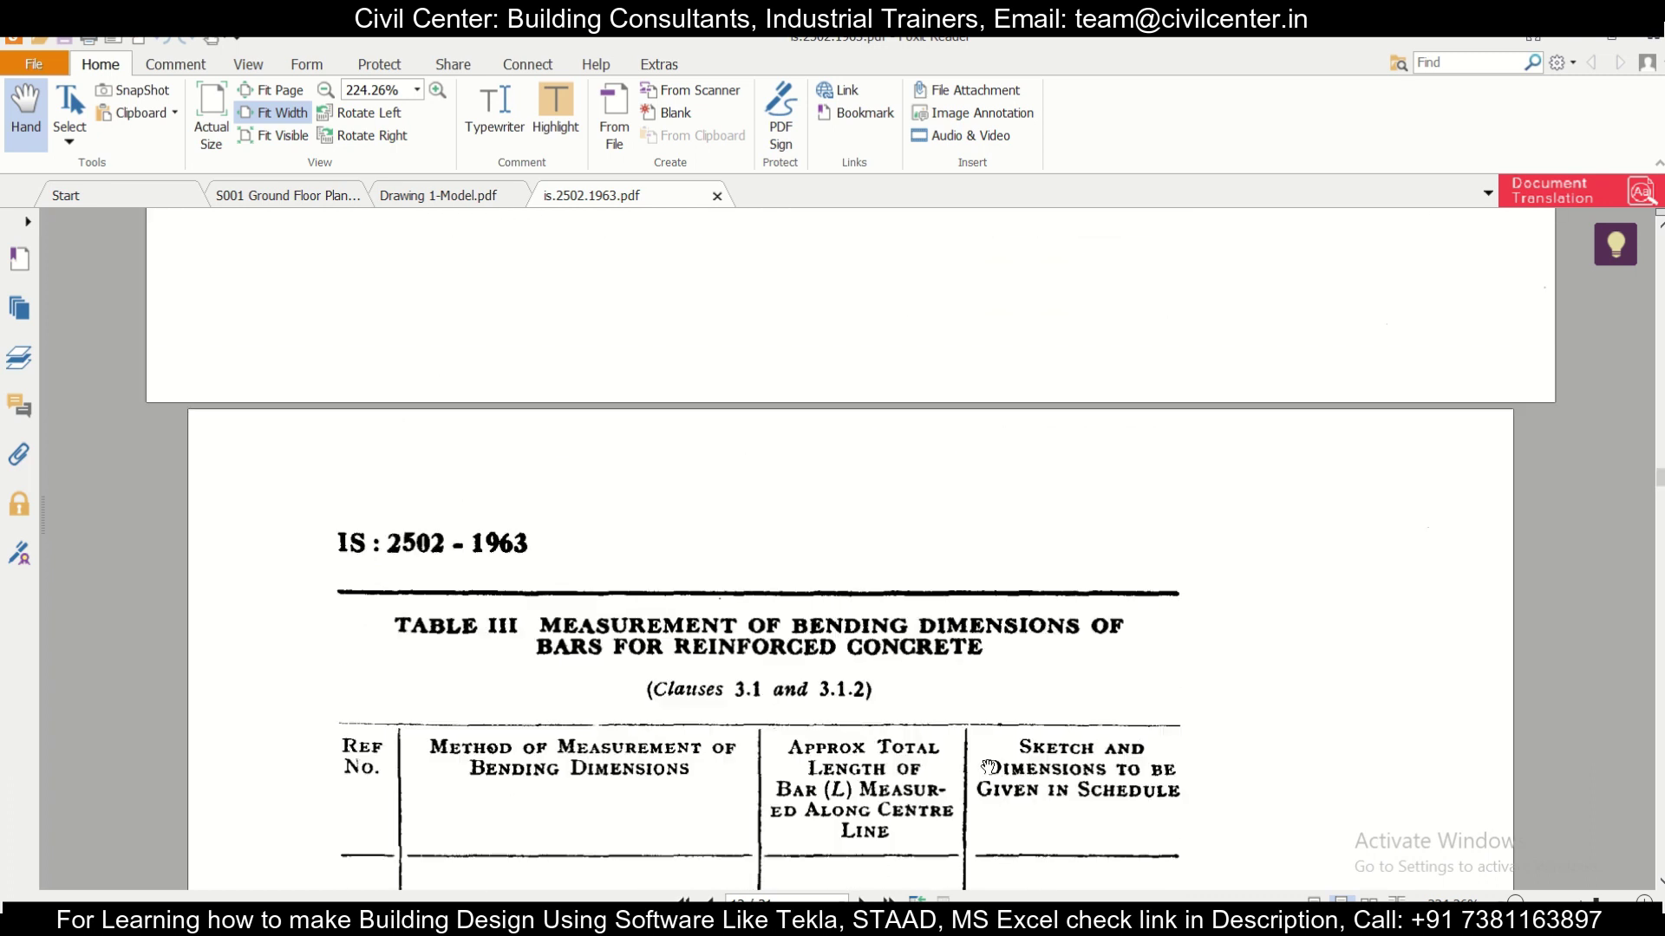
scroll(989, 768, "up", 7)
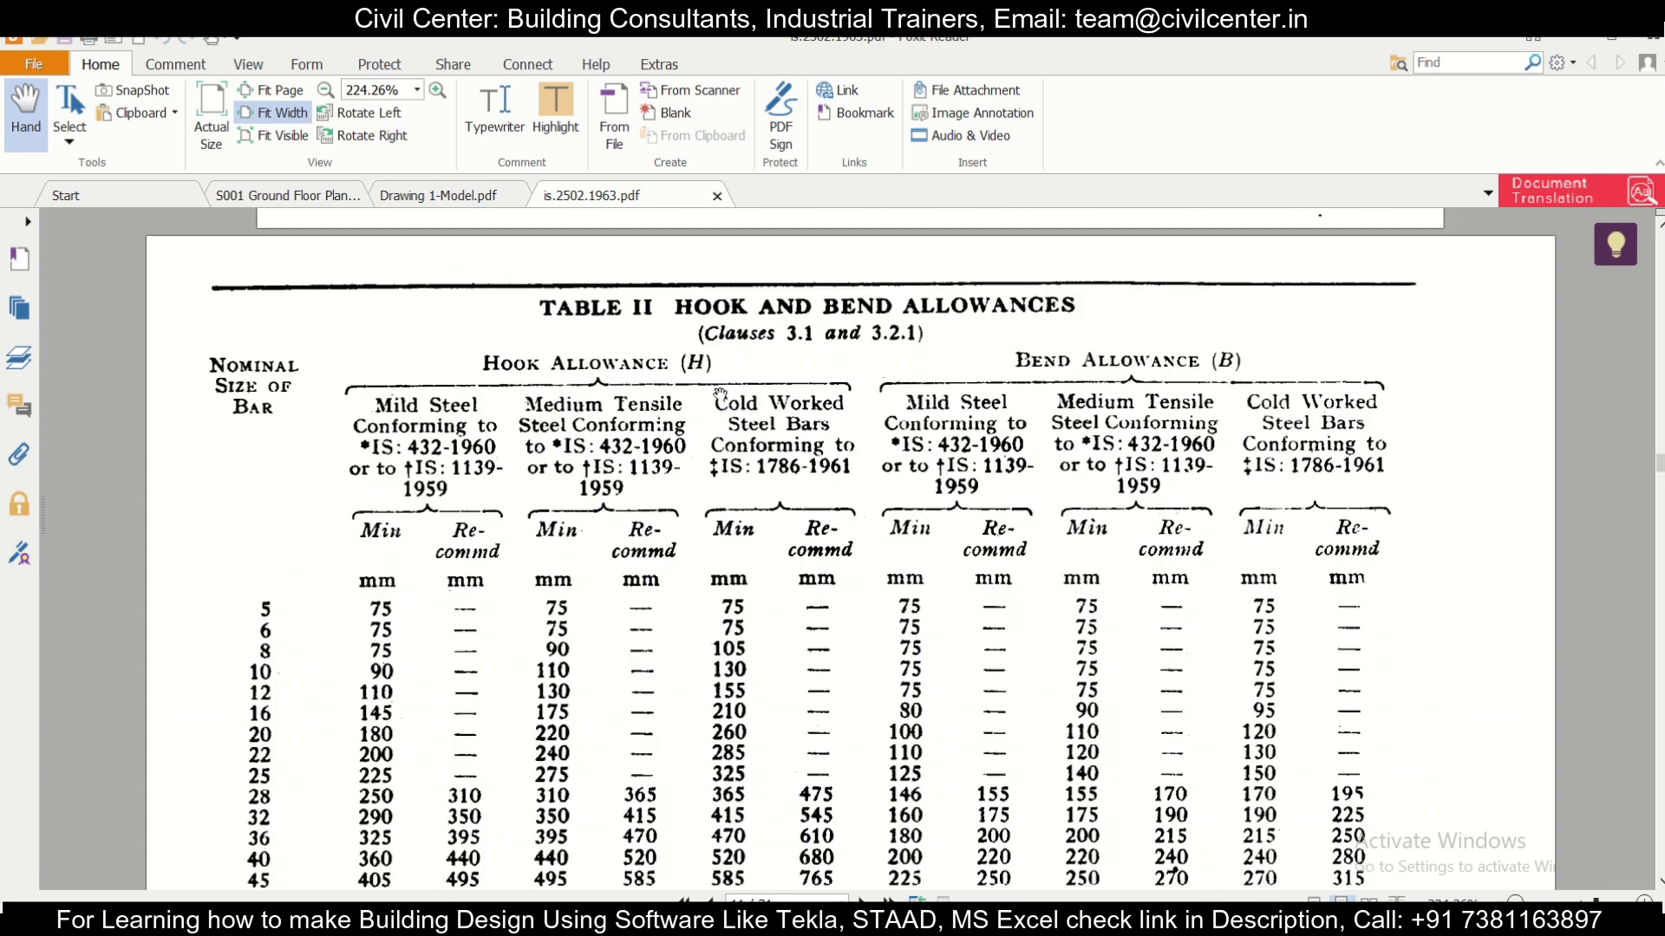
scroll(758, 496, "down", 1)
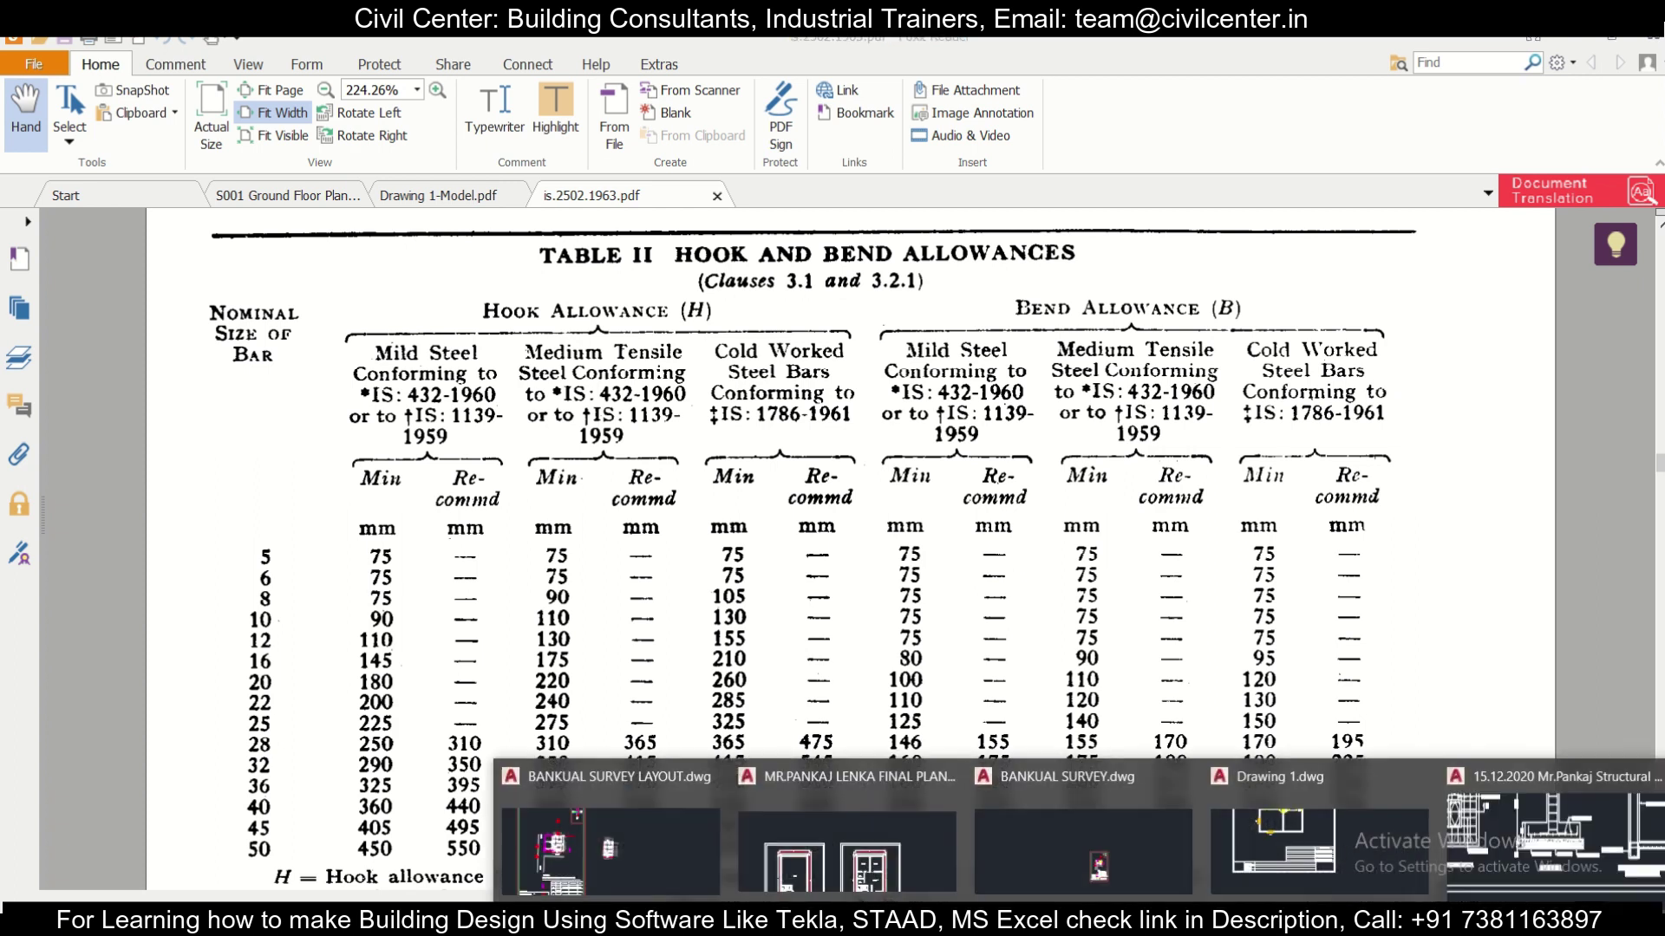
Step: Switch to the AutoCAD structural drawing and review the footing details
left_click(1513, 893)
scroll(845, 542, "down", 3)
scroll(698, 441, "up", 3)
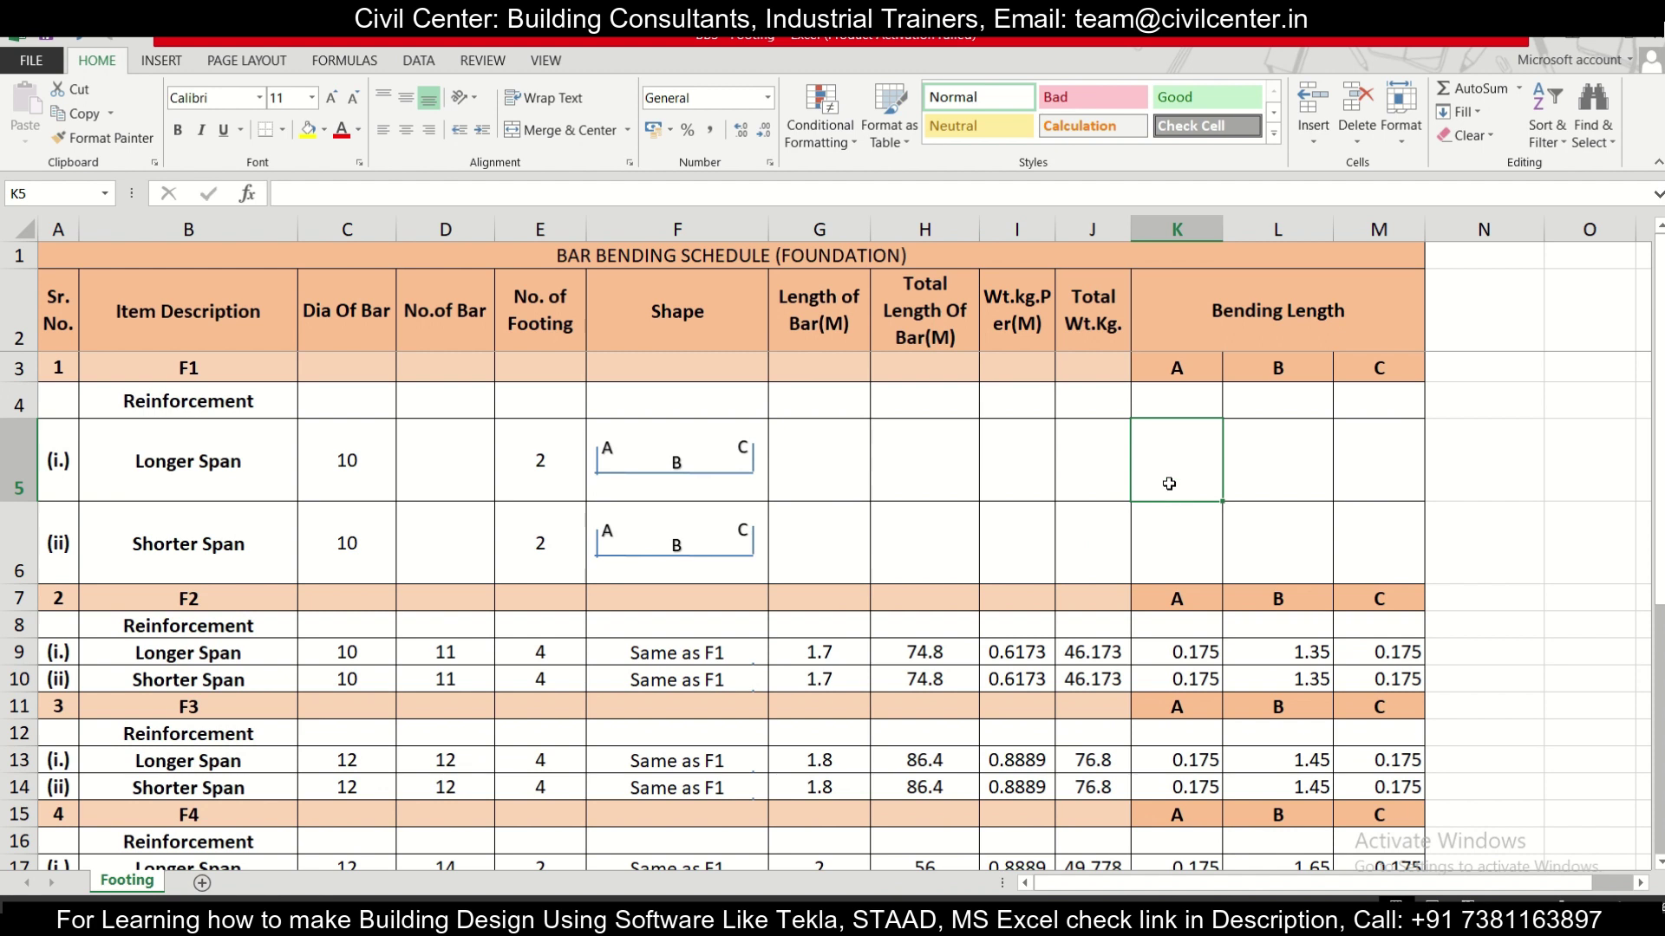
Step: In the Excel schedule, set F1's longer span Bending Length A to .175 and C to =K5
type(".175")
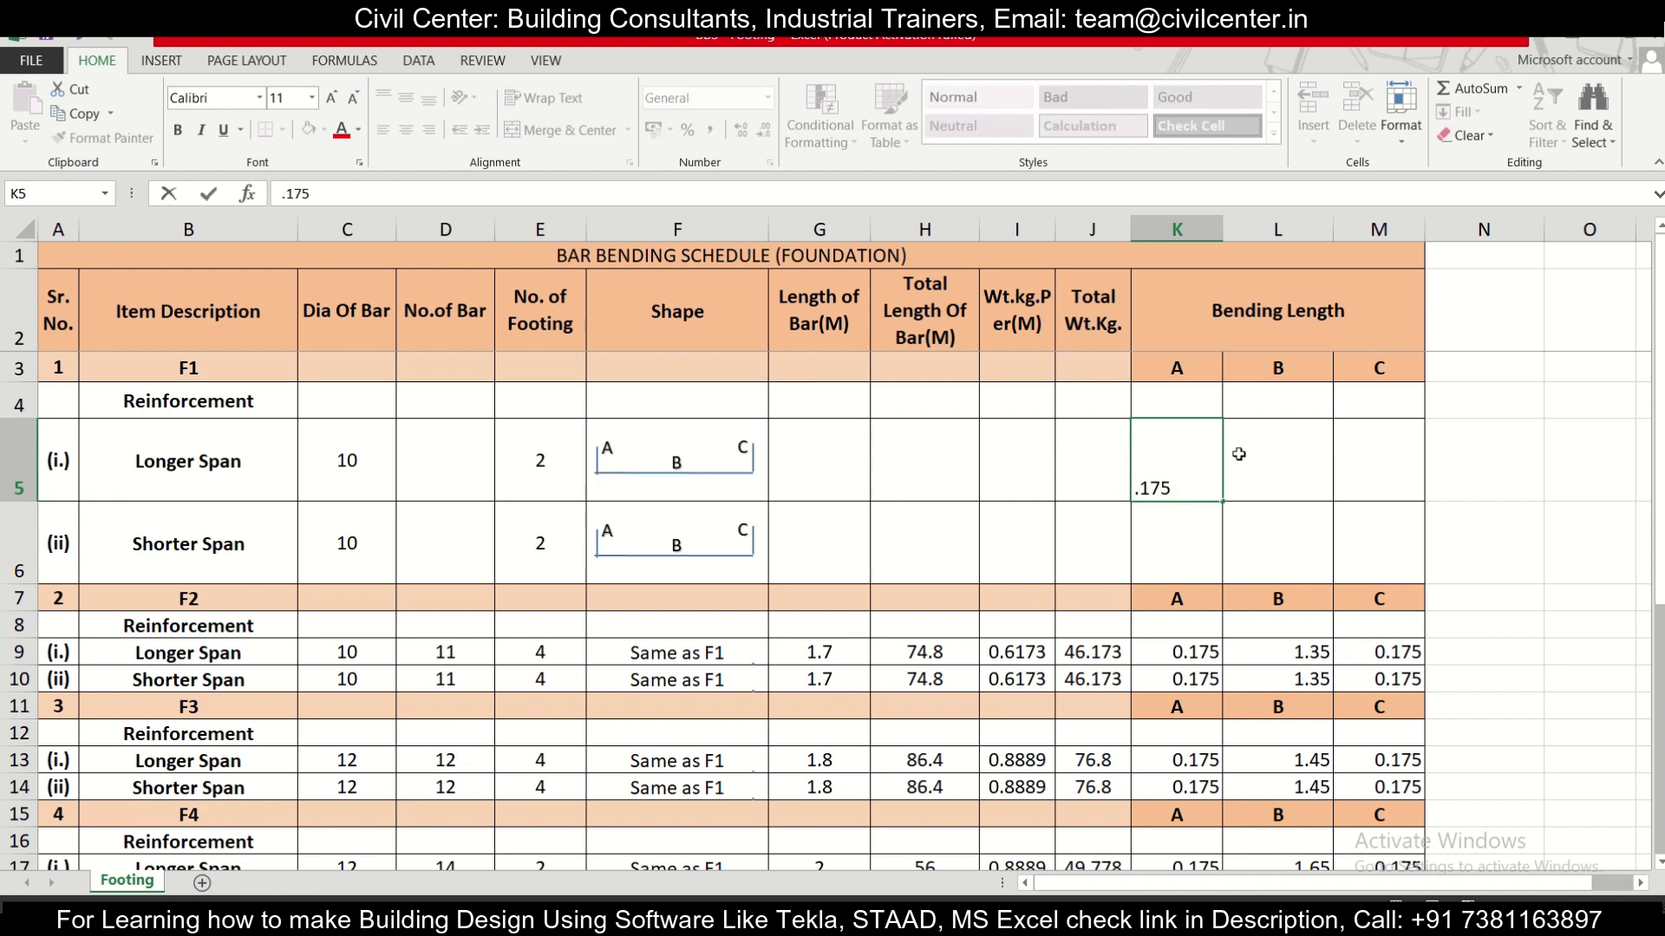
left_click(1243, 454)
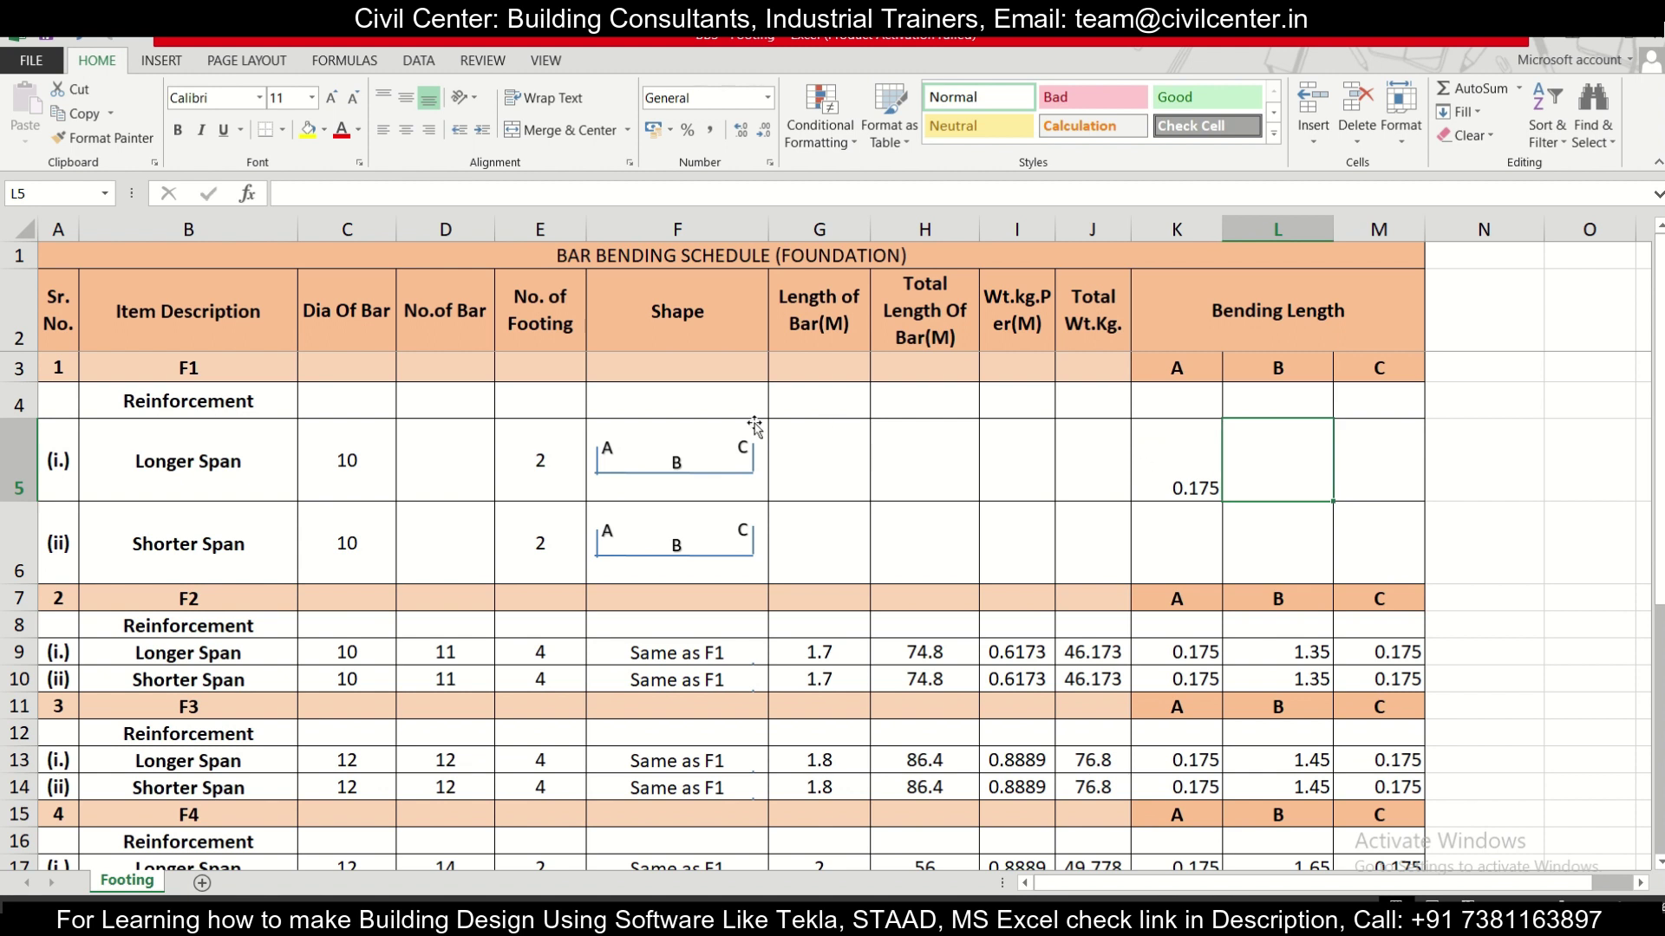
left_click(1367, 453)
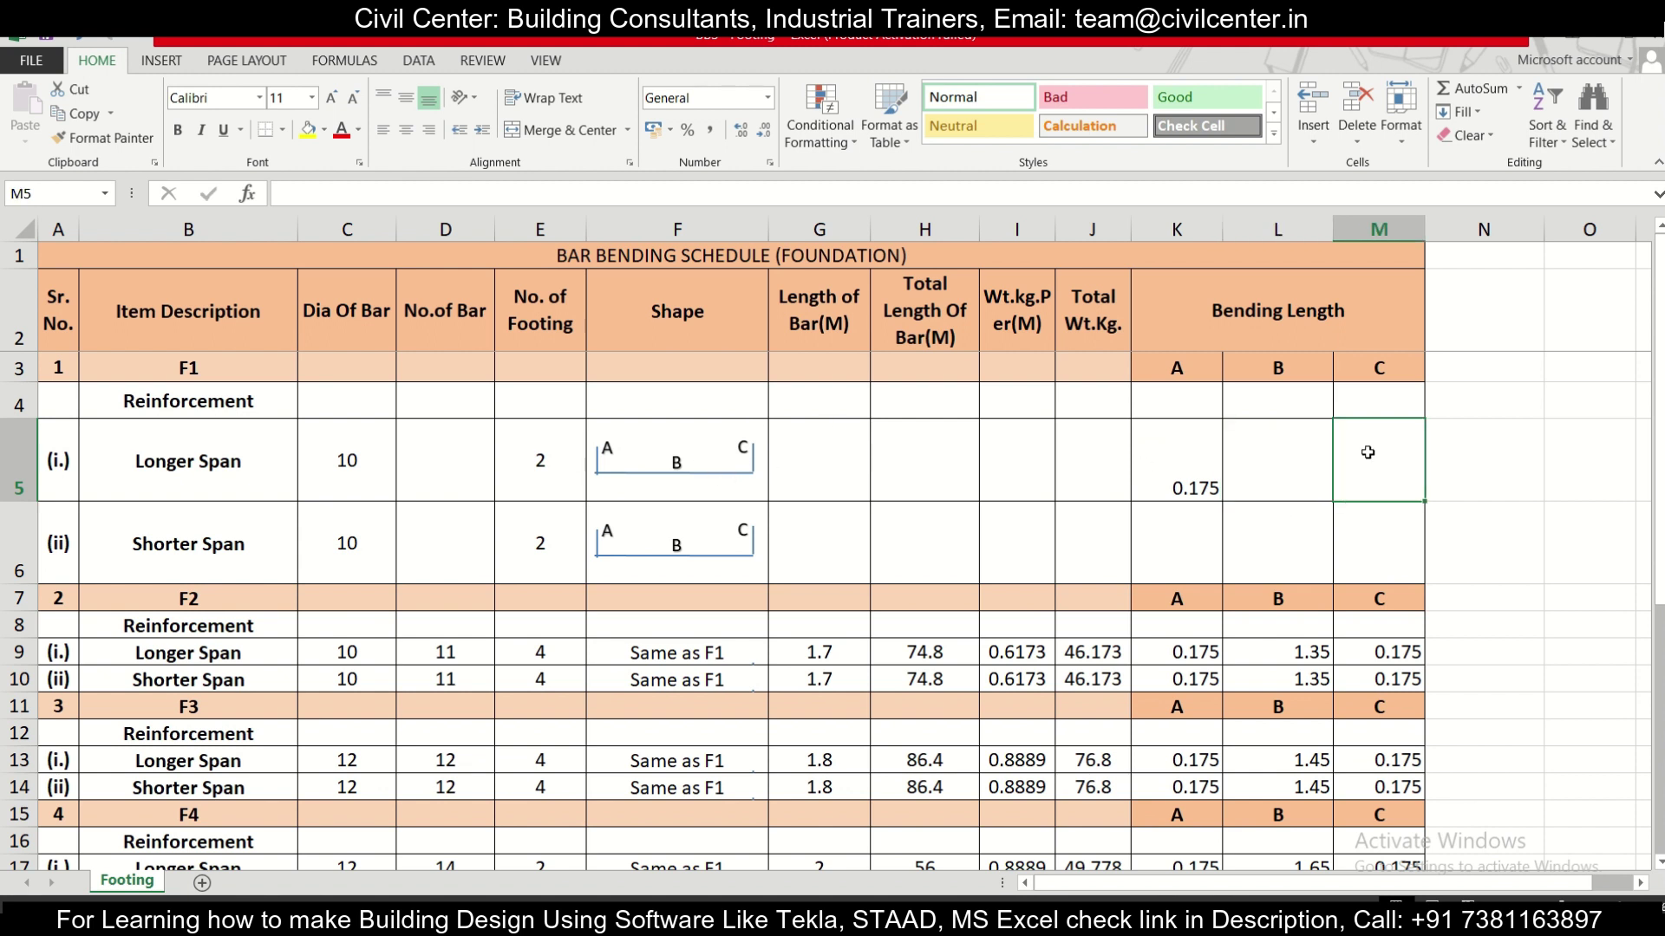
type("=")
left_click(1216, 459)
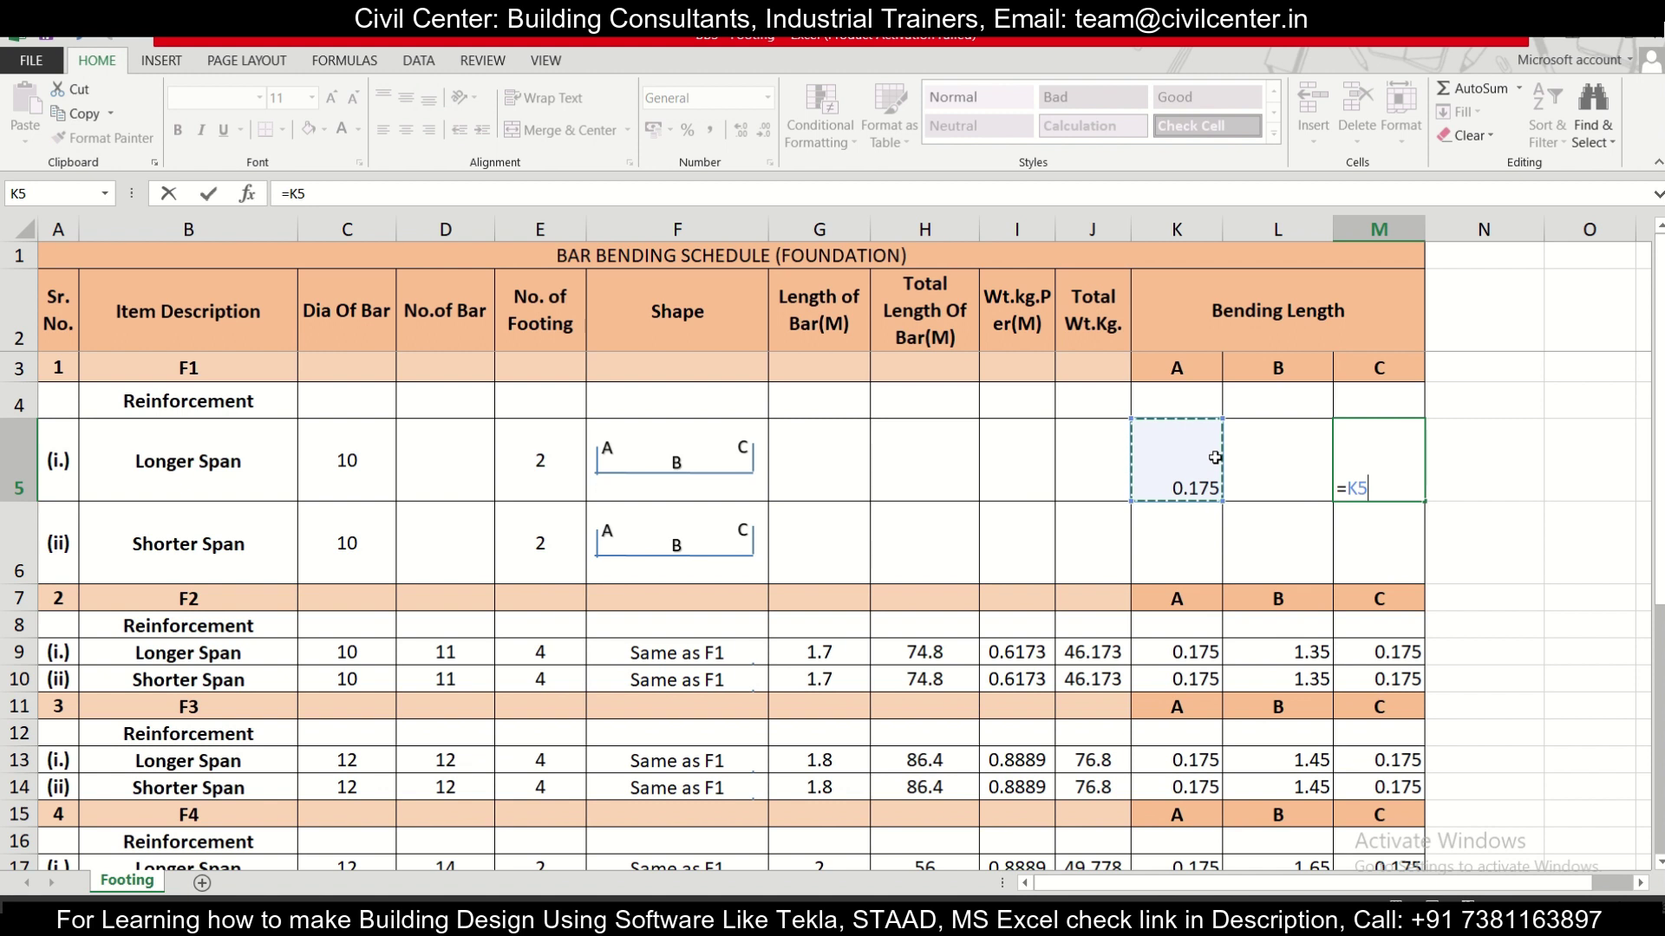
key("Return")
Step: Start F1's longer span Bending Length B formula with =1.4-
left_click(1280, 477)
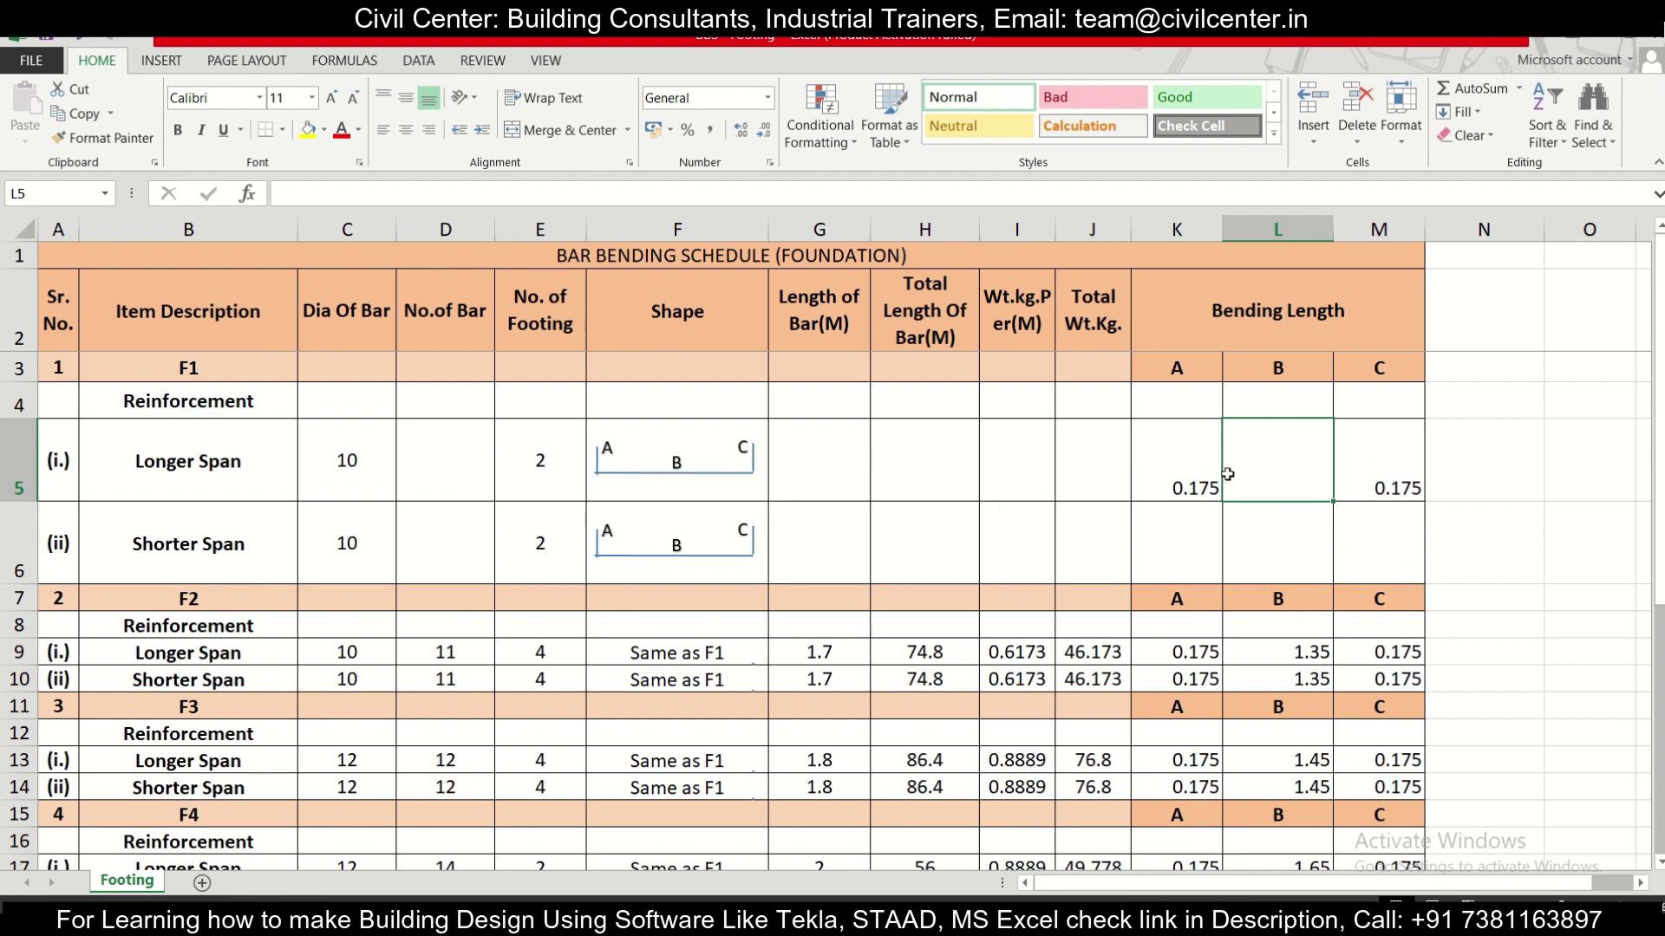
type("=")
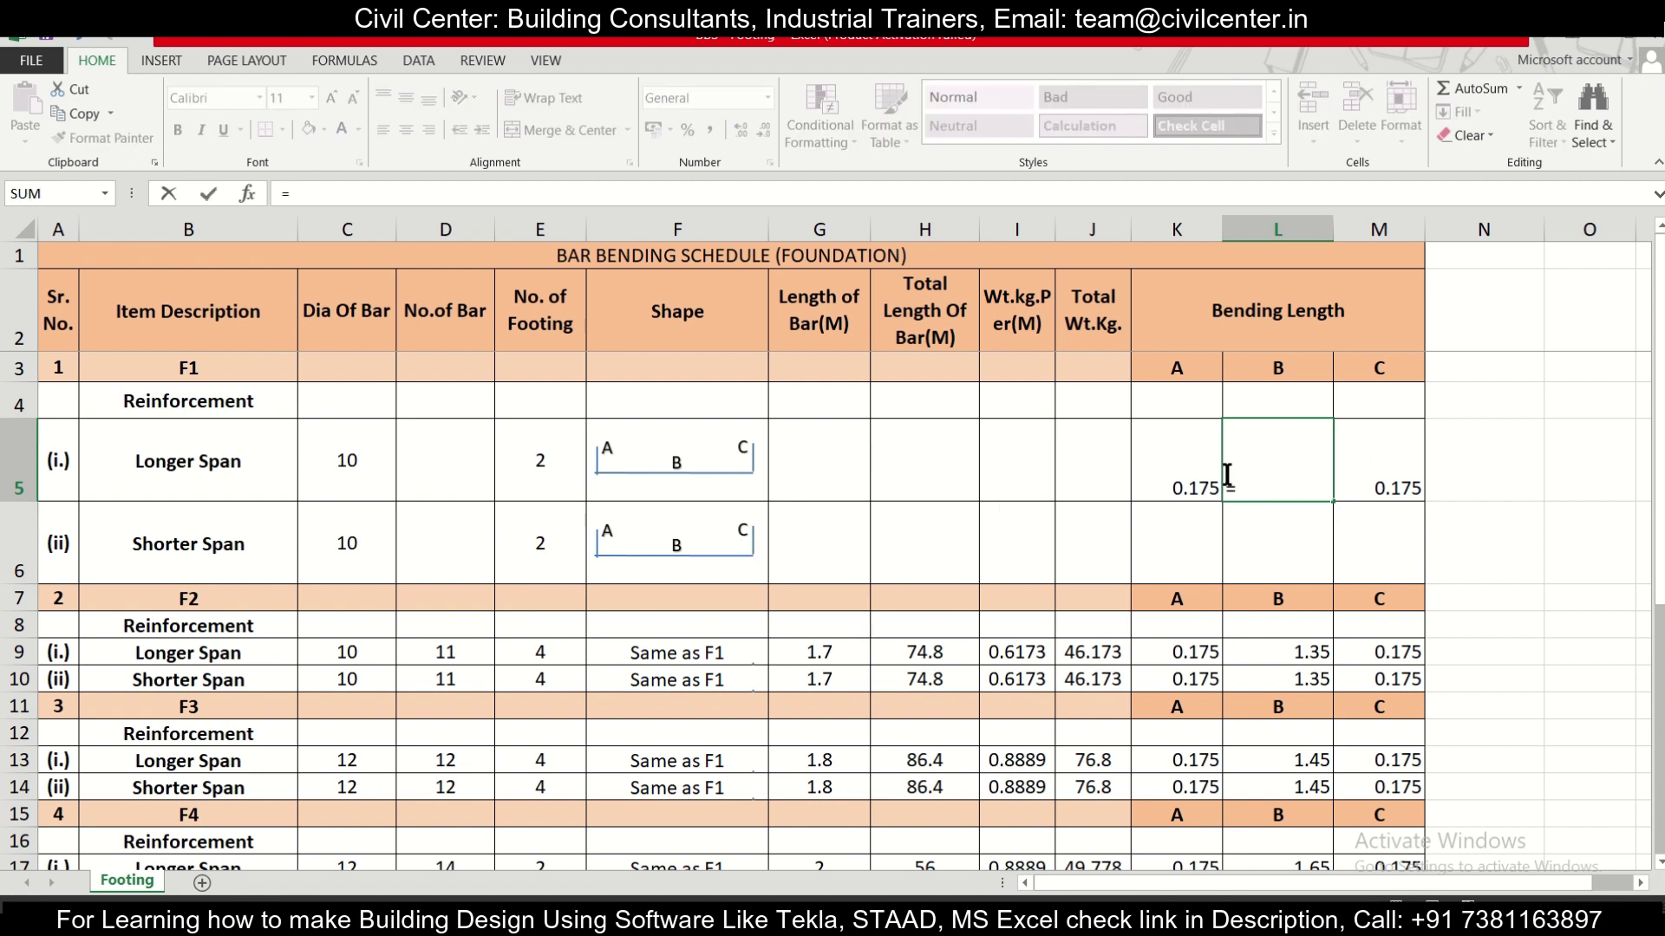
type("1.4")
Step: Switch to the AutoCAD structural drawing and examine the minimum clear cover requirements in the NOTE block
left_click(1573, 921)
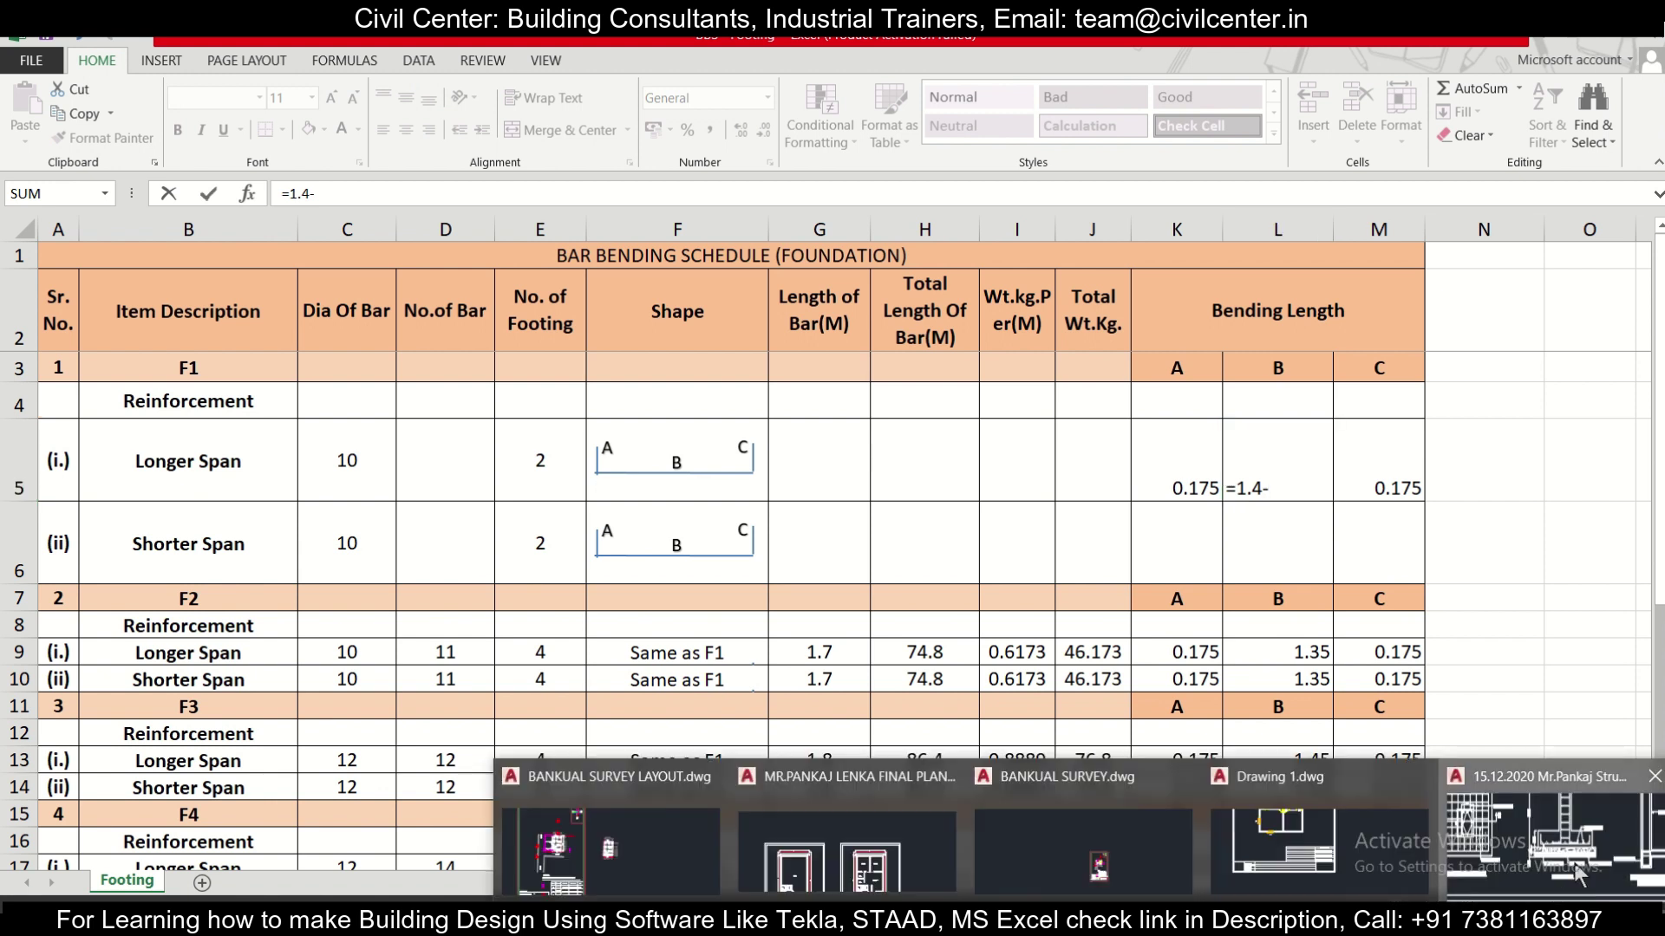
left_click(1576, 876)
scroll(902, 451, "down", 3)
scroll(1004, 514, "up", 2)
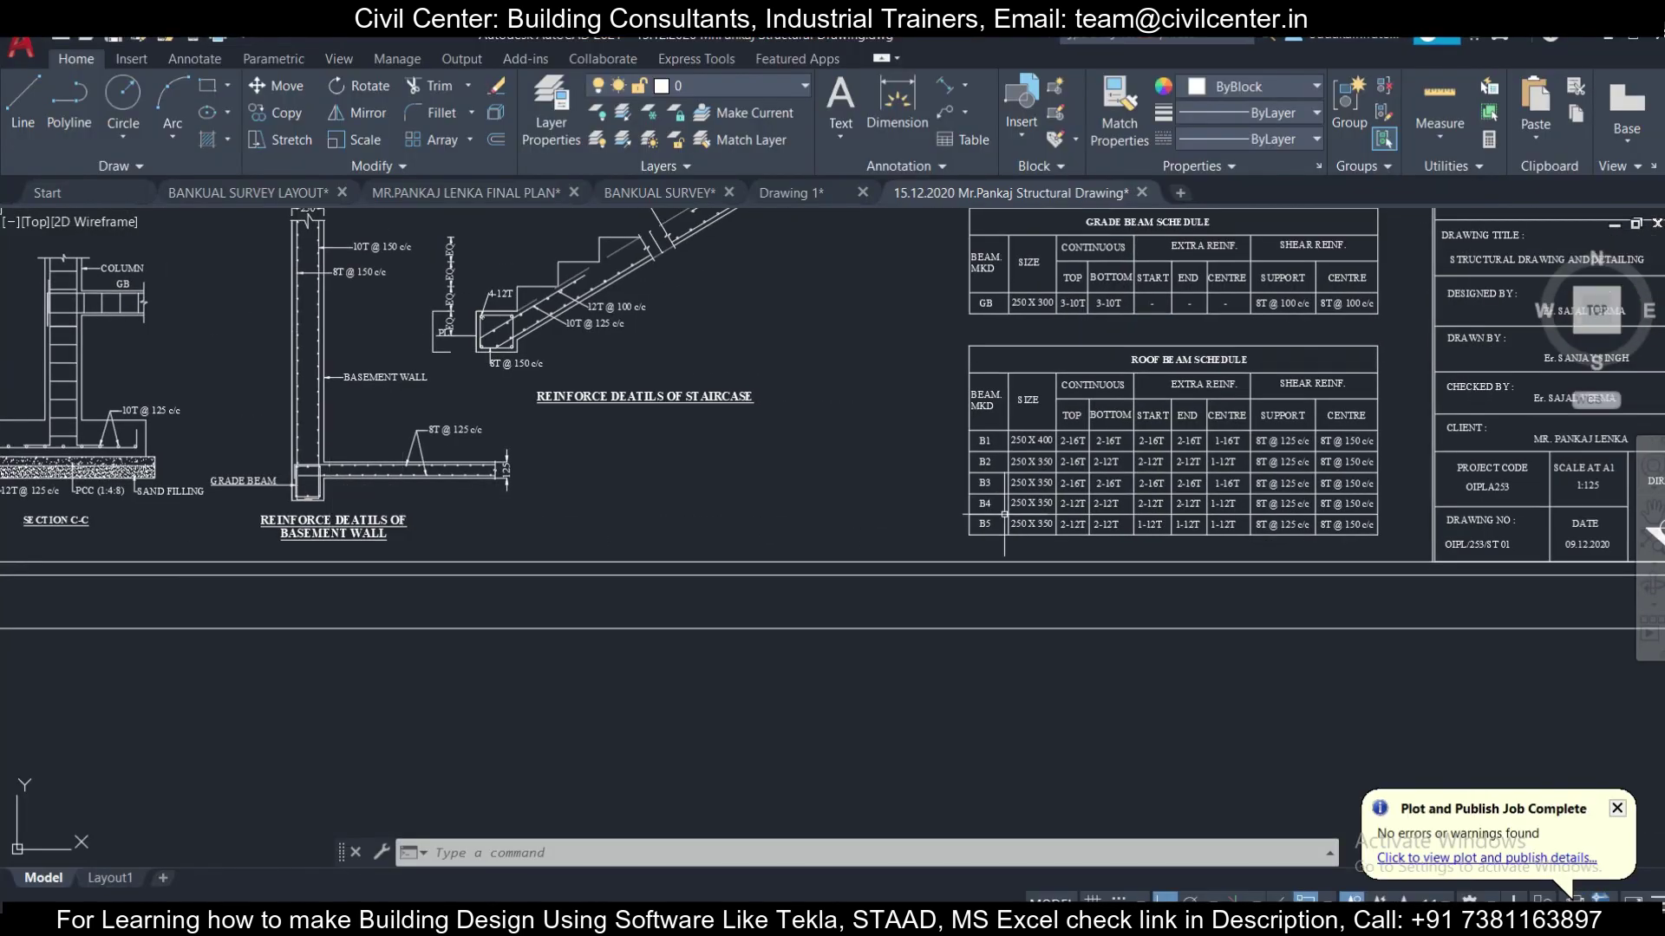
left_click_drag(1004, 514, 484, 575)
mouse_move(866, 371)
left_mouse_down()
mouse_move(797, 490)
mouse_move(761, 729)
left_mouse_up()
scroll(929, 445, "up", 4)
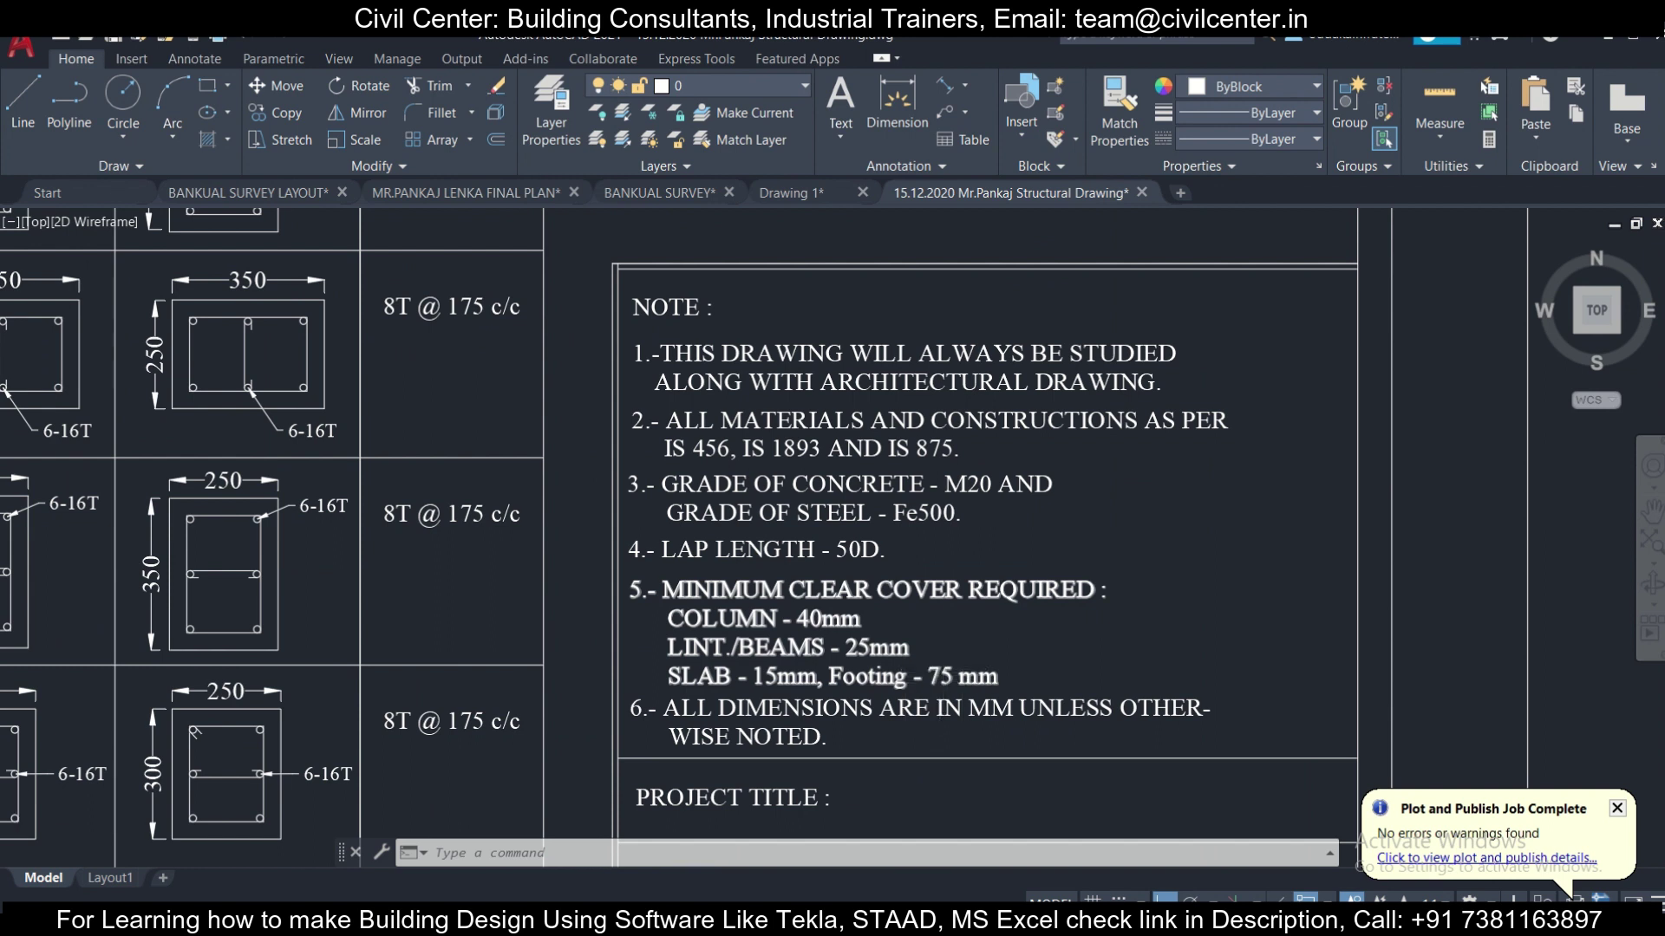
Step: Examine the typical plan of footing F1 and Section C-C for the footing width and bar extent
scroll(867, 598, "down", 3)
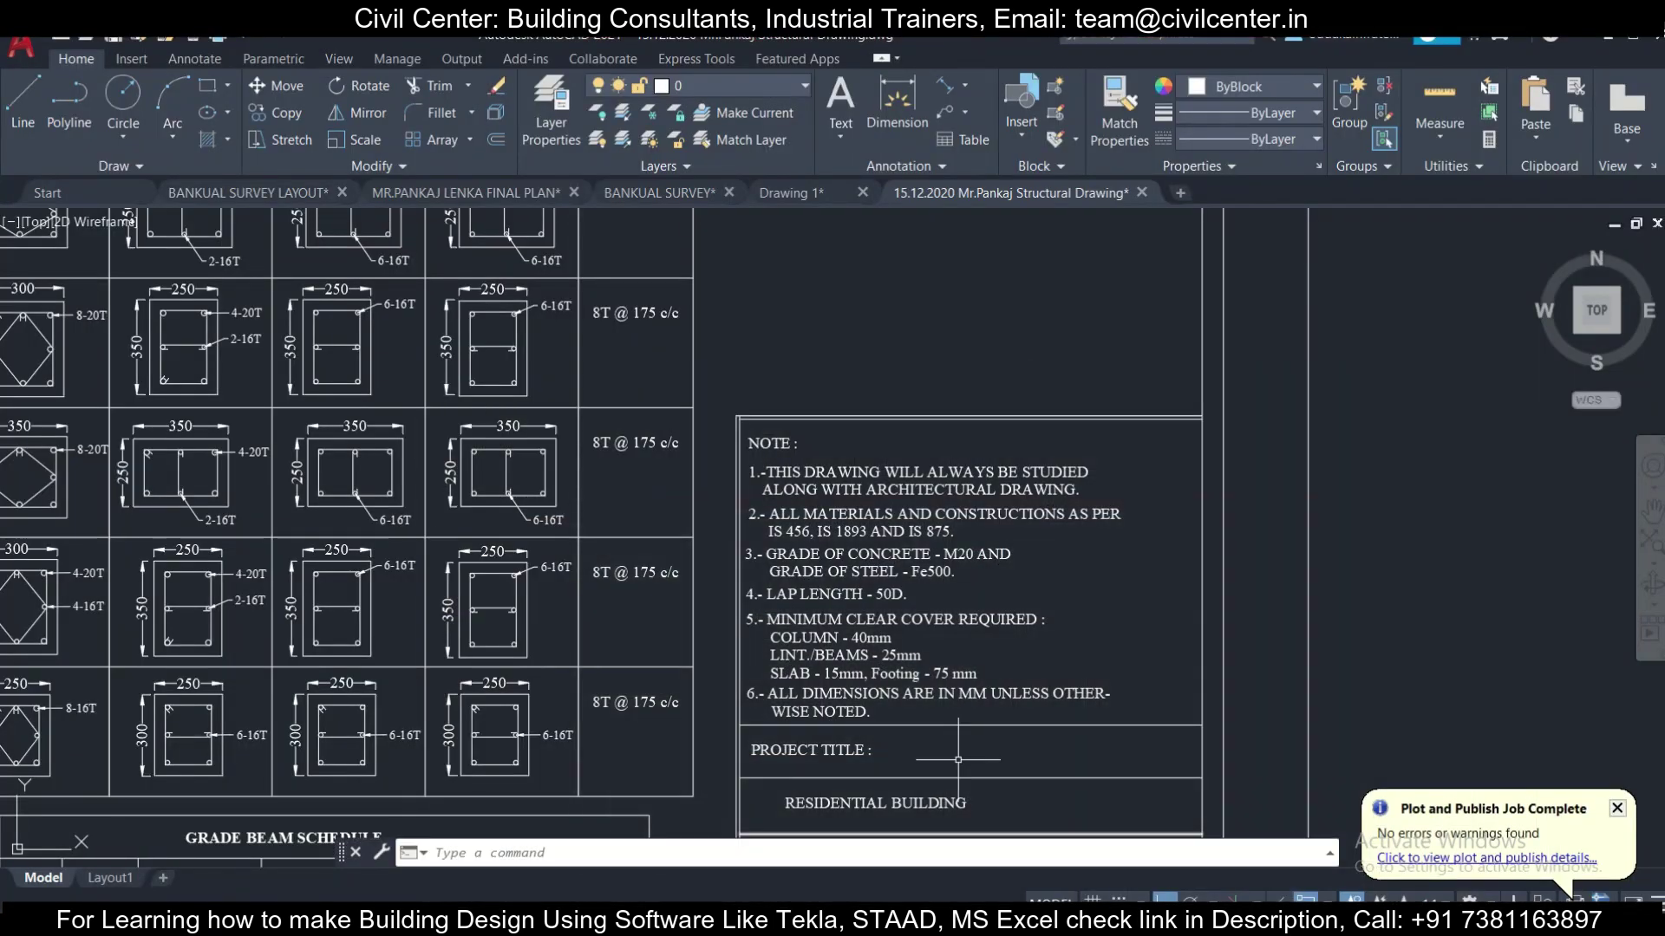
scroll(636, 581, "down", 3)
scroll(636, 581, "down", 2)
scroll(607, 577, "up", 6)
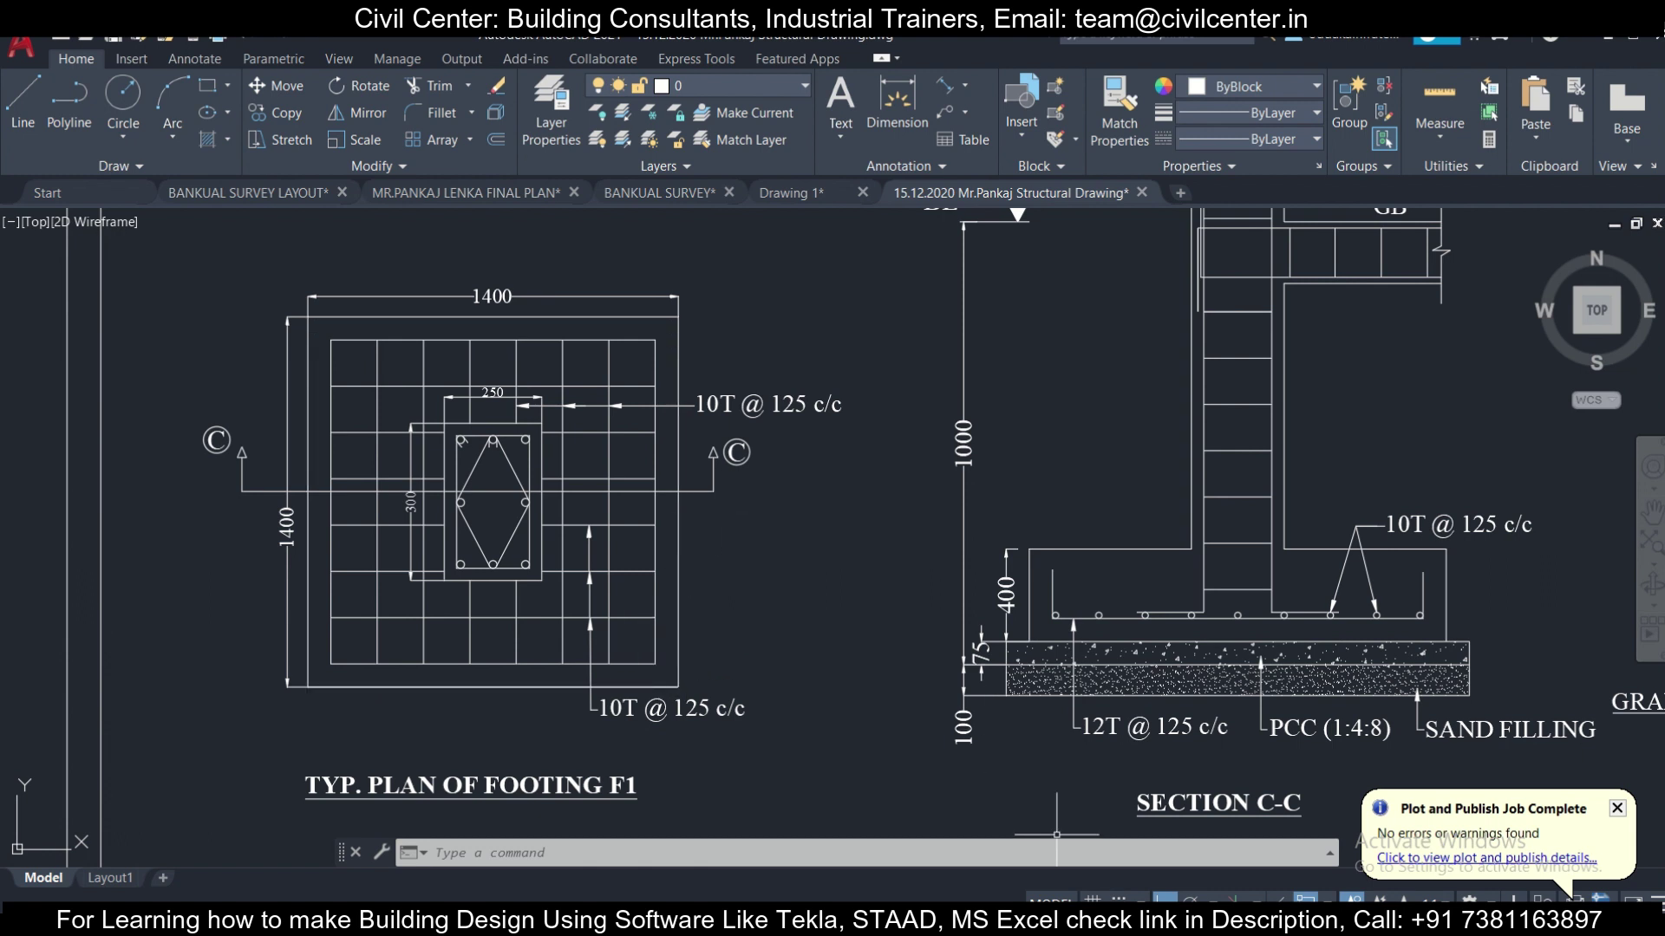
Step: Switch back to the Excel schedule and complete F1's longer span Bending Length B formula as =1.4-0.75*2
key("alt+Tab")
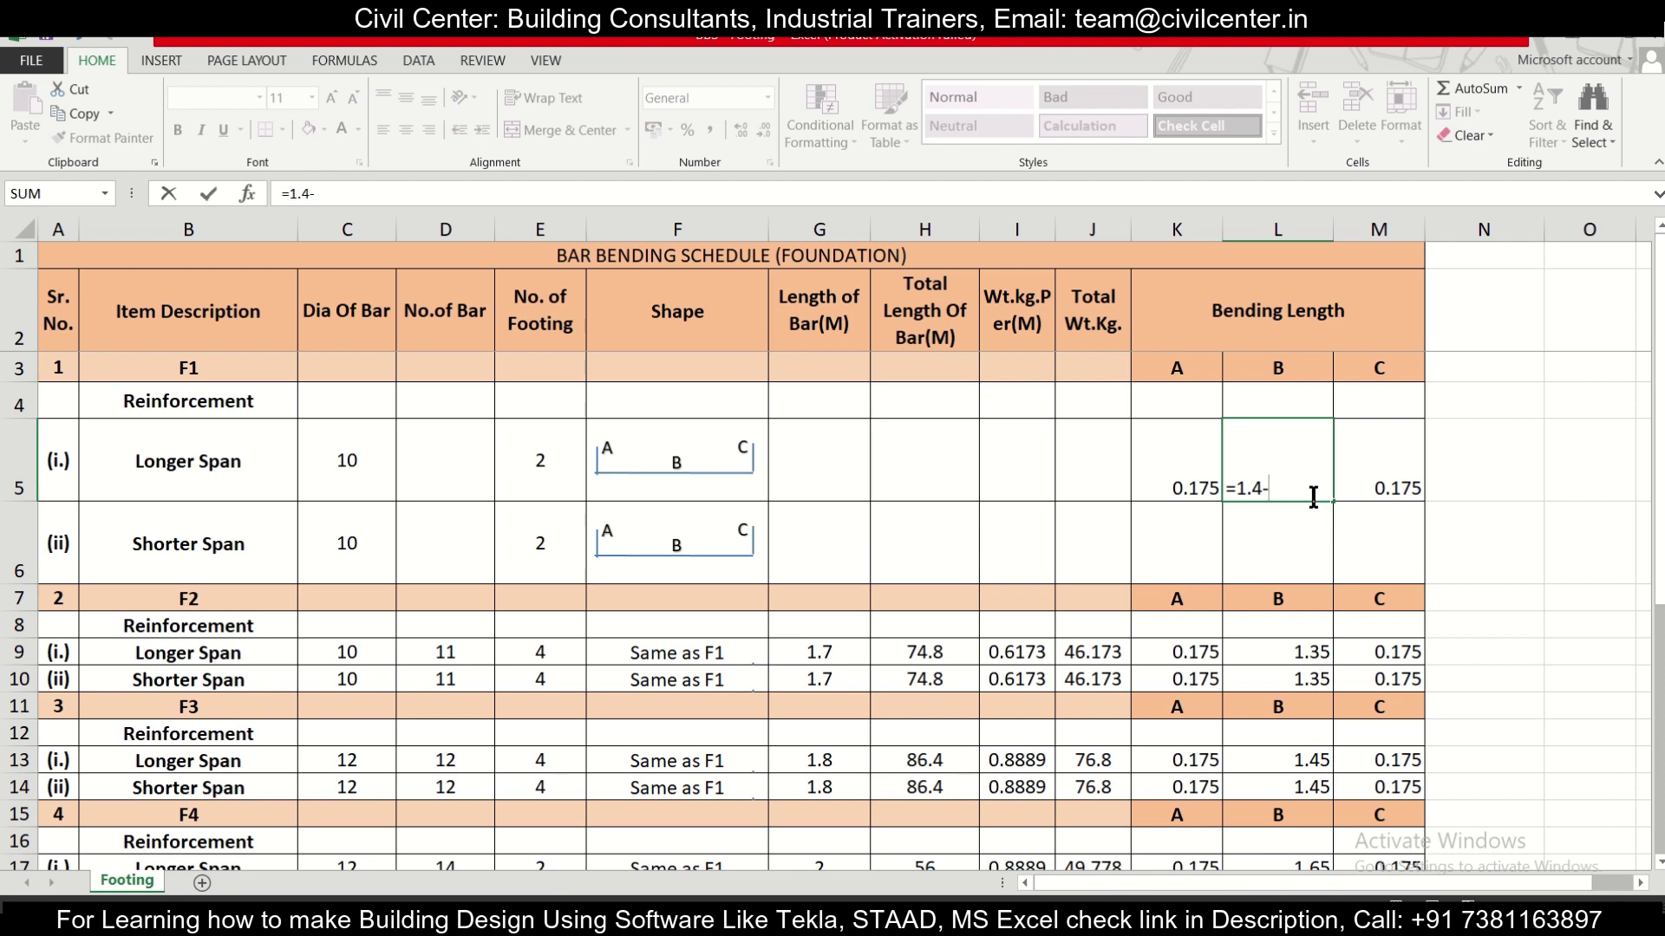
type("0.1")
key("Return")
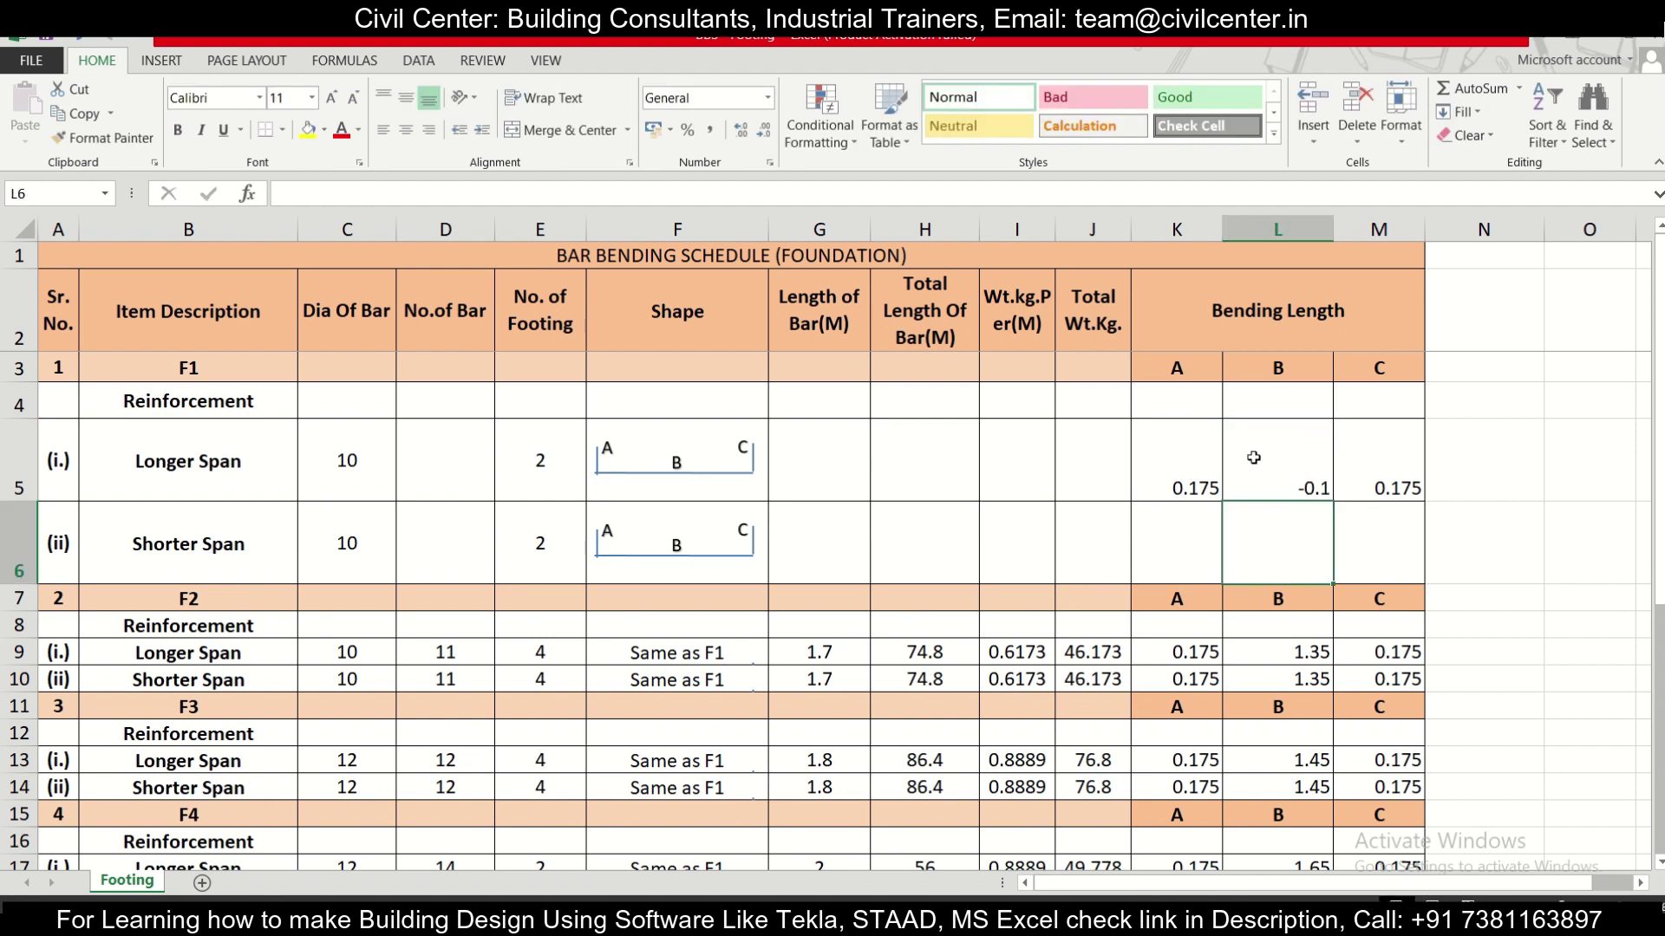
Step: Correct F1's longer span Bending Length B formula to =1.4-0.075*2
left_click(1228, 450)
left_click(405, 200)
key("Left")
key("Left")
key("Left")
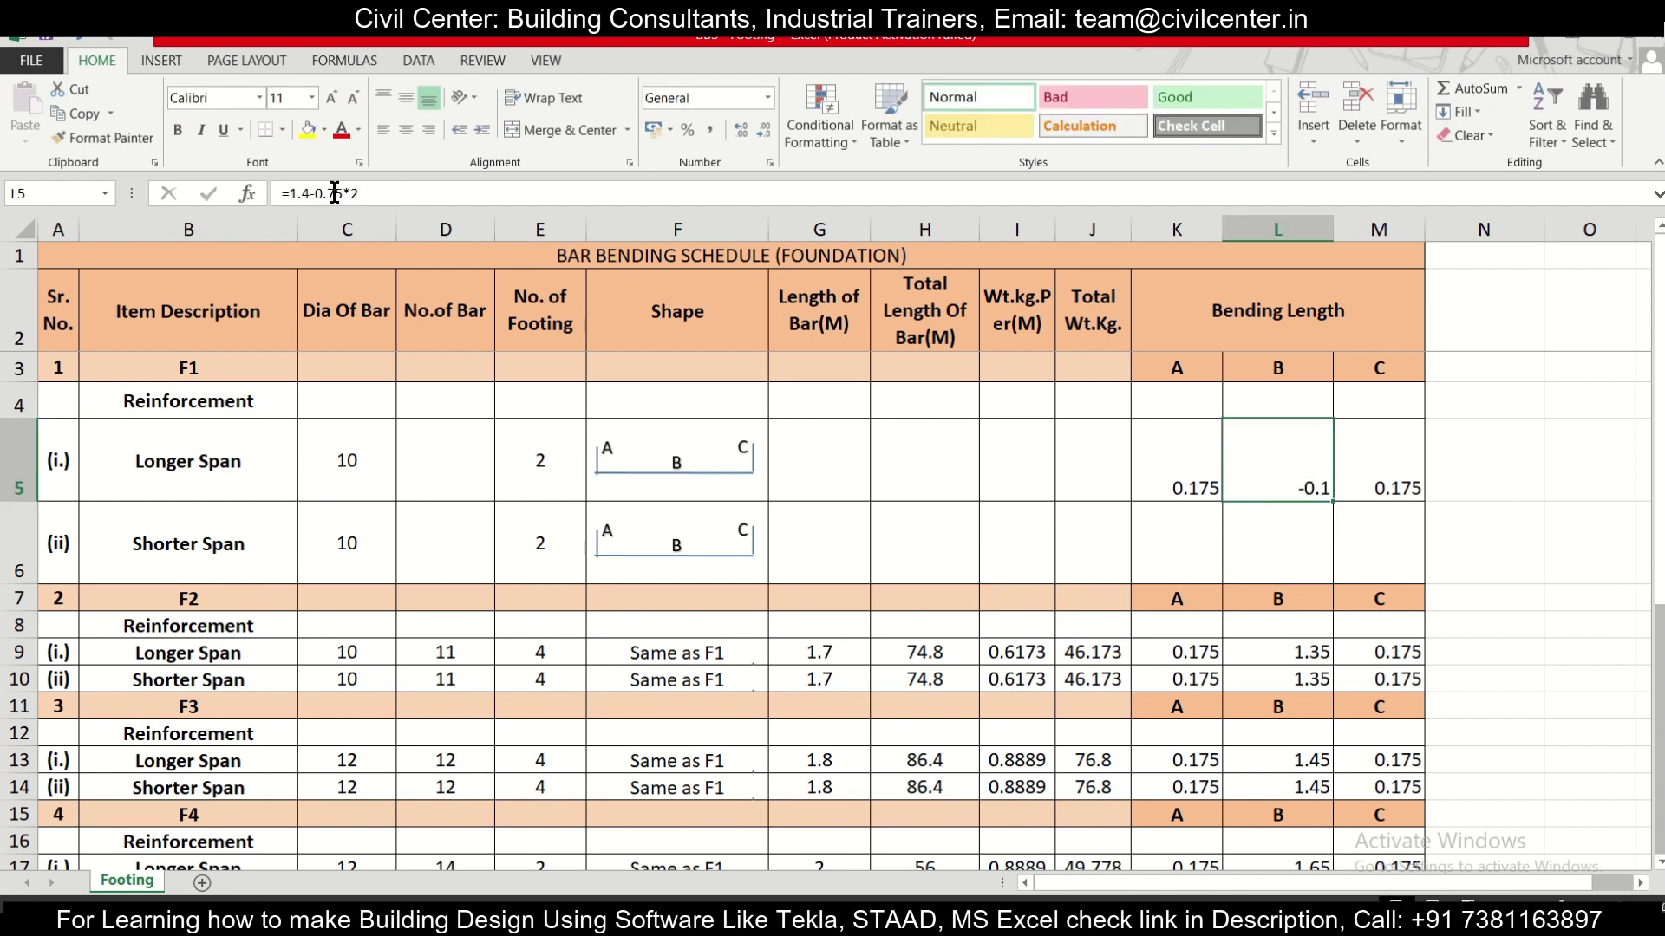
key("Left")
type("0")
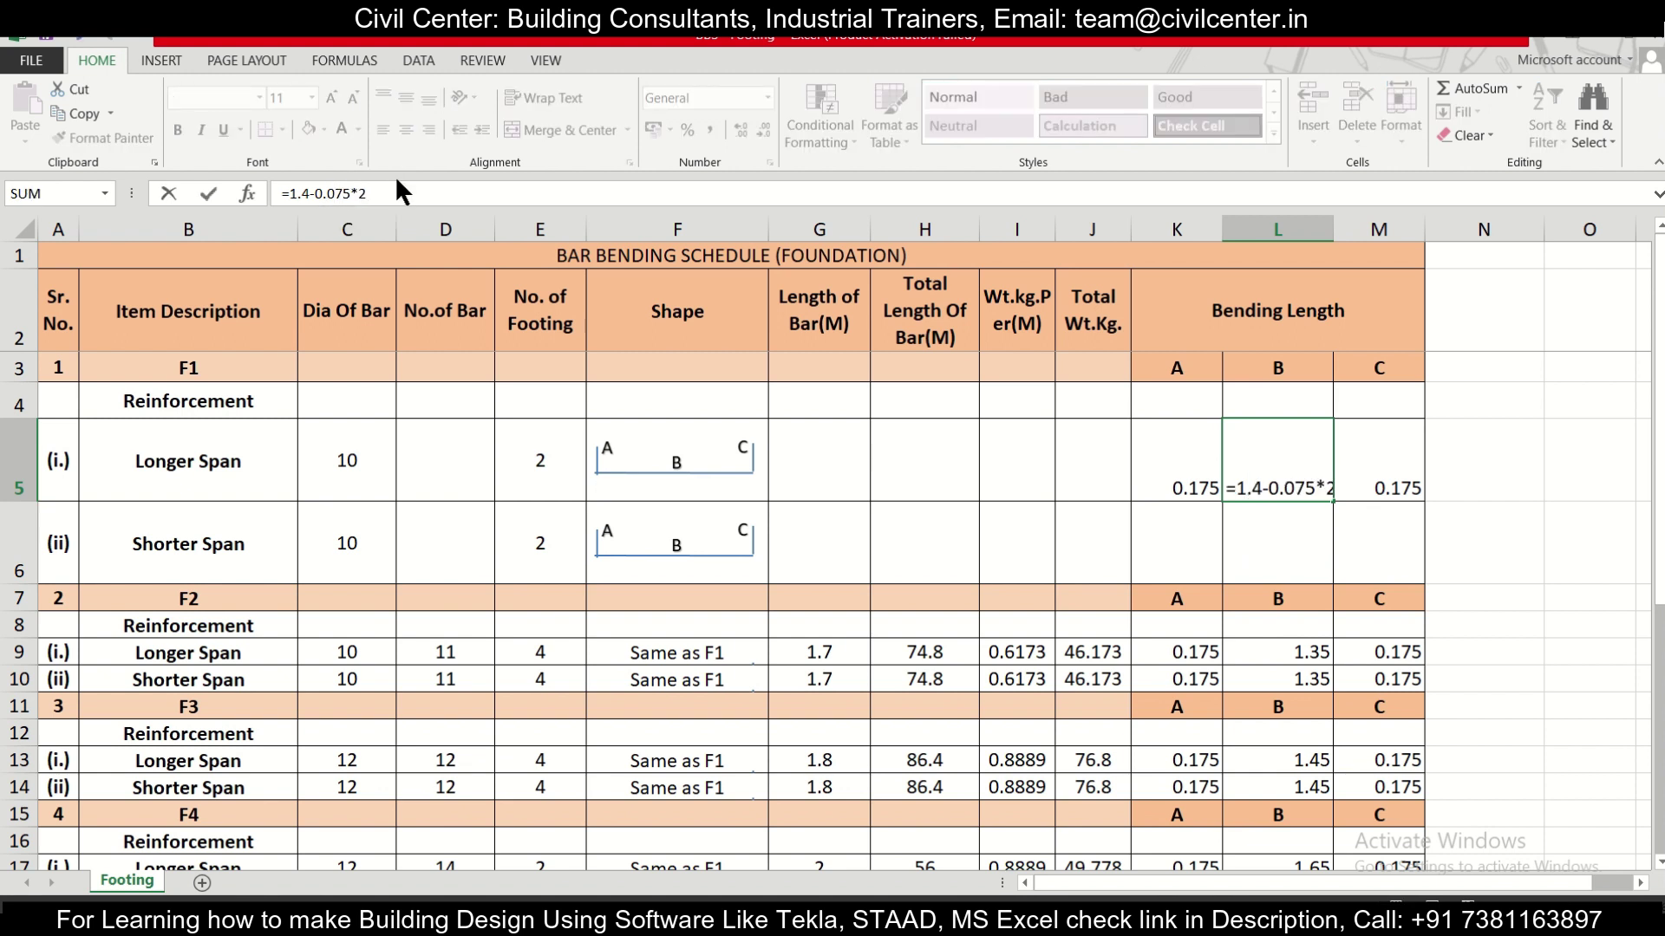
key("Return")
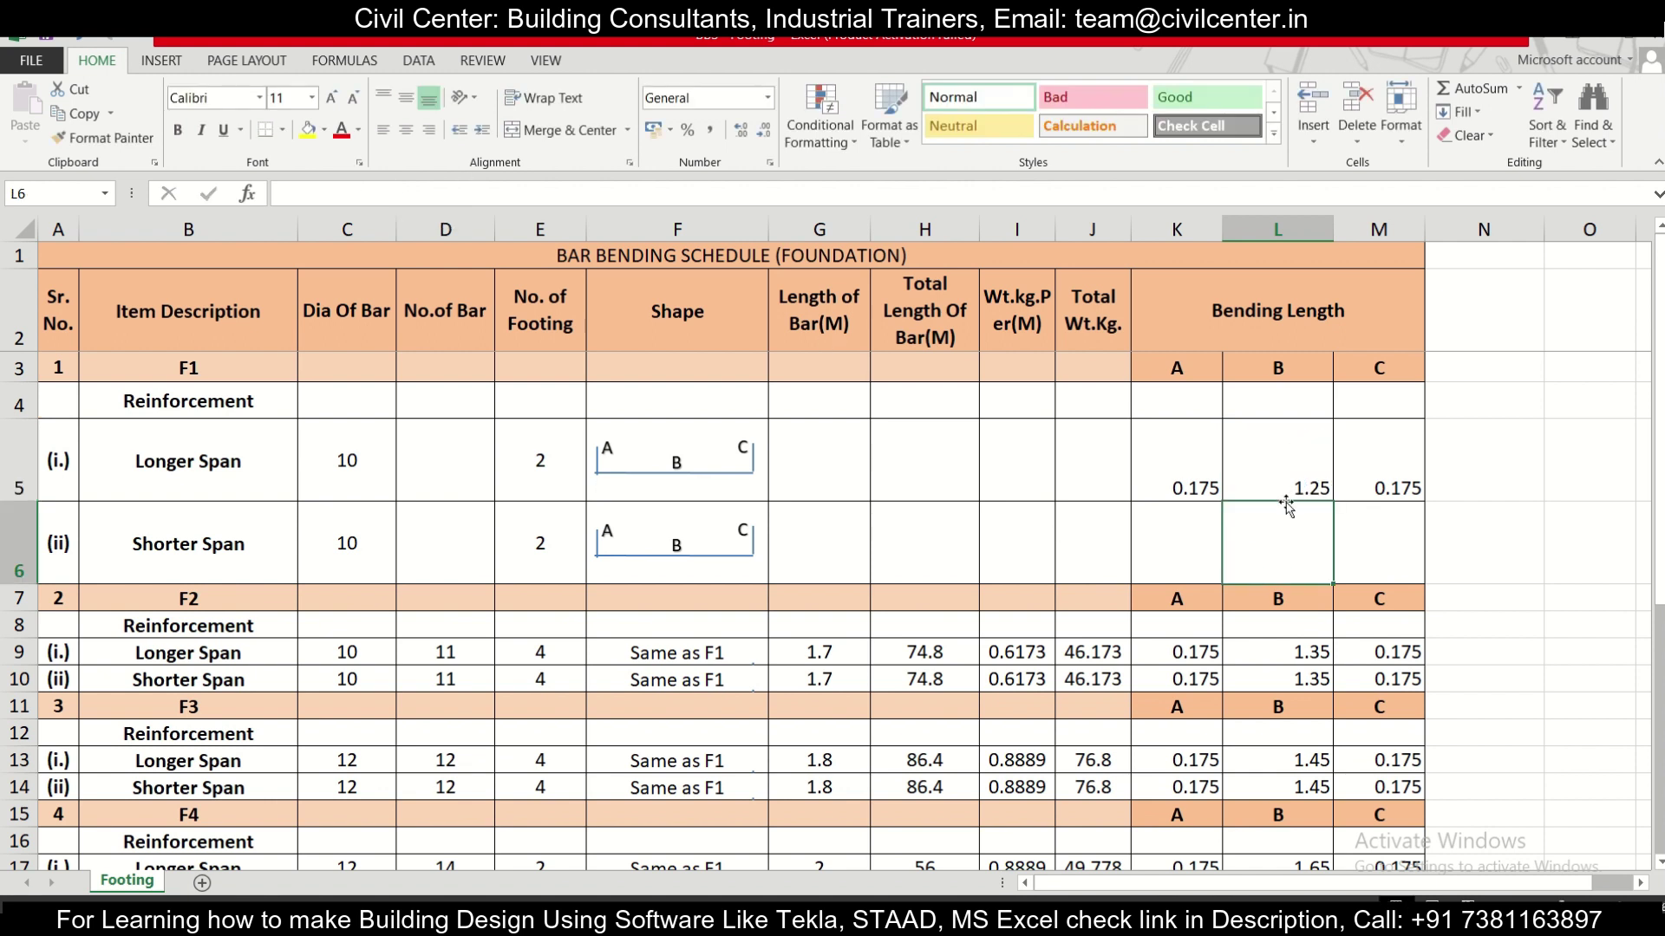
left_click(1287, 473)
Step: Calculate F1's longer span Length of Bar in G5 by summing its Bending Lengths A to C with =SUM(K5:M5)
left_click(450, 450)
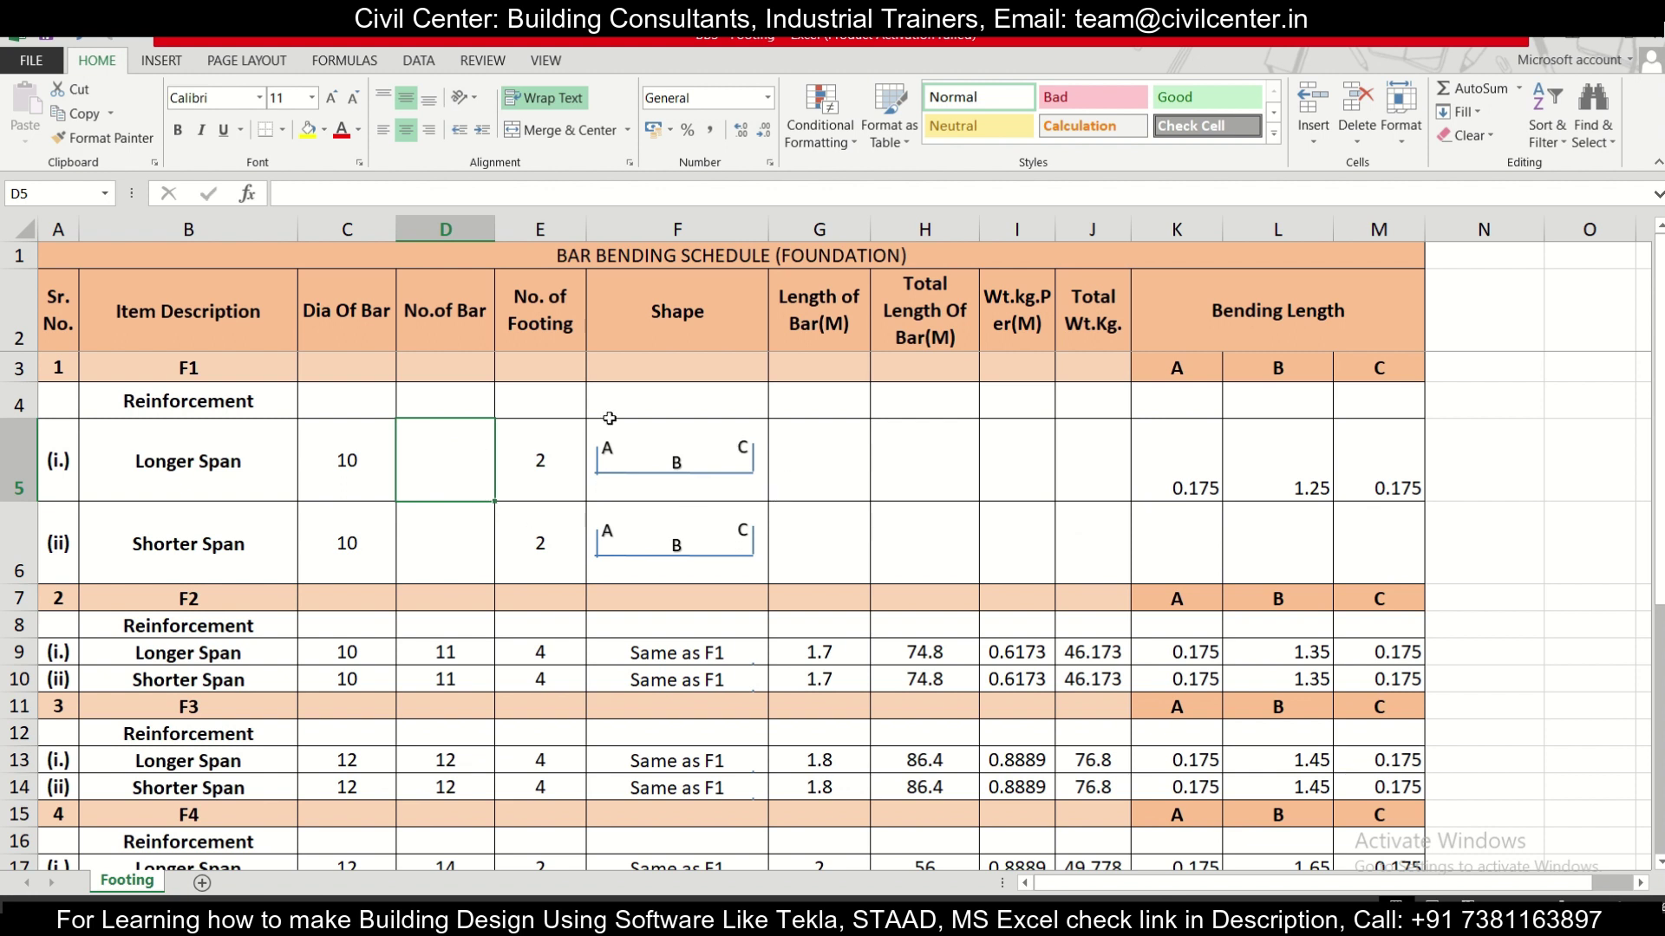
left_click(810, 488)
type("=")
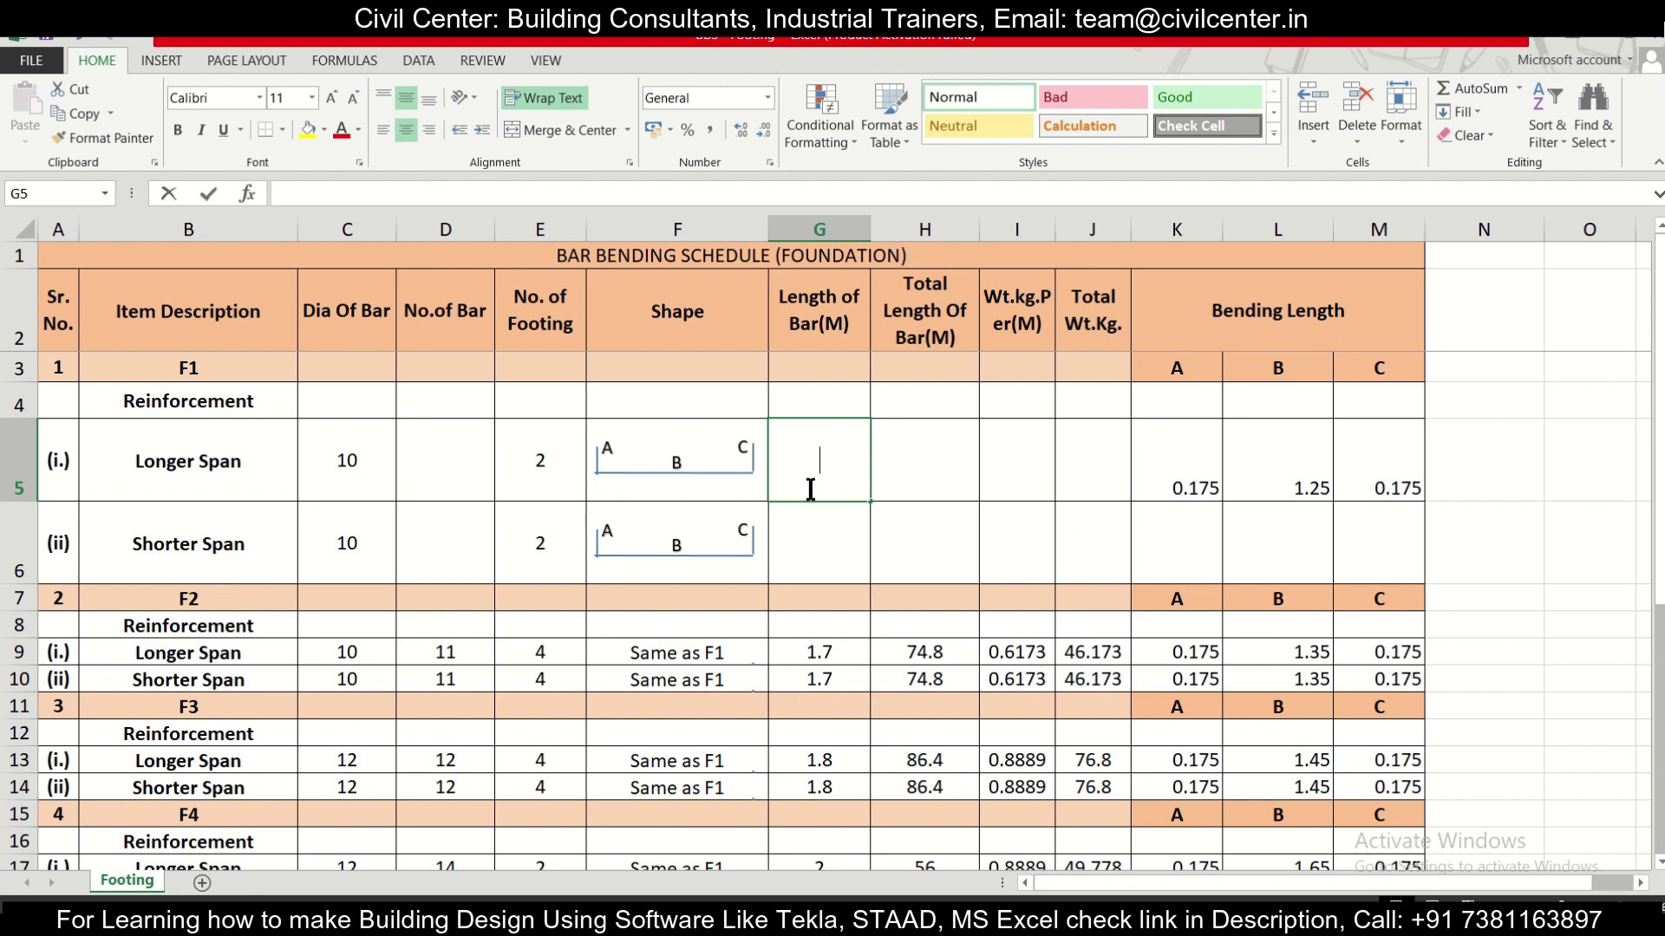
type("sum")
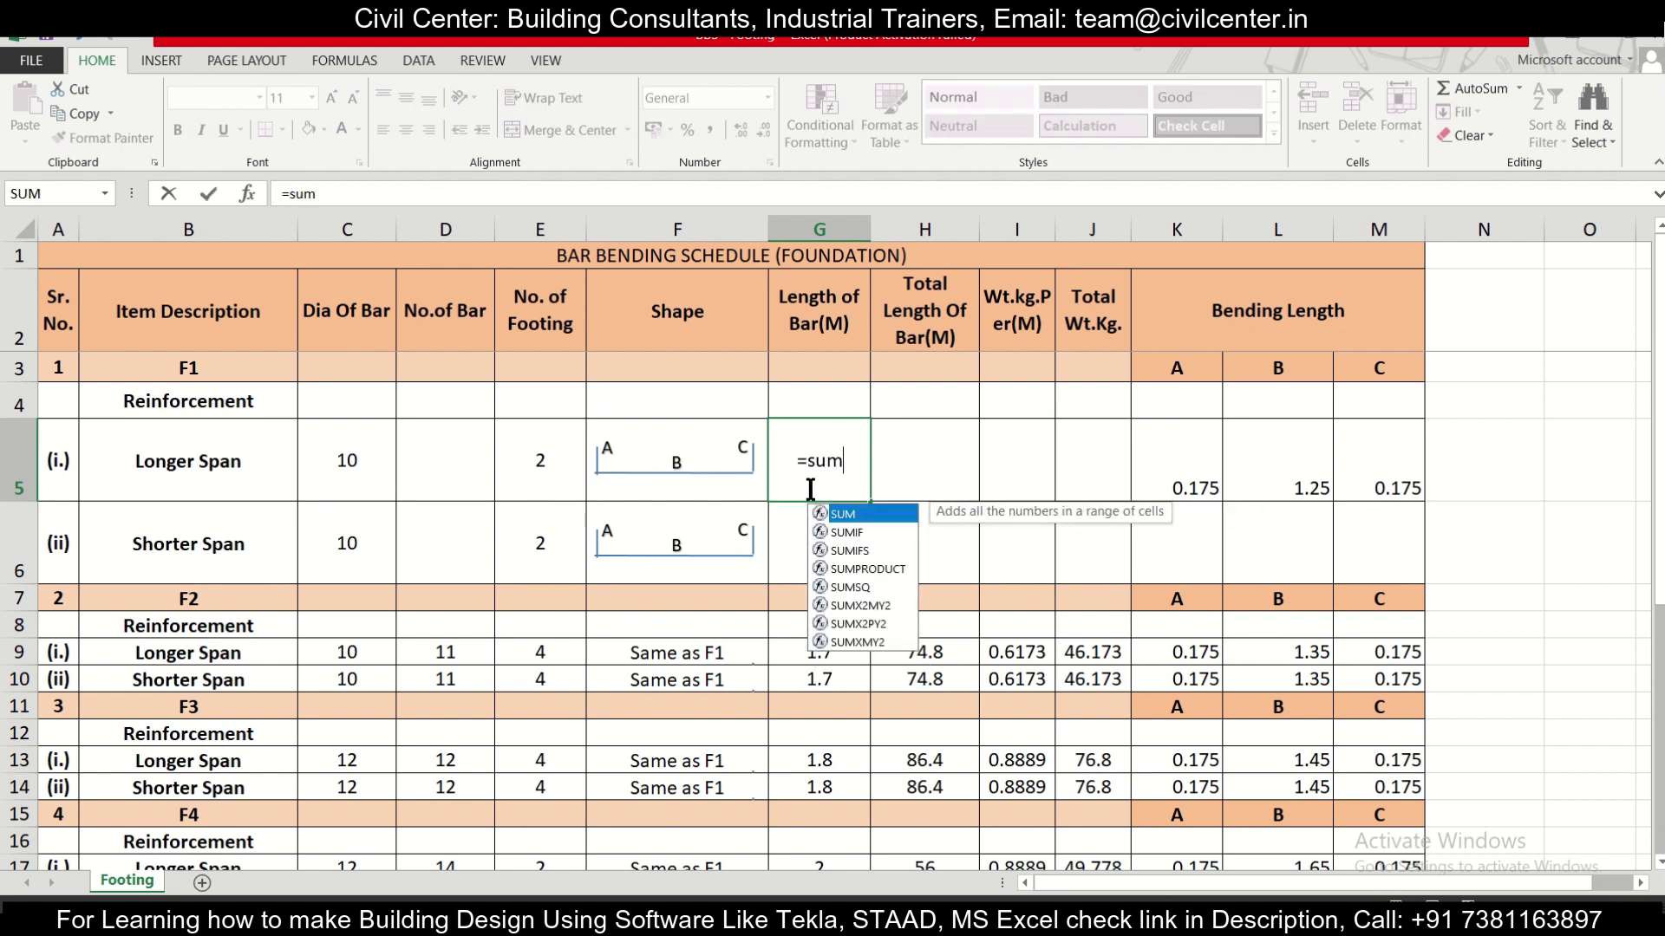
type("(")
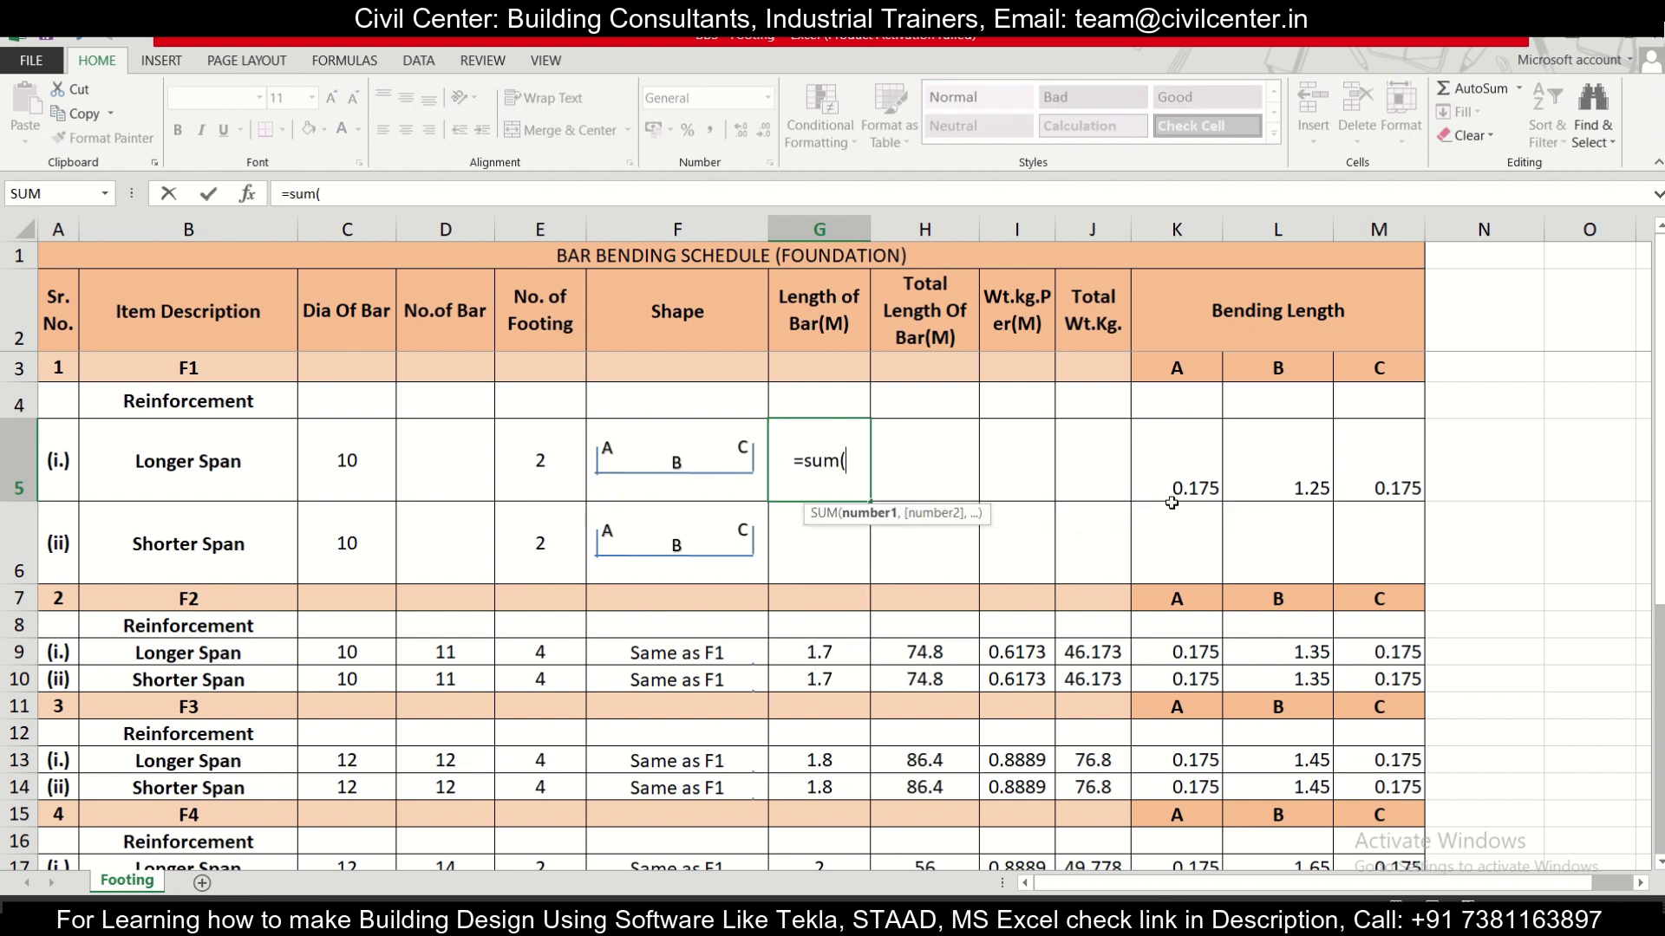
left_click_drag(1181, 472, 1395, 469)
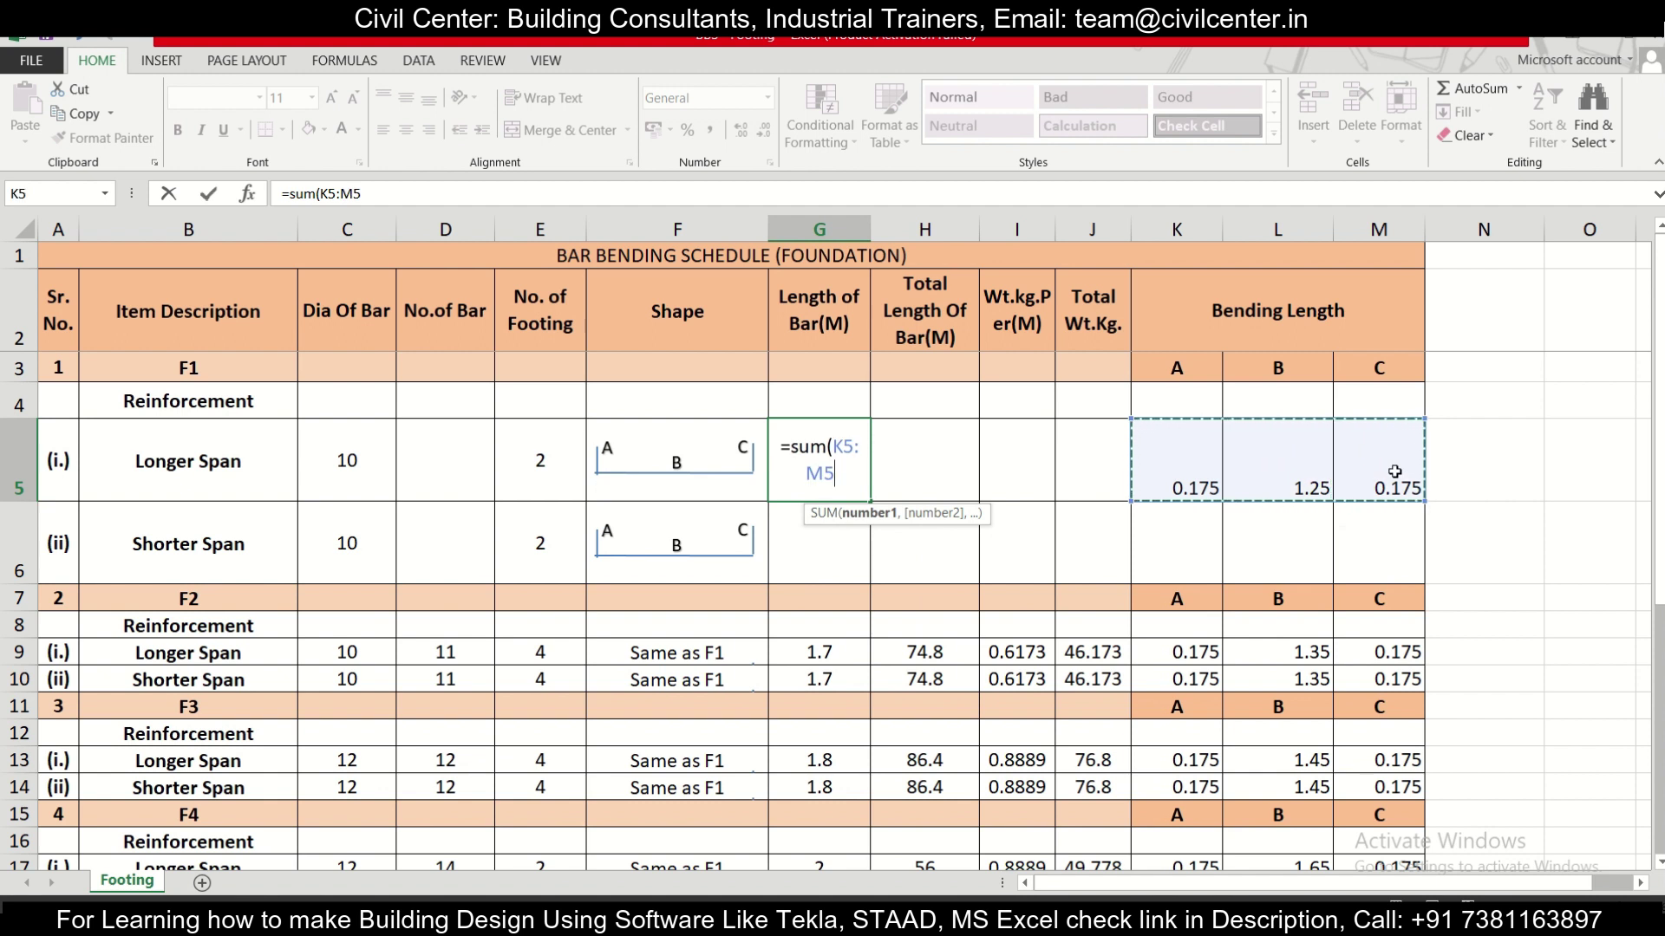
key("Return")
left_click(848, 463)
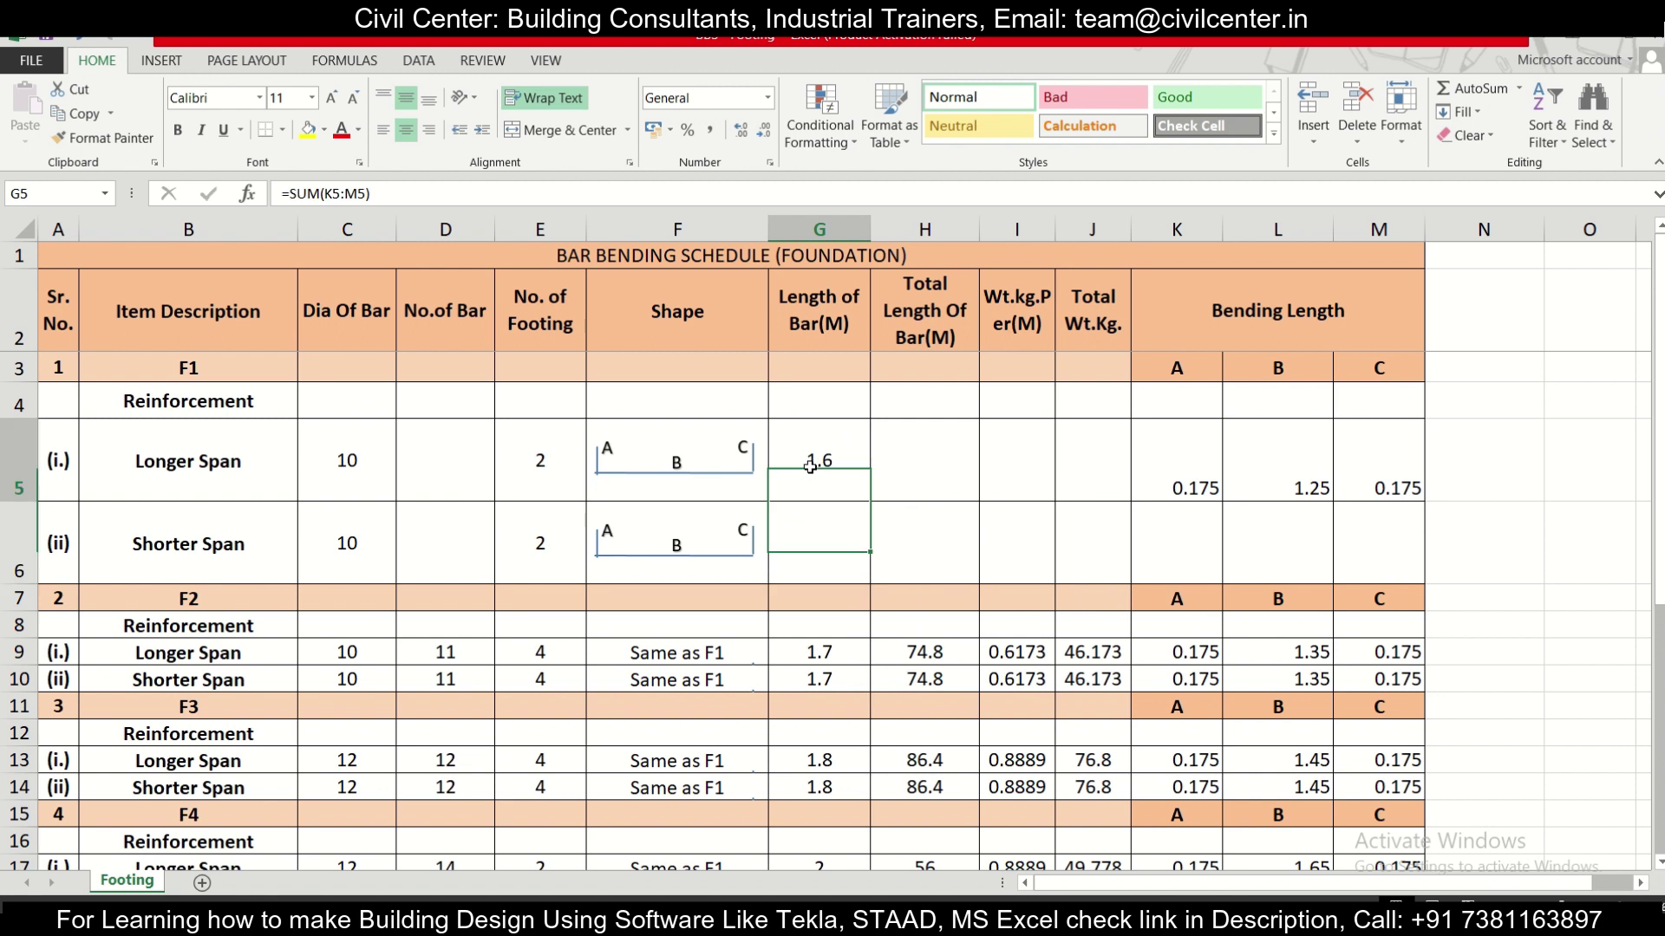
left_click(1164, 452)
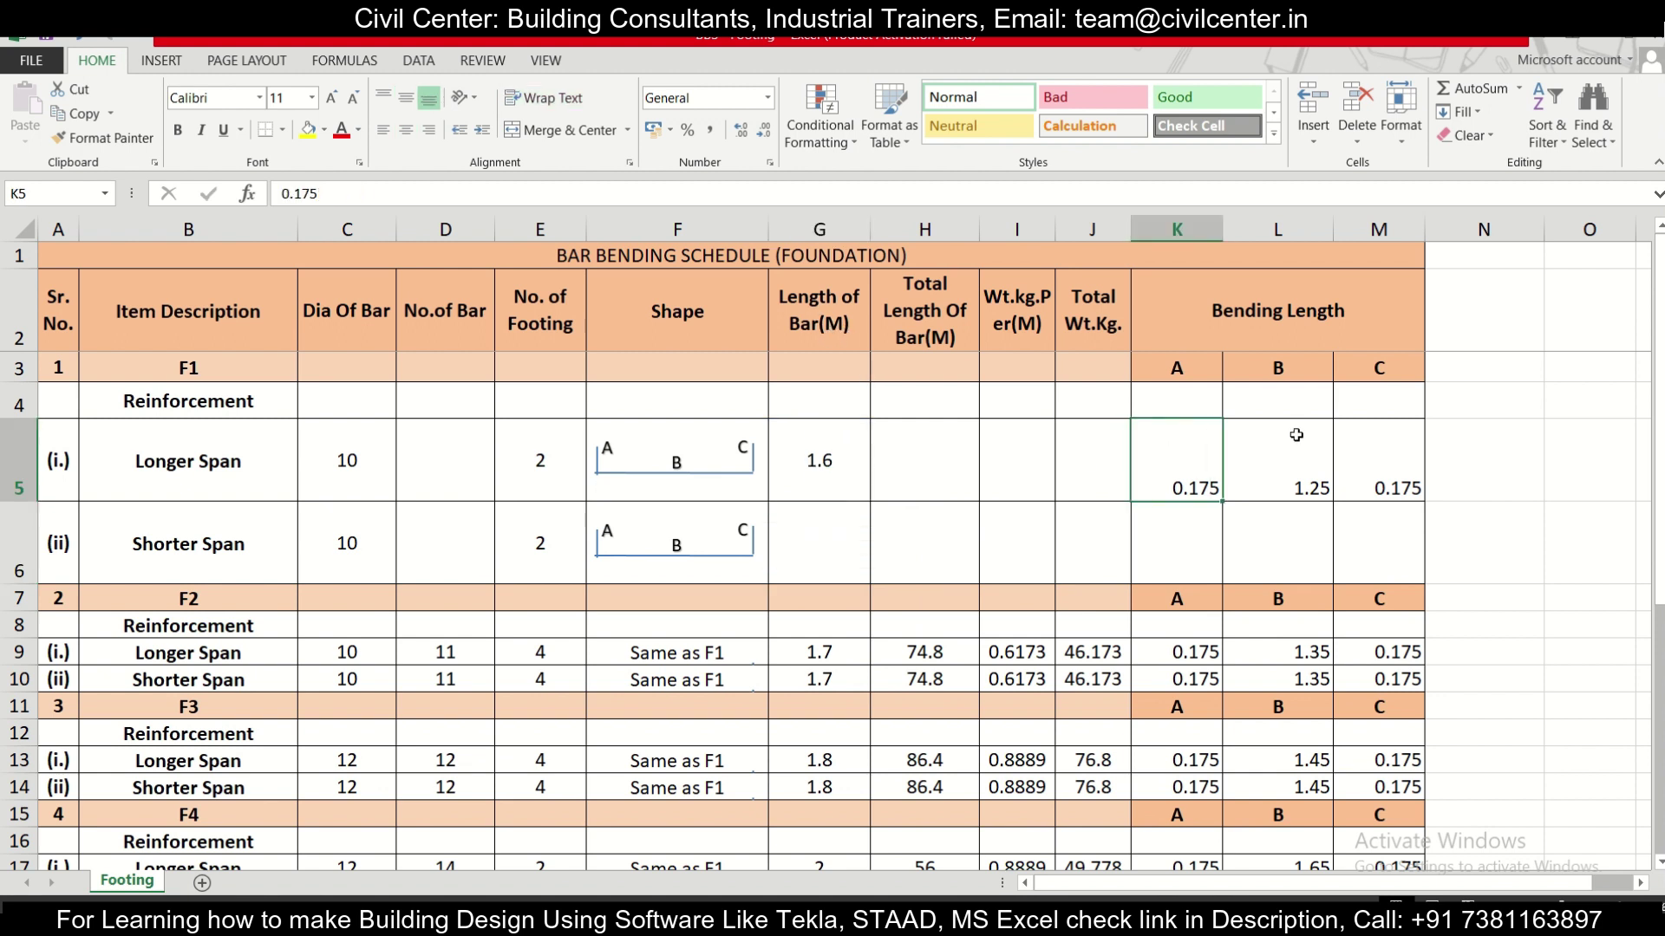
left_click(450, 452)
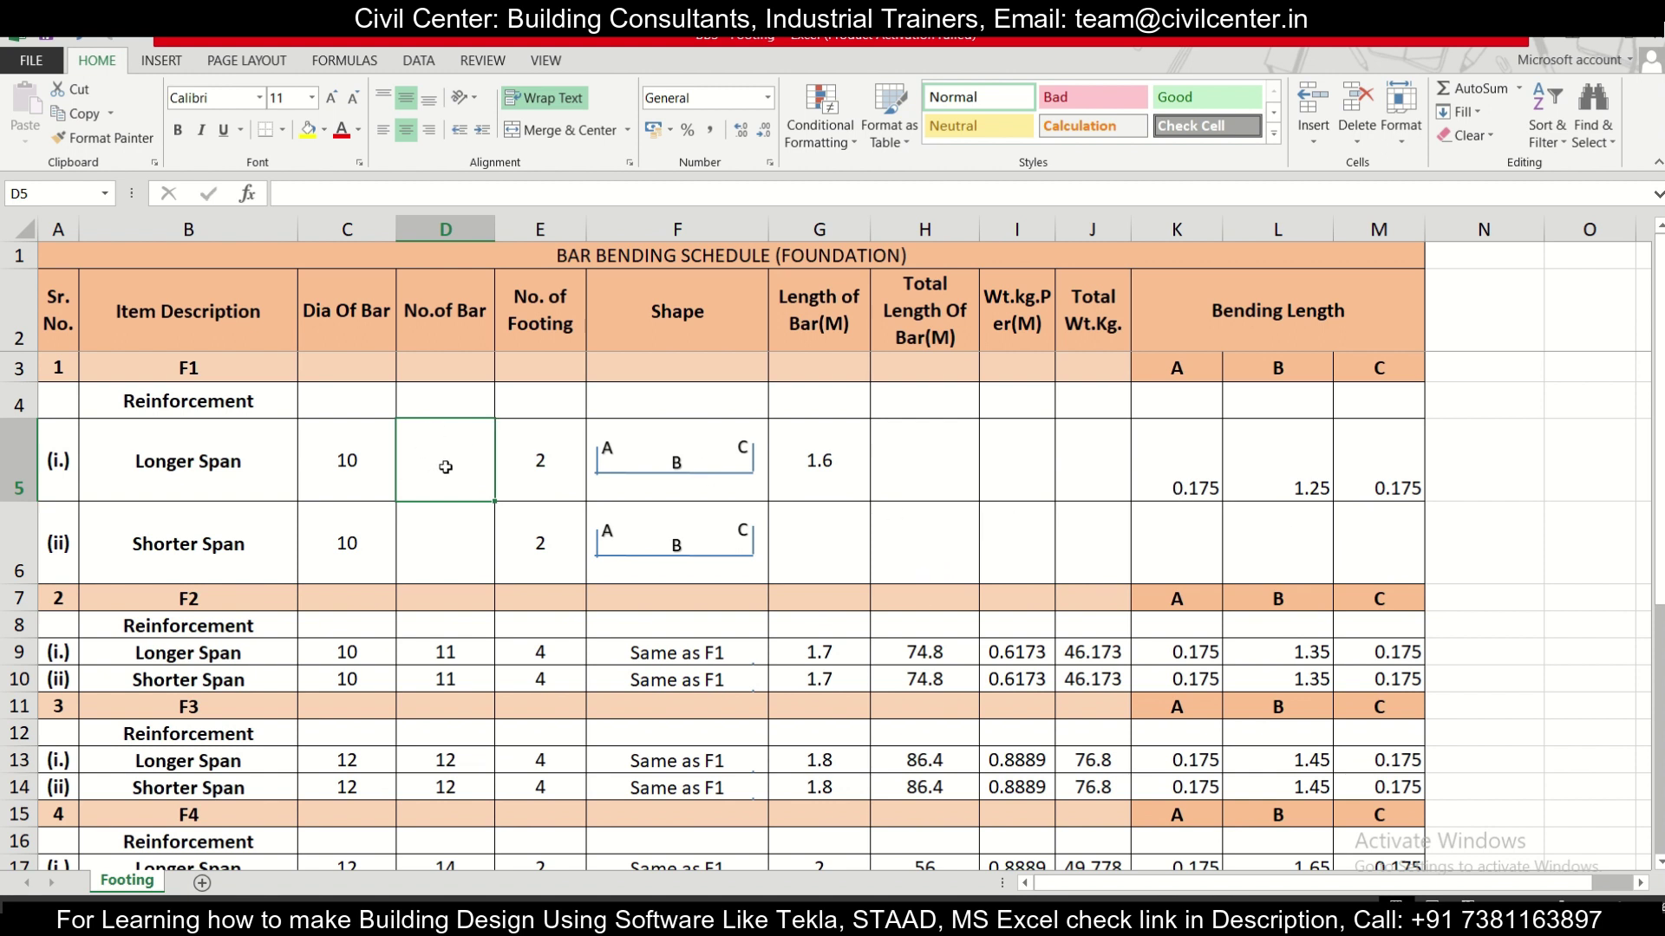
Step: Link F1's shorter span Bending Length A to the longer span with =K5 and fill the formula across to B and C
left_click(1189, 530)
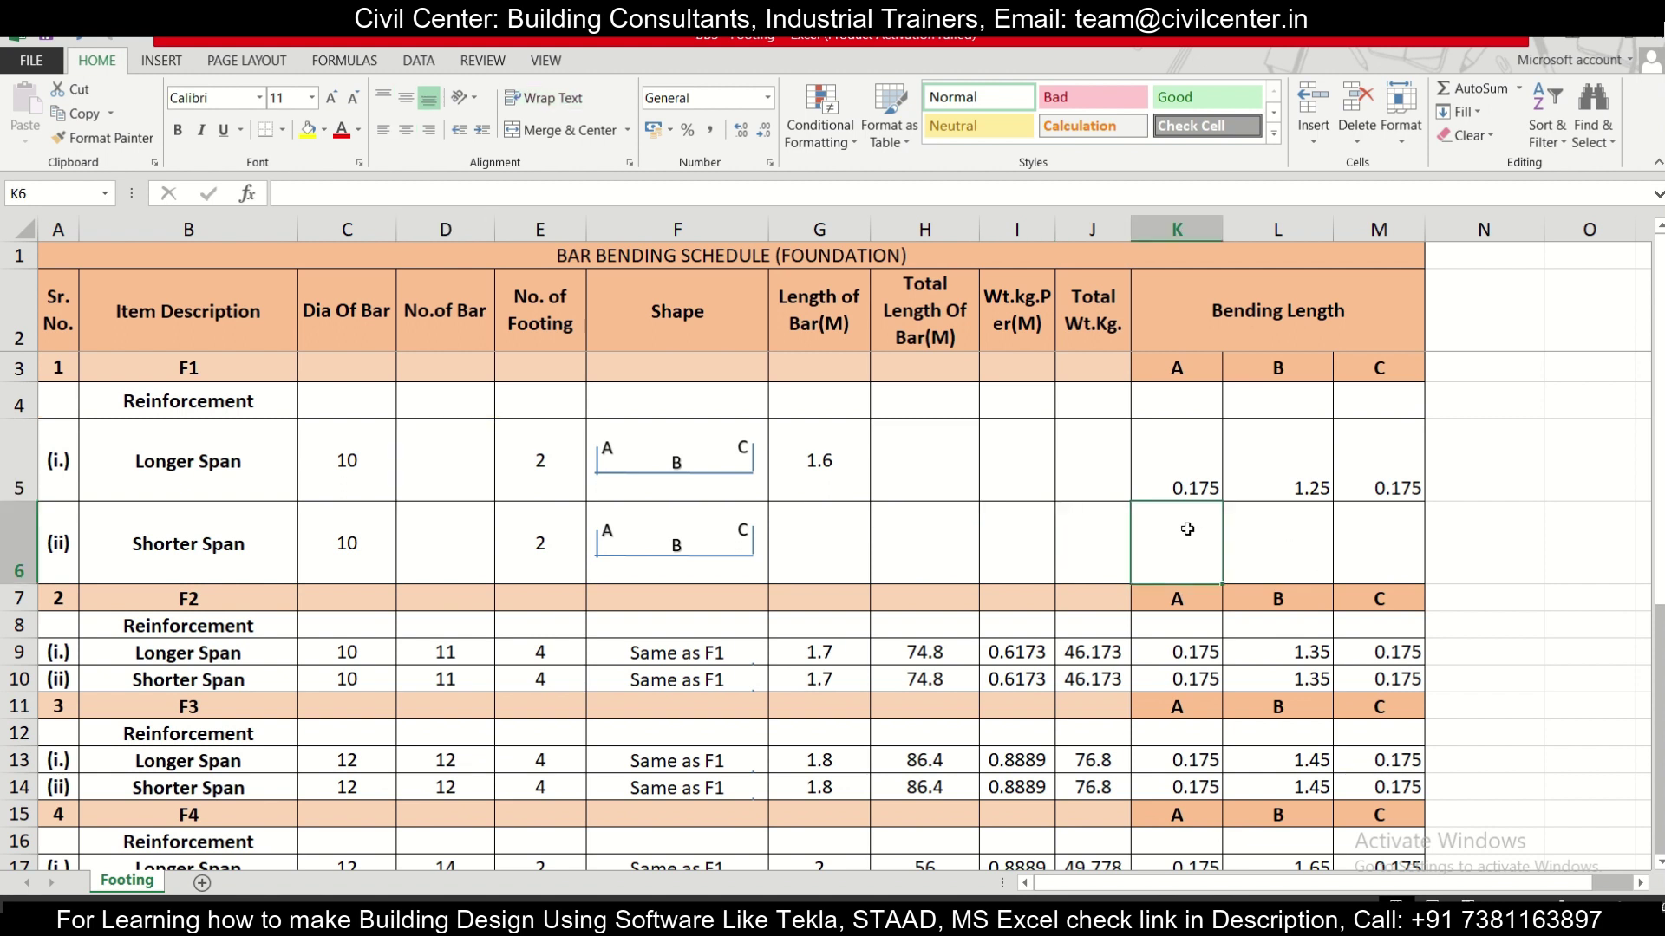
type("=")
left_click(1174, 472)
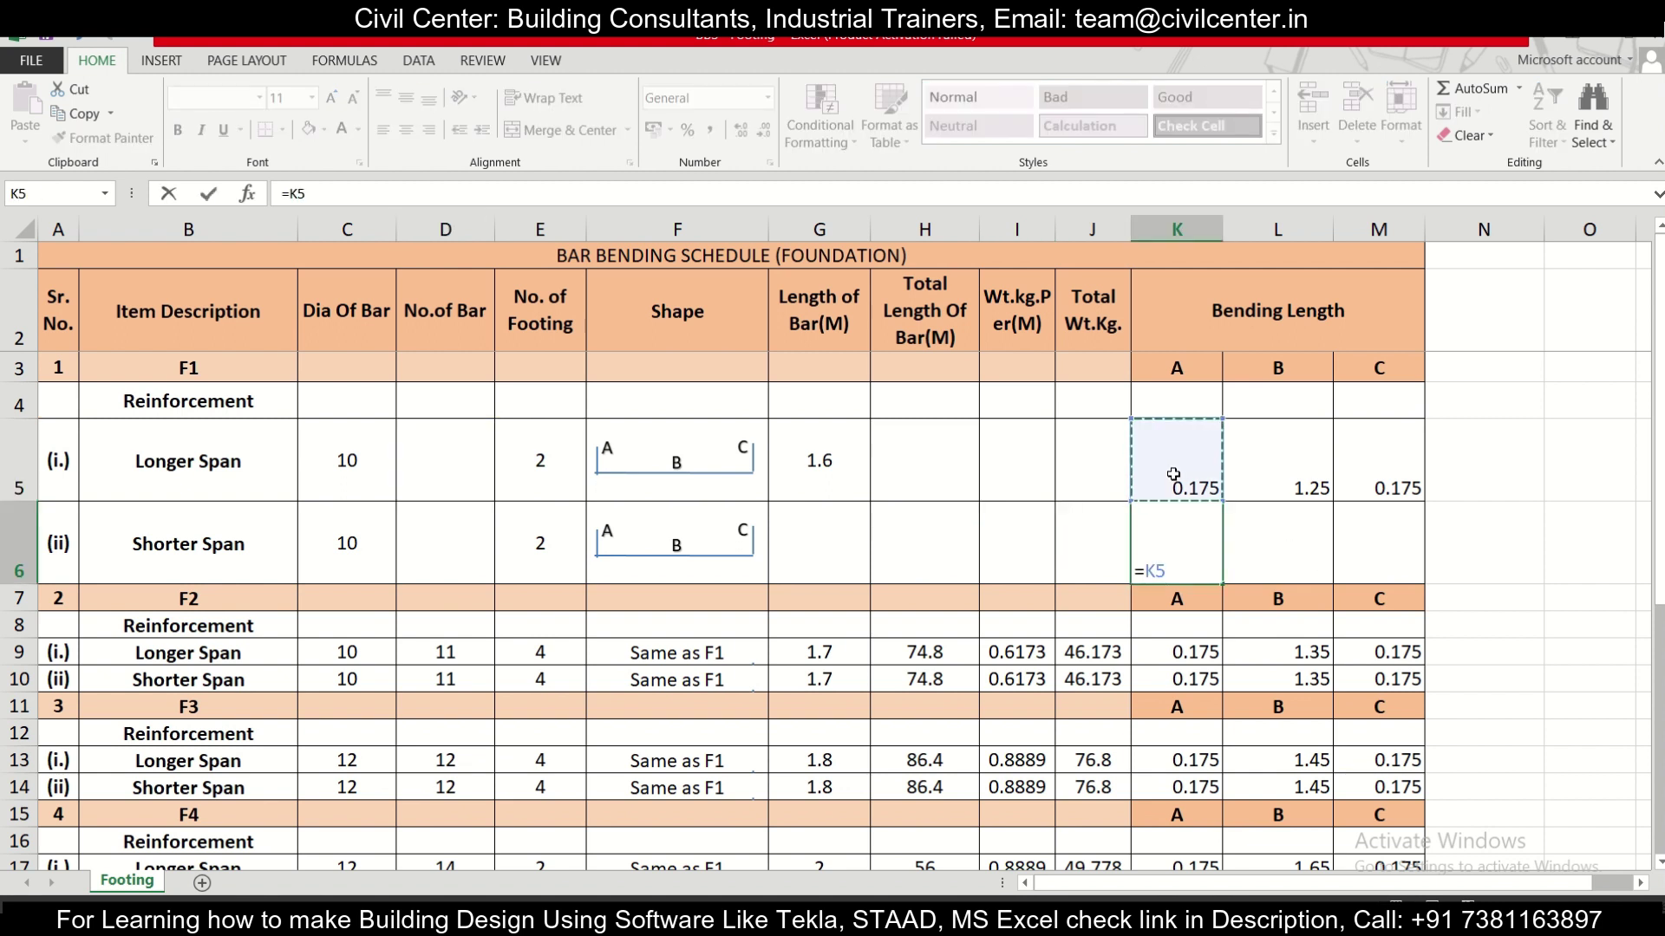
key("Return")
left_click(1158, 535)
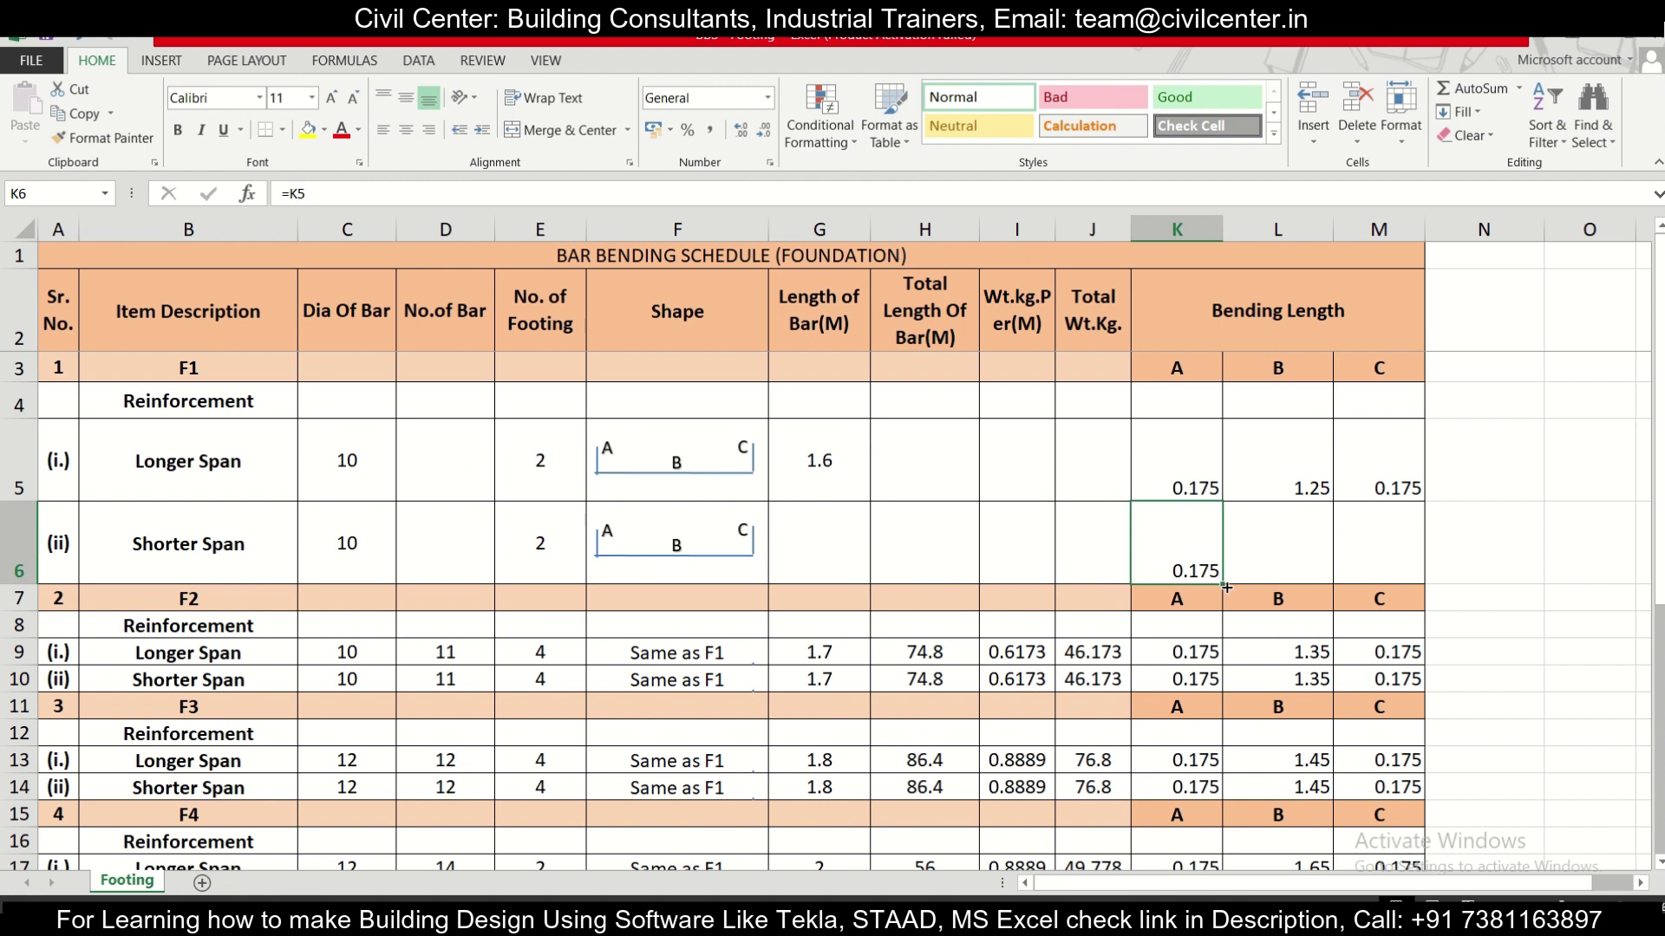
left_click_drag(1269, 585, 1409, 589)
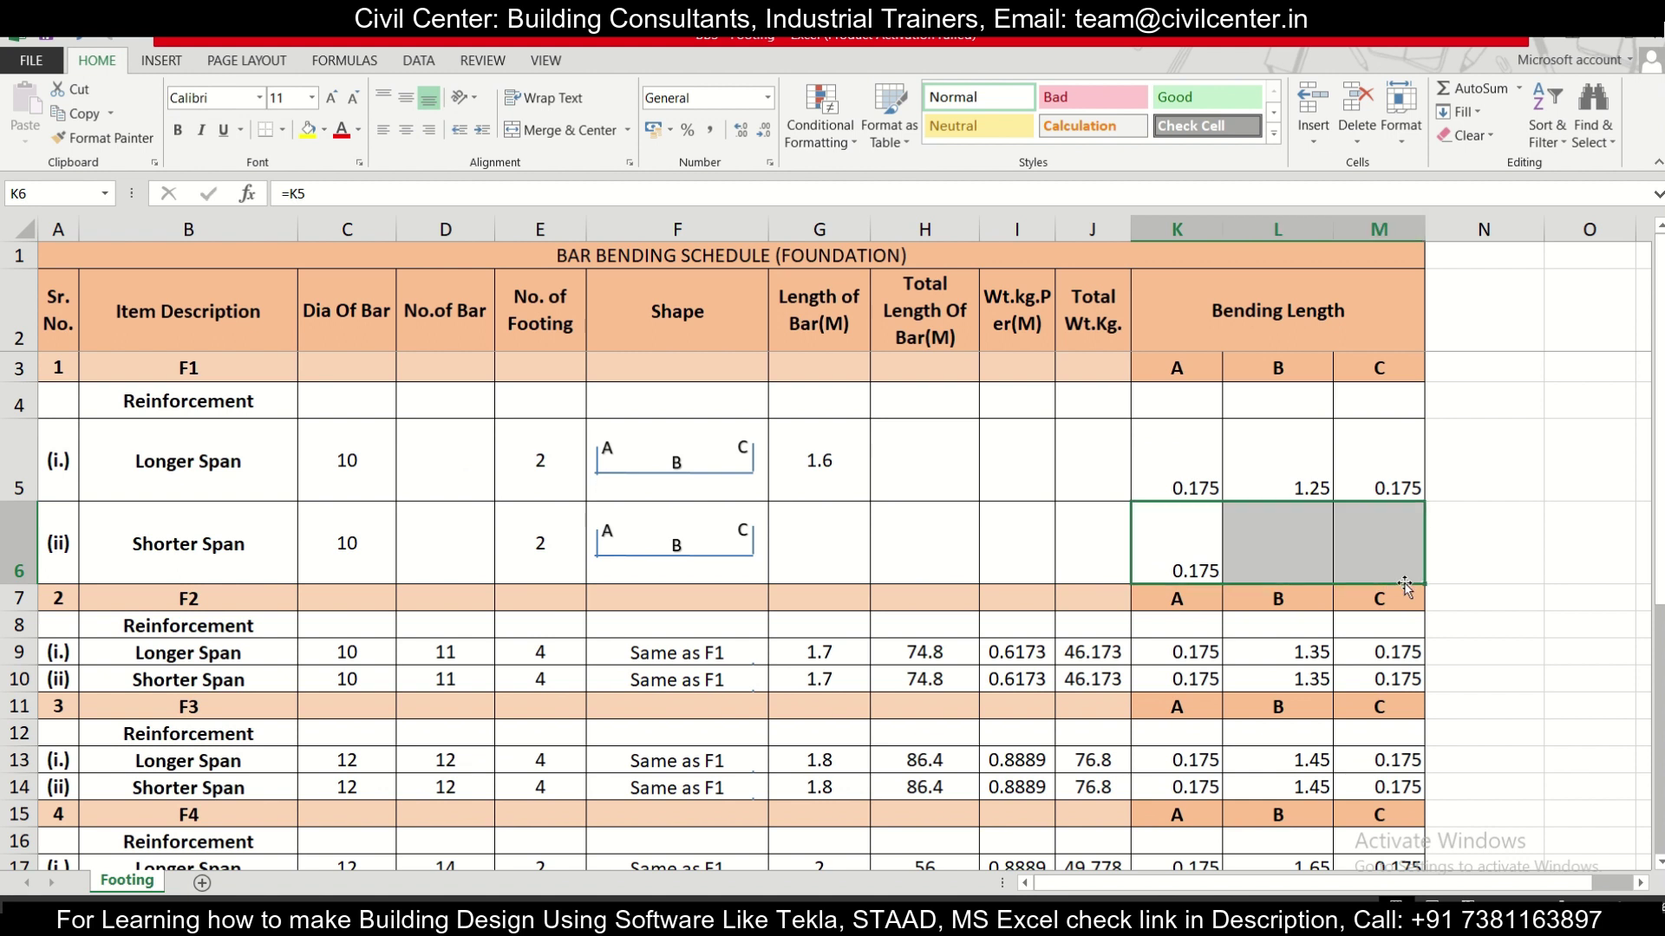
left_click(1359, 548)
left_click(1087, 497)
left_click(1179, 520)
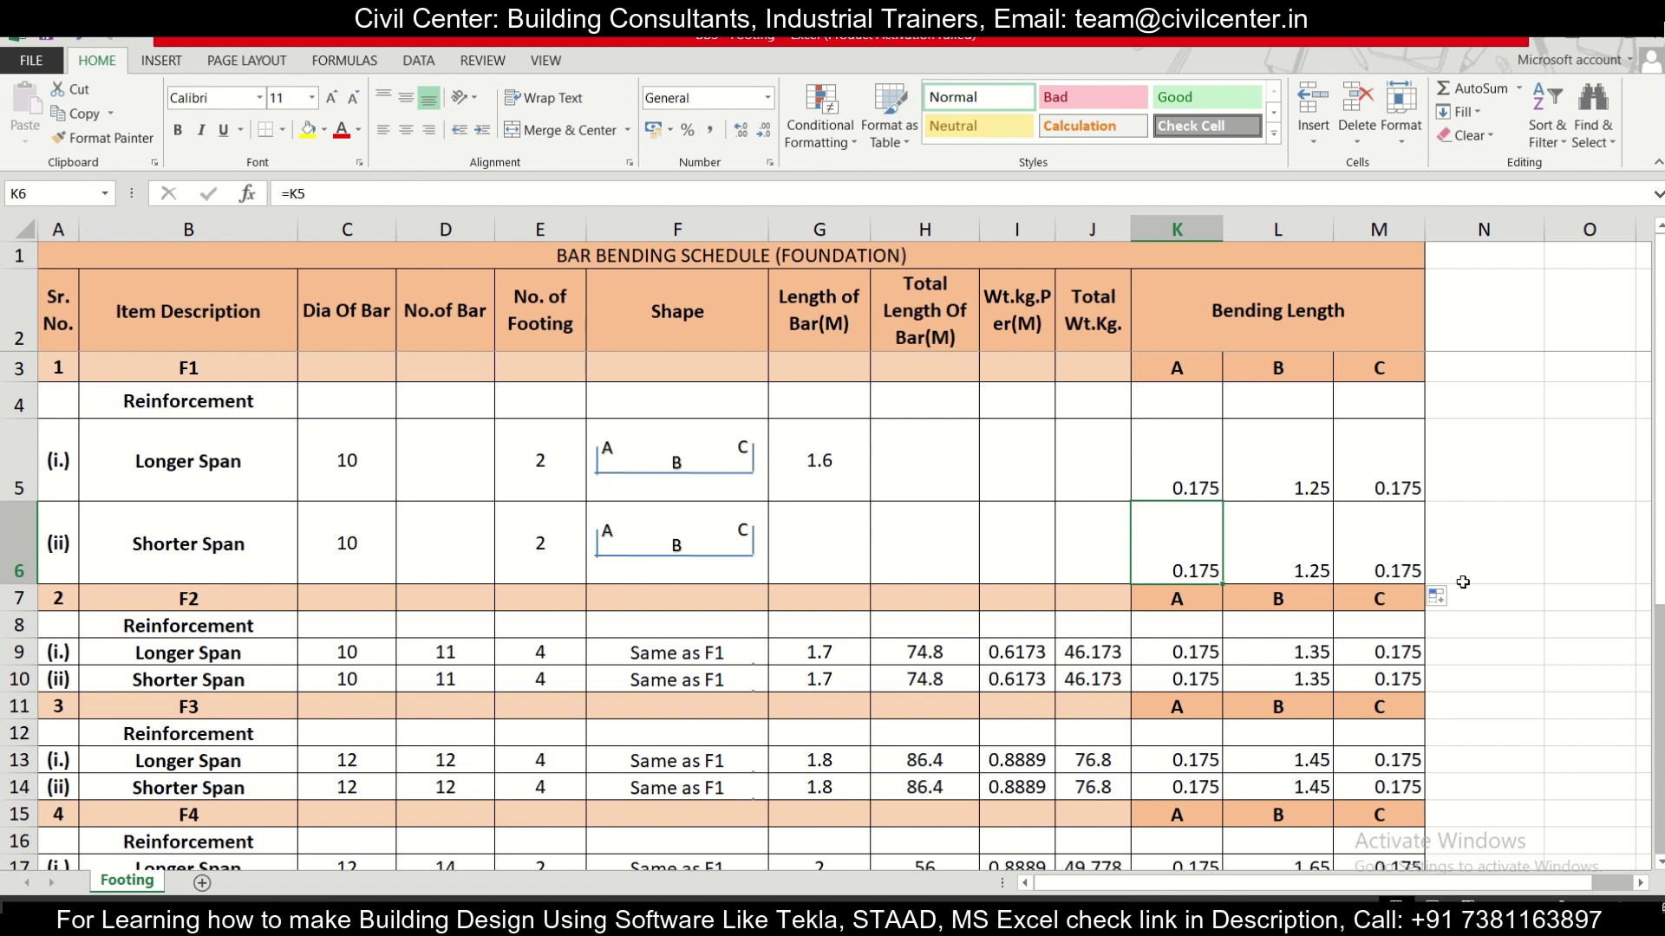
Step: Copy F1's longer span Length of Bar formula into the shorter span row
left_click(810, 515)
left_click(858, 460)
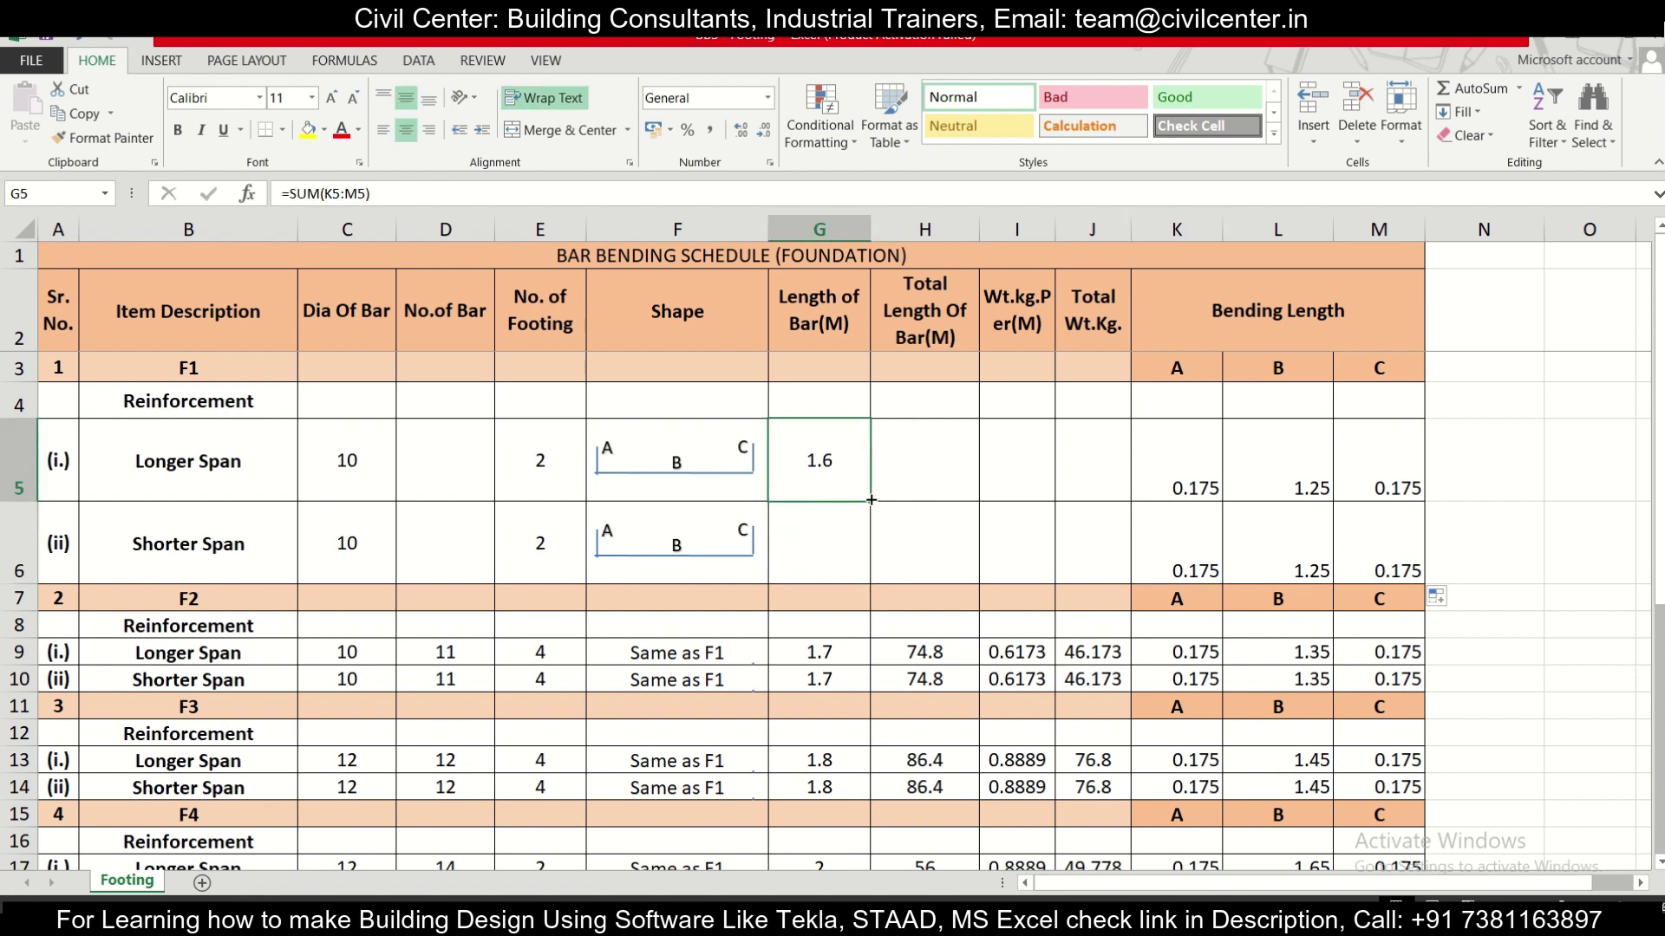
key("ctrl+c")
left_click(940, 547)
left_click(857, 536)
key("ctrl+v")
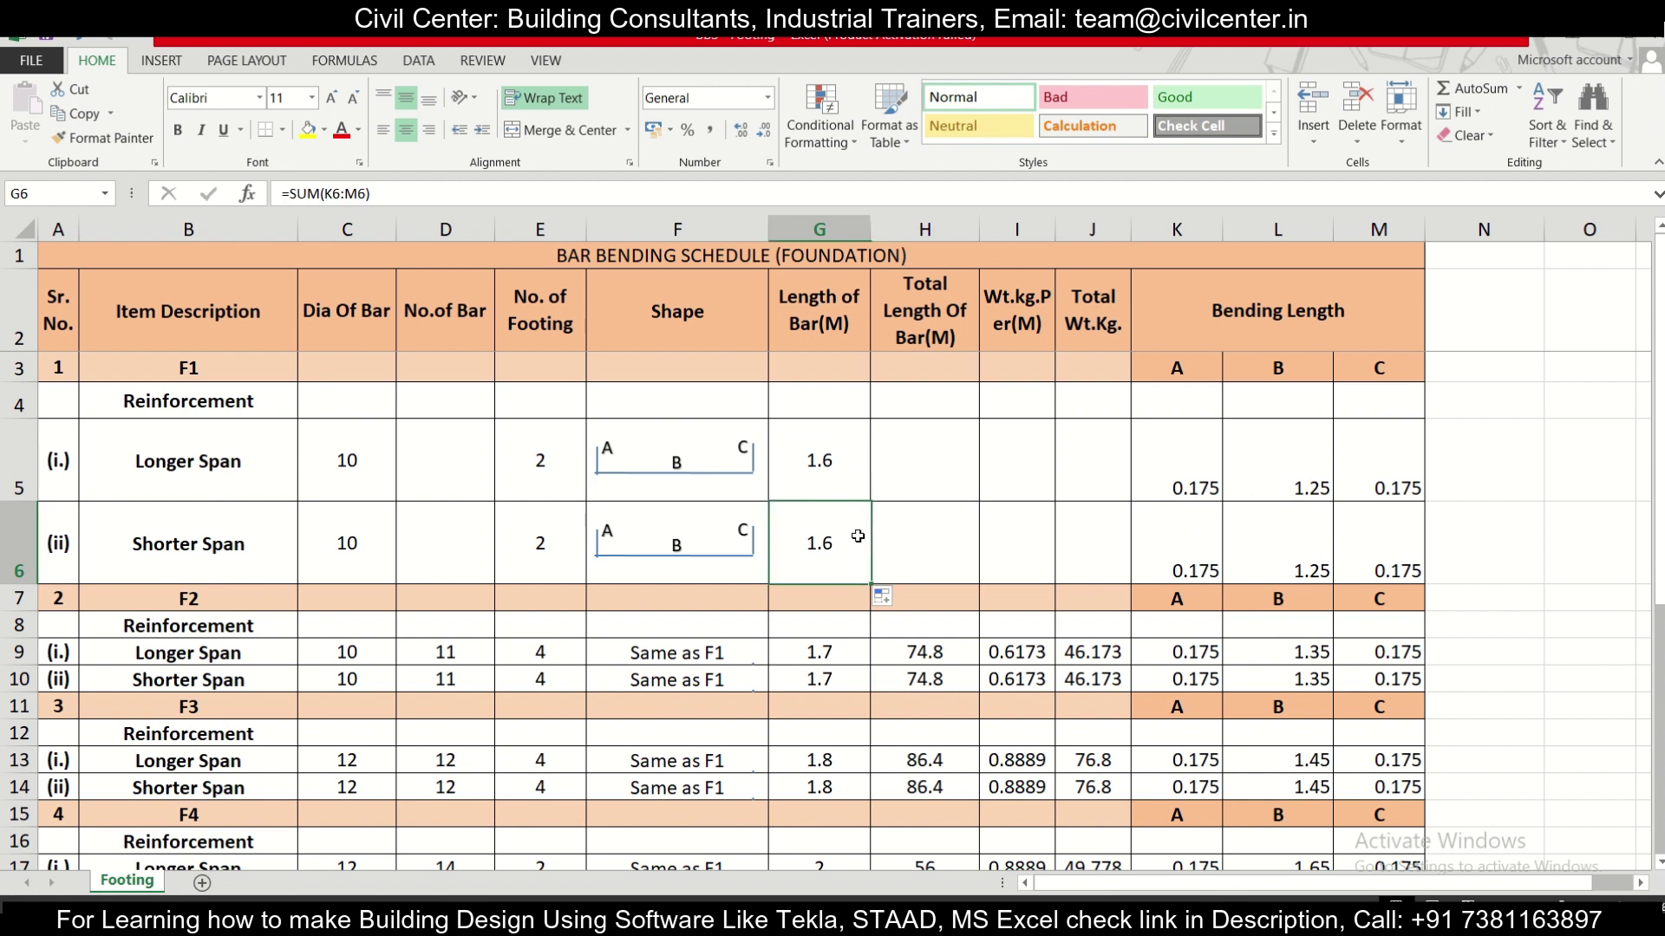
Step: Start F1's longer span No. of Bar formula with =Roundup(G6 and look up the bar spacing in AutoCAD's Schedule of Footing
left_click(423, 460)
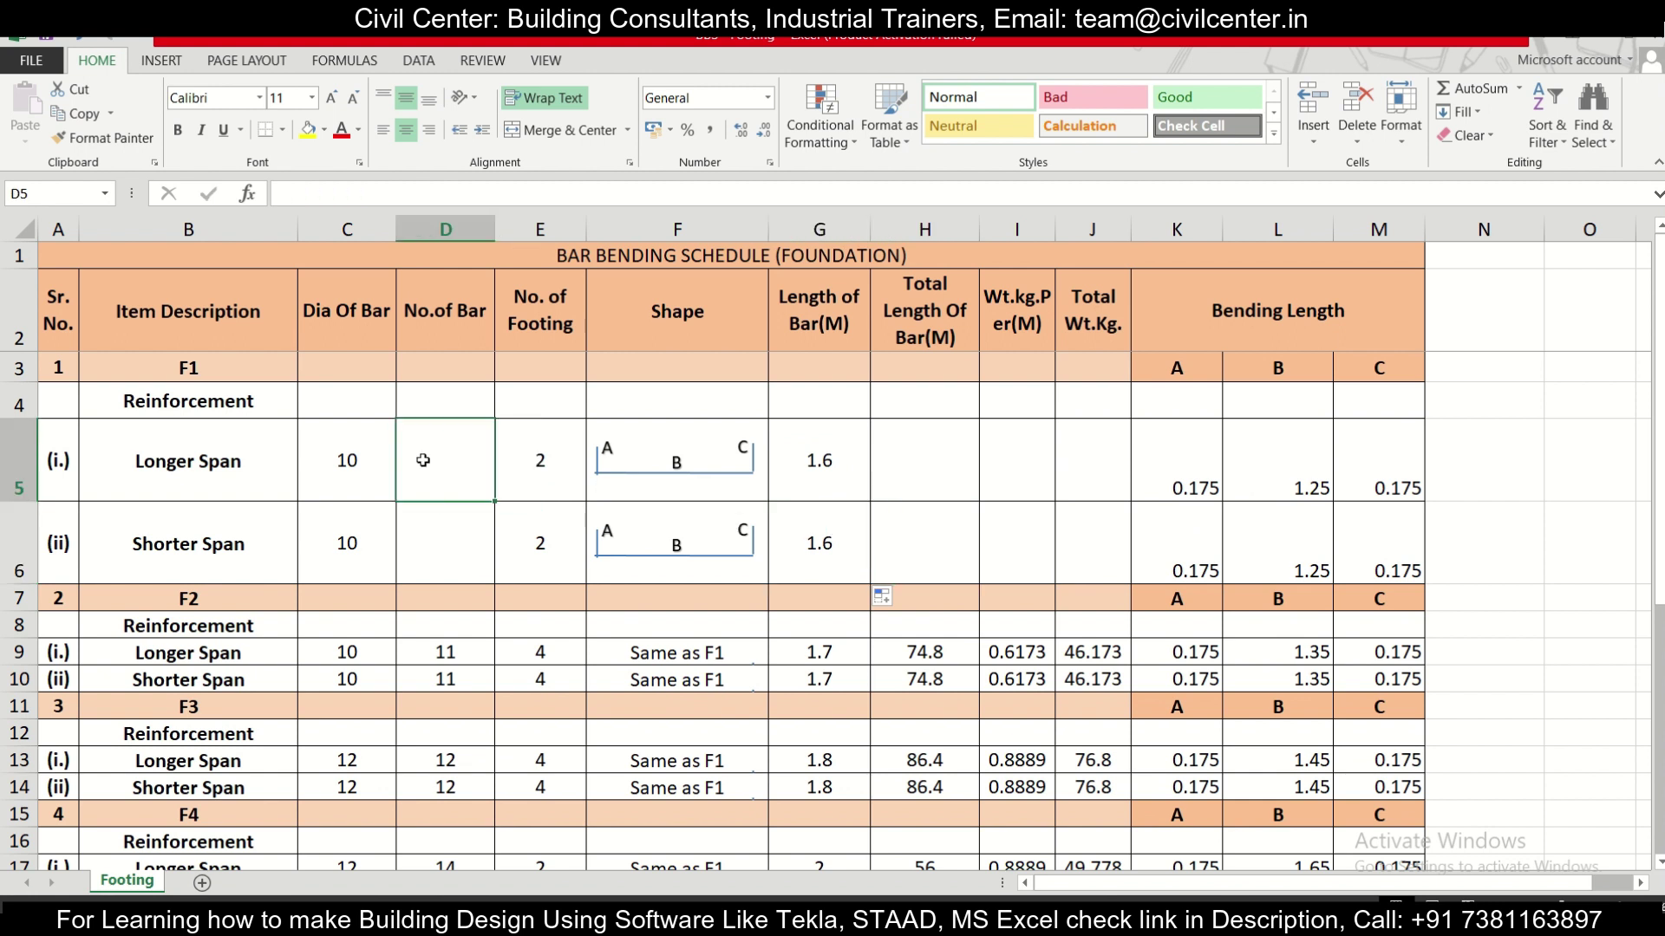
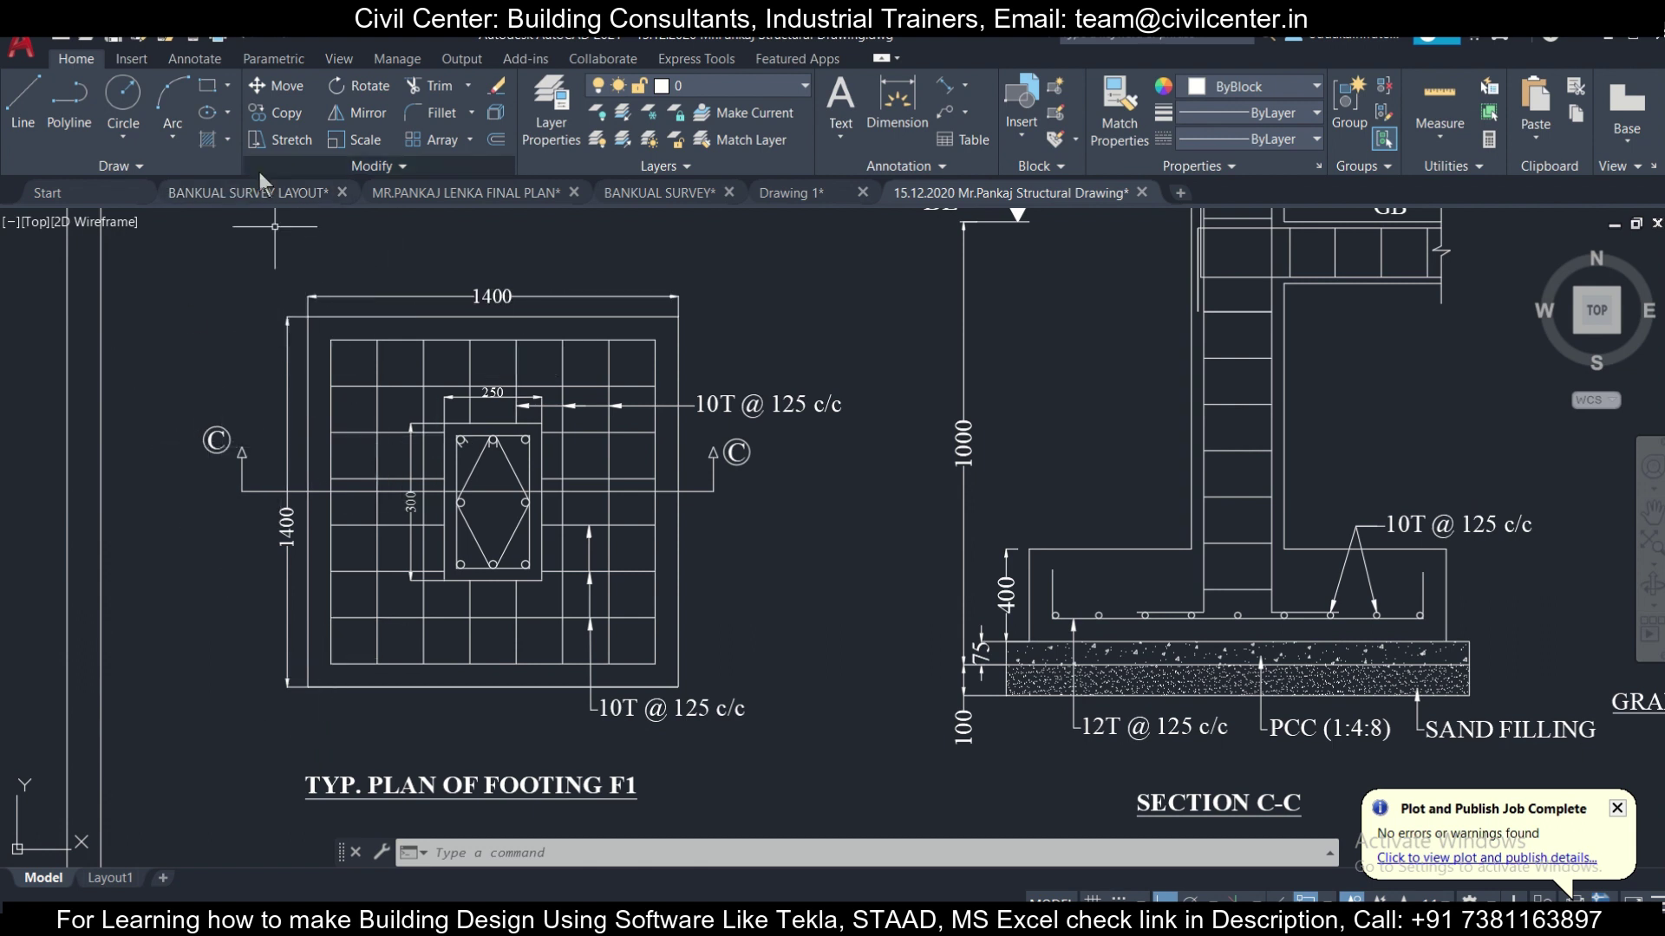
key("alt+Tab")
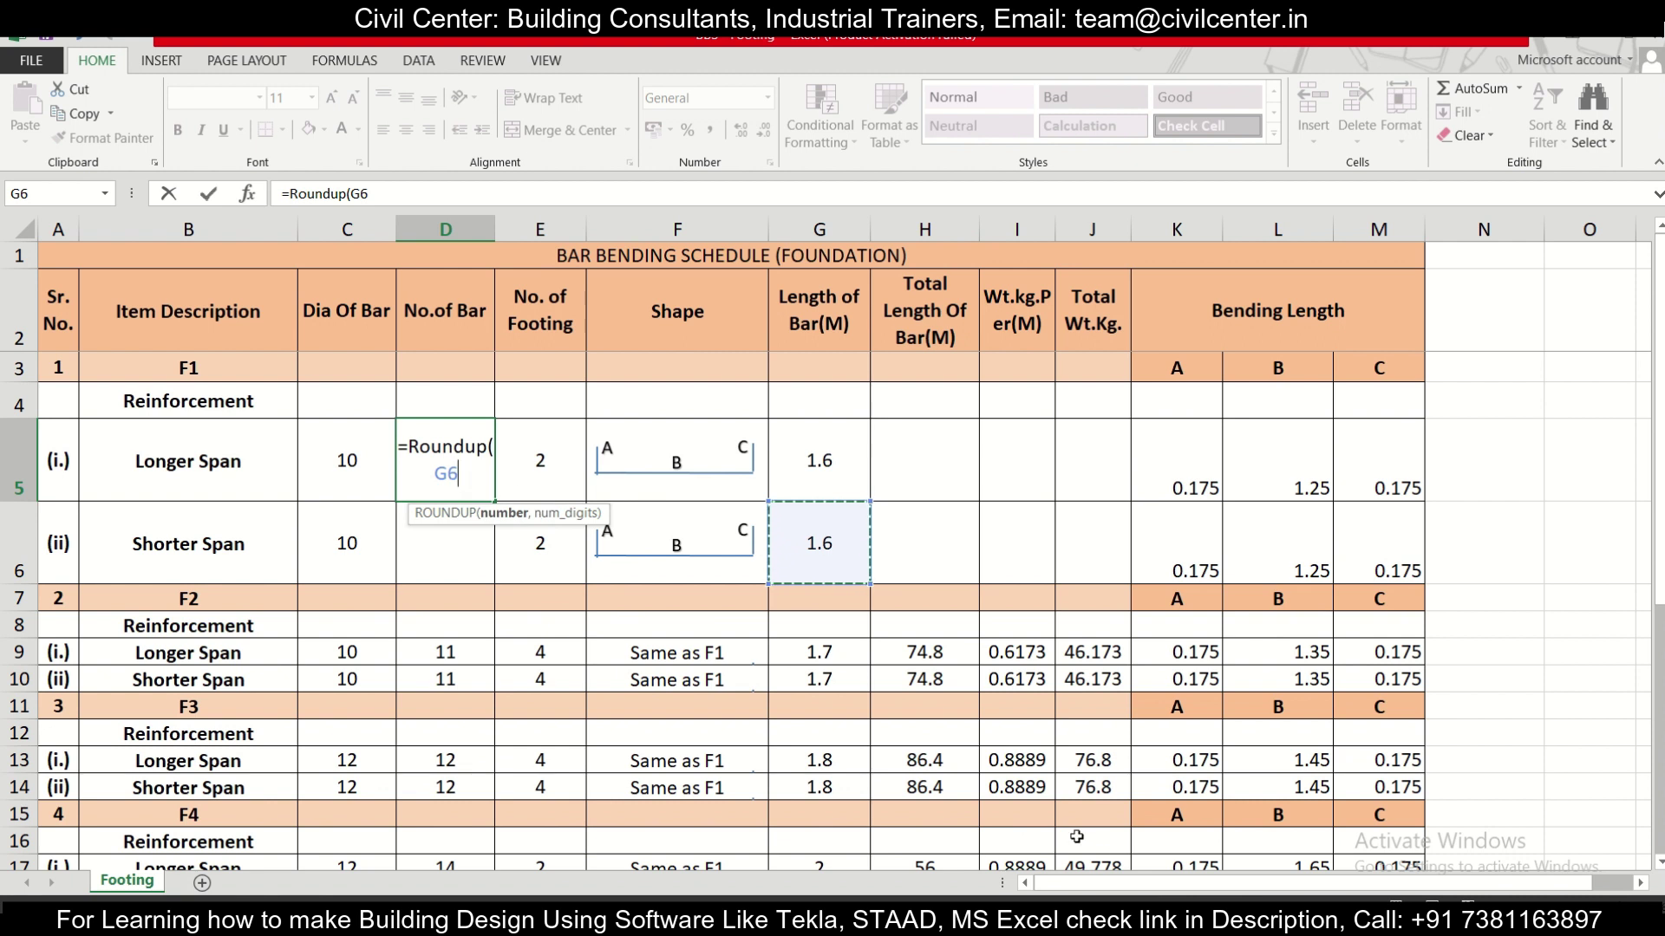
key("alt+Tab")
scroll(910, 701, "down", 5)
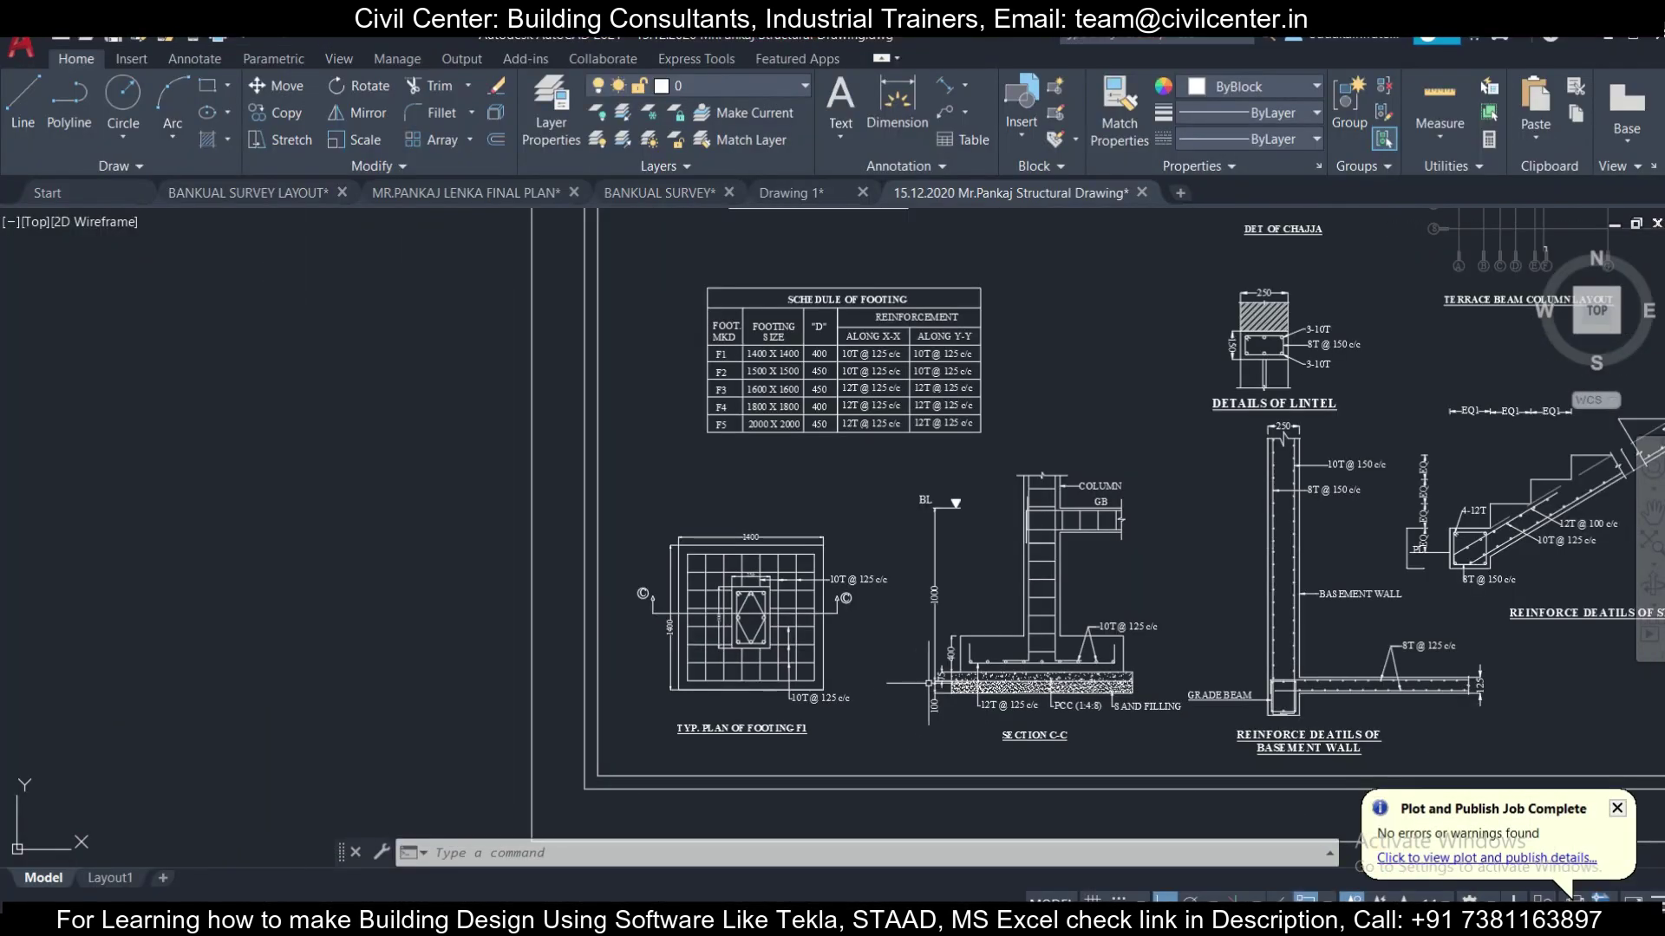
scroll(823, 373, "up", 5)
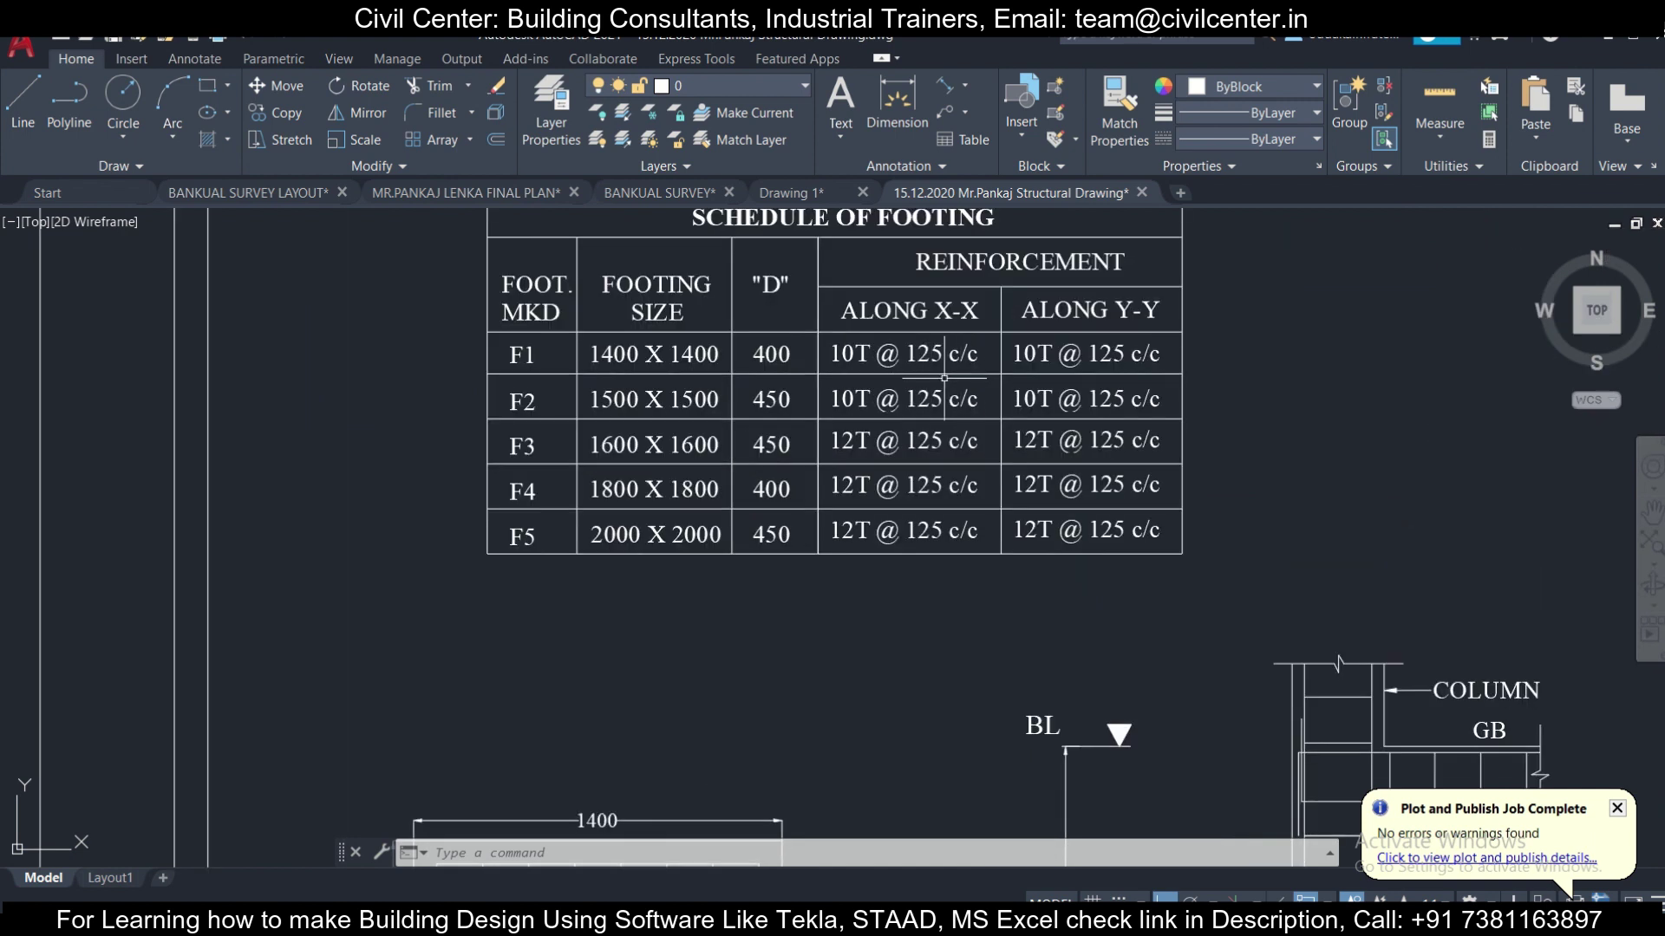
Step: Switch back to the Excel schedule and complete F1's longer span No. of Bar formula as =Roundup(G6/.125,0)
key("alt+Tab")
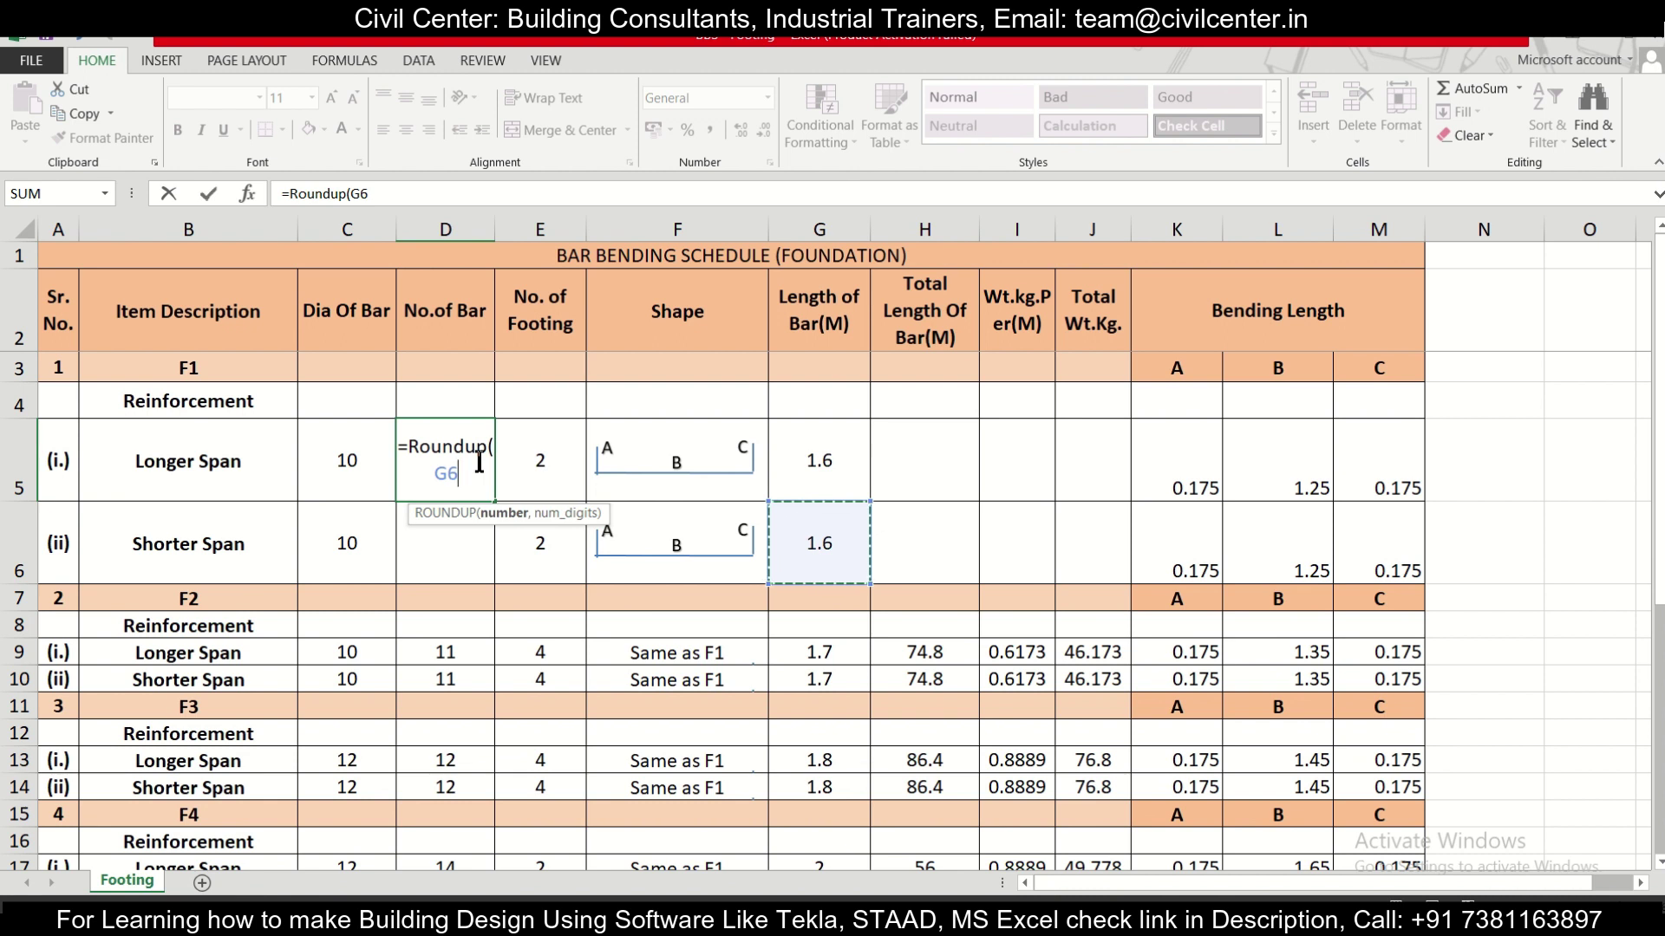
type("/.125")
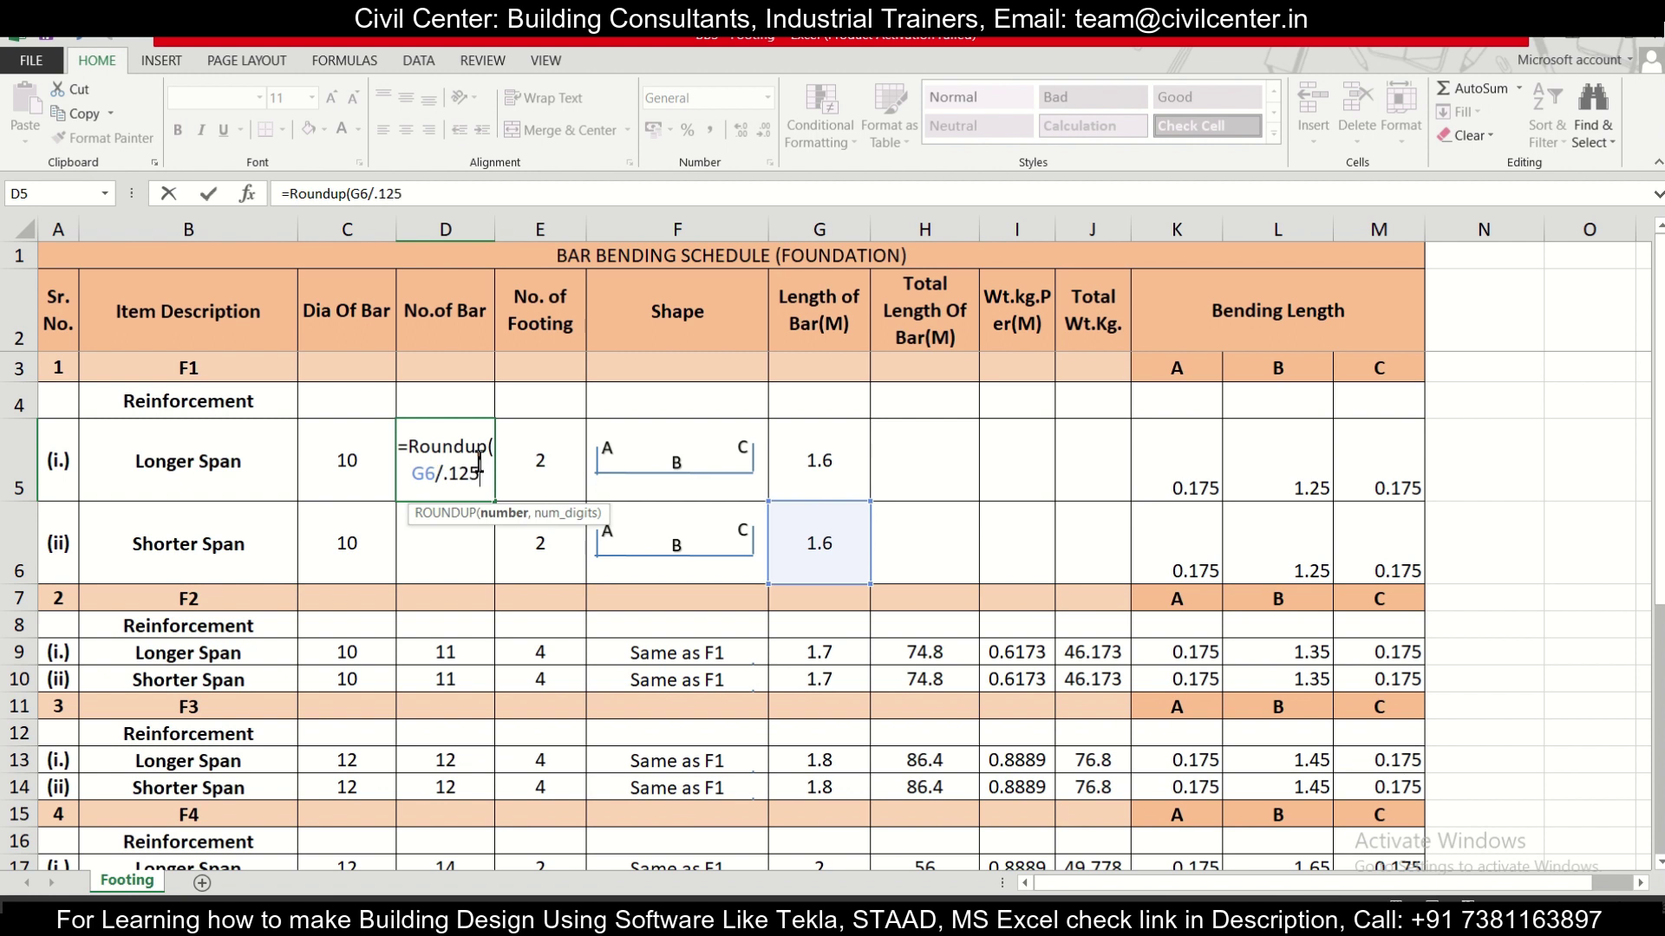
type(",0)")
key("Return")
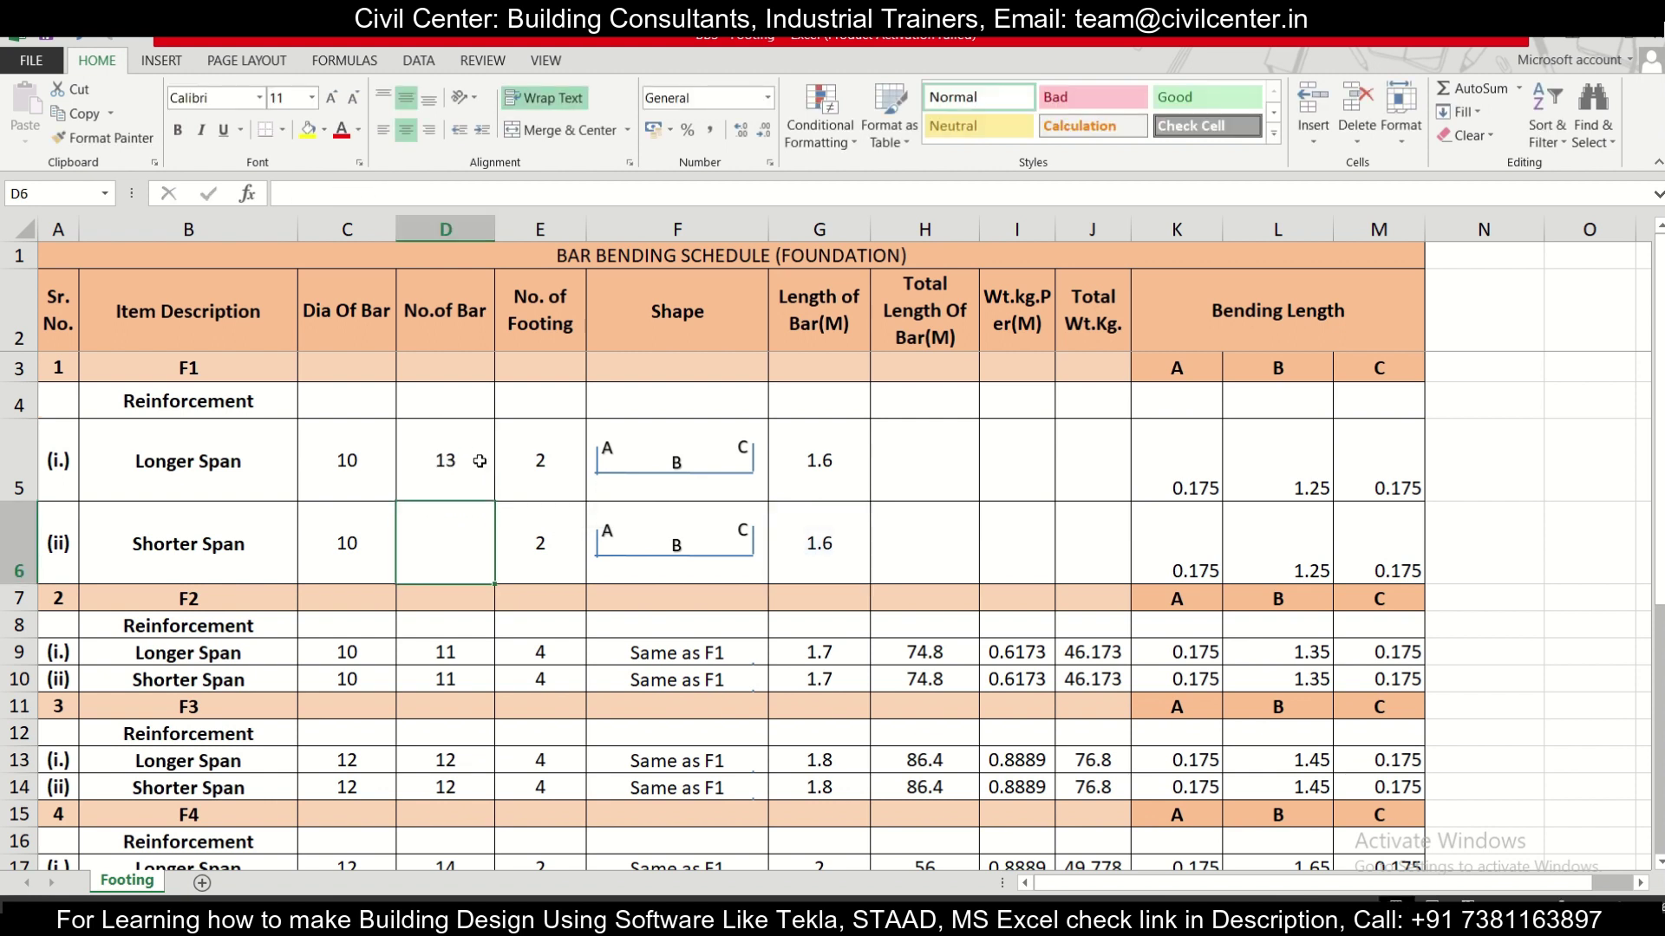
left_click(480, 461)
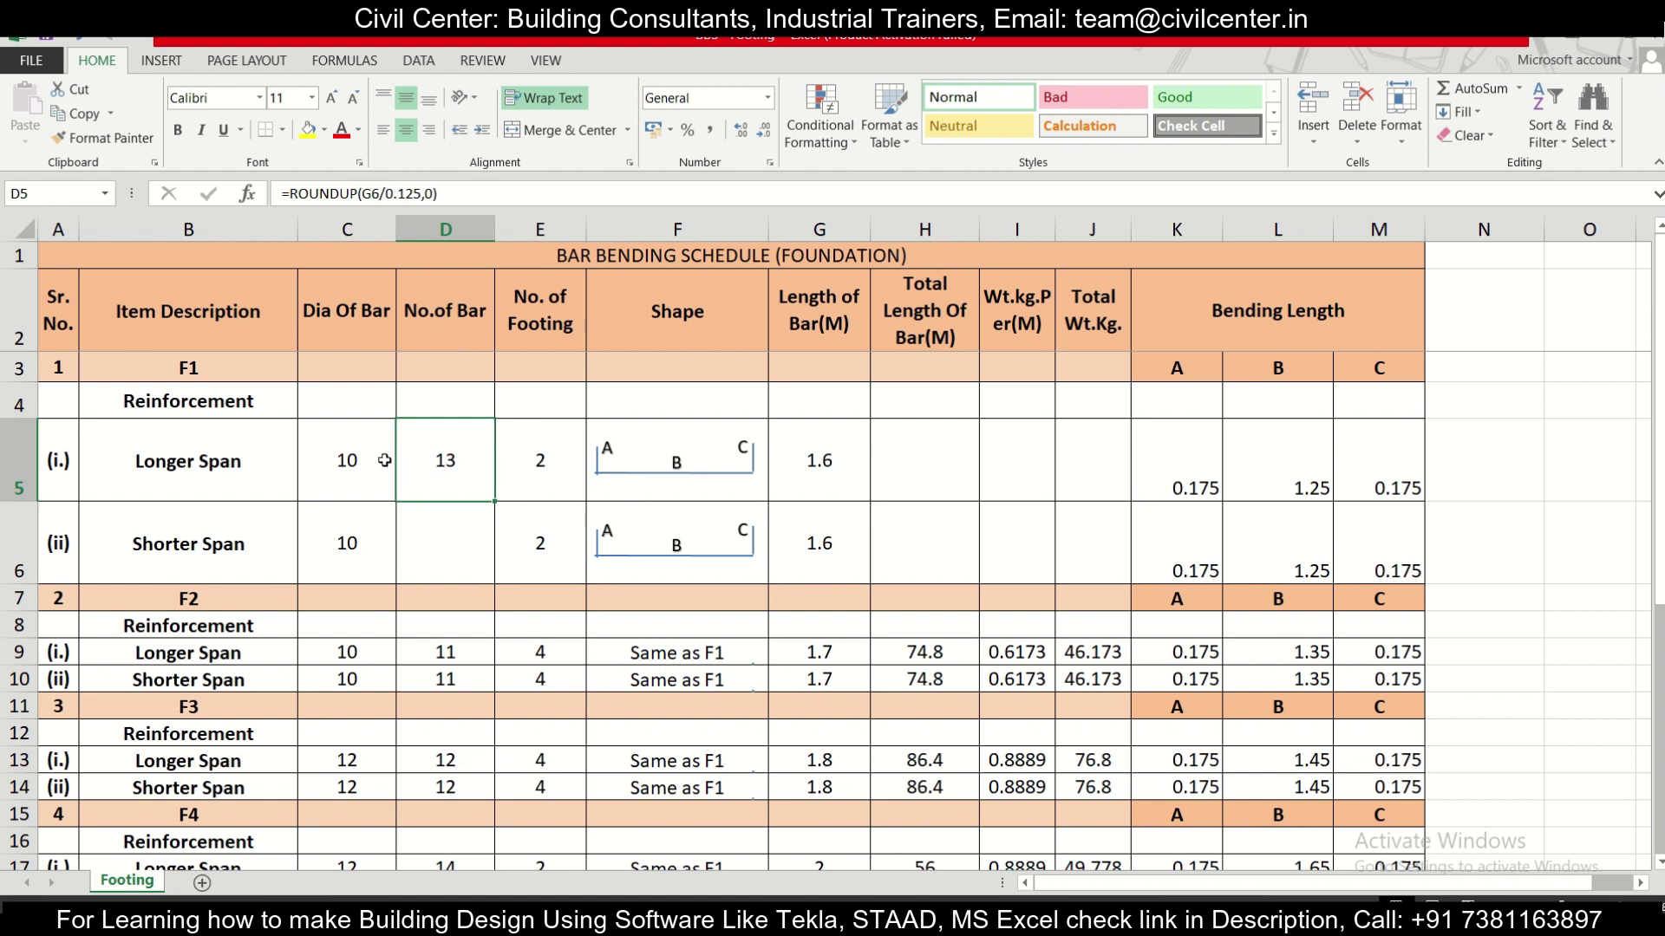
Step: Link F1's shorter span No. of Bar to the longer span count with =D5
left_click(434, 530)
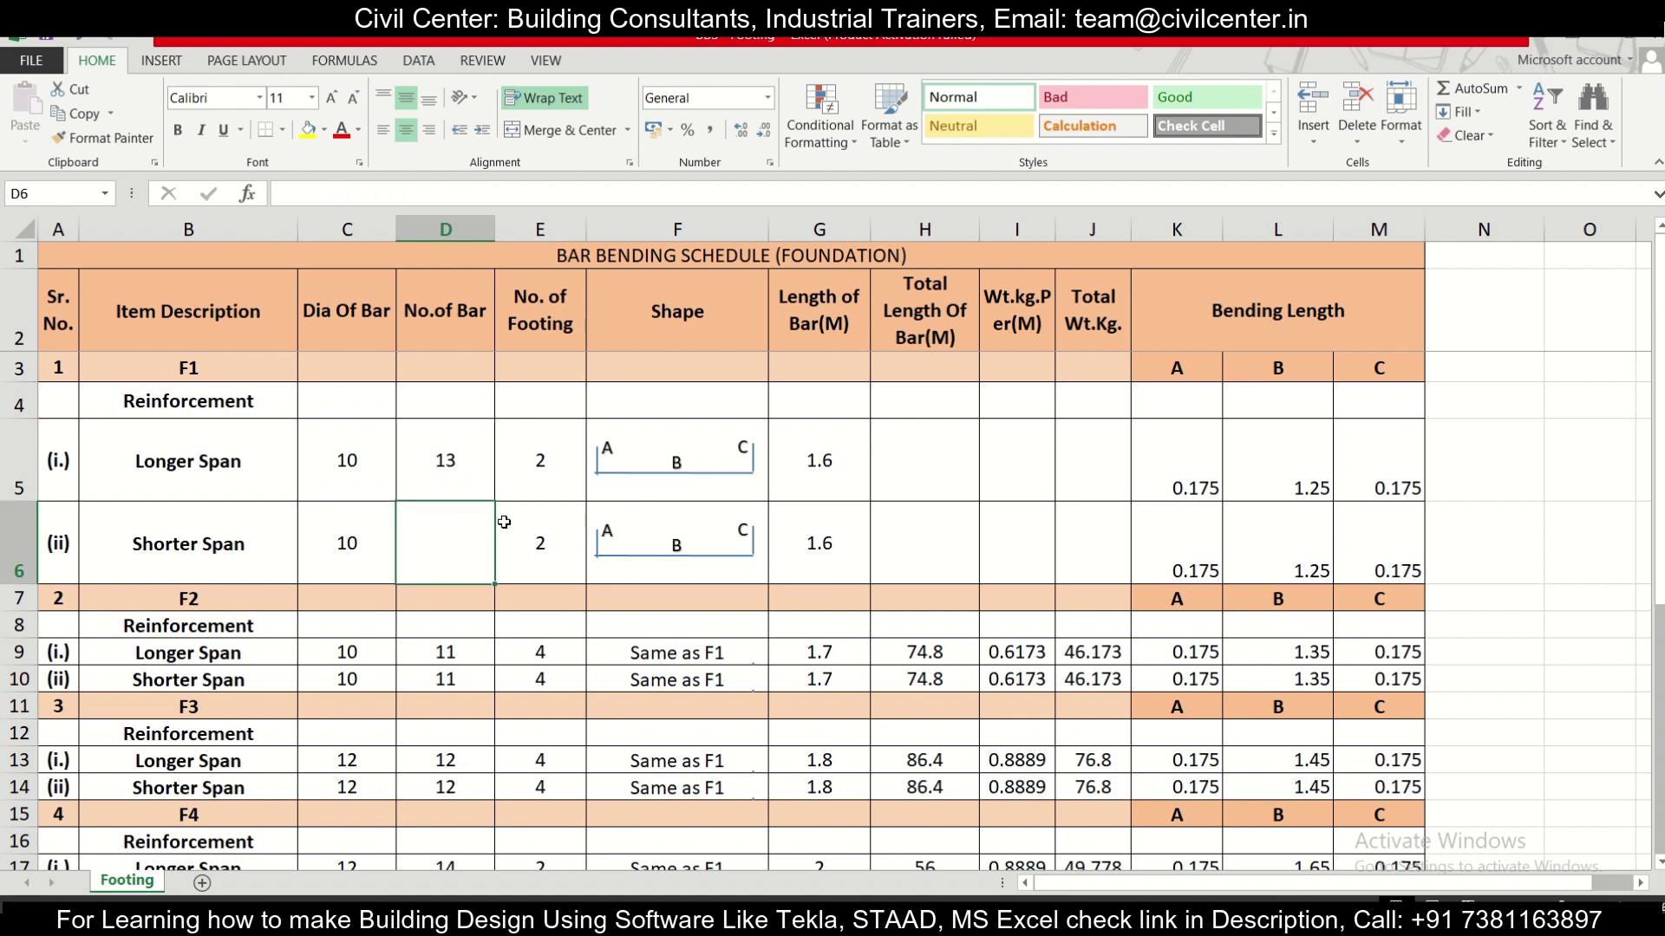
type("=")
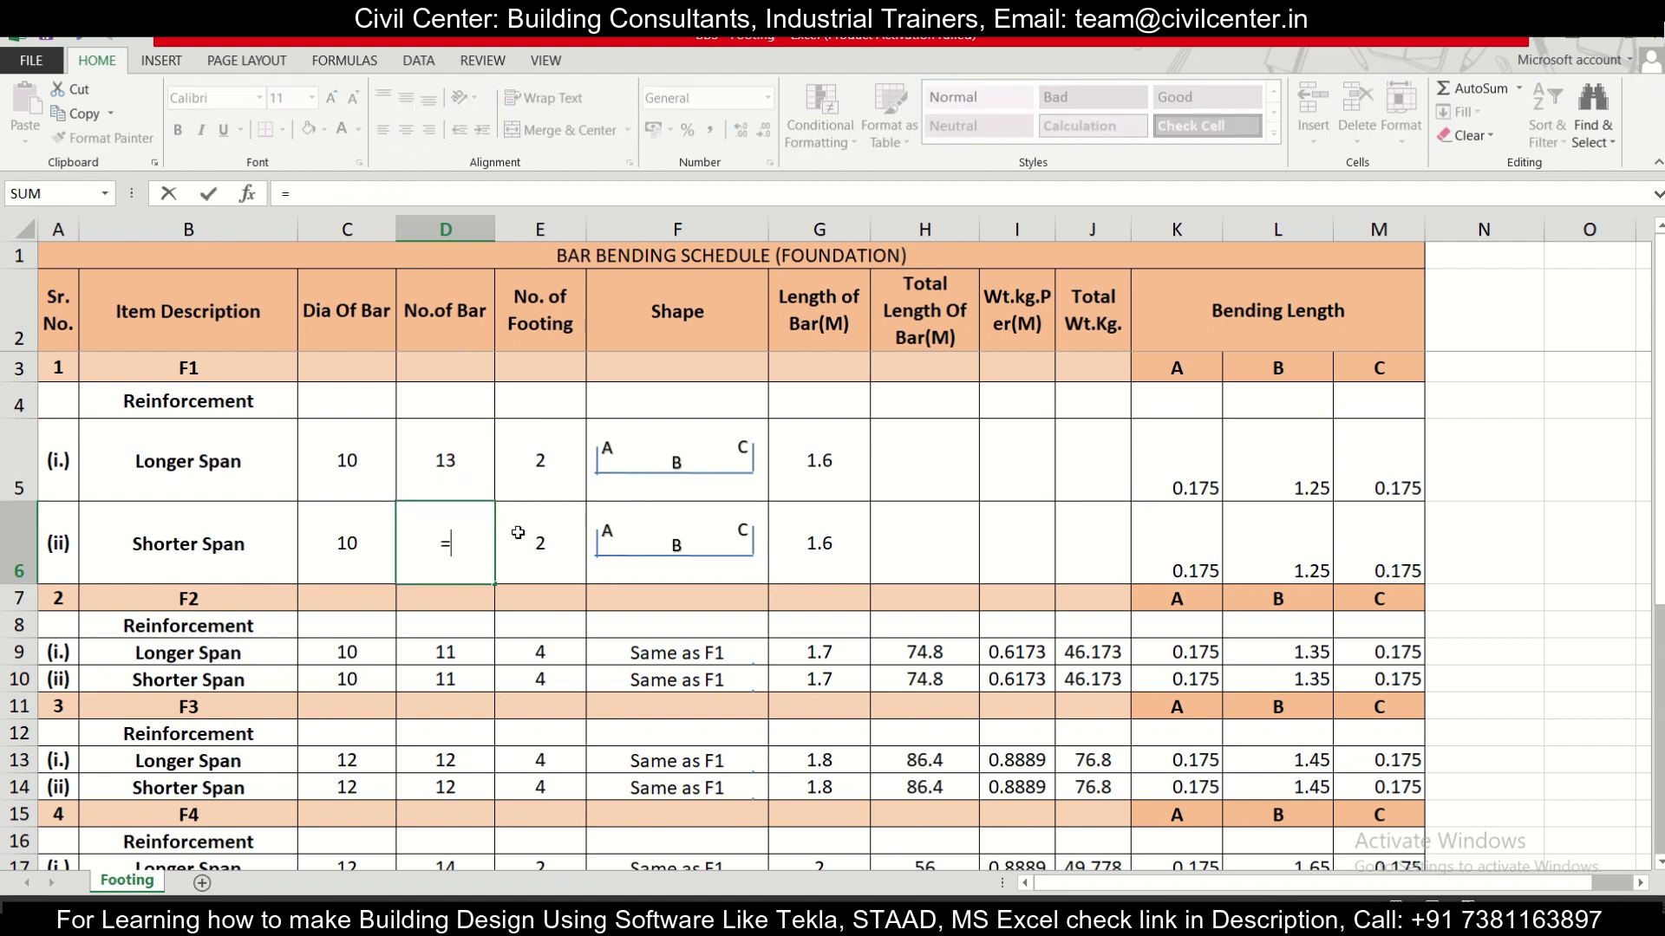
left_click(466, 459)
key("Return")
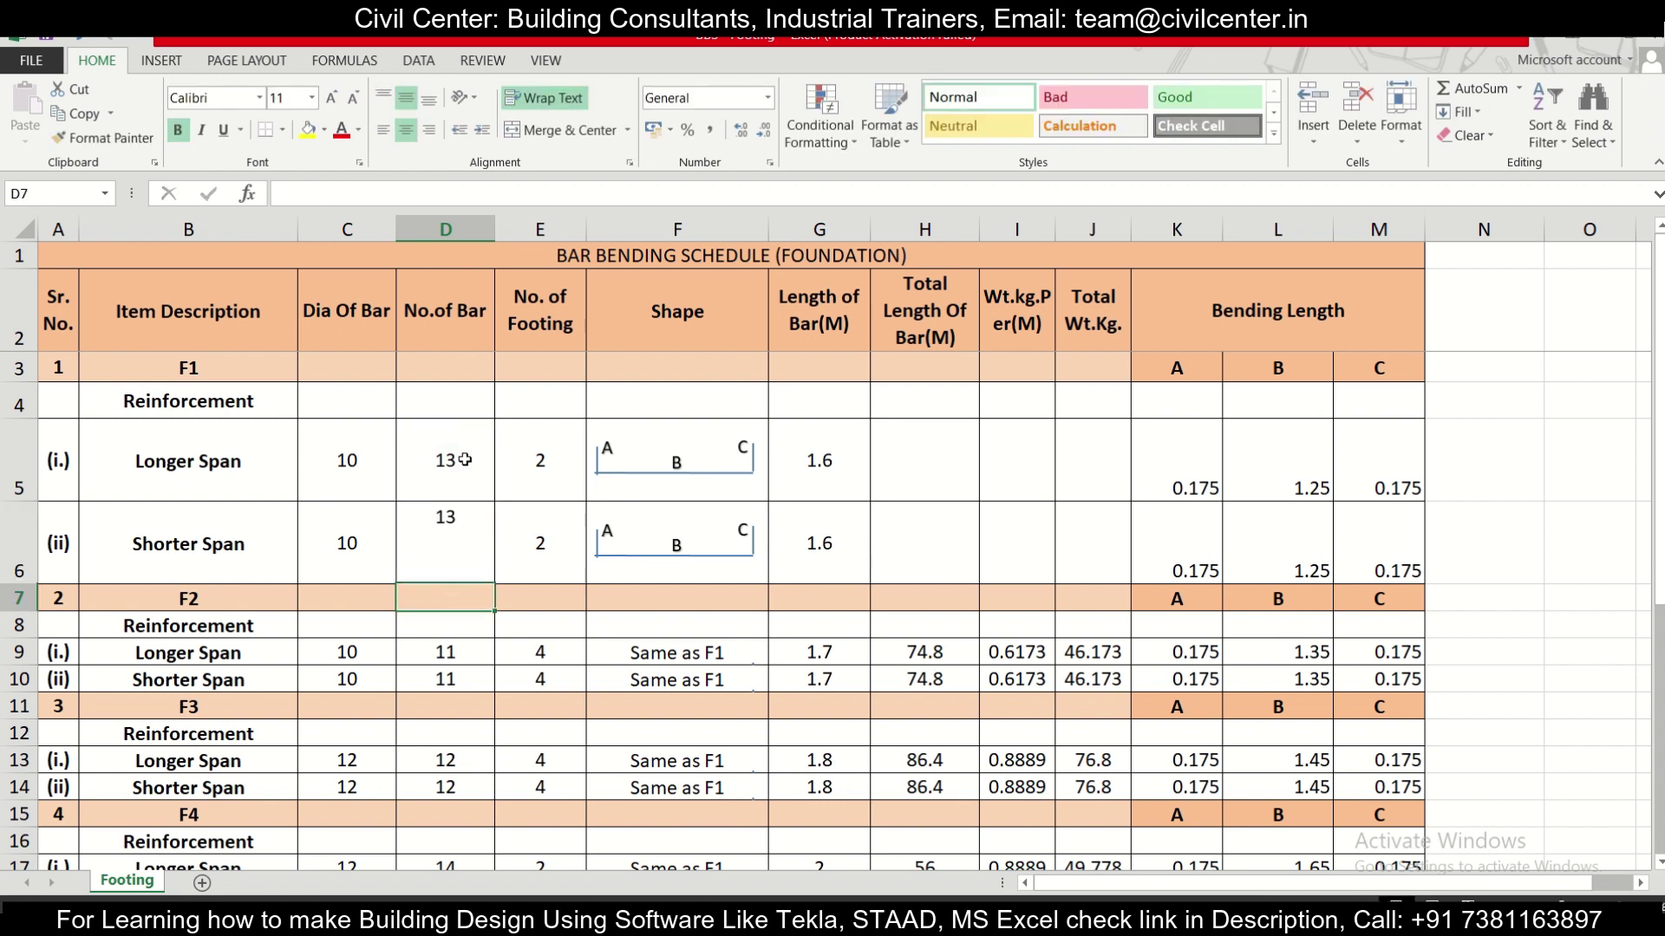
left_click(483, 553)
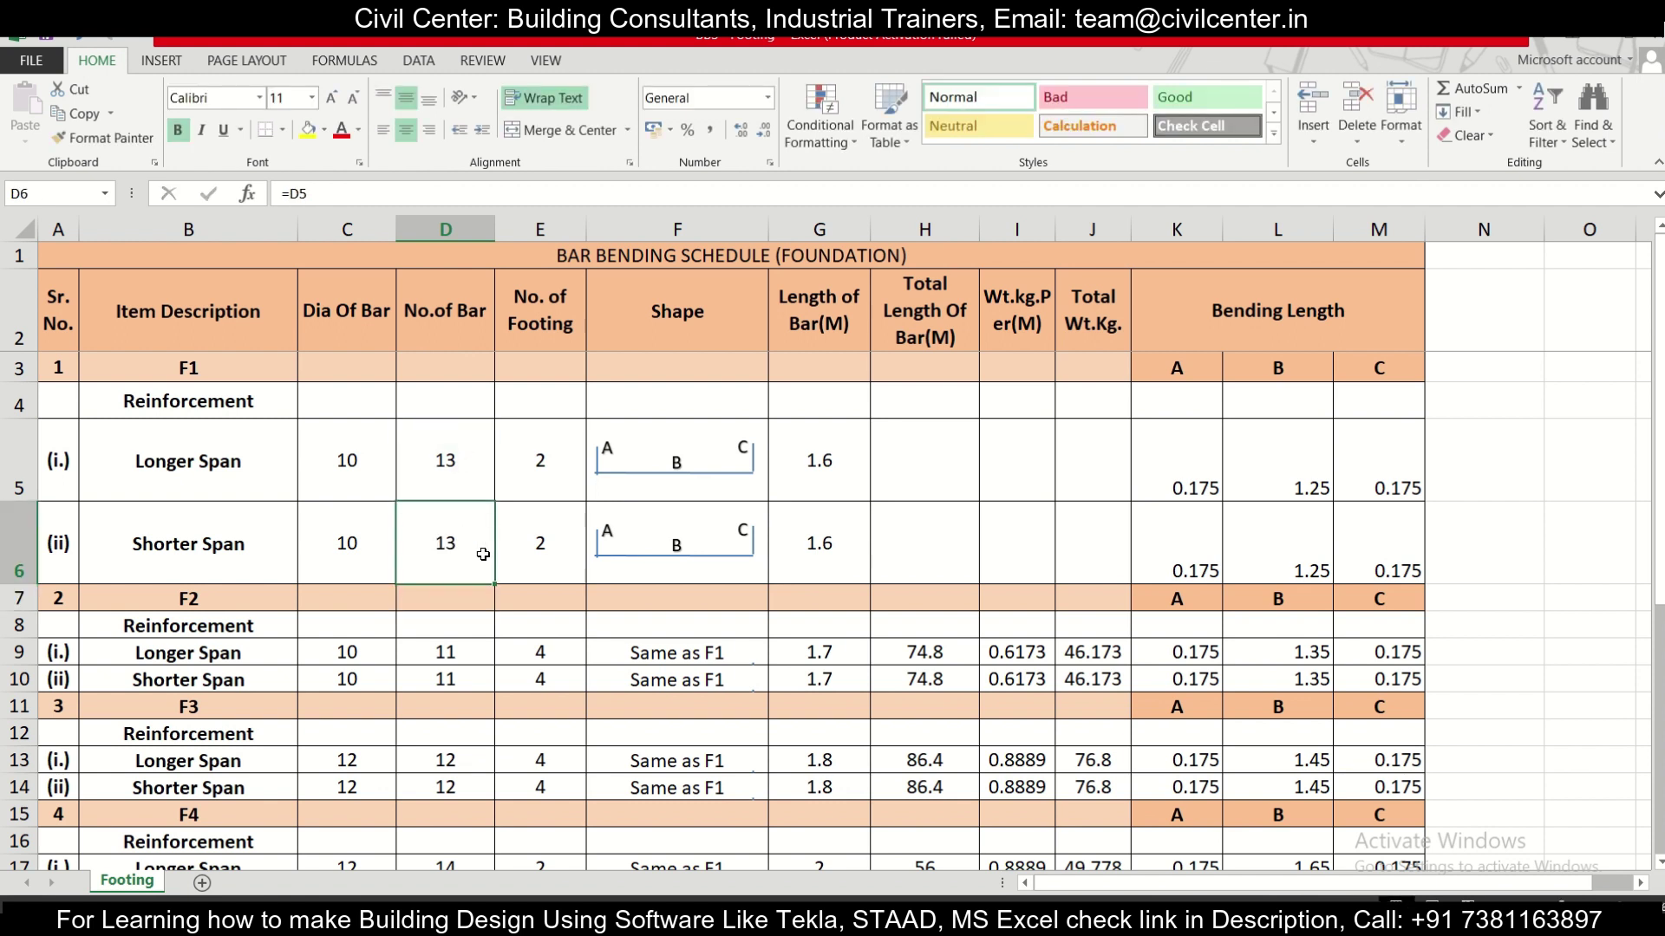
left_click(508, 487)
Step: Enter F1's longer span Total Length of Bar formula as =G5*E5
left_click(922, 503)
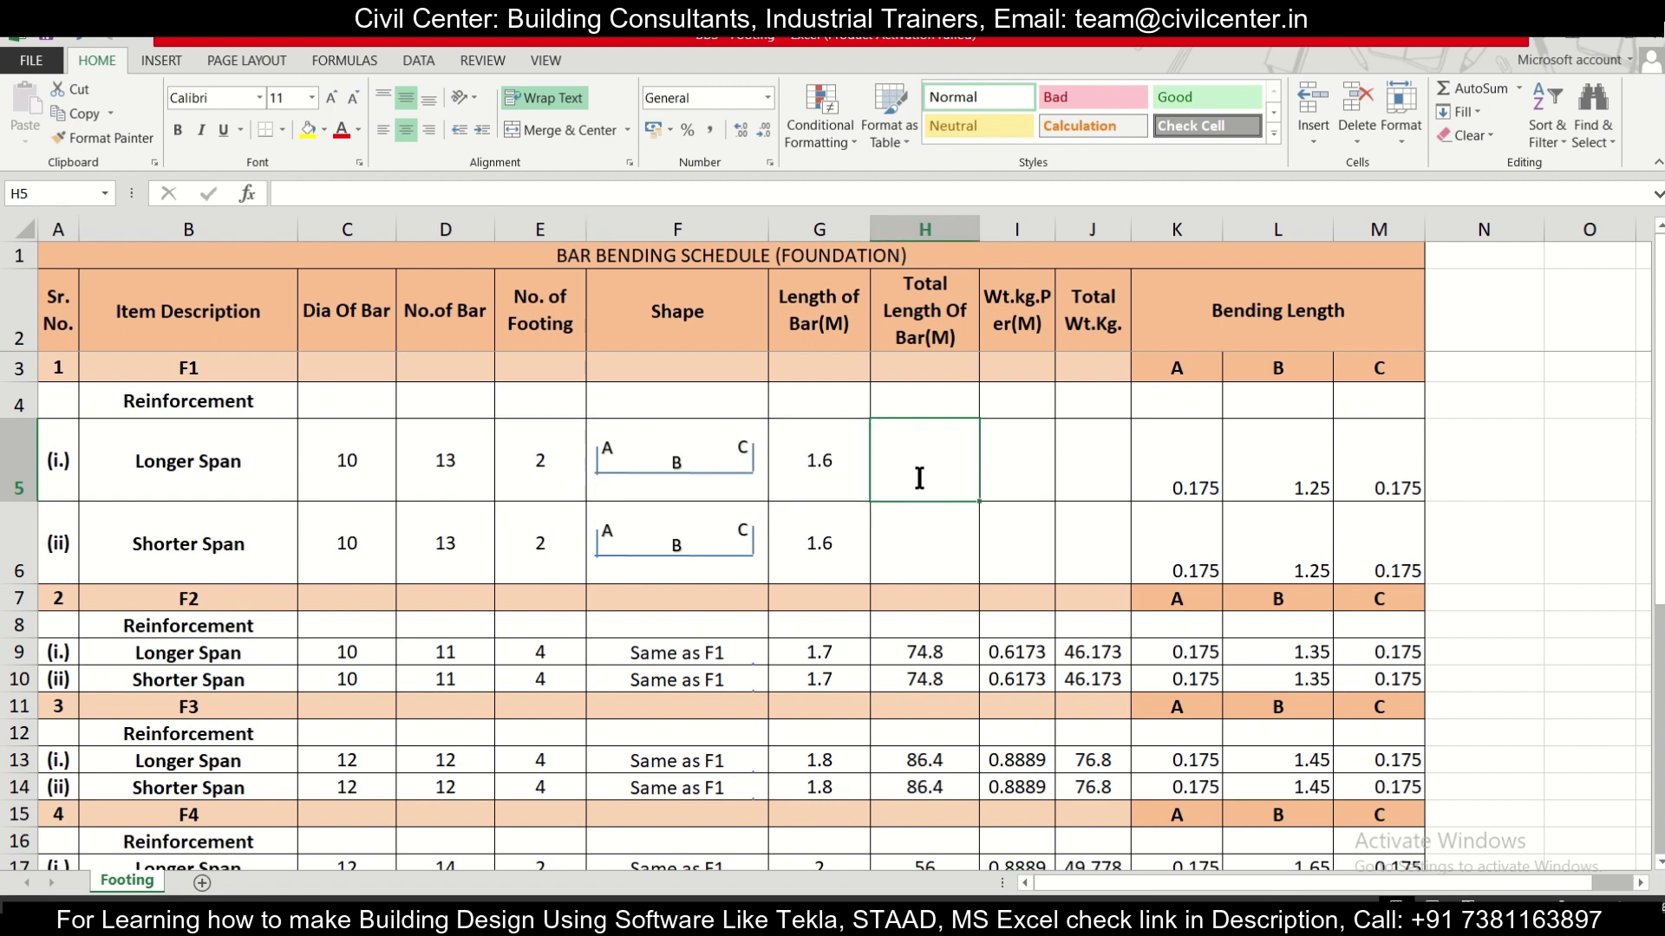
type("=")
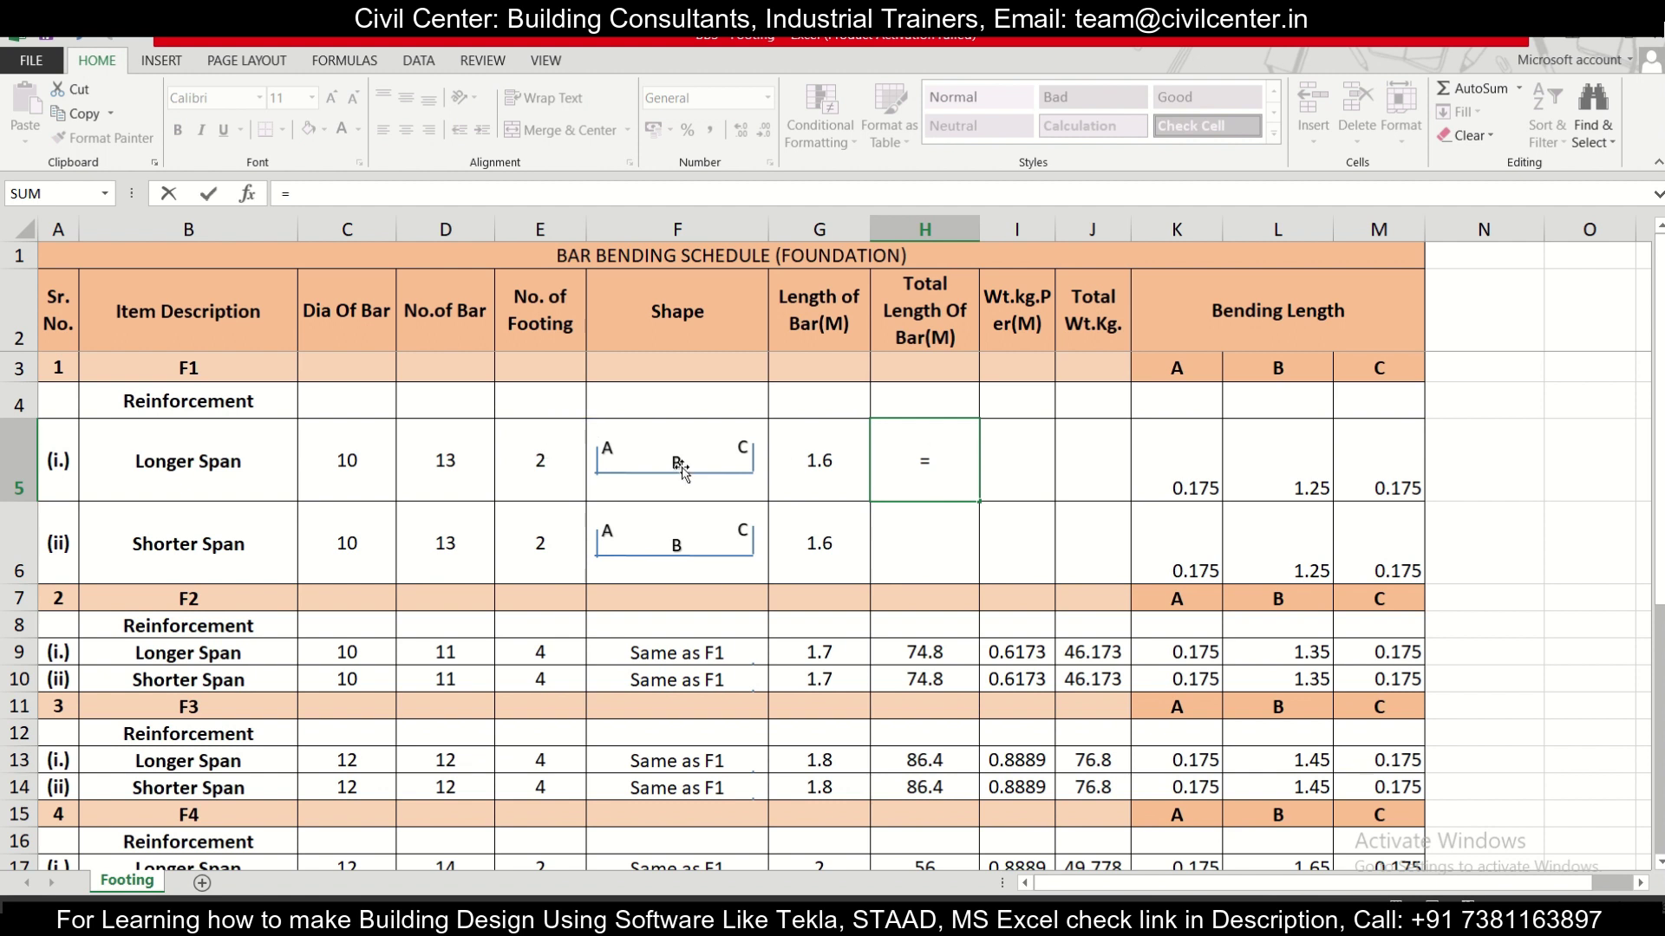
left_click(815, 466)
type("*")
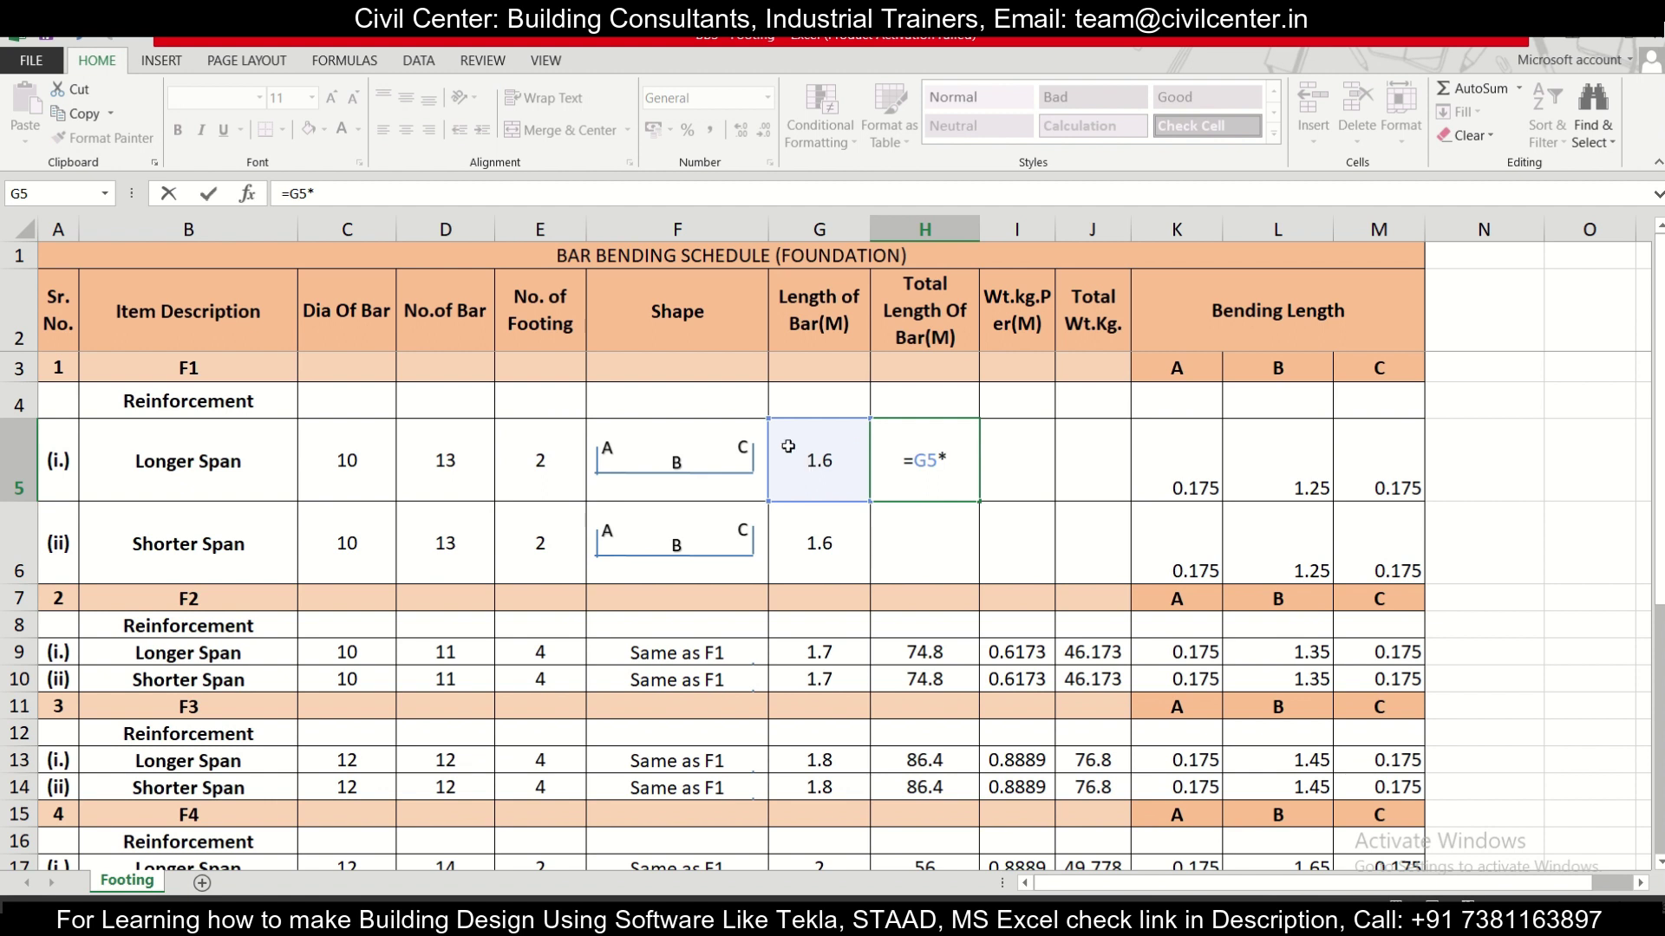
left_click(534, 436)
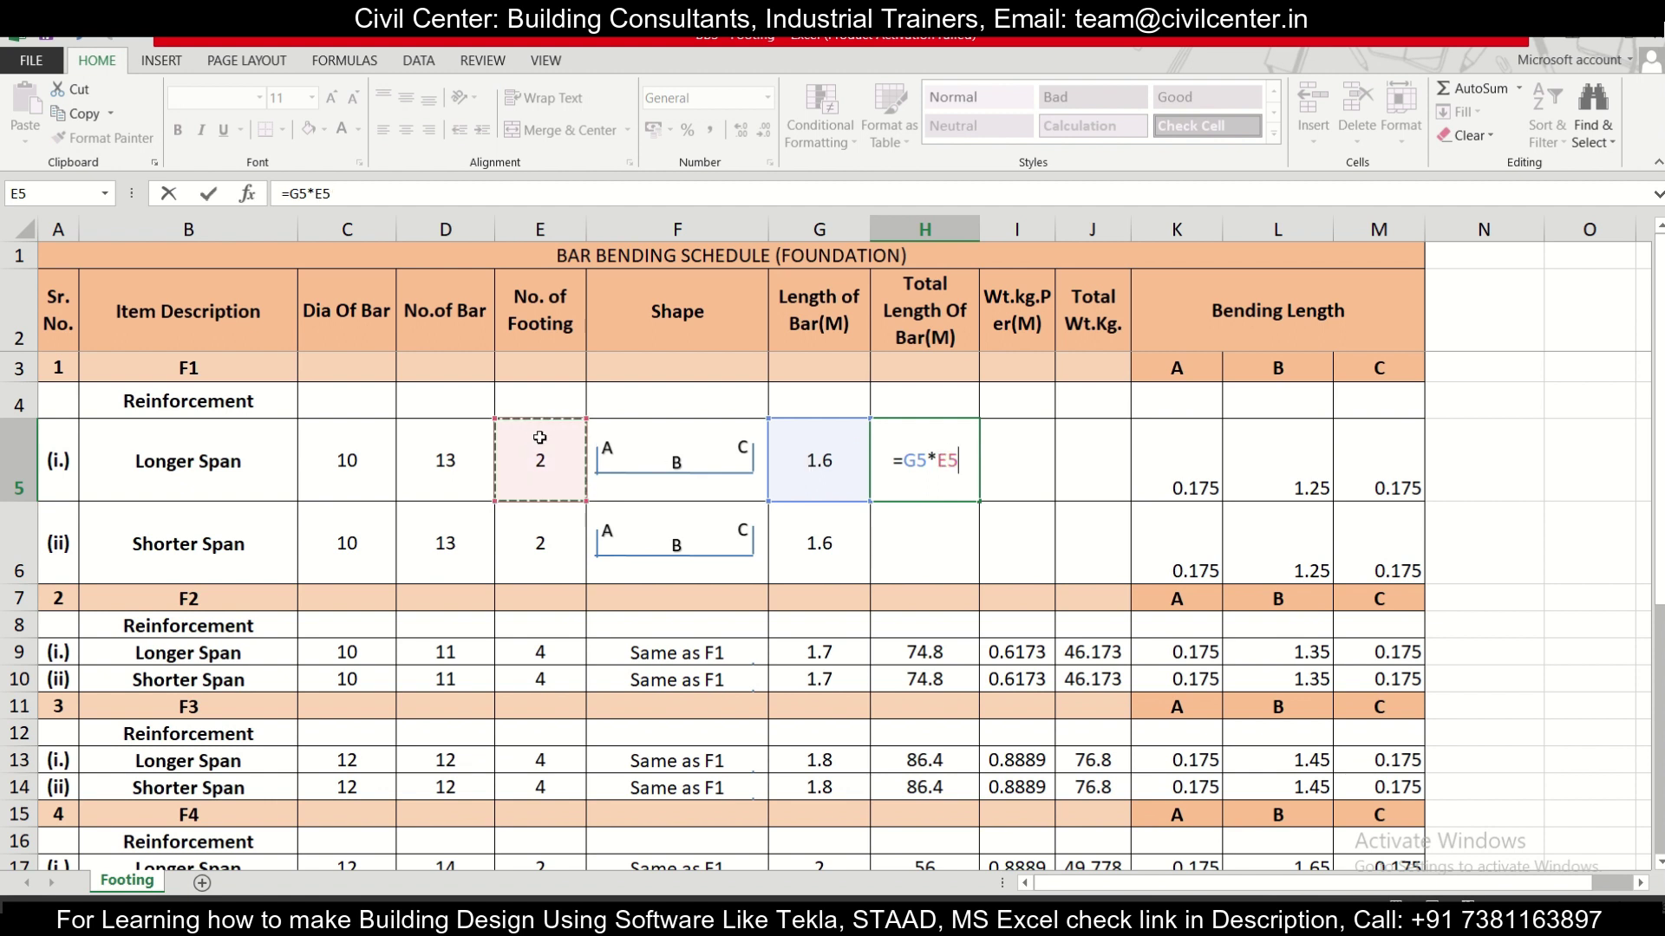
key("Return")
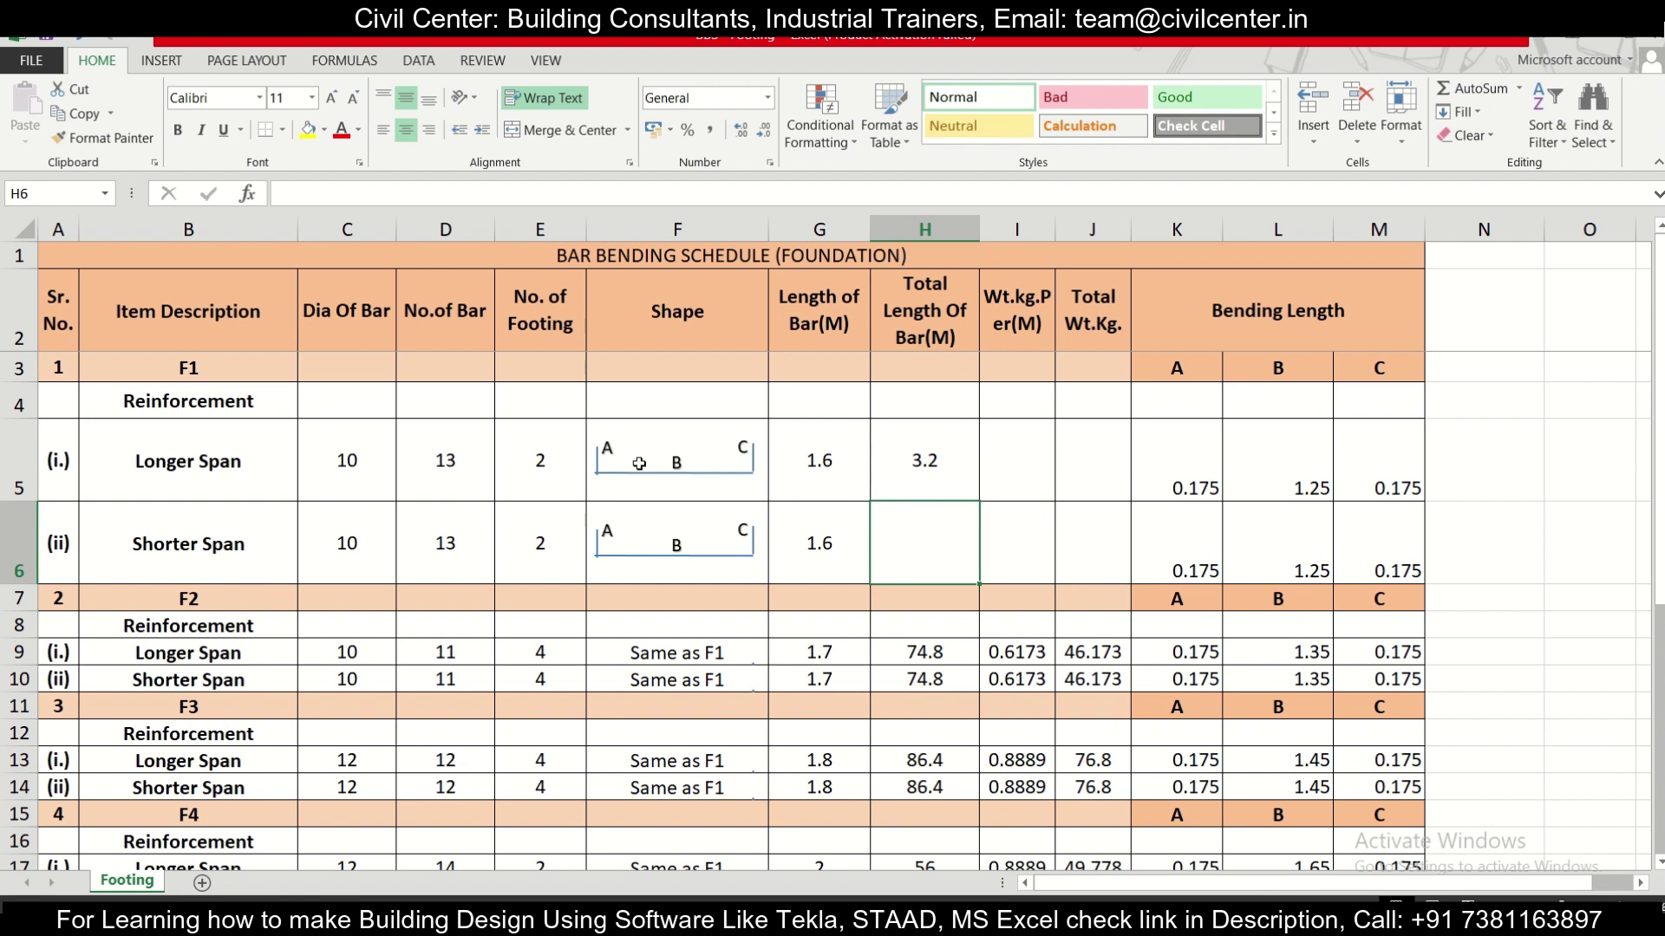
Step: Enter F1's longer span weight per metre formula as =C5^2/162
left_click(1008, 470)
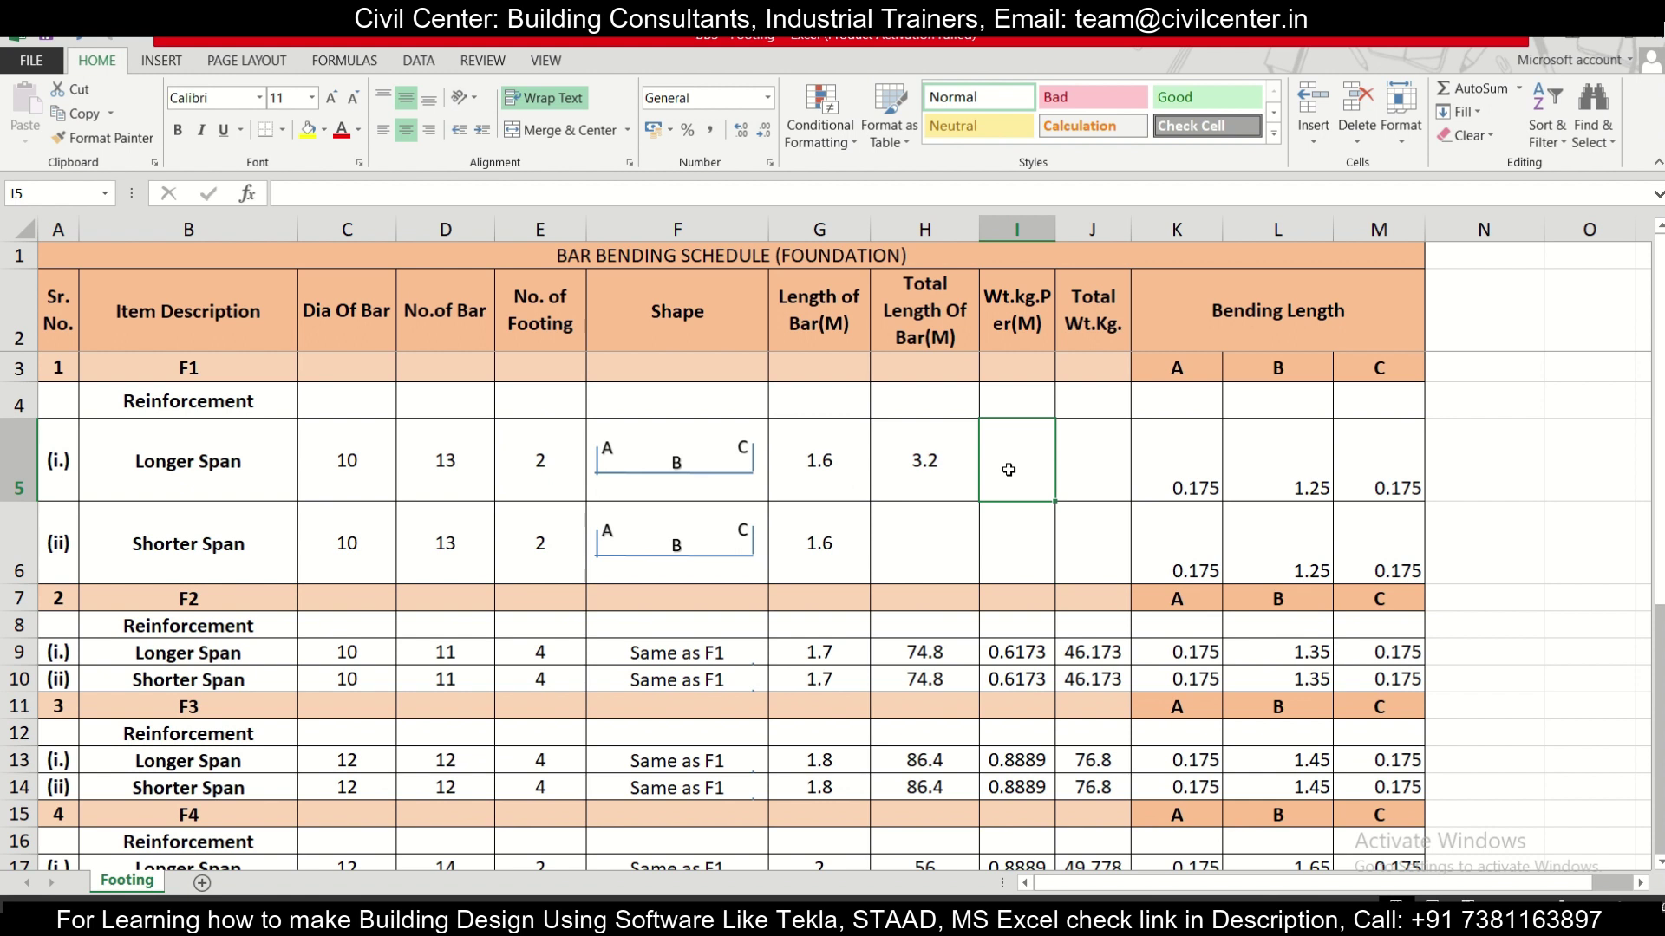
type("=")
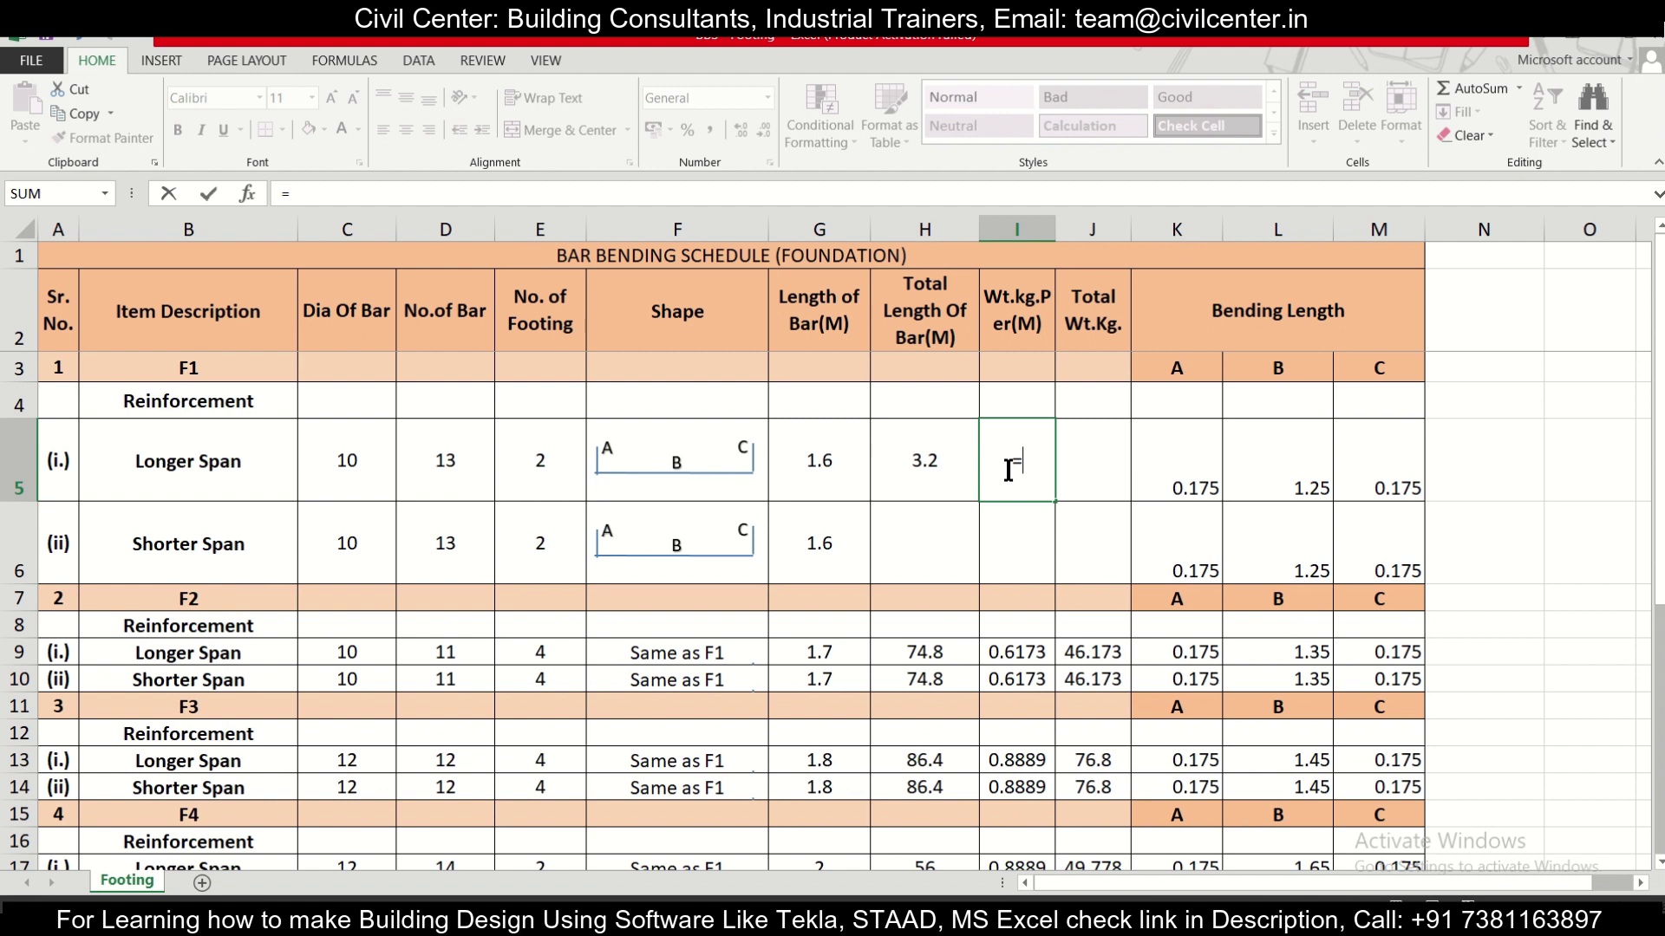
left_click(373, 459)
left_click(327, 198)
type("^")
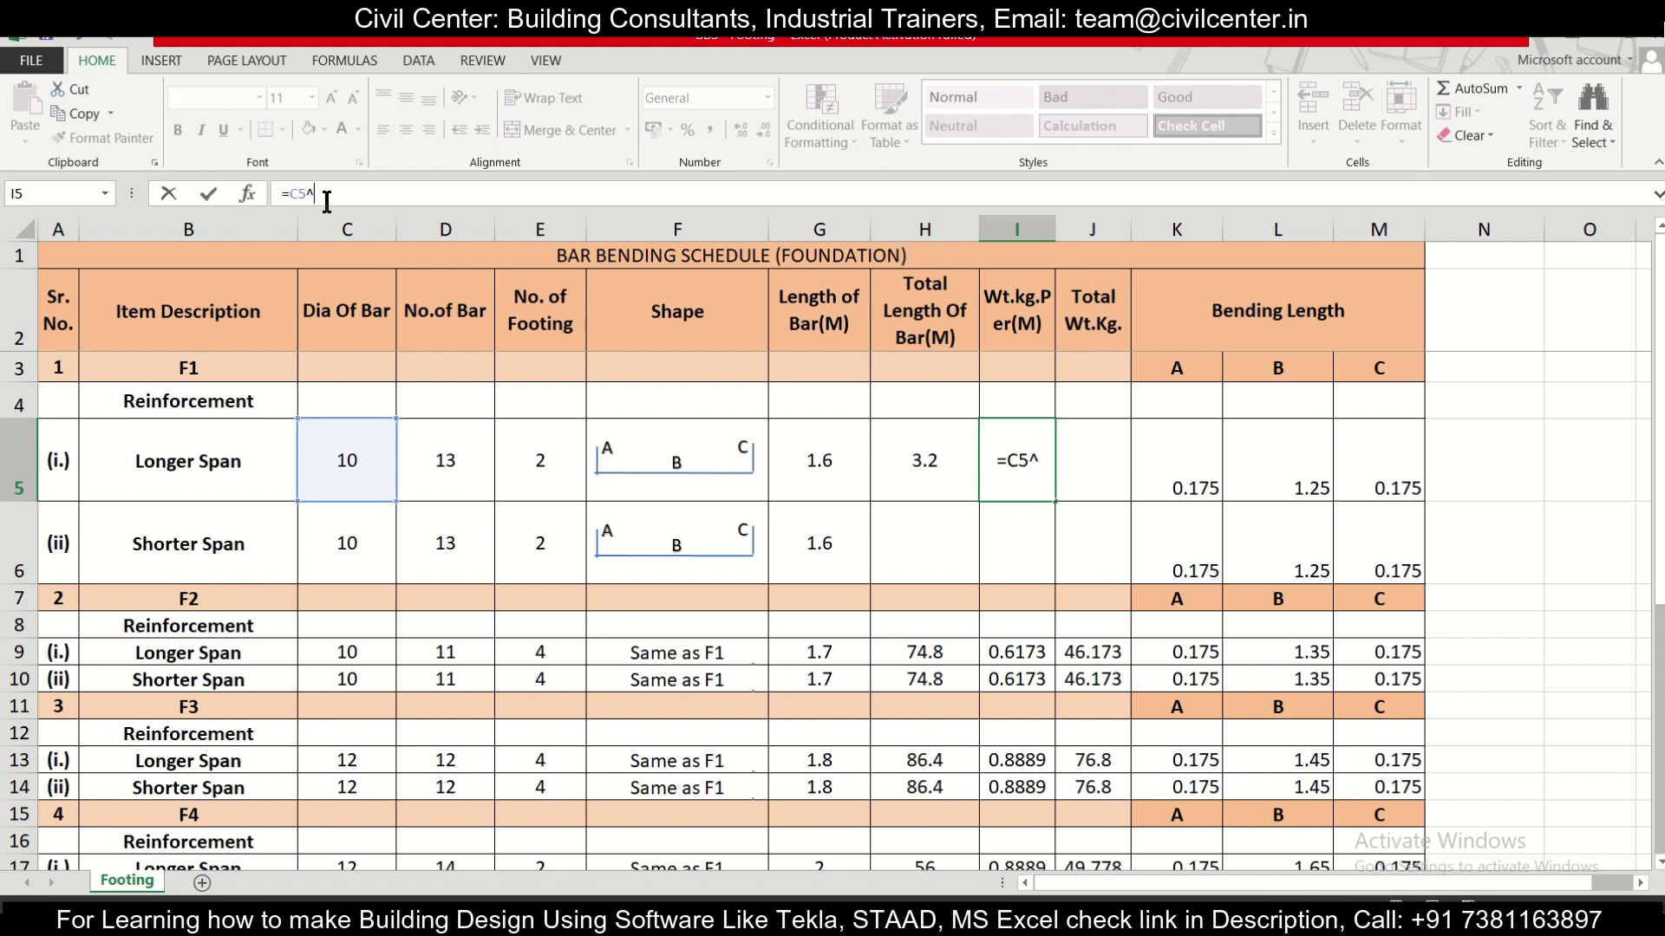
type("/162")
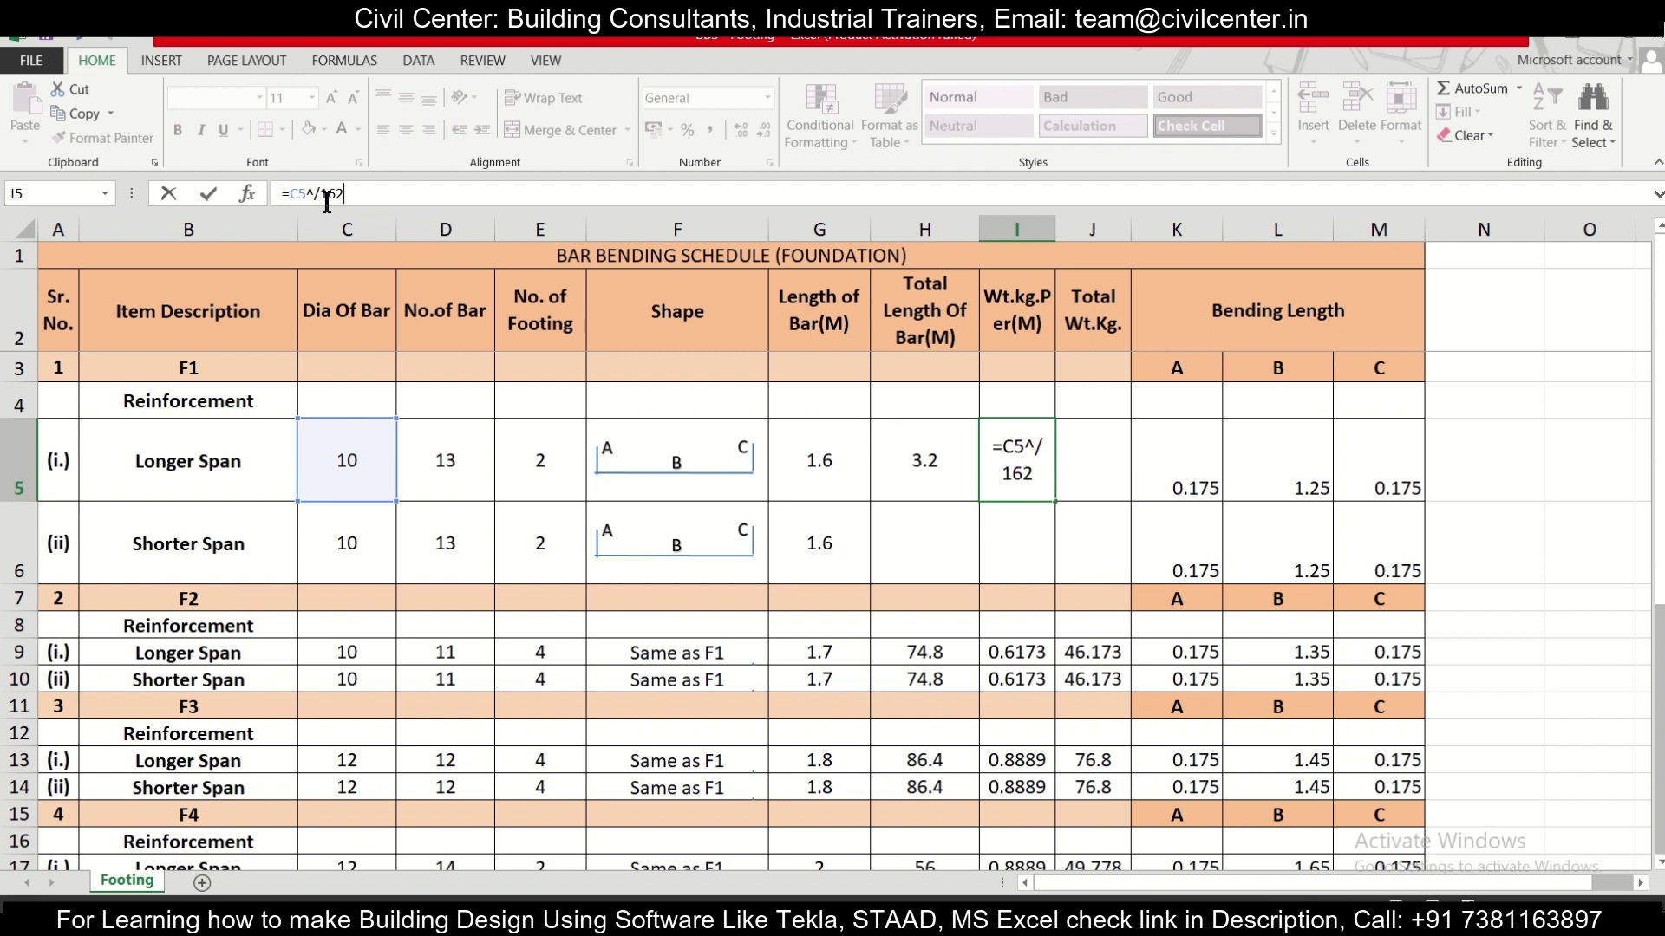
key("Return")
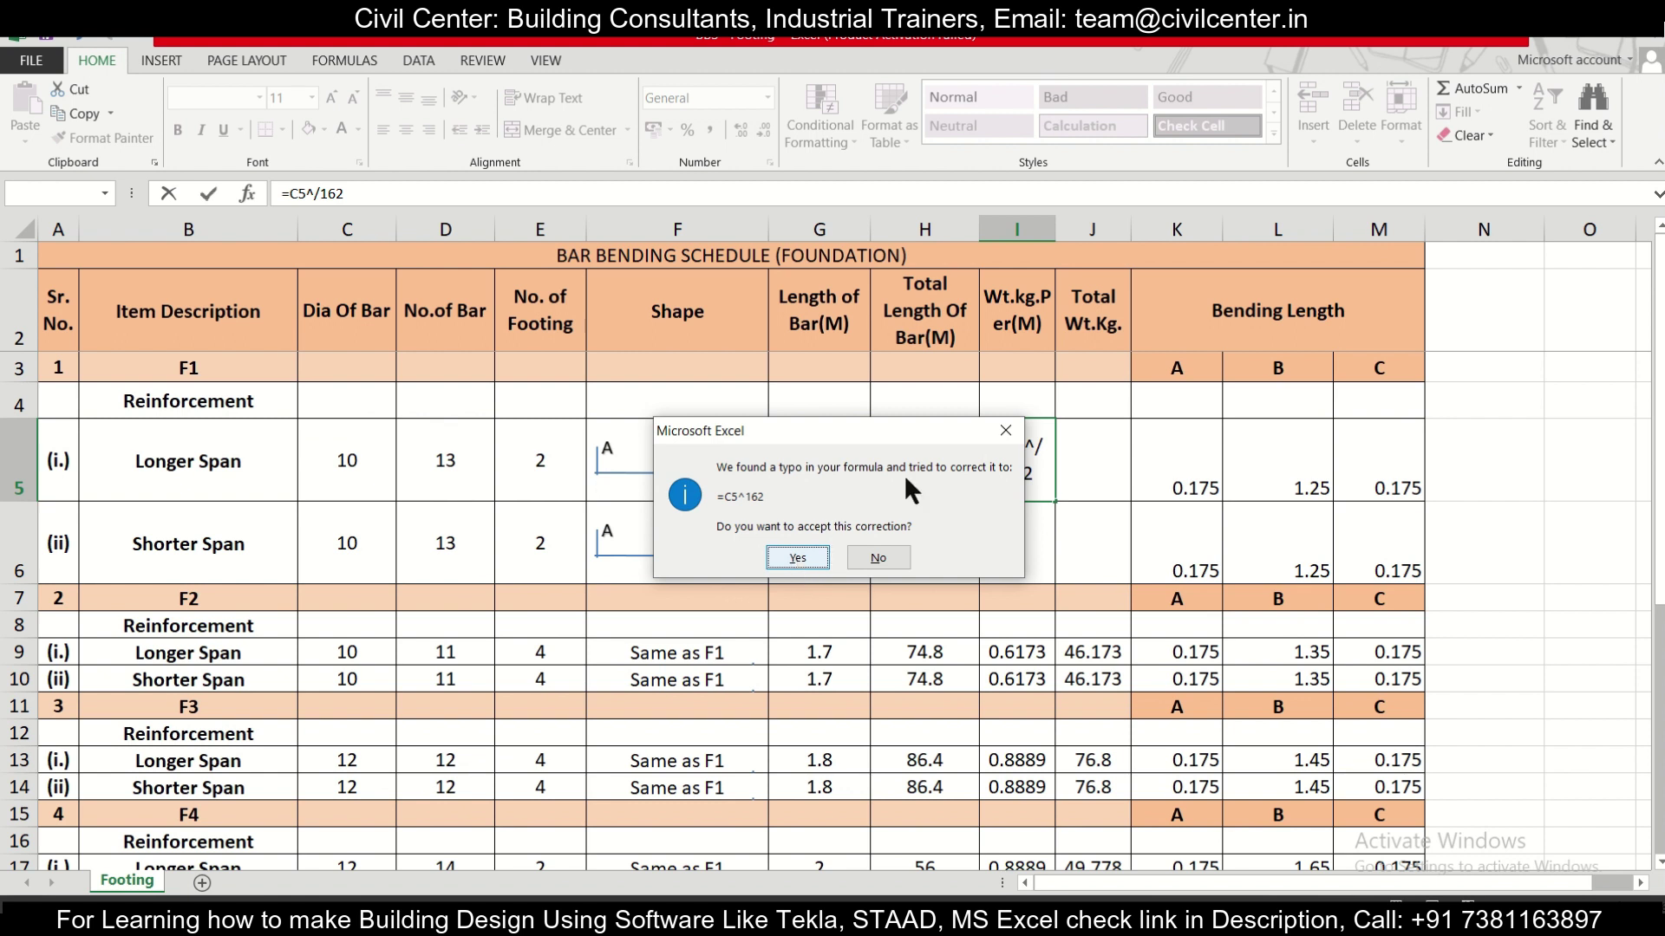
key("n")
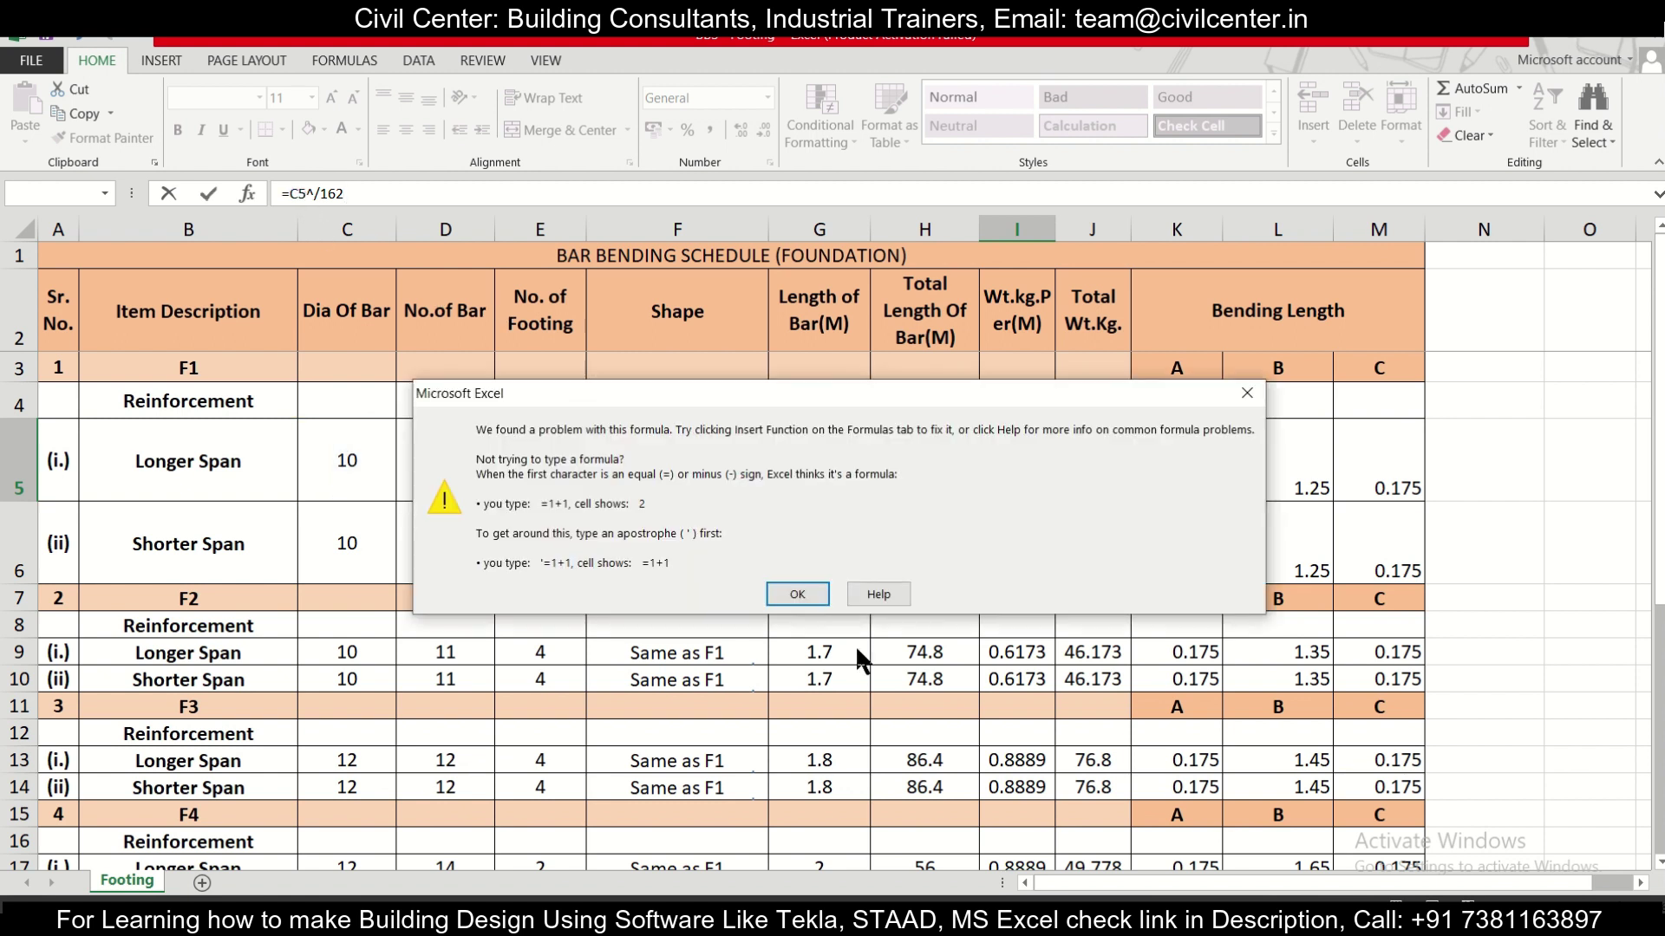
left_click(1246, 393)
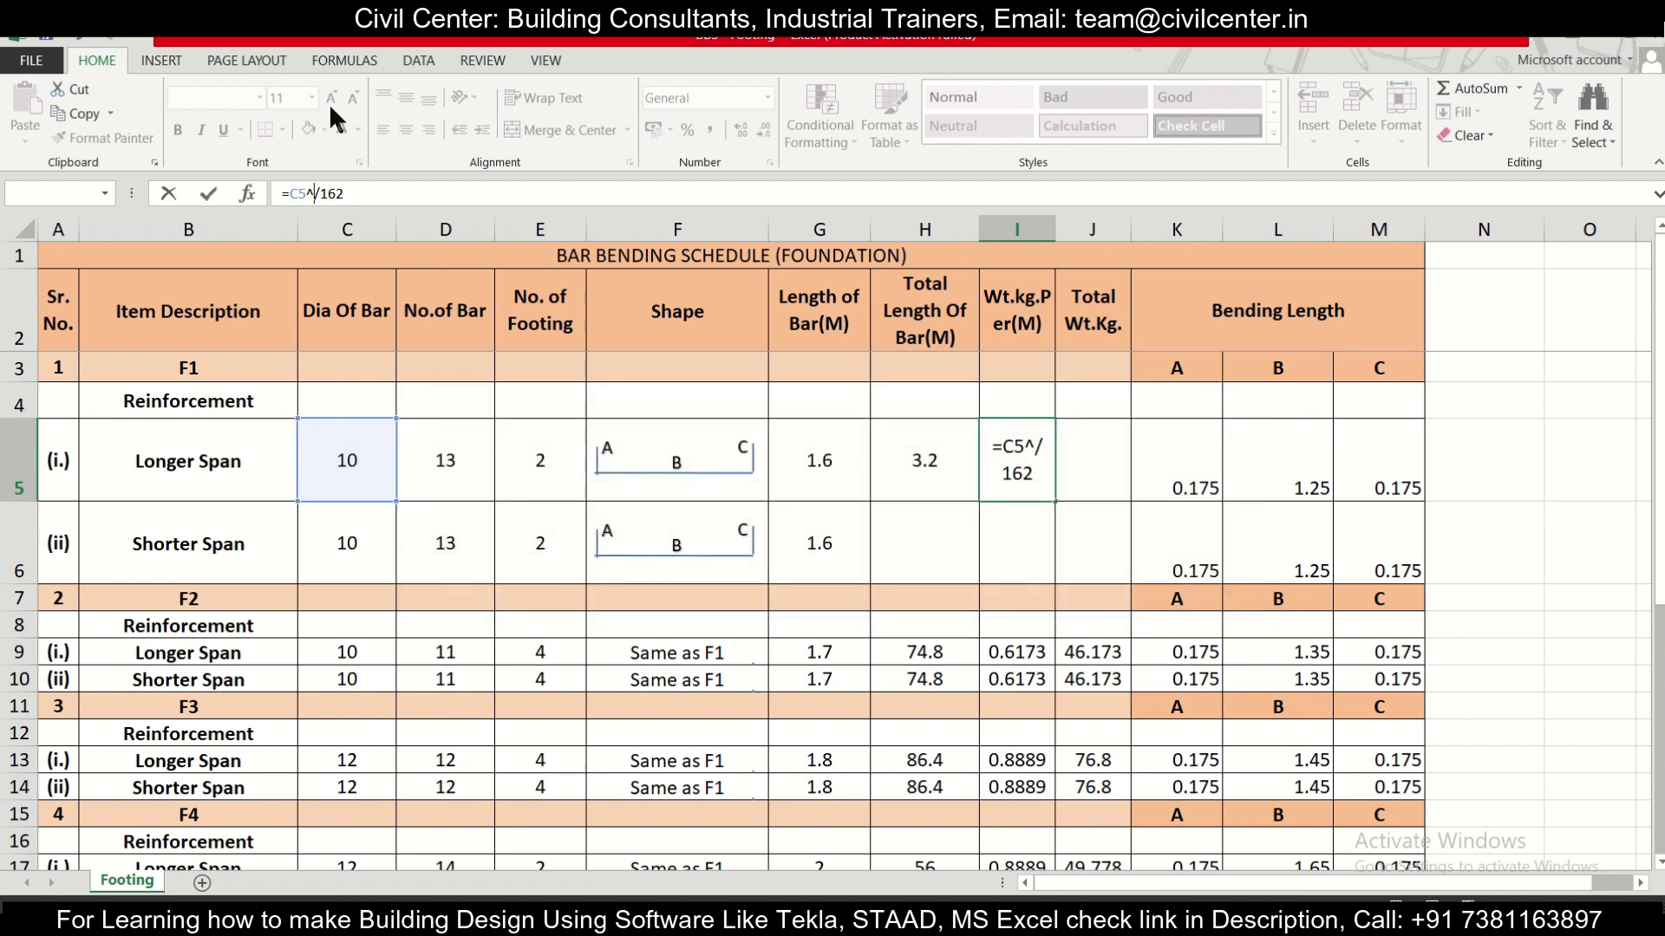
type("2")
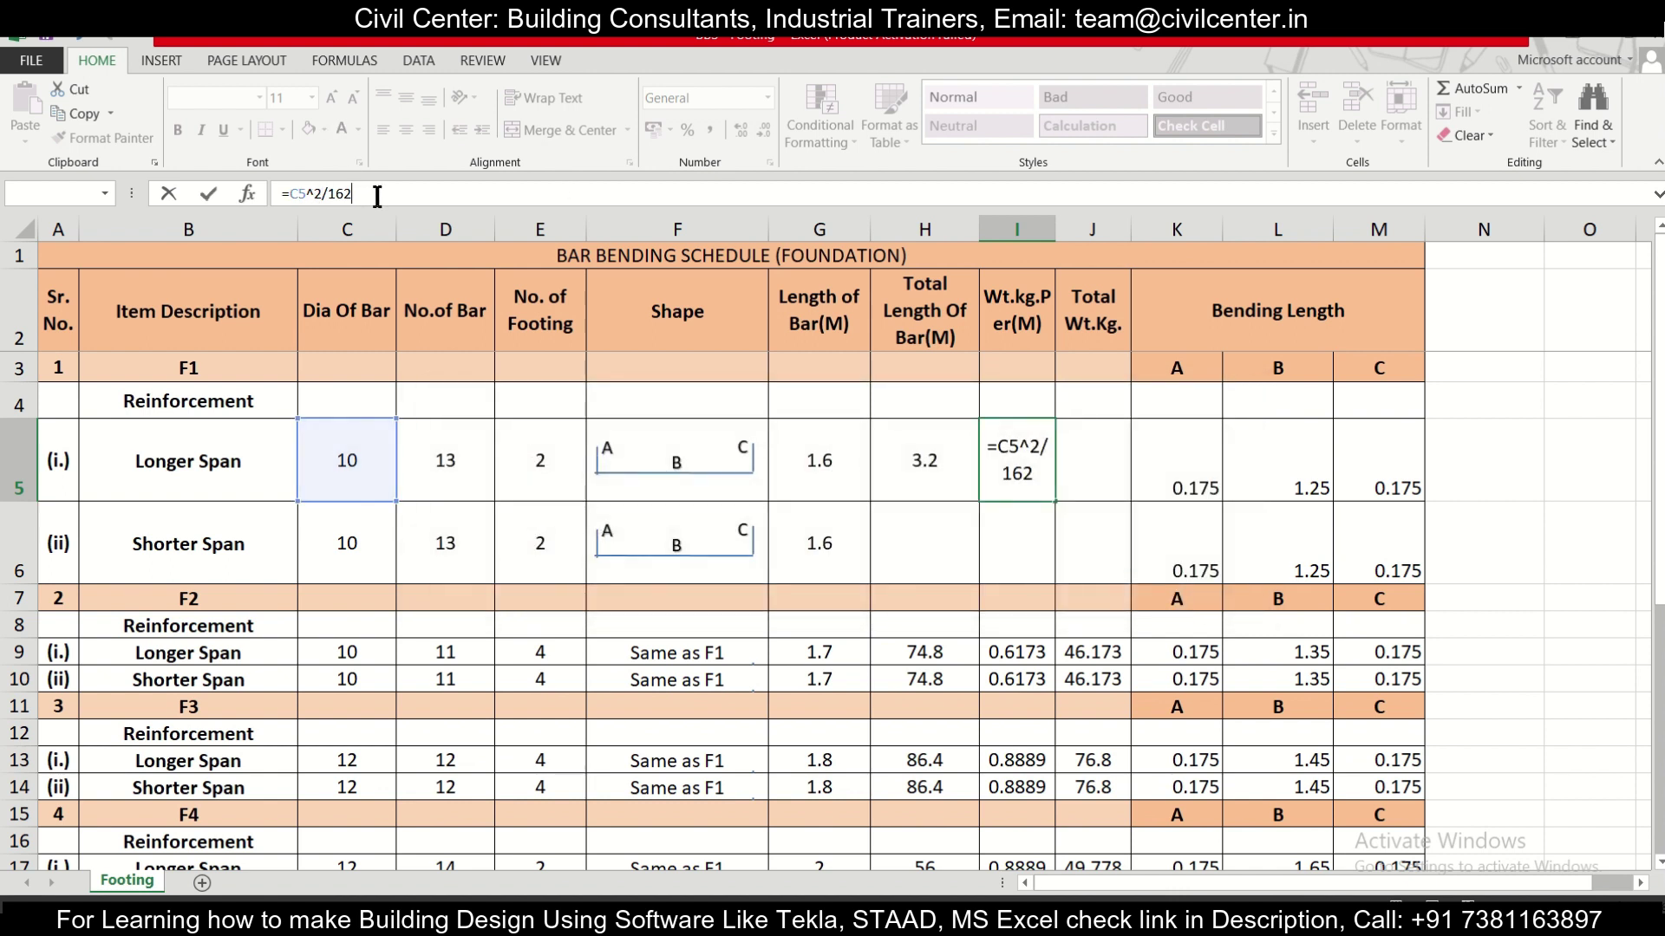
key("Return")
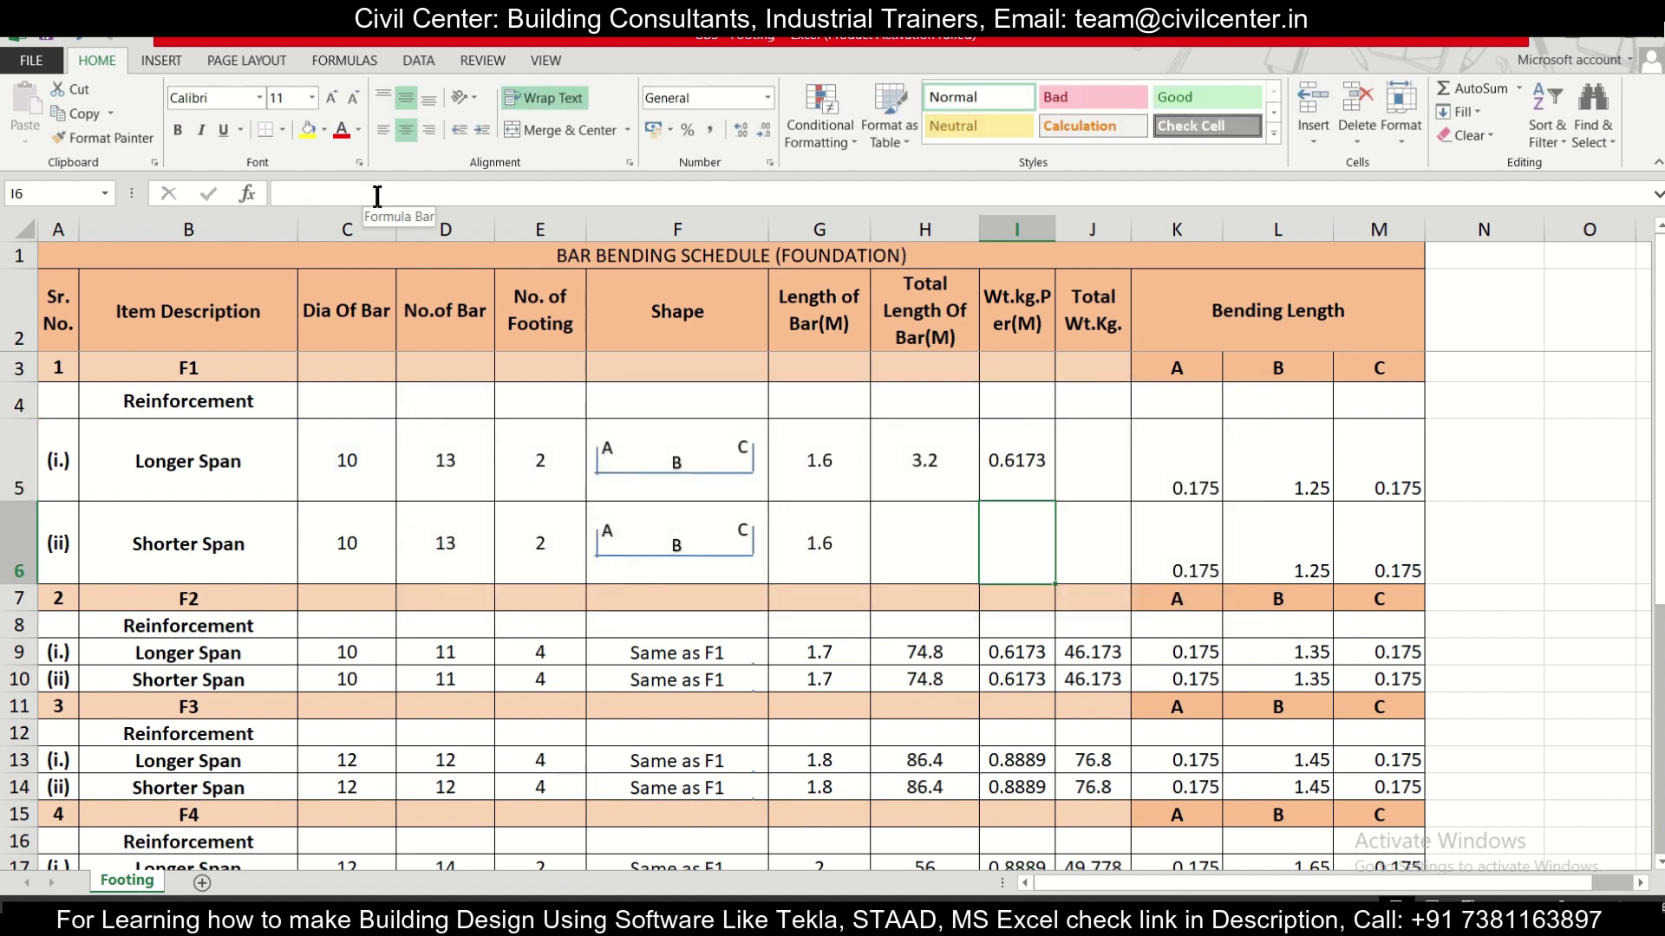
Step: Bracket the squared diameter in F1's longer span weight per metre formula, making it =(C5^2)/162
left_click(1048, 472)
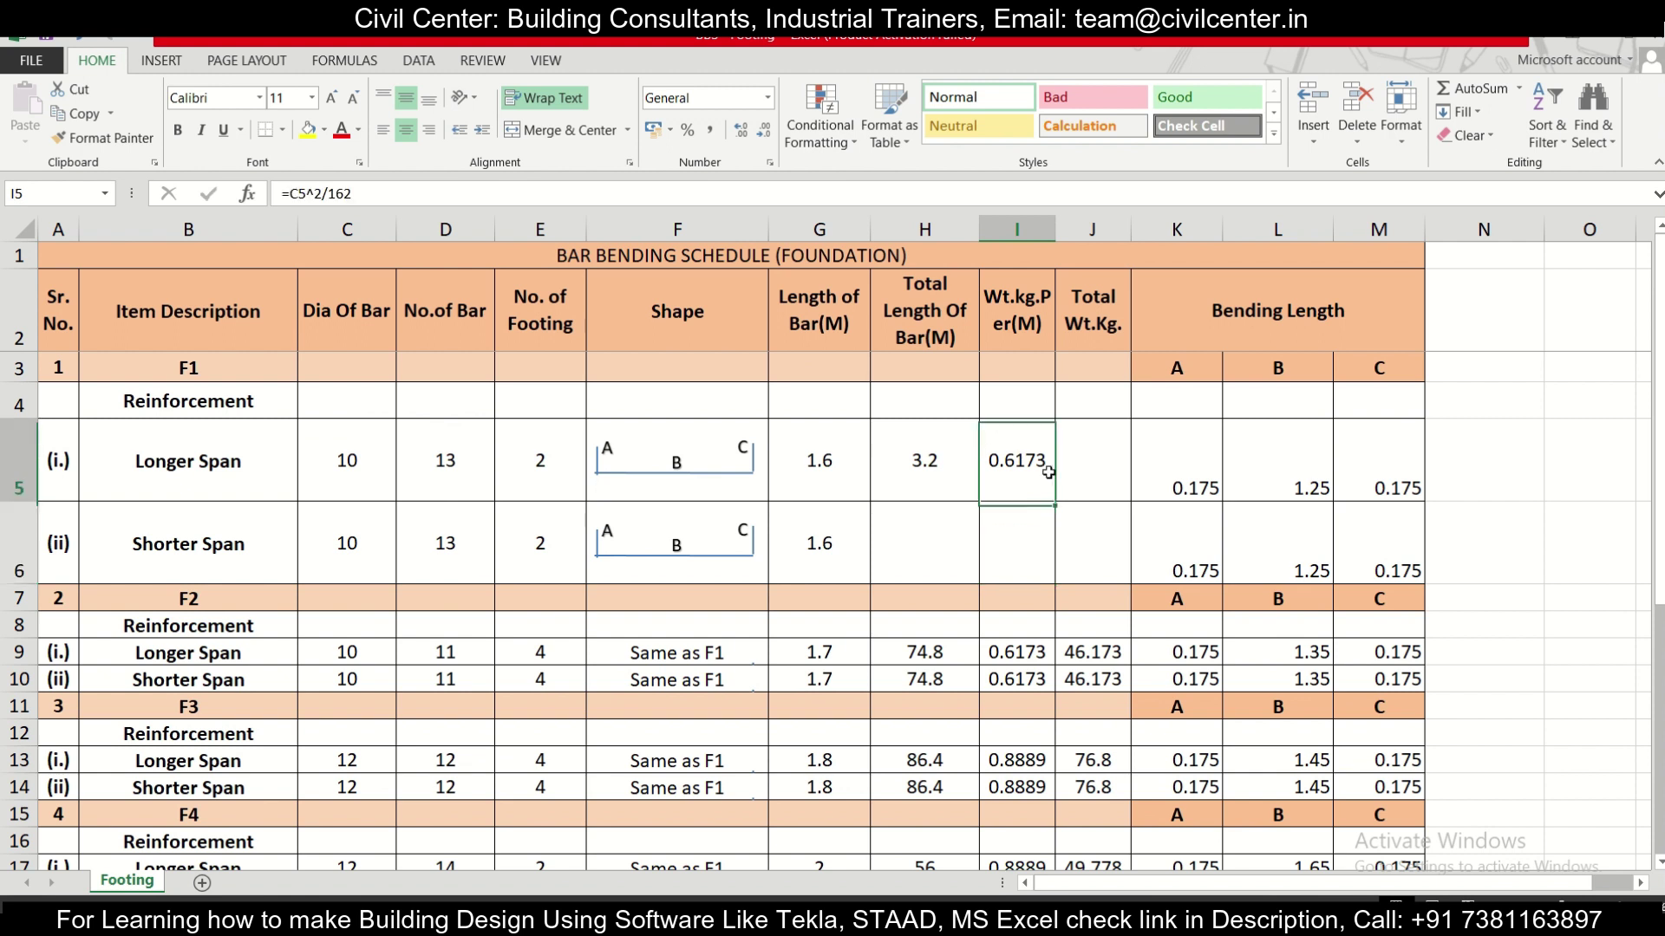
left_click(292, 196)
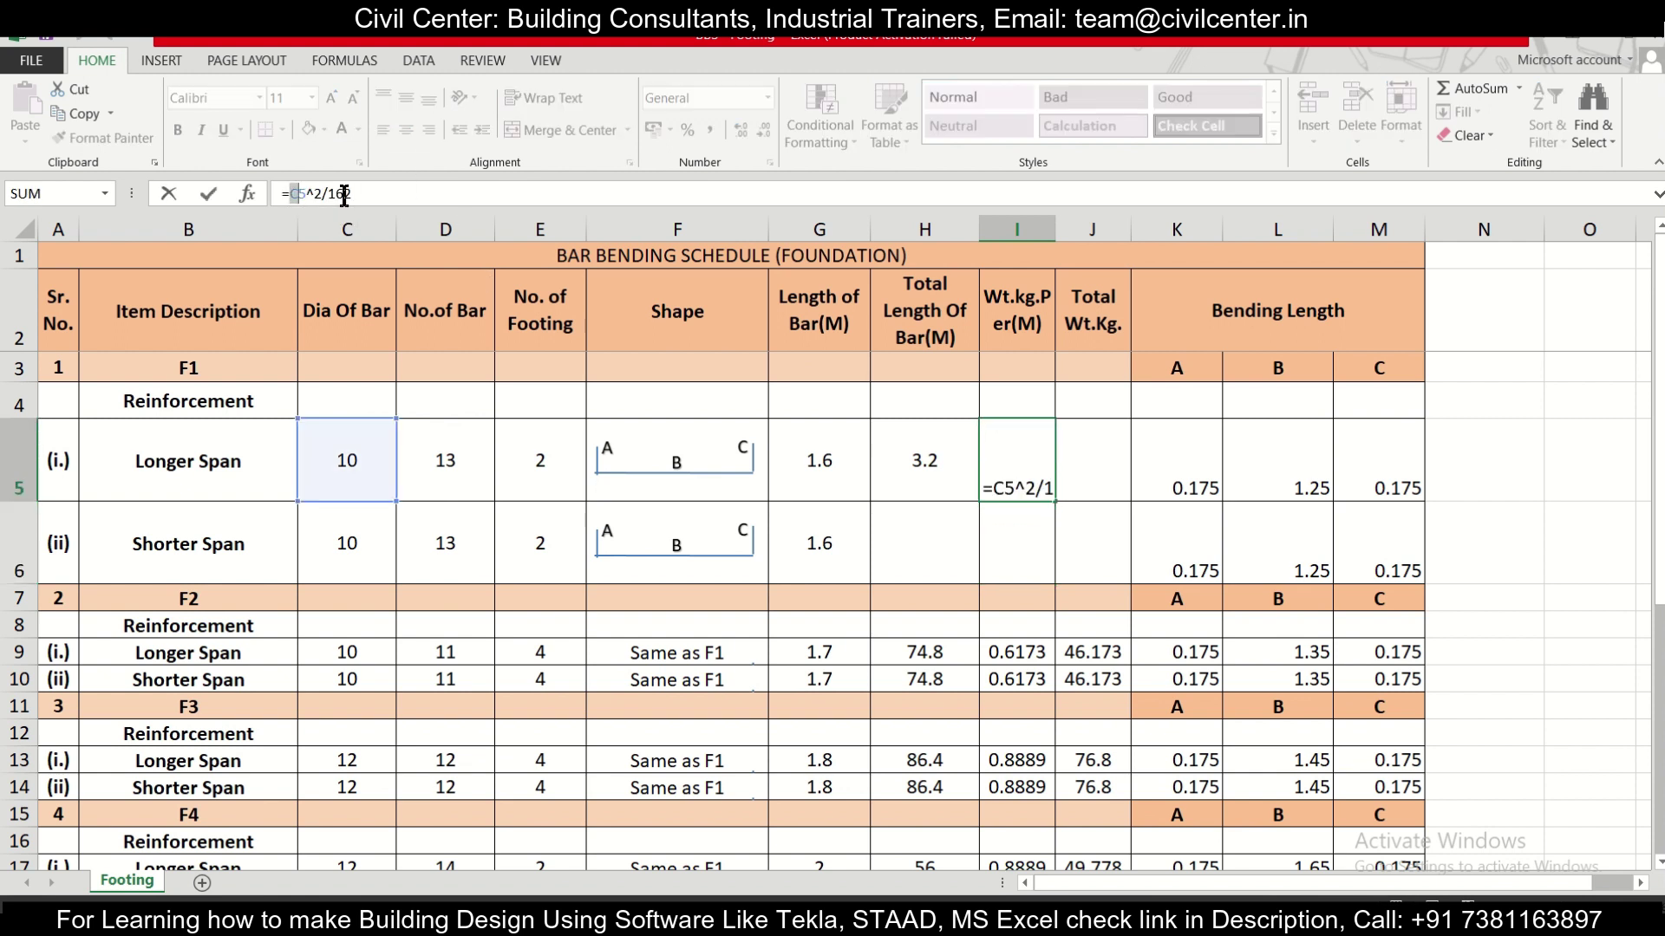
type("(")
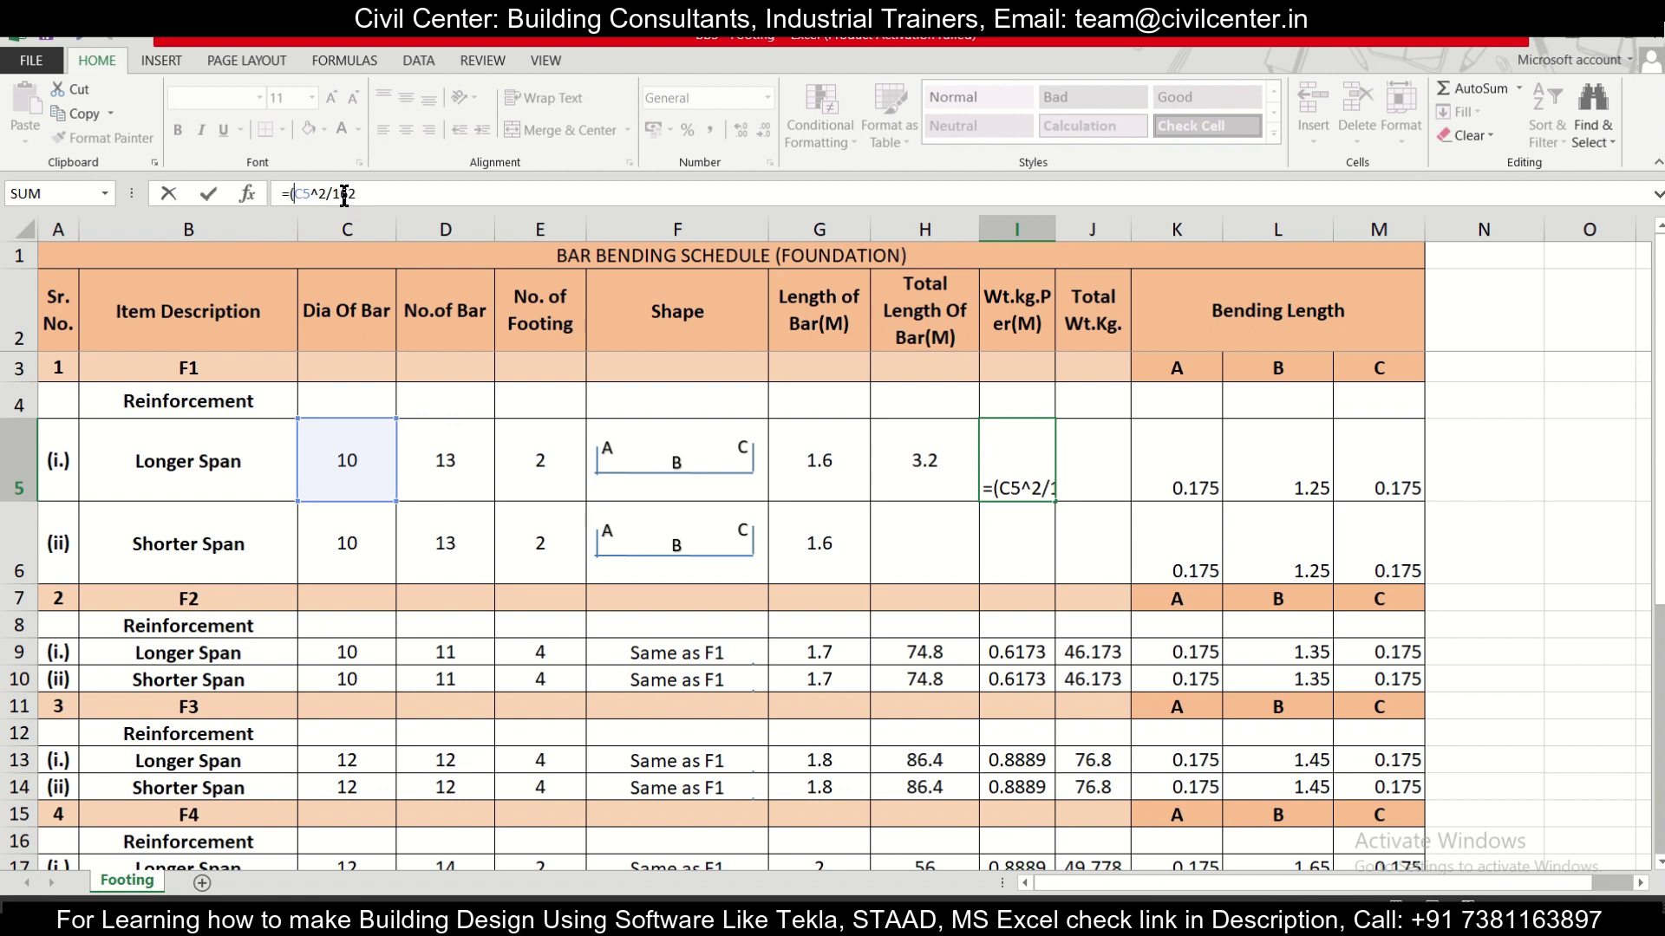
type(")")
key("Return")
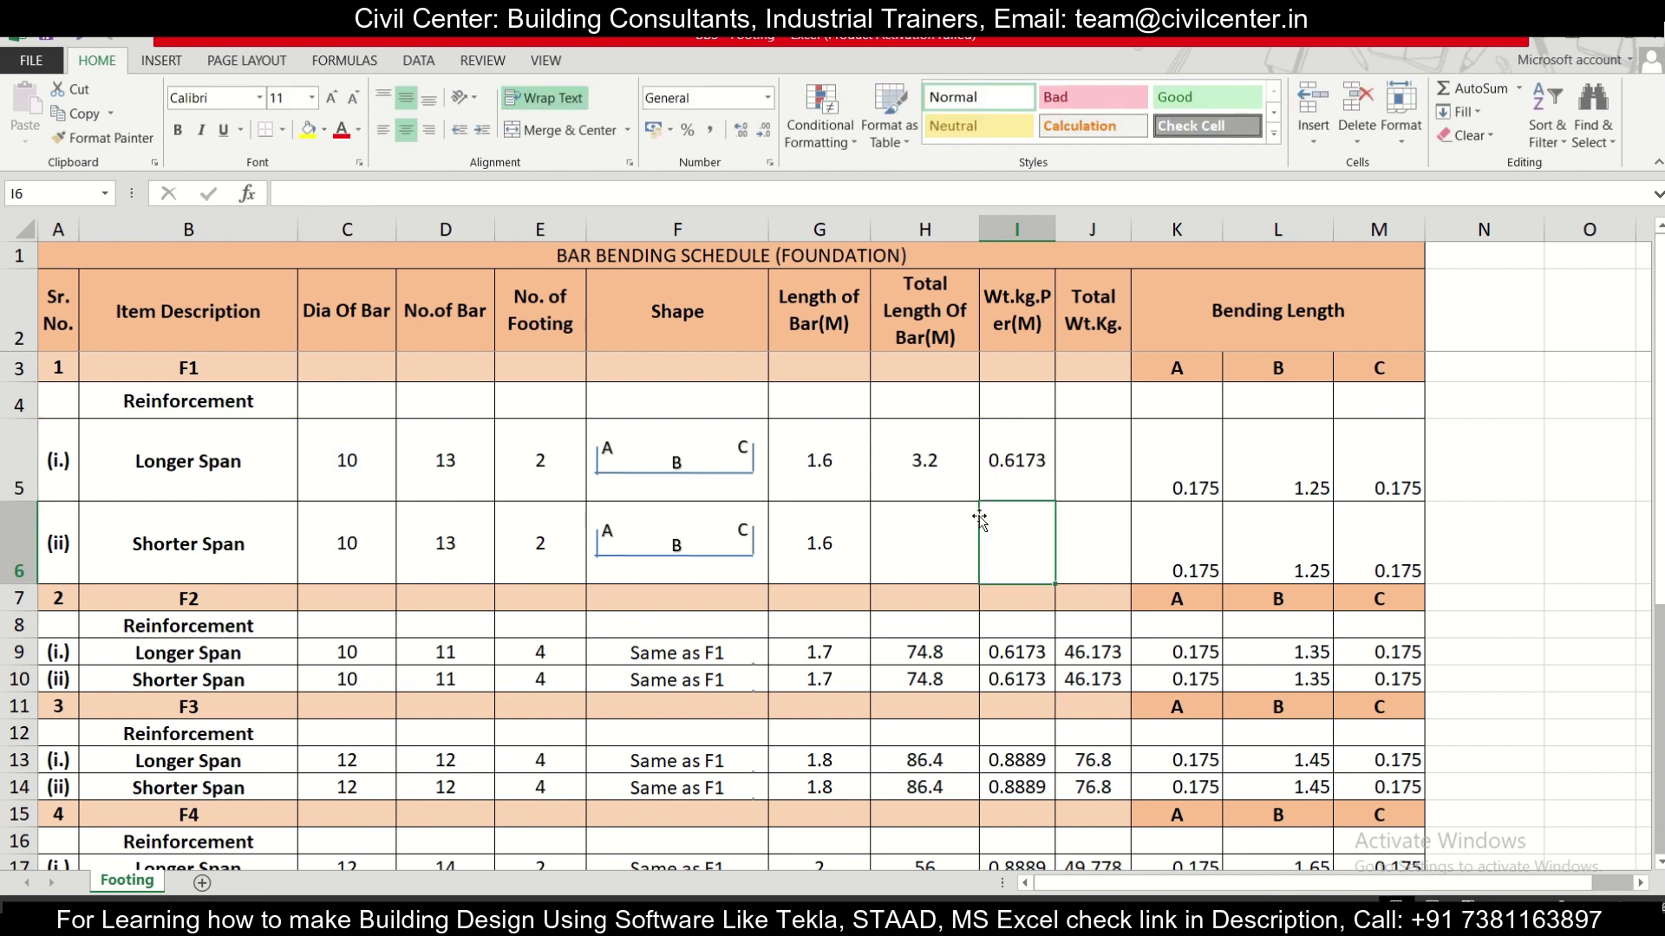
Step: Copy F1's longer span weight per metre and Total Length of Bar formulas into the shorter span row
left_click(1013, 486)
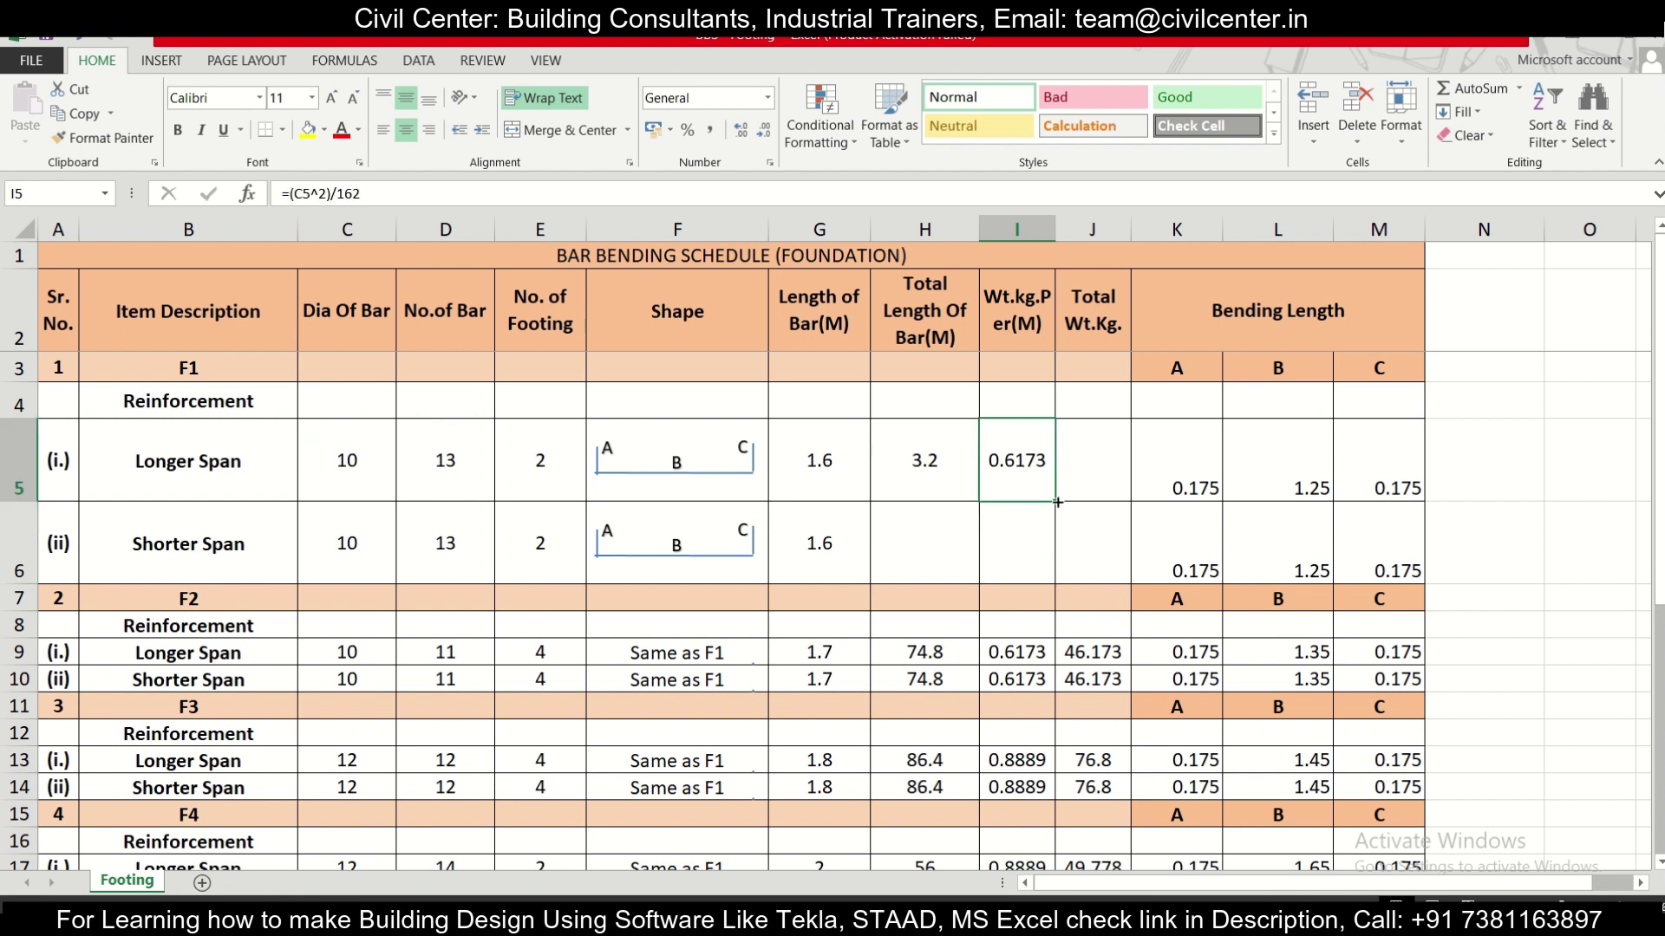
left_click_drag(1056, 502, 1053, 577)
left_click(962, 491)
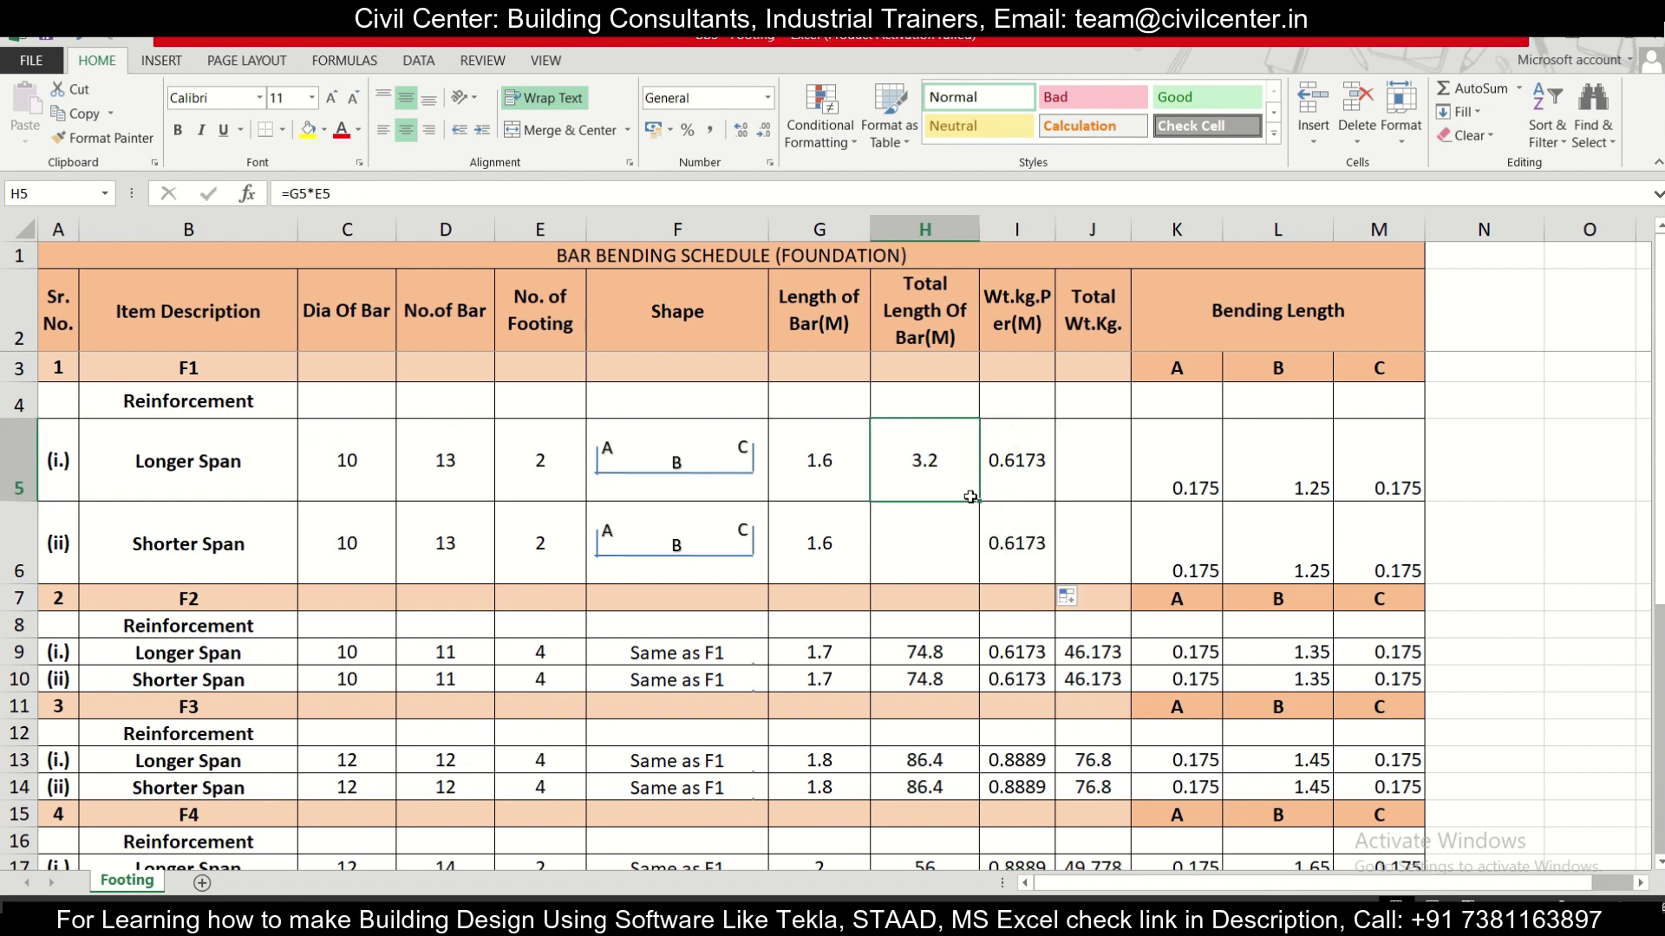
left_click_drag(977, 502, 976, 579)
Step: Enter F1's longer span Total Wt.Kg. formula as =I5*H5
left_click(1096, 456)
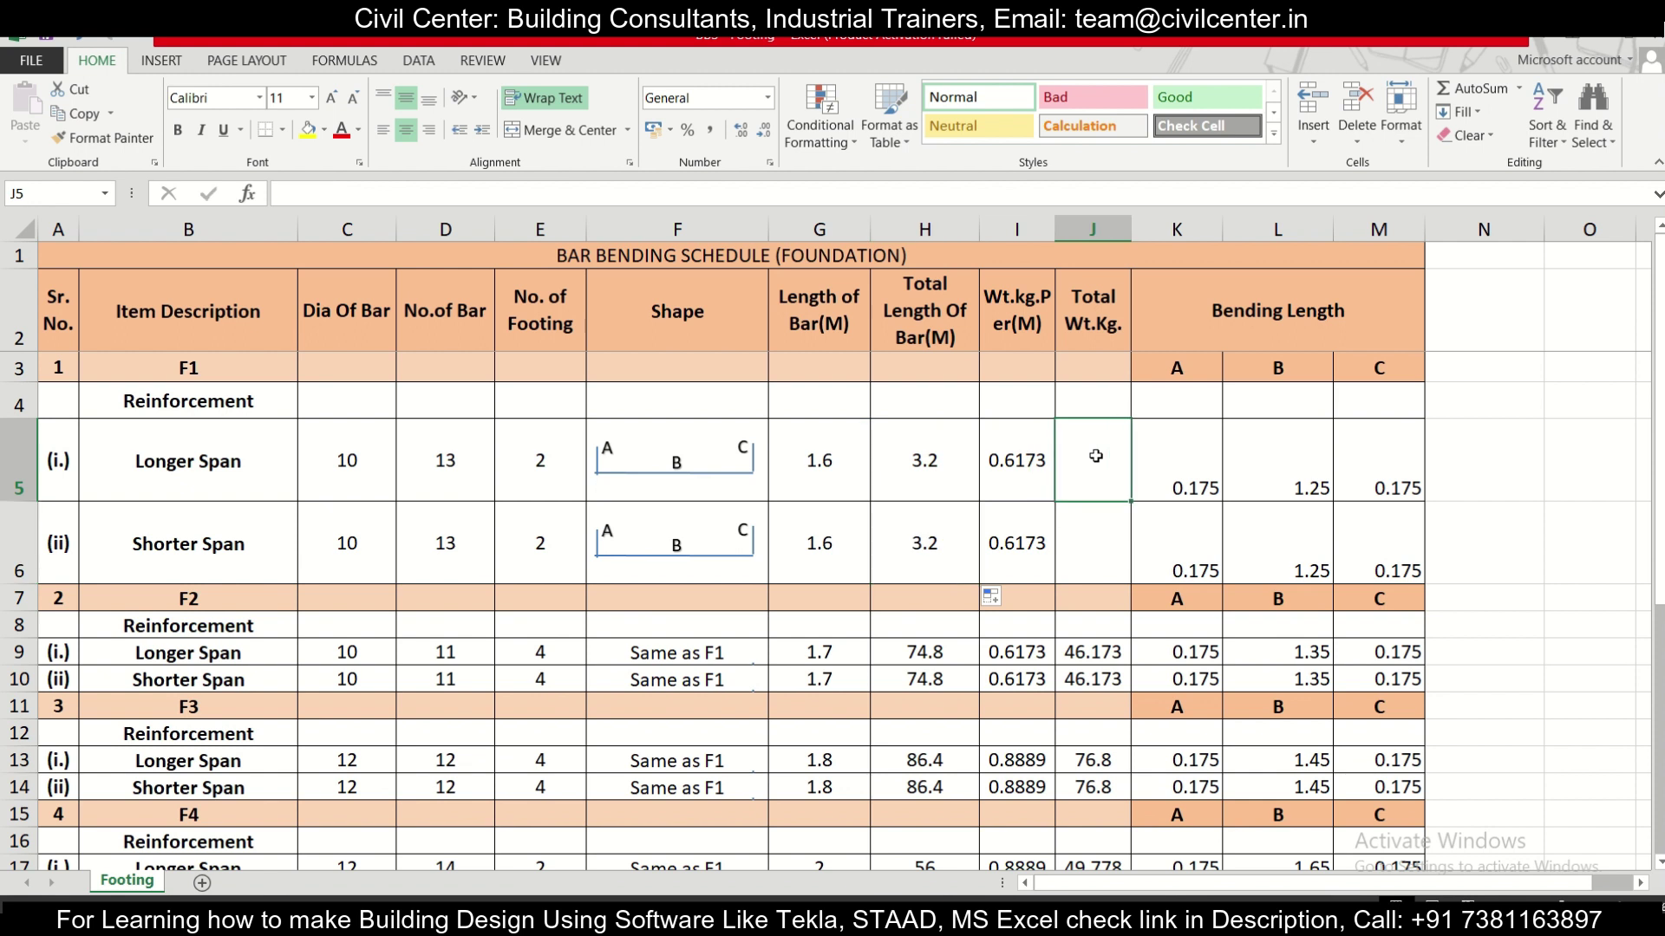
type("=")
left_click(1021, 451)
type("*")
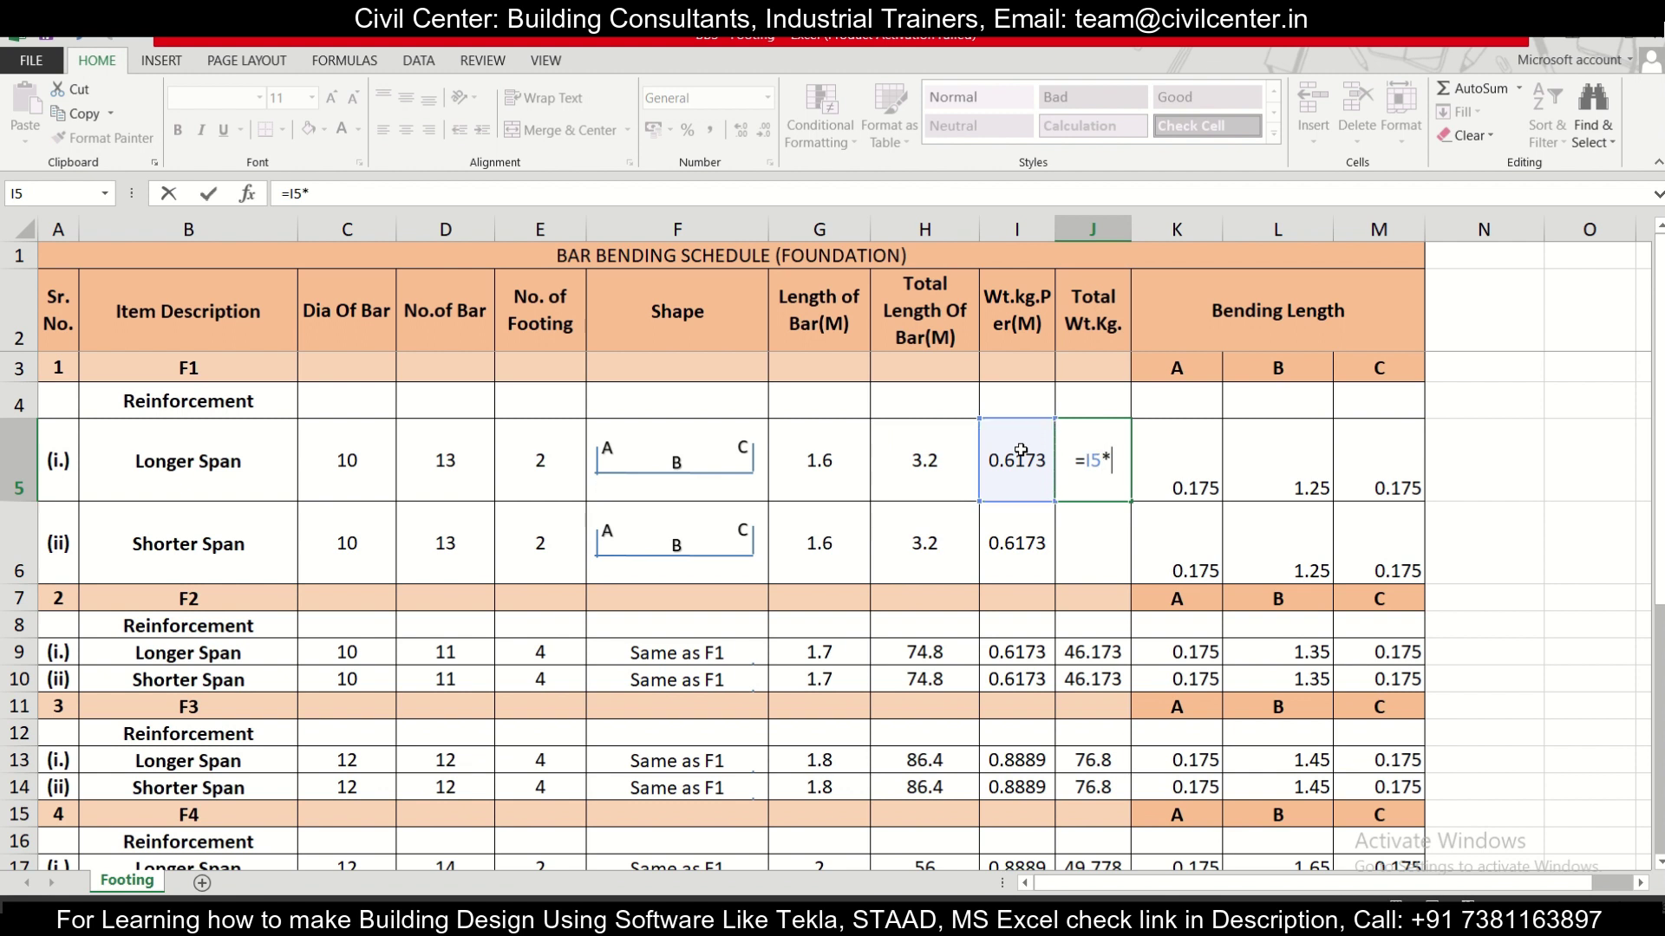
left_click(914, 433)
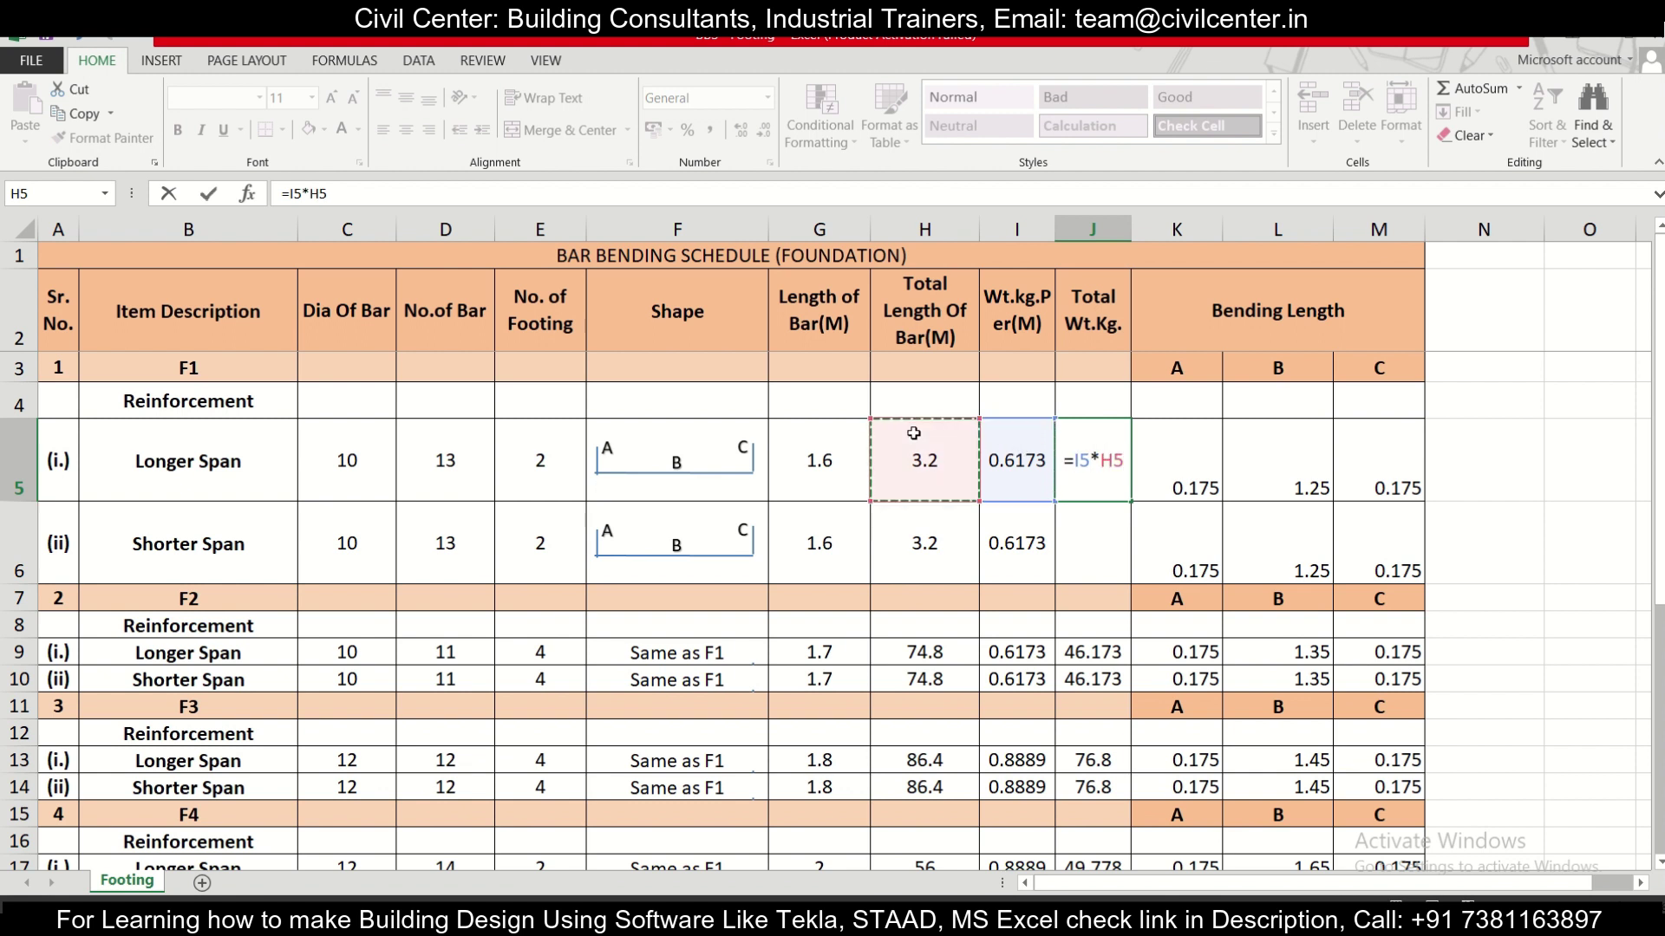
key("Return")
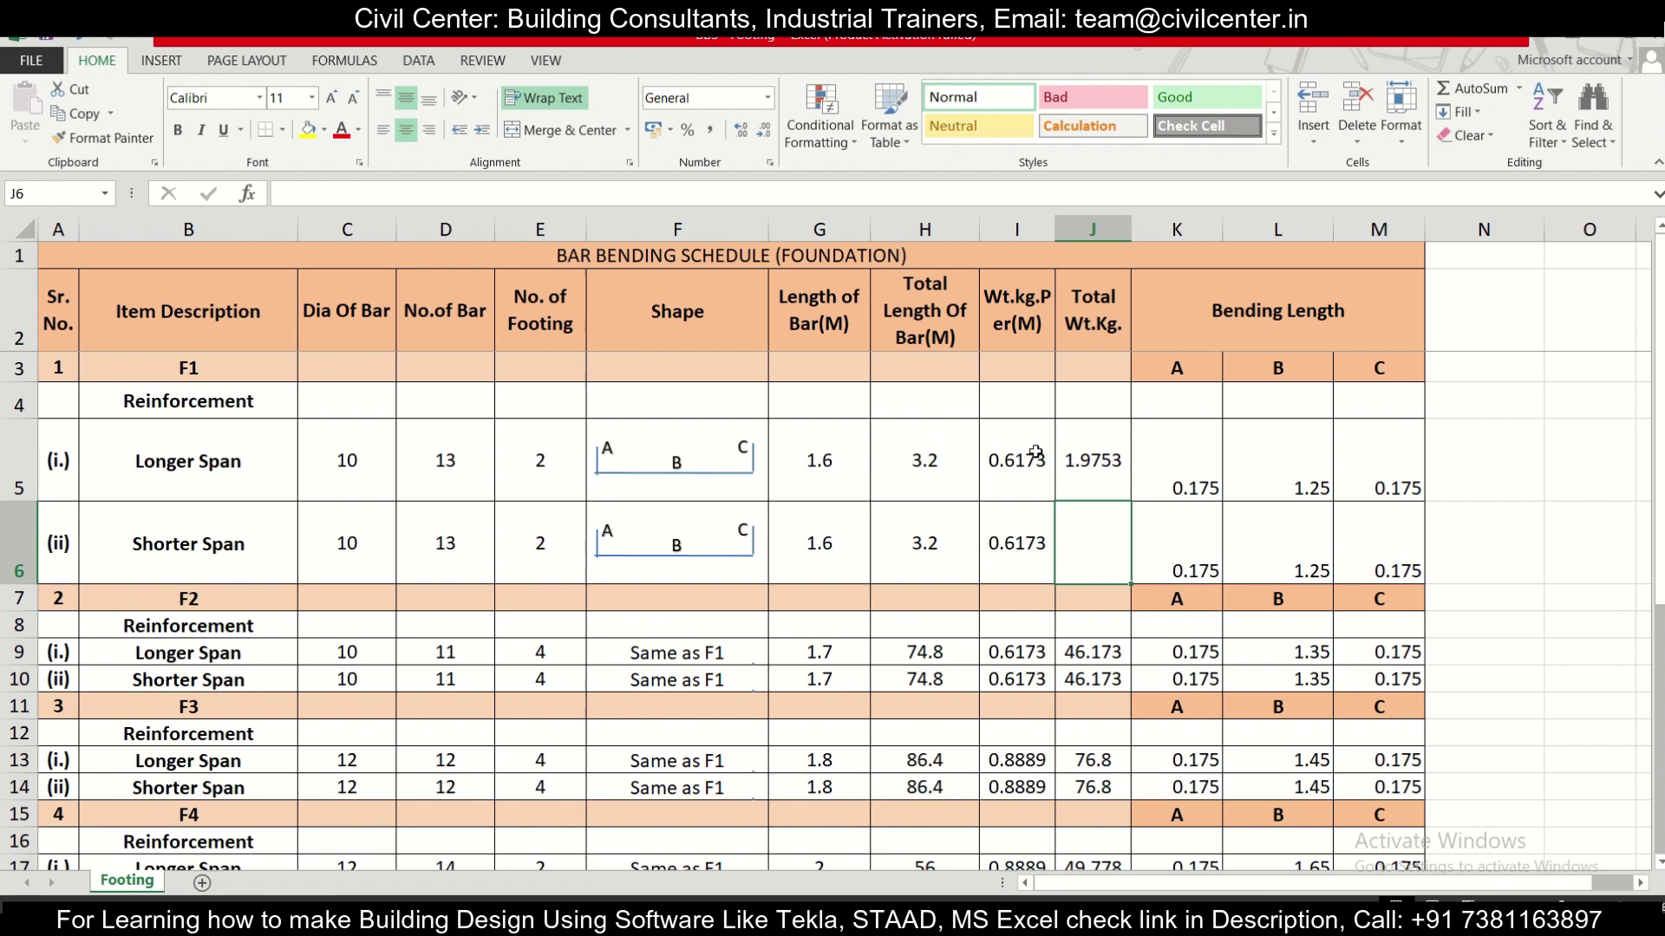
Step: Copy F1's longer span Total Wt.Kg. formula into the shorter span row and check both rows' formulas
left_click(1107, 469)
left_click_drag(1128, 501, 1127, 583)
left_click(1214, 555)
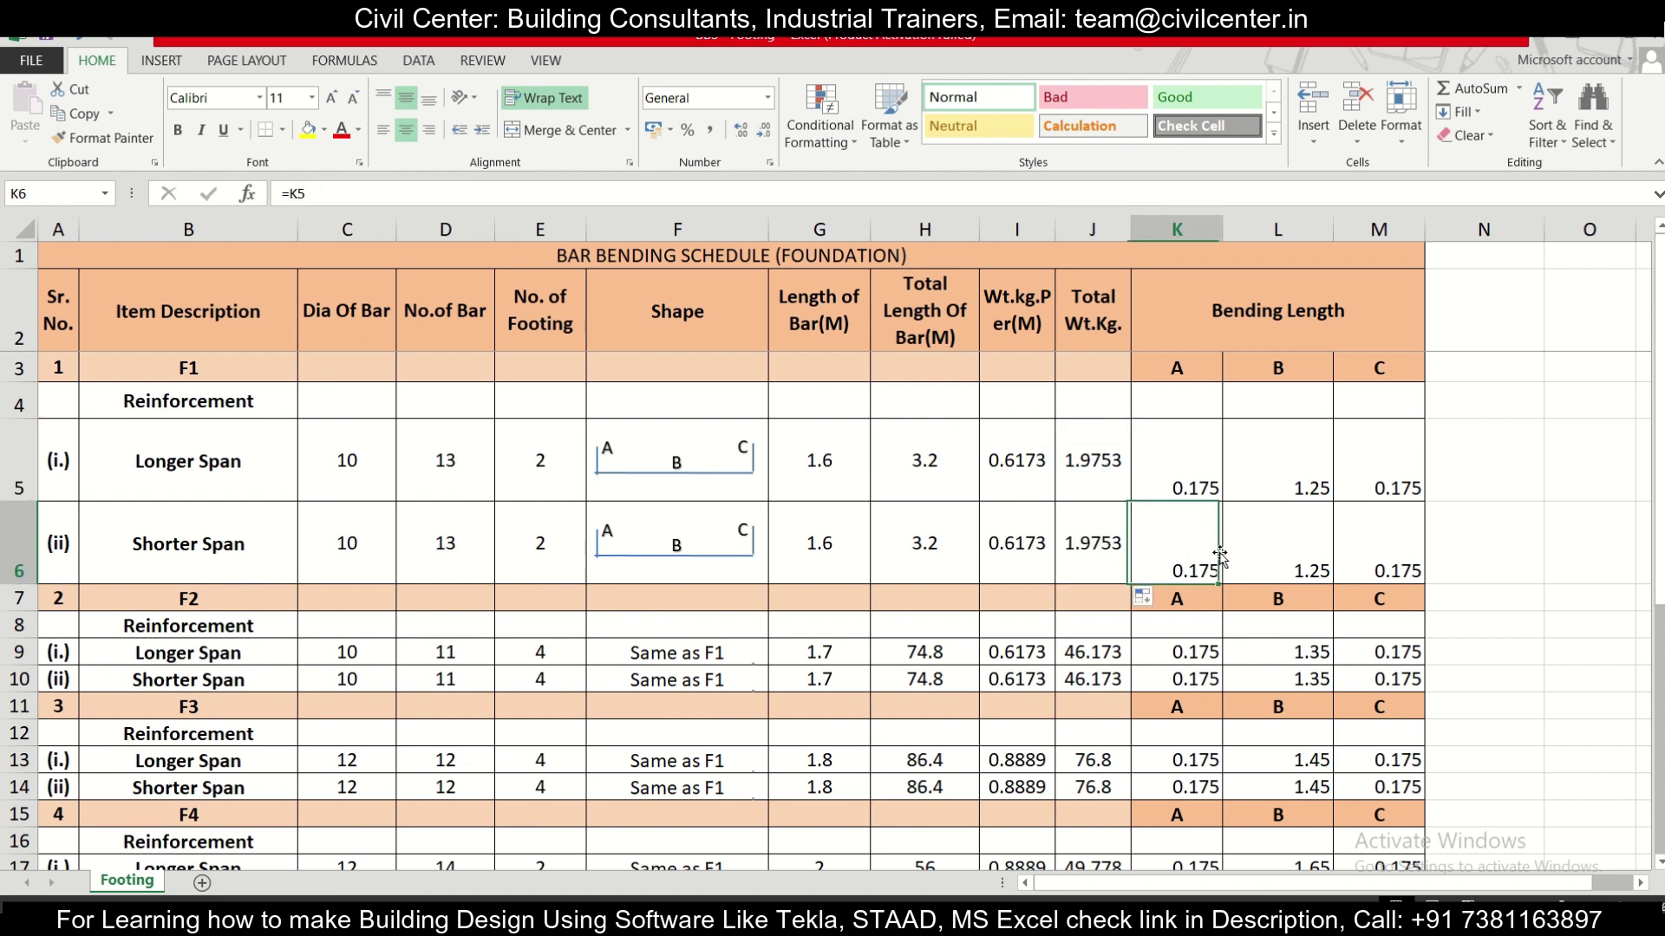
left_click(1048, 533)
left_click(1099, 520)
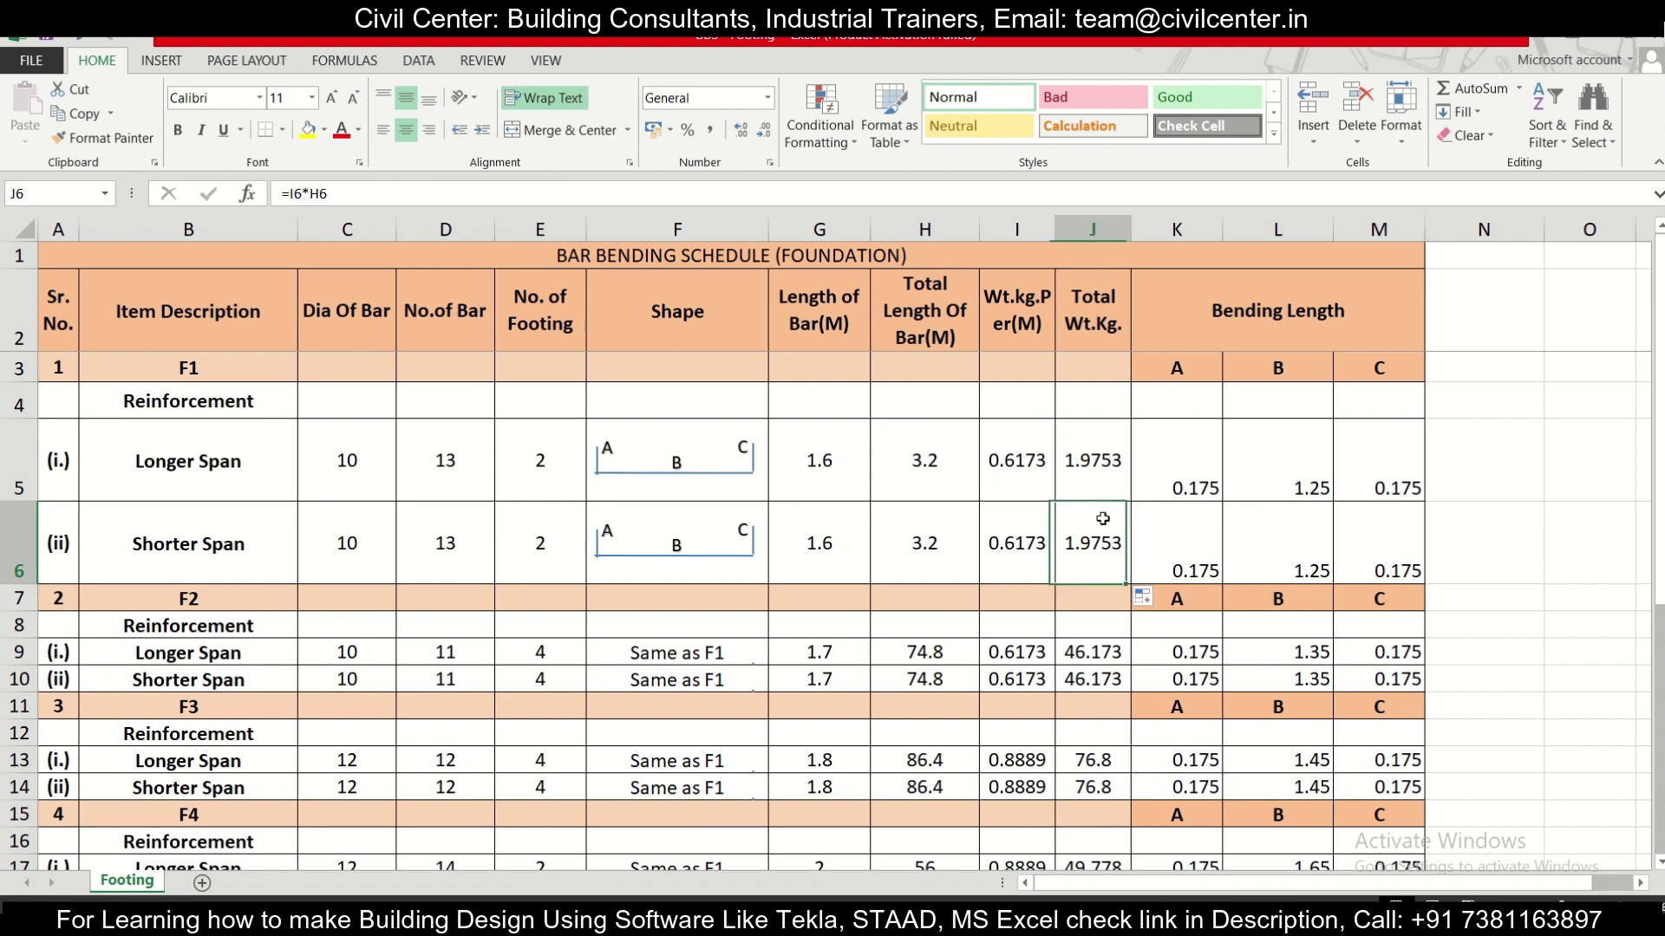
left_click(1094, 481)
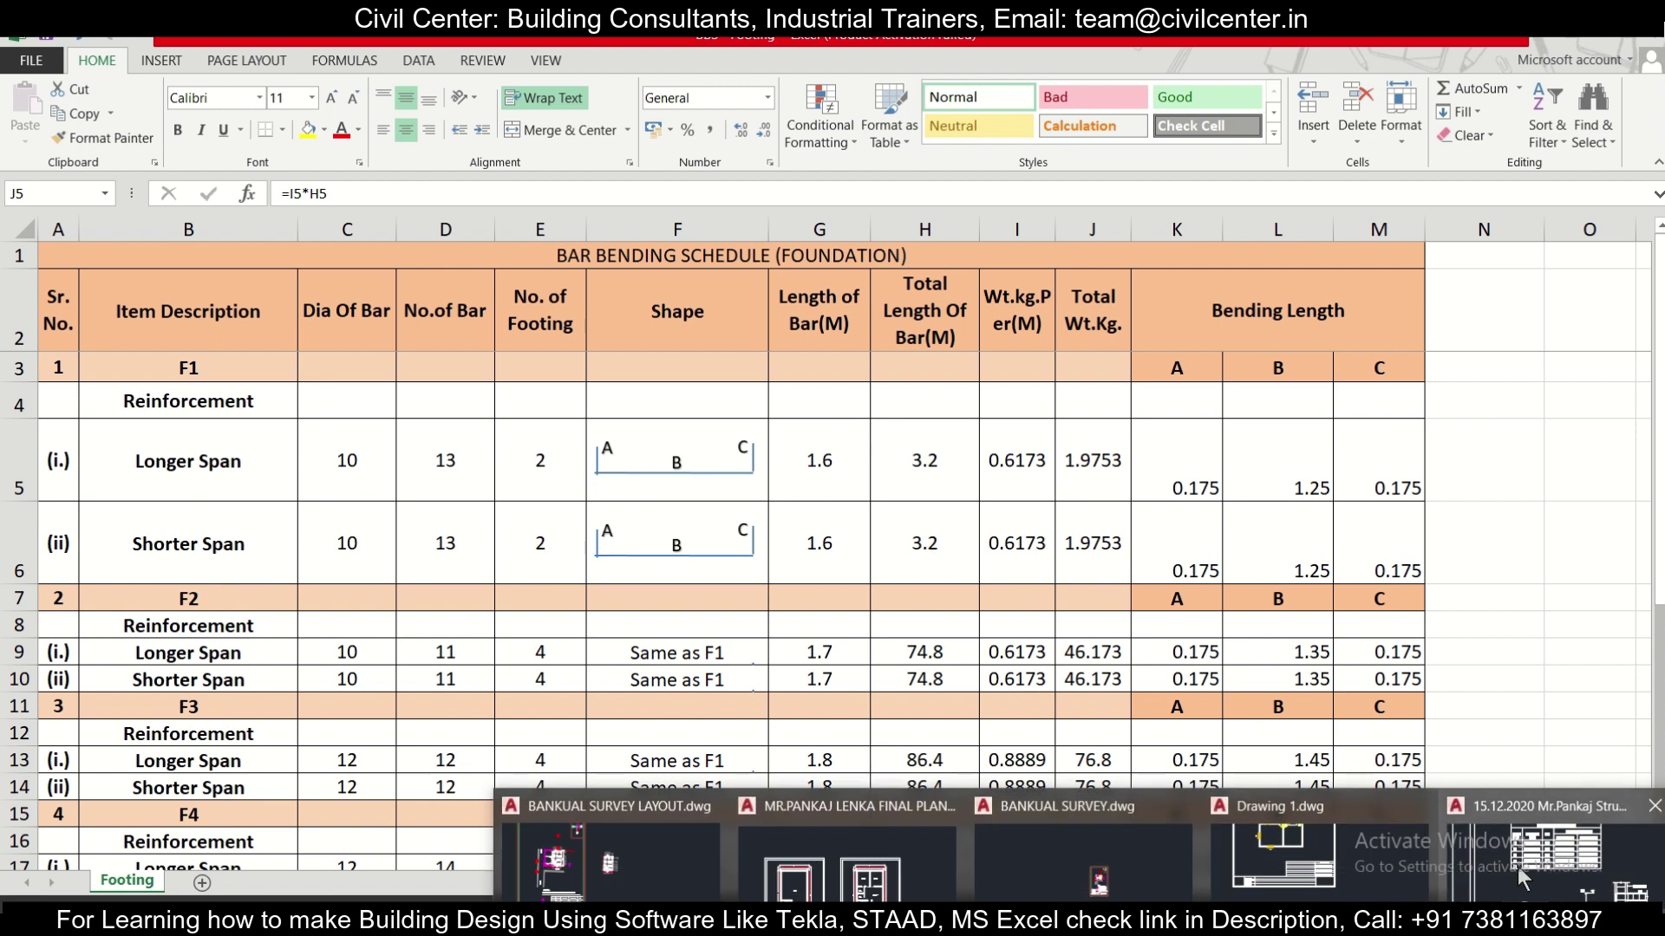
Step: Switch to the structural drawing in AutoCAD and review the footings in the Foundation Layout and the neighbouring beam layouts
left_click(1517, 866)
scroll(1552, 871, "down", 8)
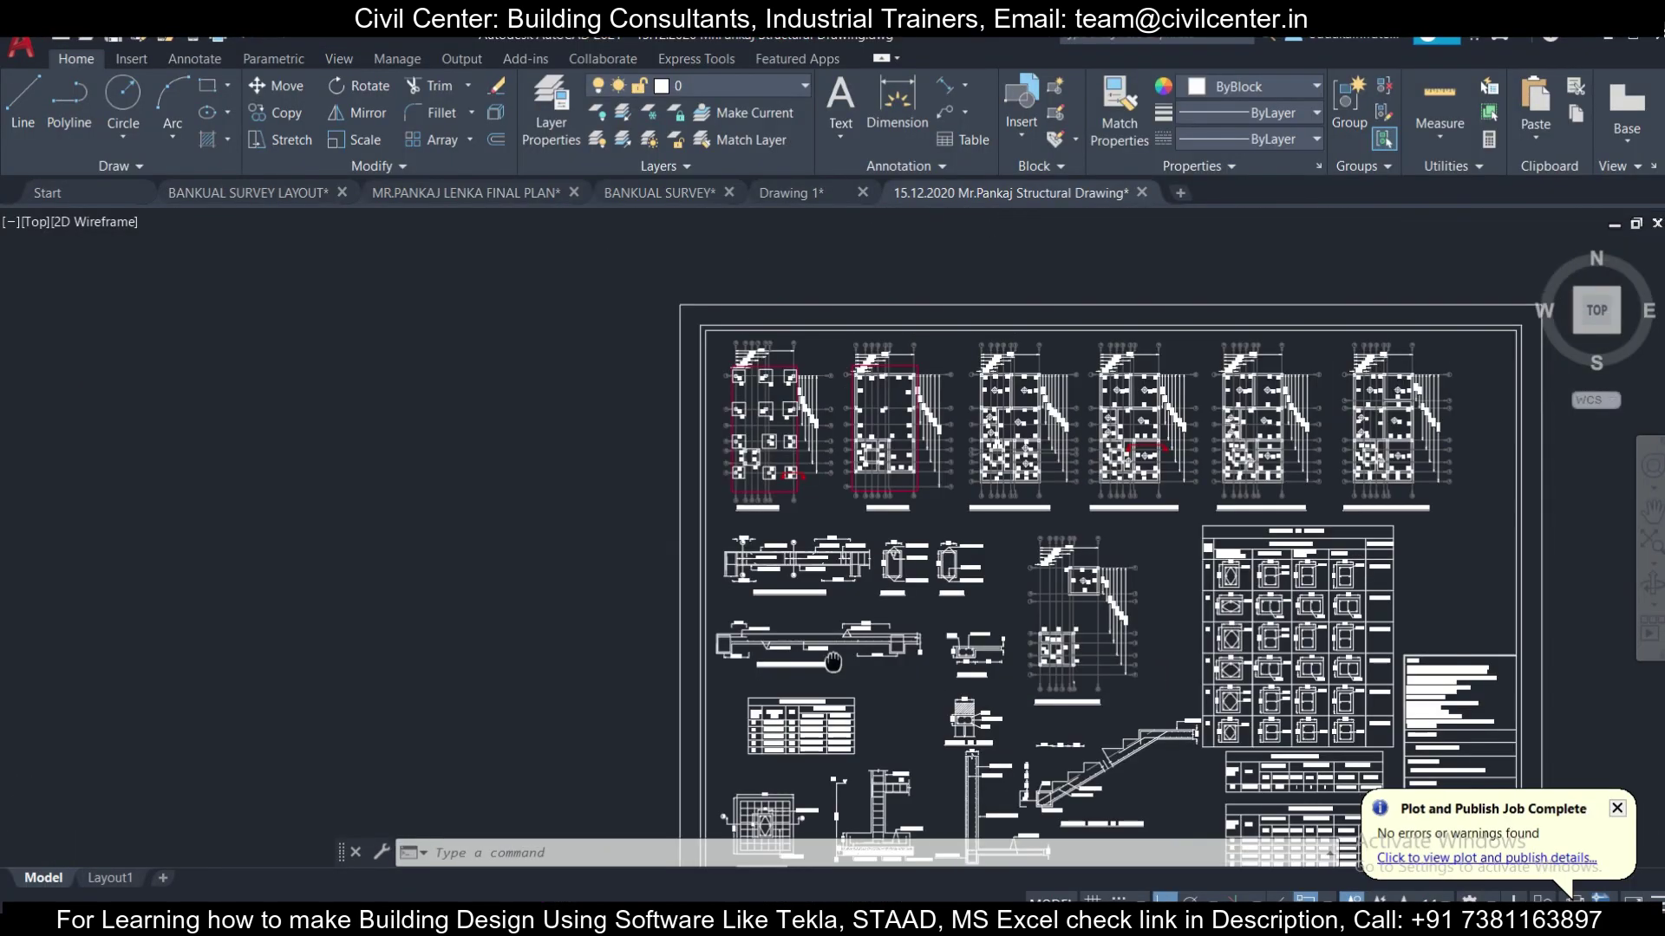
scroll(788, 443, "up", 5)
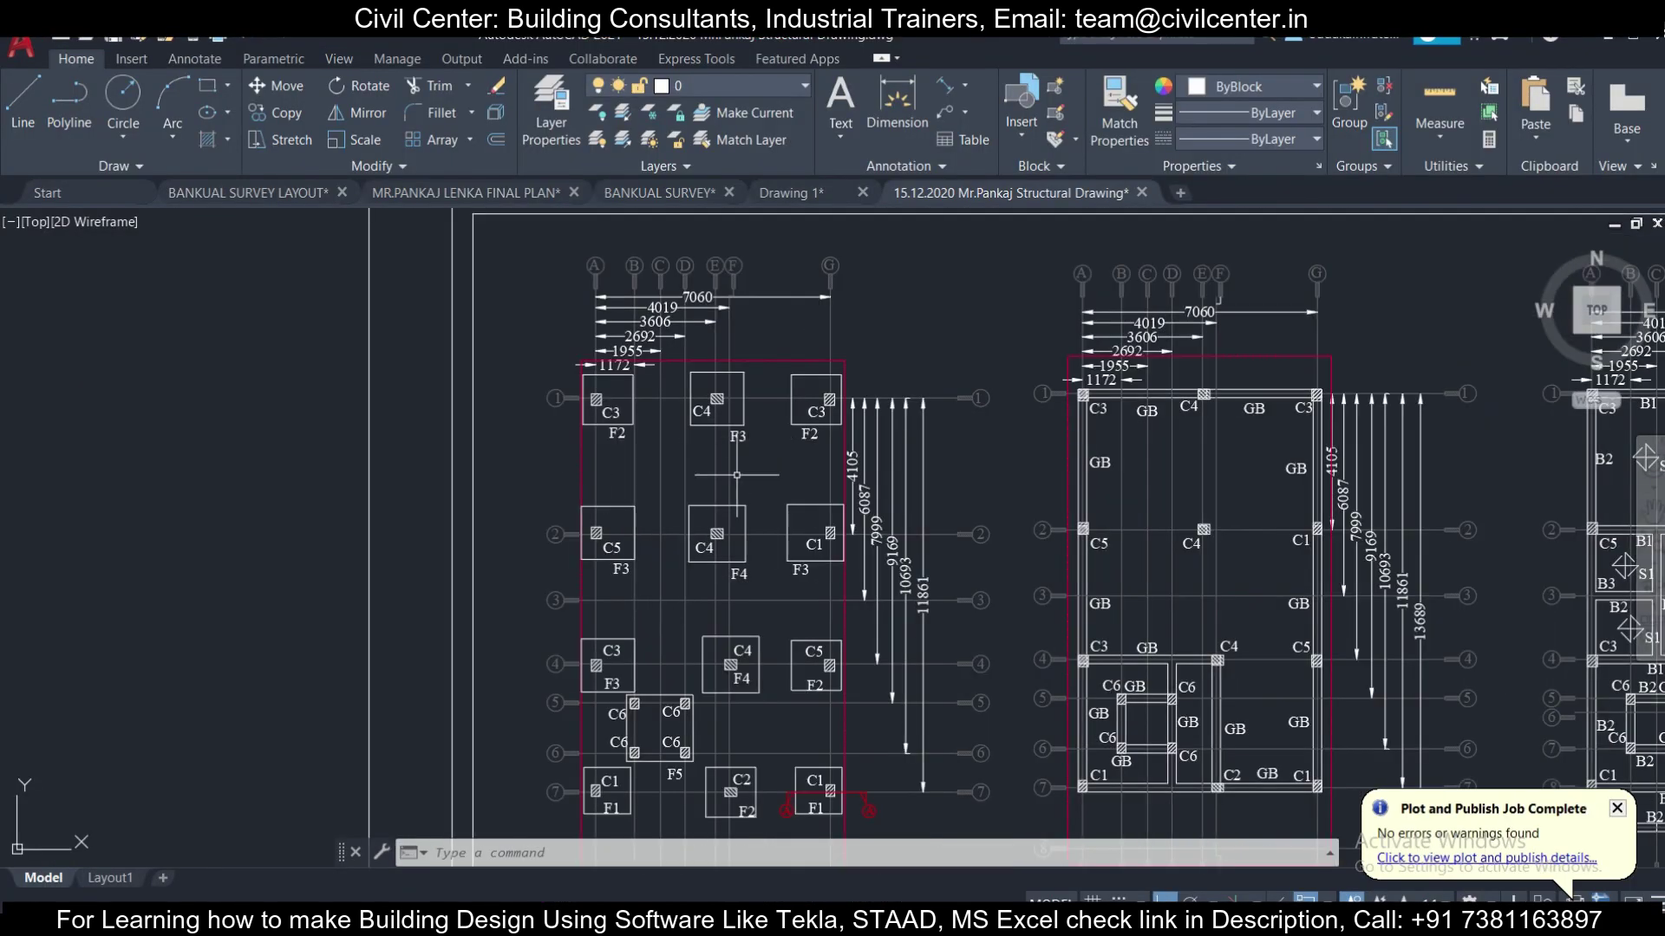
scroll(633, 534, "down", 3)
scroll(633, 534, "up", 3)
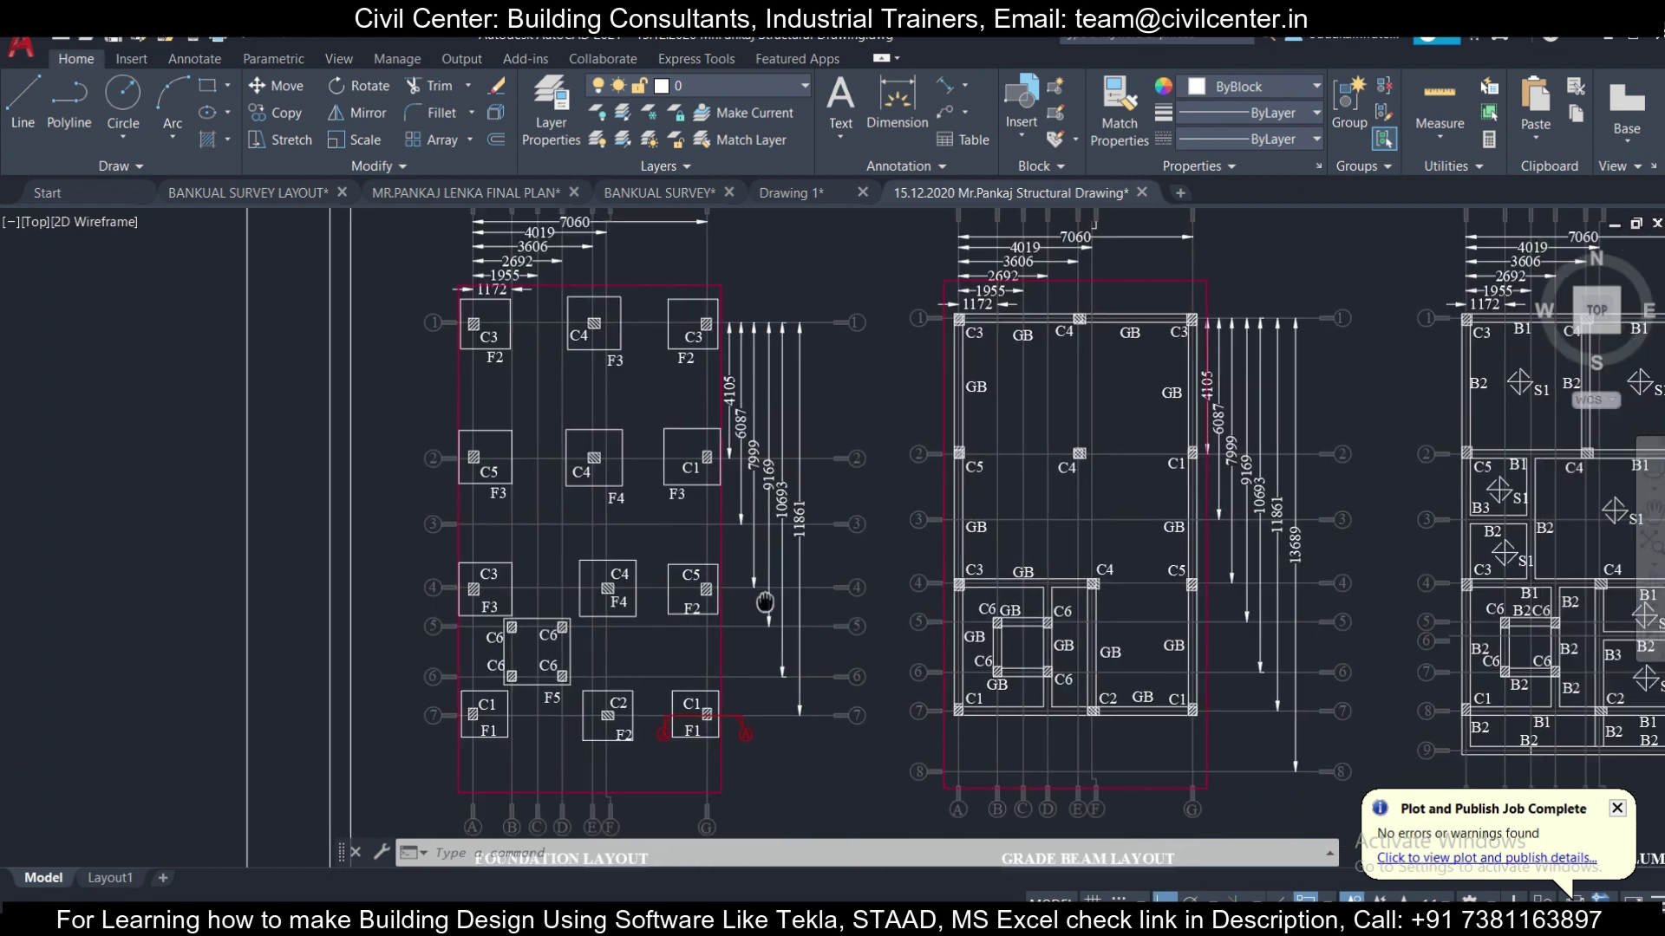
scroll(747, 553, "down", 3)
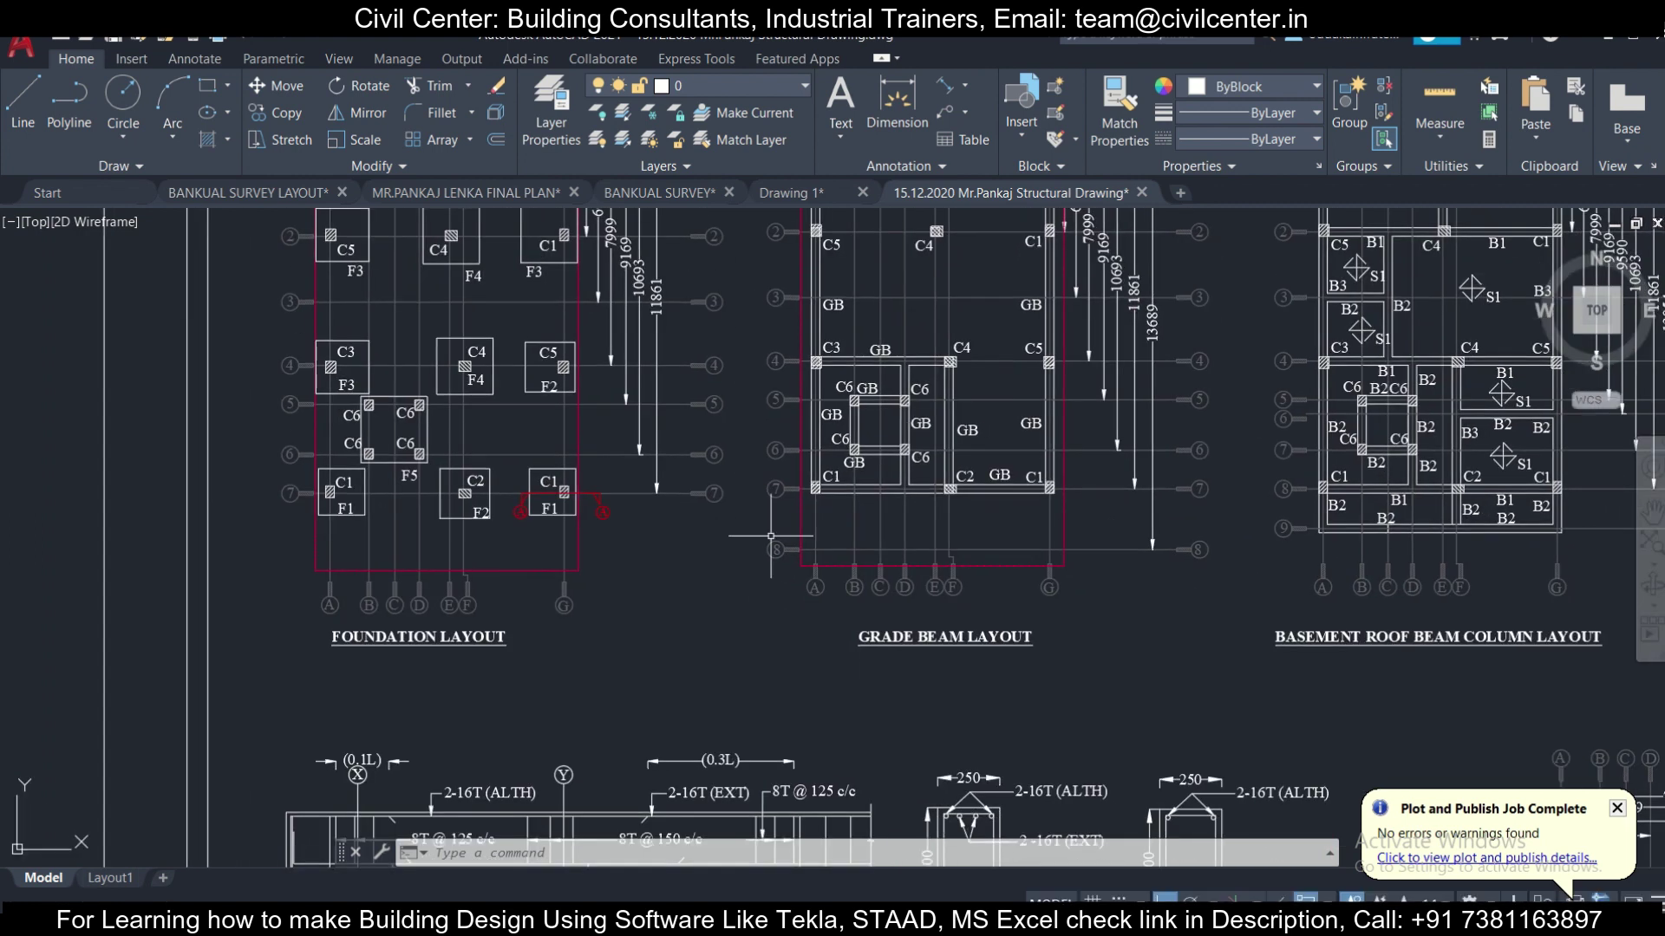
scroll(747, 554, "down", 1)
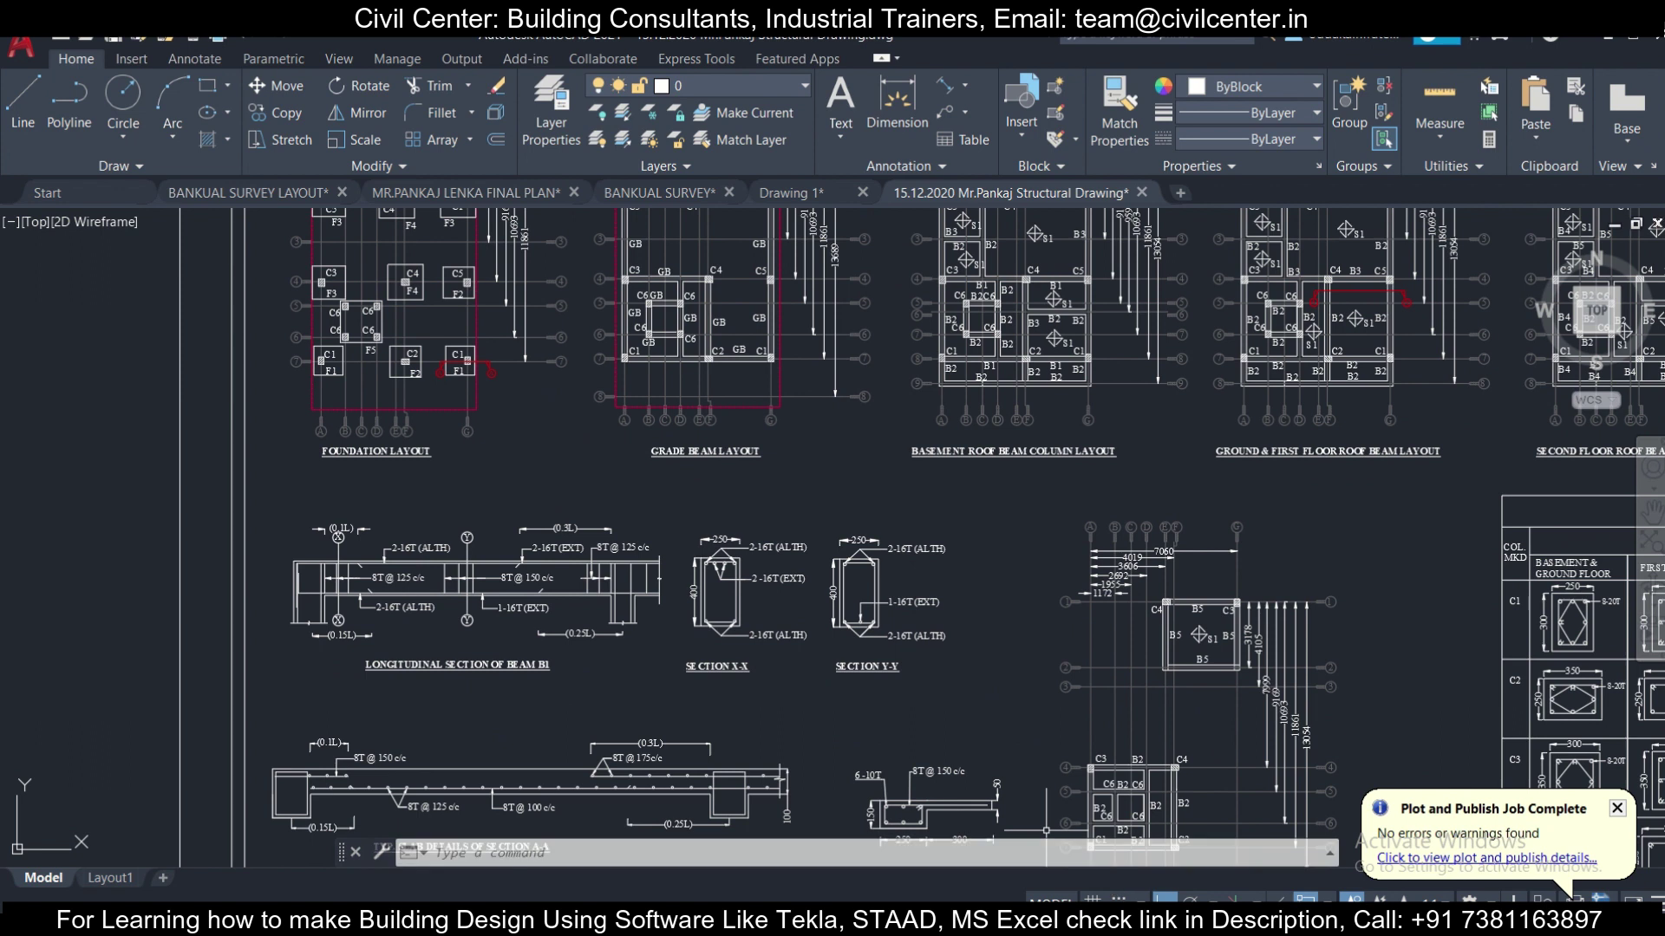
Step: Switch back to the Excel schedule and inspect the 10 mm rod's Total Weight formula in the Rod Diameter summary table
left_click(1049, 921)
scroll(1013, 537, "down", 5)
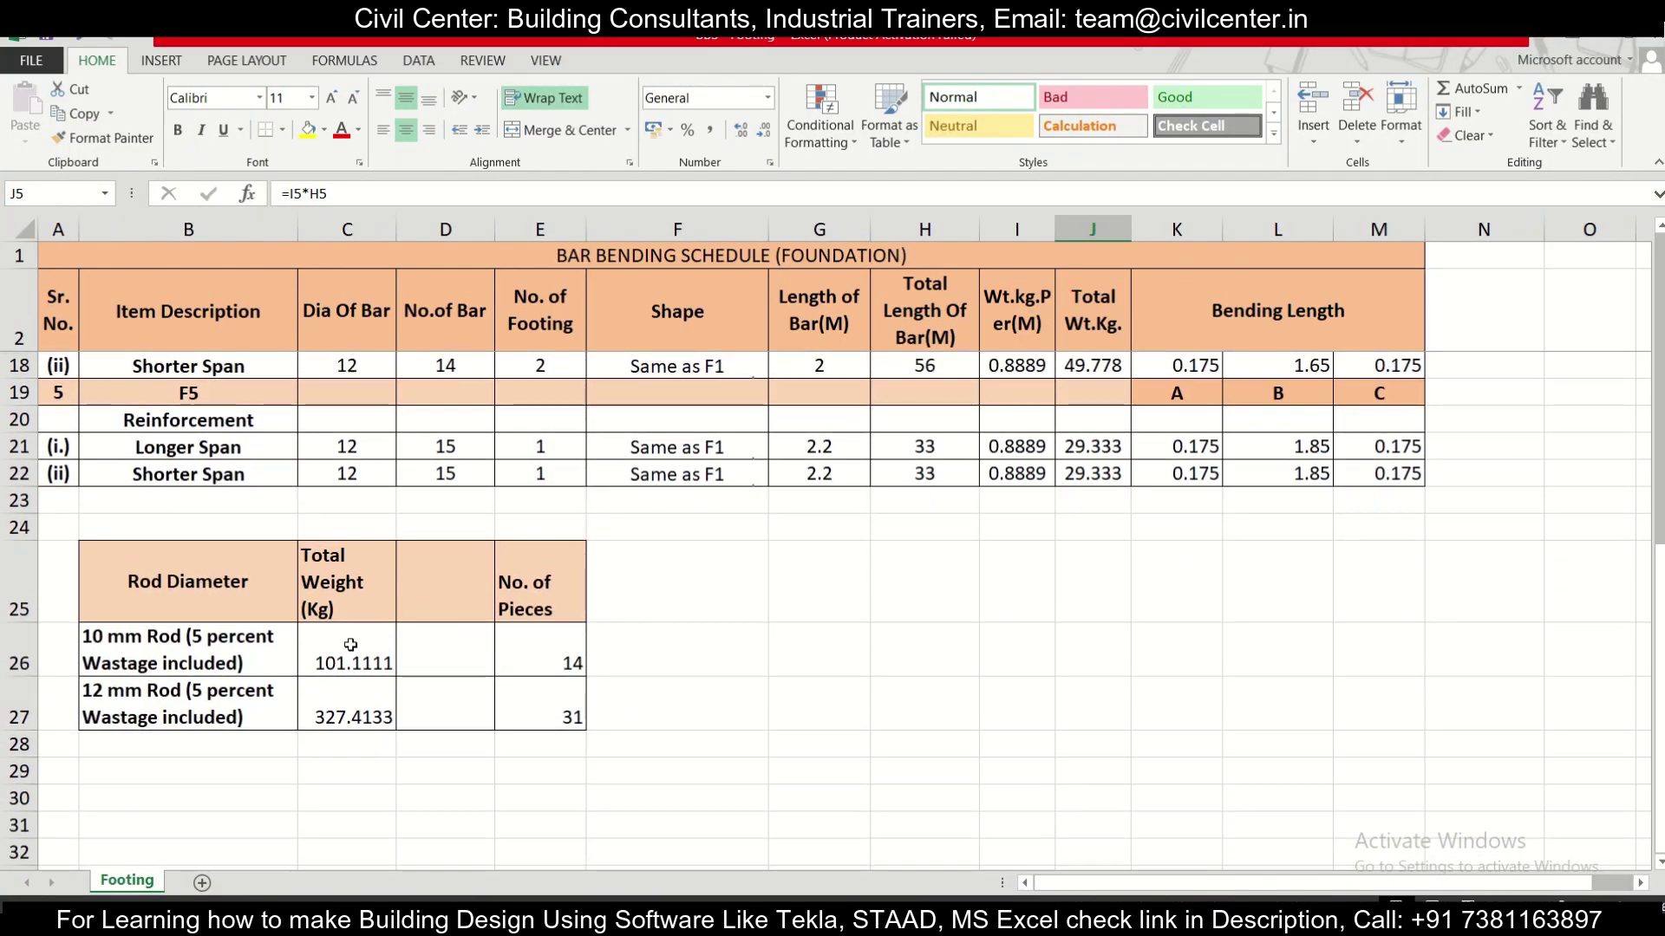
left_click(225, 657)
left_click(234, 598)
left_click(260, 650)
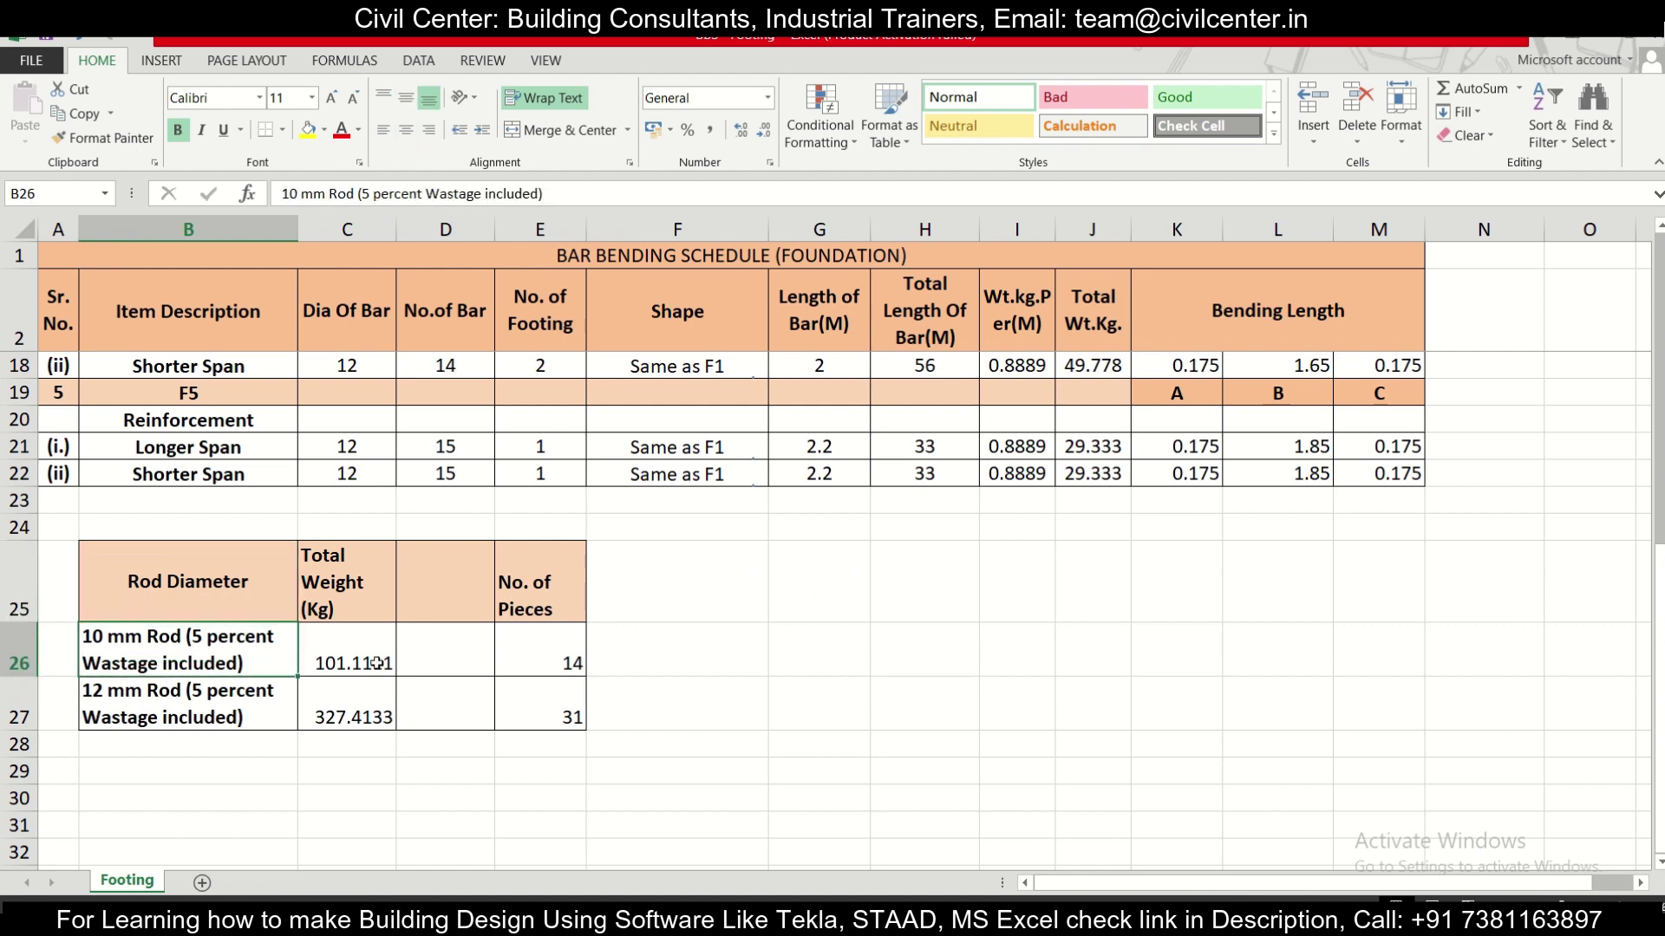
left_click(382, 663)
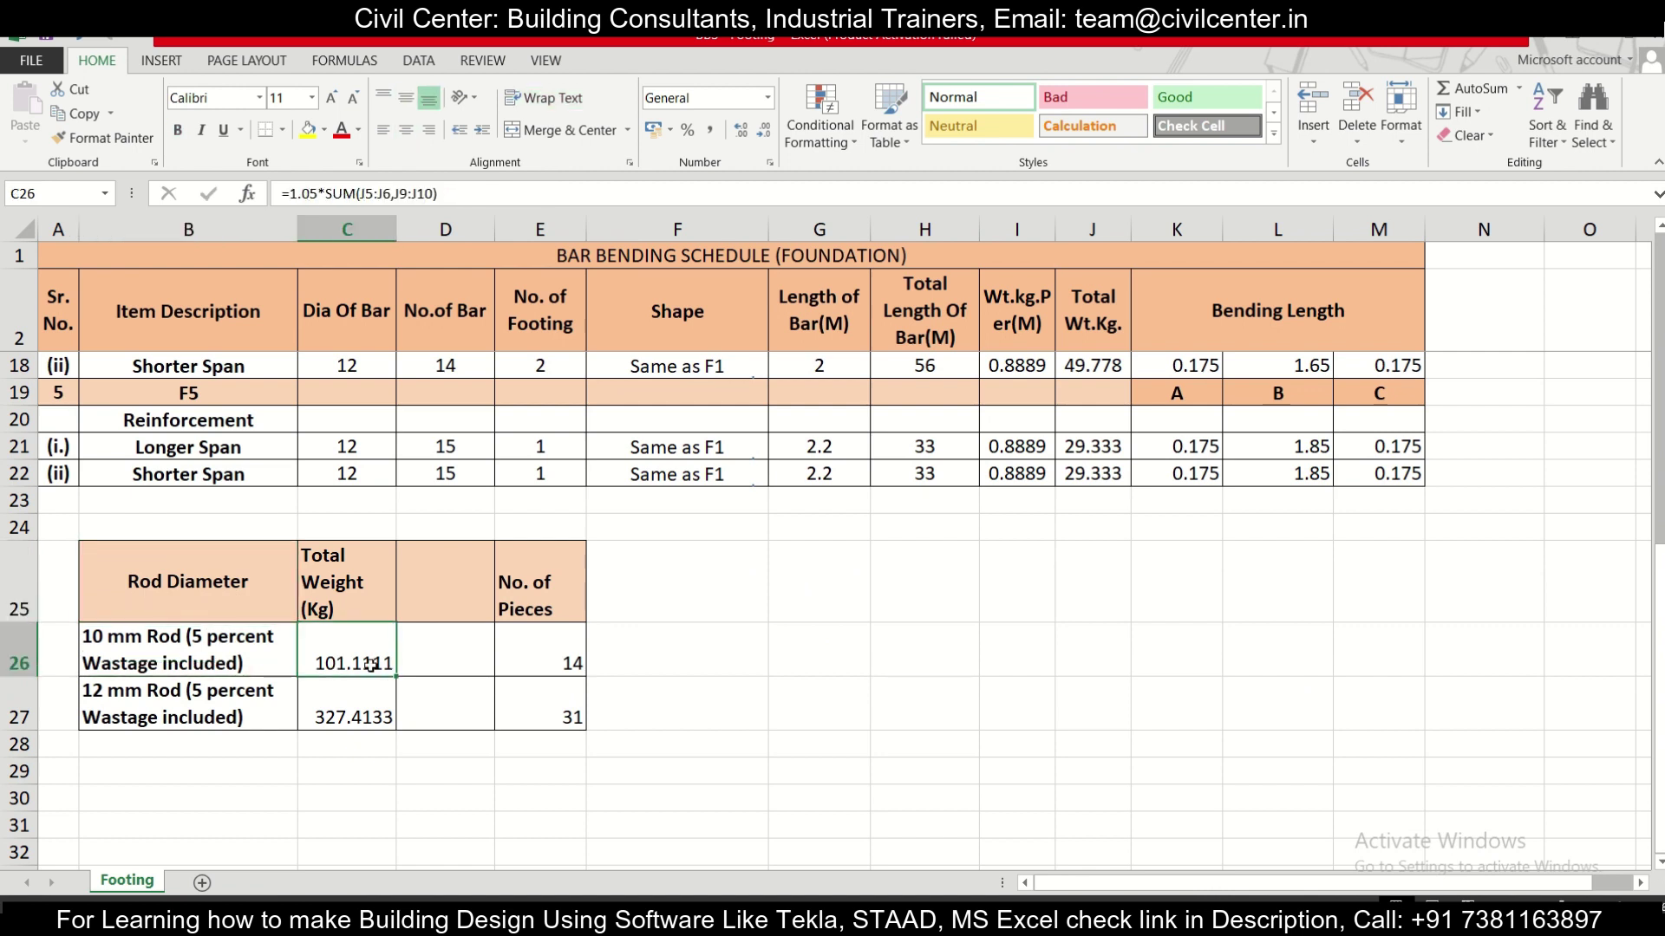
Step: Open the 10 mm rod's Total Weight formula and trace the Total Wt.Kg. cells it references in the footing rows
scroll(372, 668, "up", 3)
scroll(372, 667, "down", 2)
double_click(355, 731)
scroll(997, 694, "up", 4)
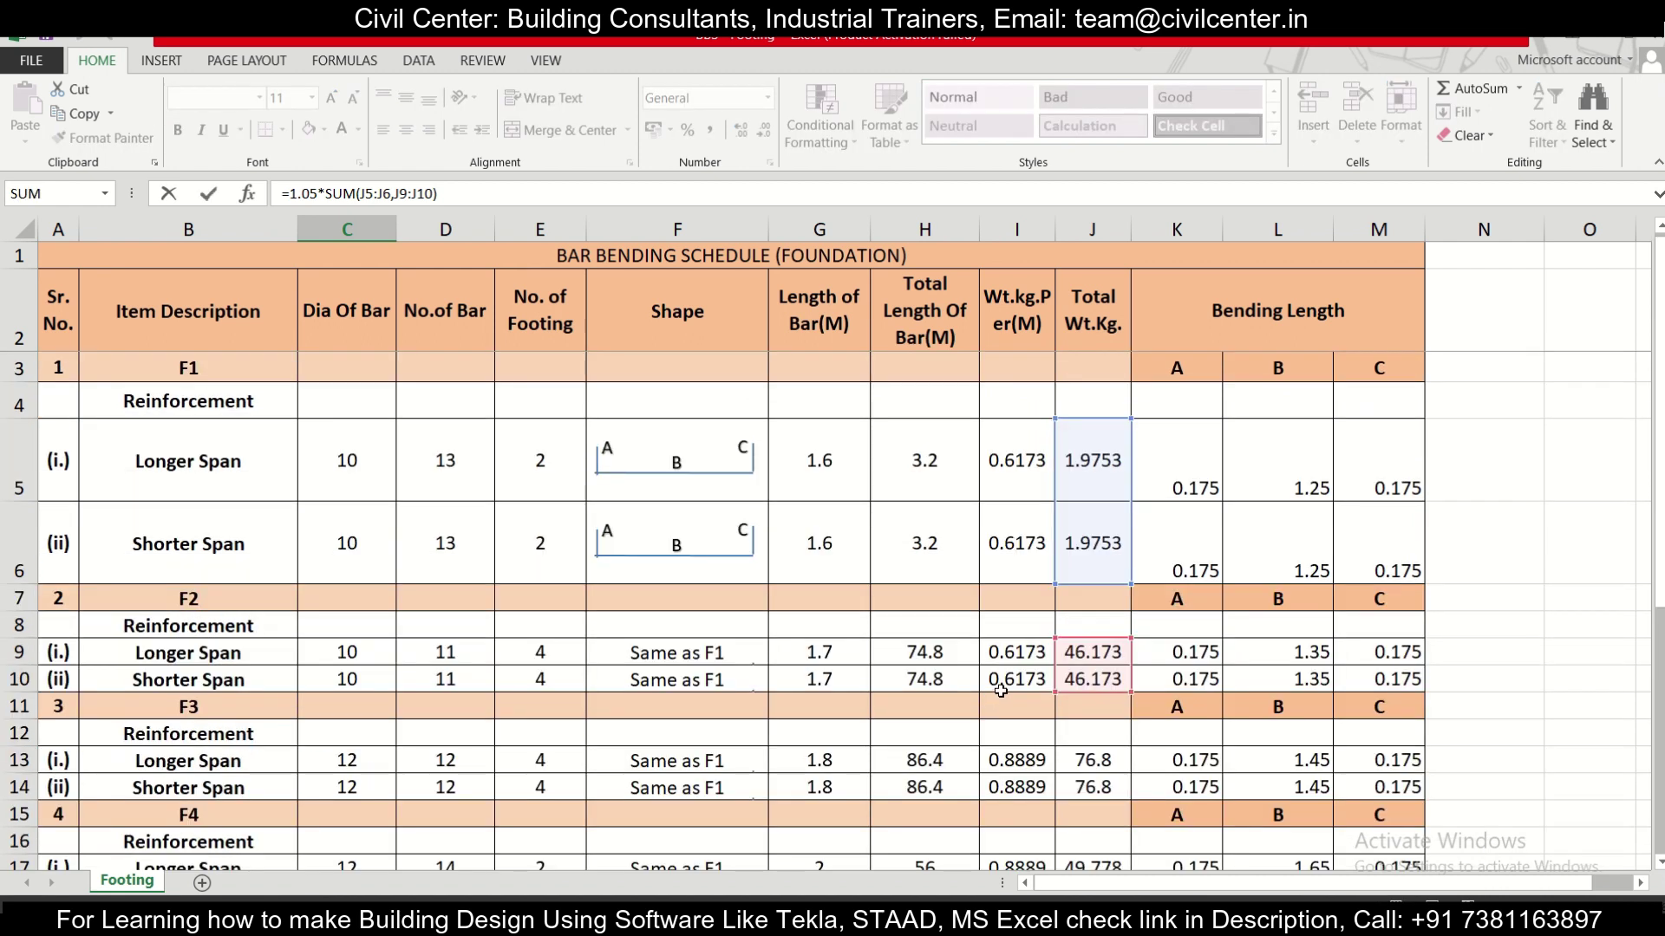
scroll(1116, 563, "down", 2)
scroll(1117, 568, "up", 2)
scroll(1101, 573, "down", 2)
scroll(251, 654, "down", 2)
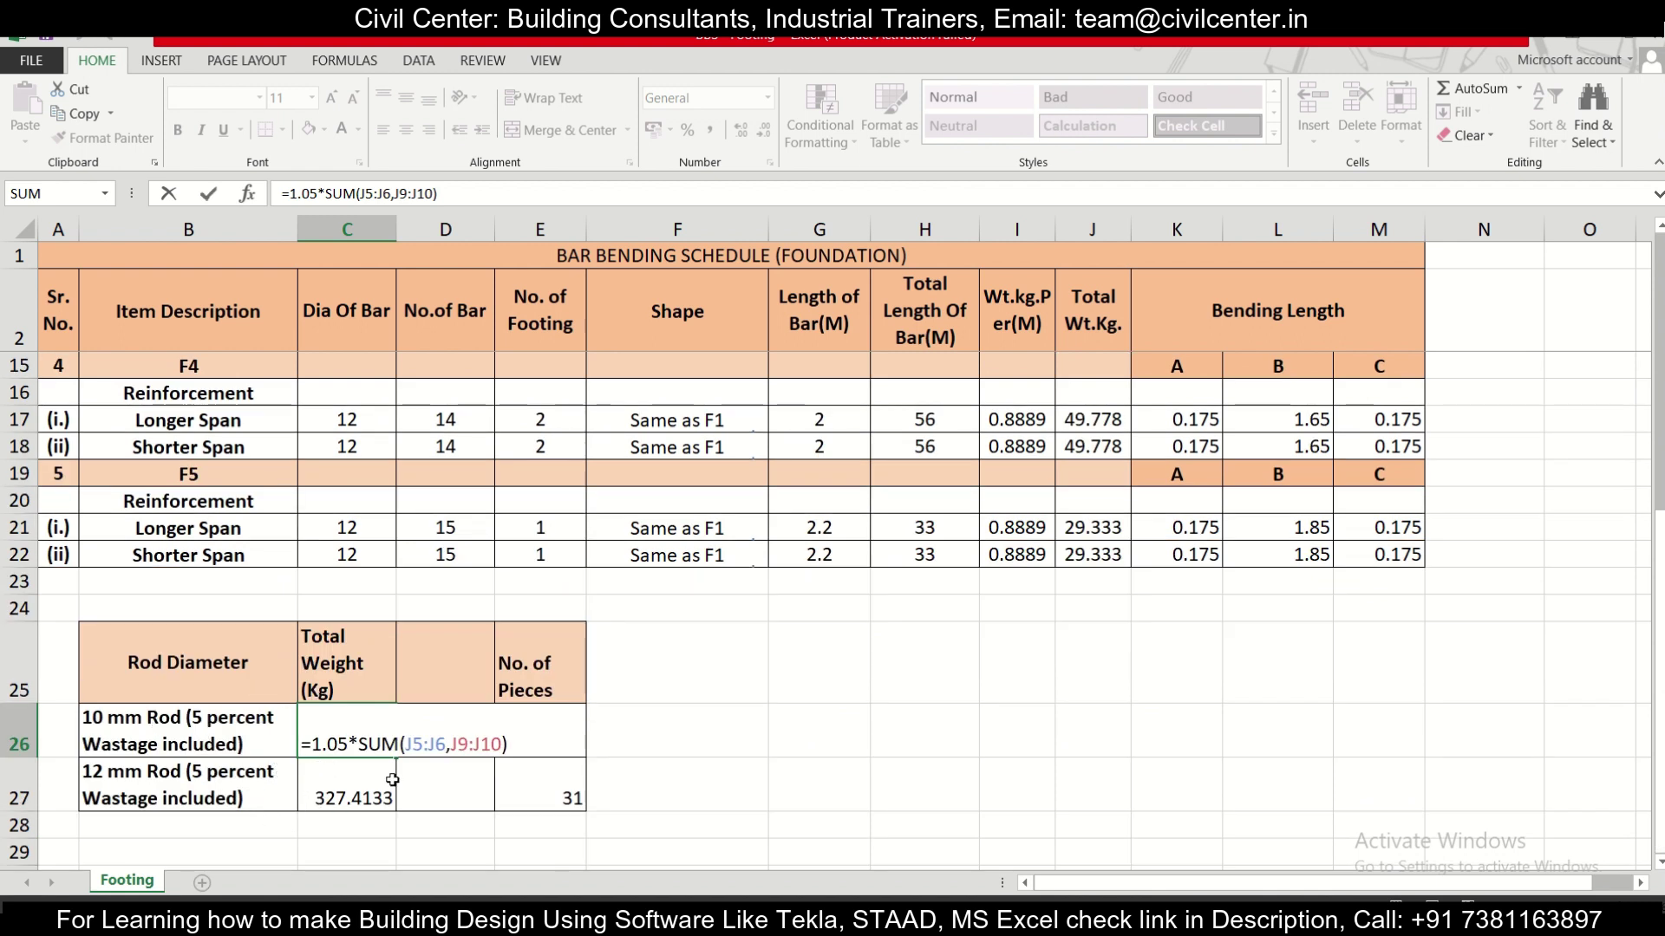
scroll(868, 652, "up", 4)
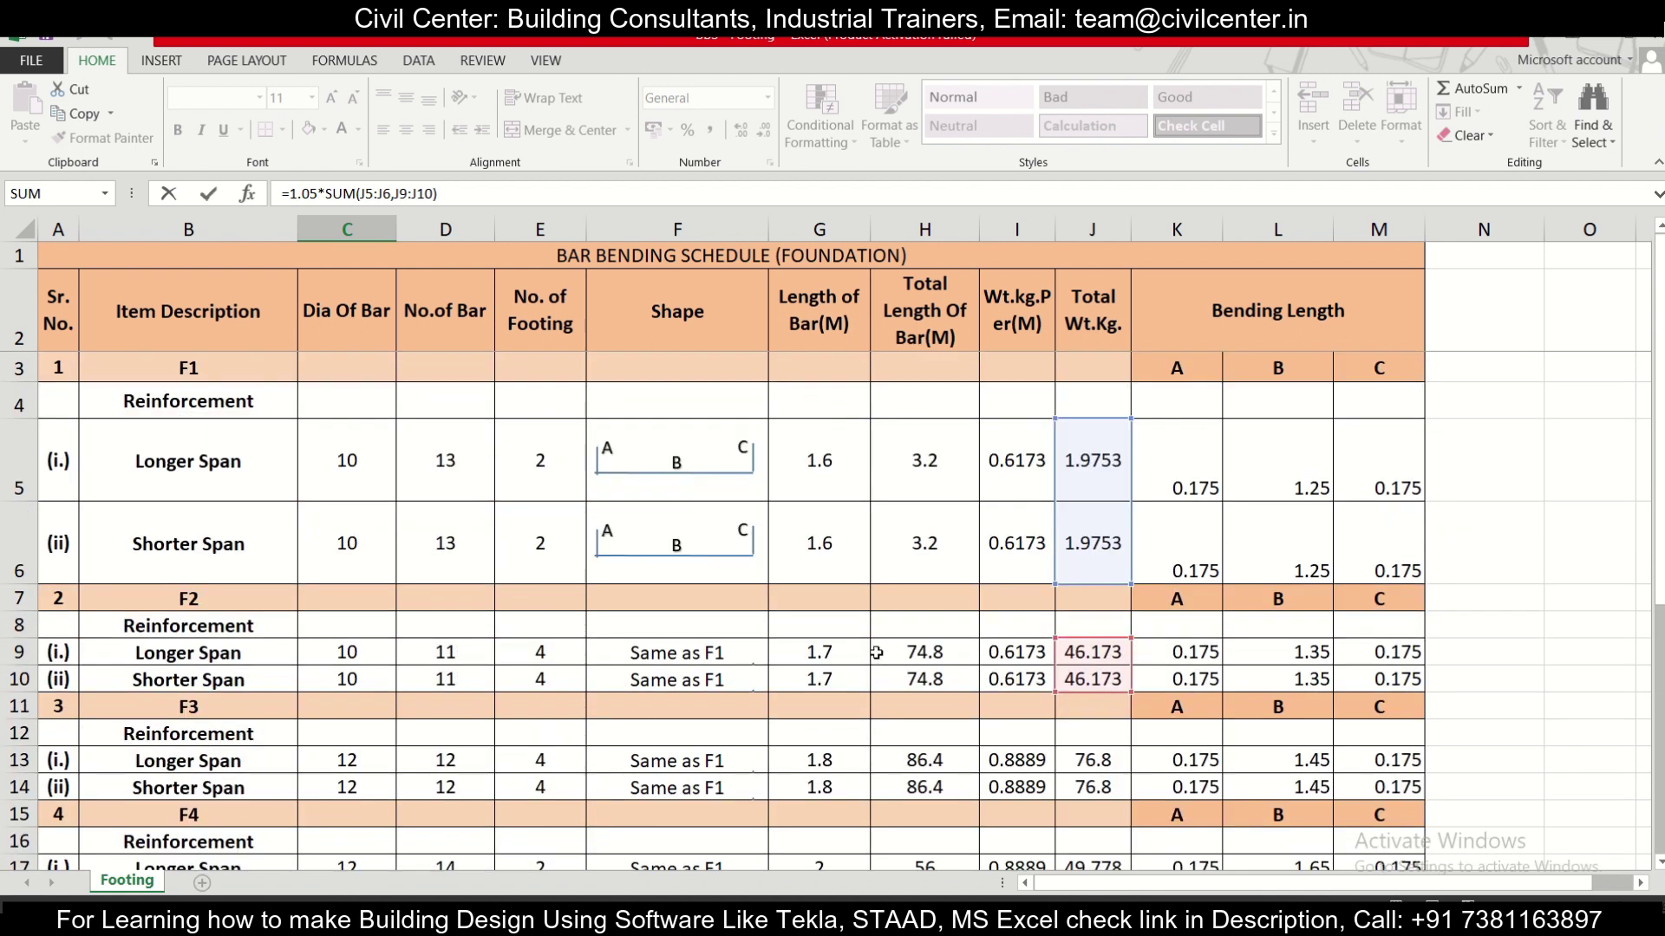
scroll(876, 652, "down", 3)
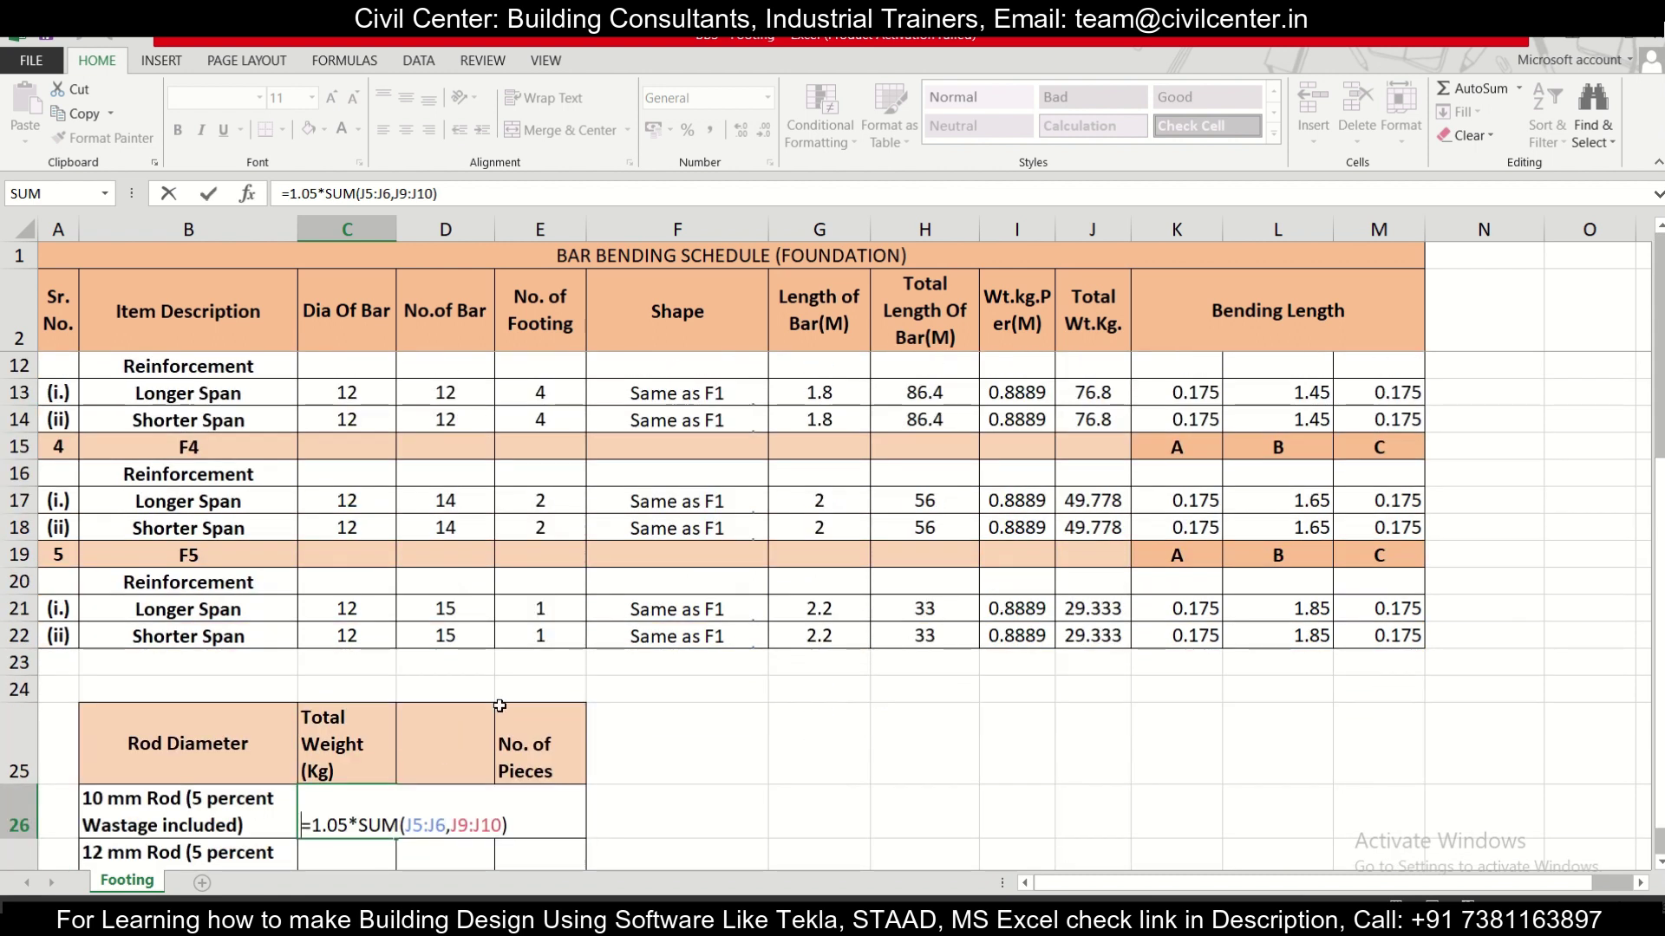
key("Return")
Step: Open the 10 mm rod's No. of Pieces formula and trace its referenced weight cells in the summary table and footing rows
scroll(450, 726, "down", 1)
left_click(555, 741)
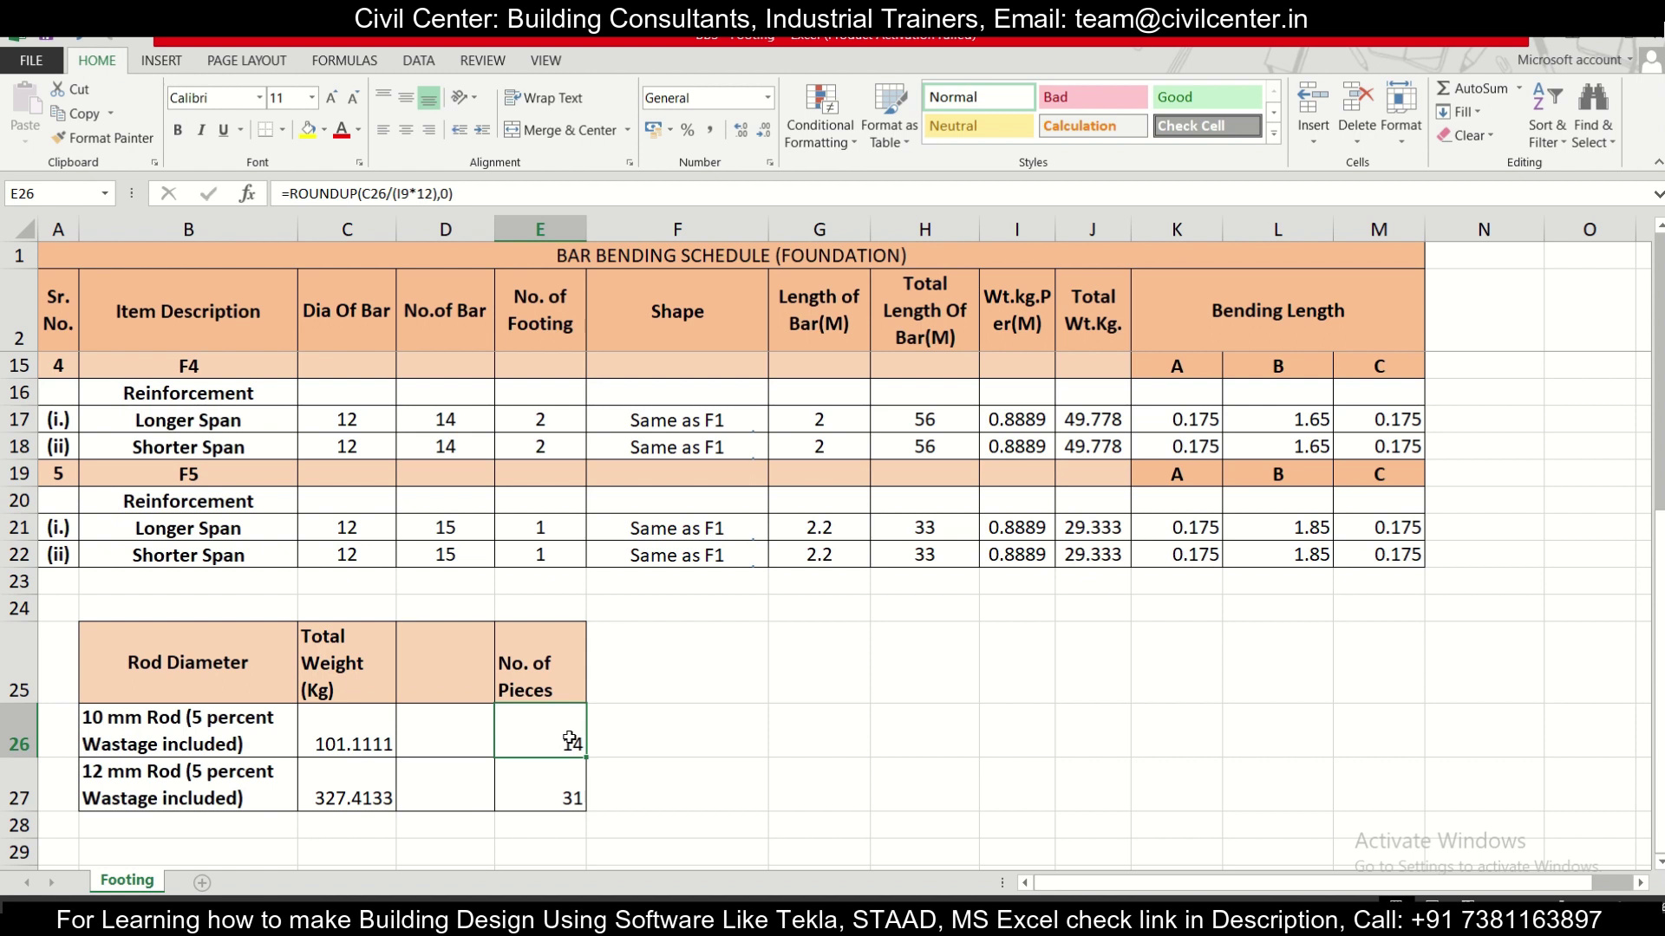
scroll(569, 739, "up", 2)
scroll(568, 742, "down", 2)
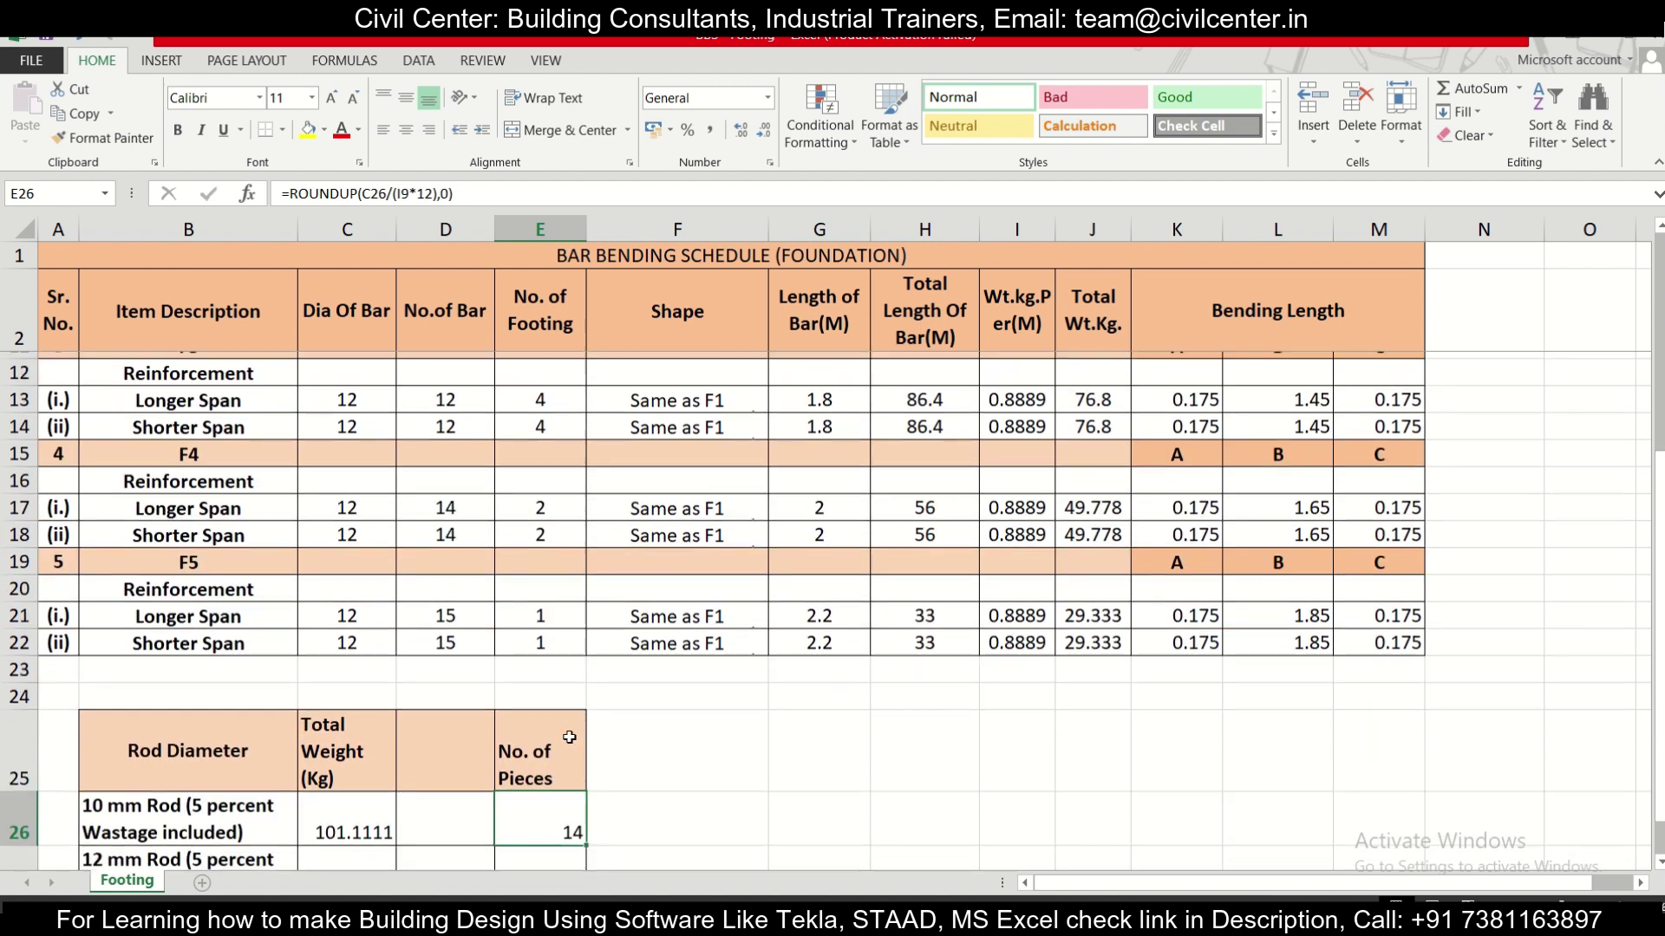
double_click(542, 737)
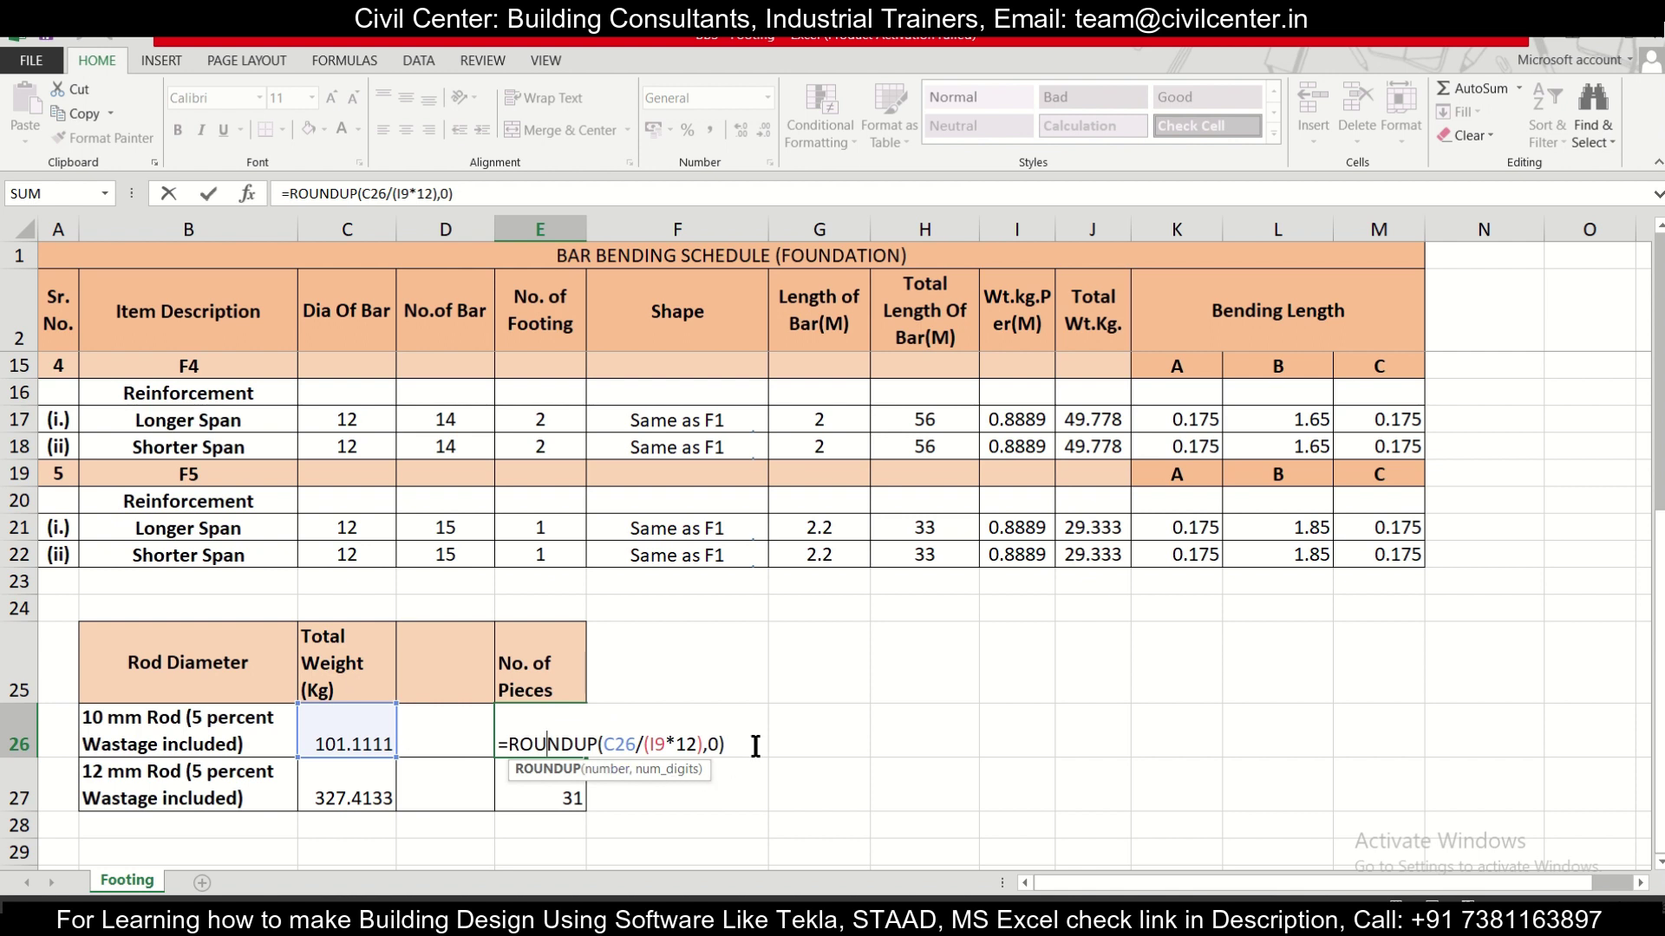
scroll(755, 745, "up", 4)
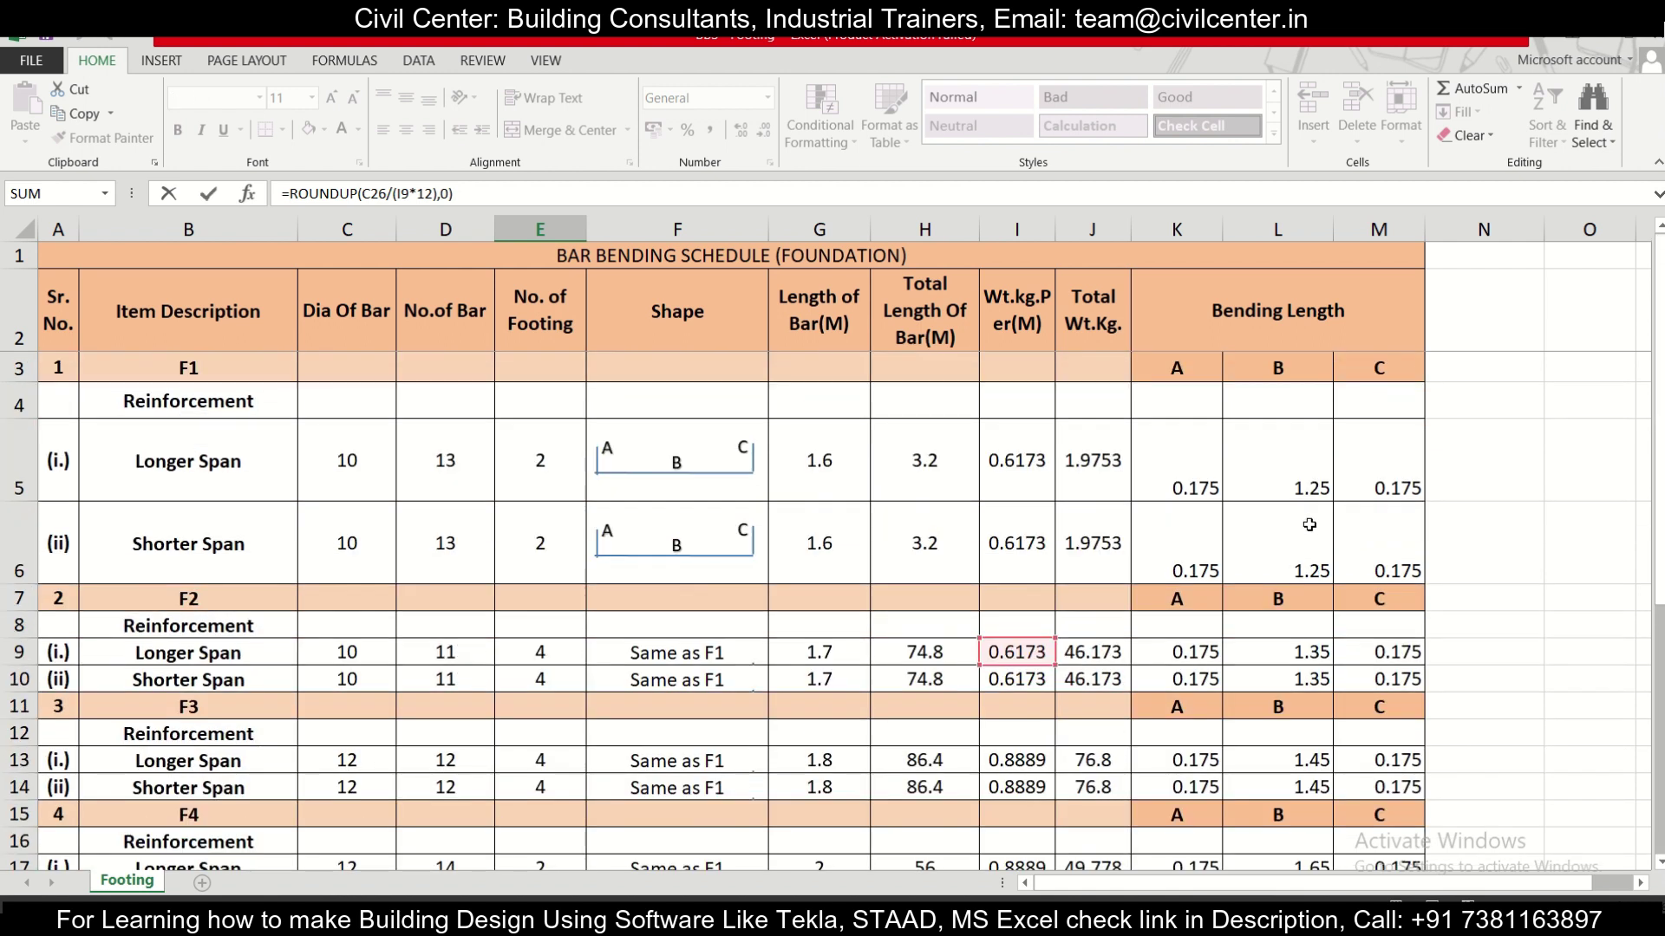
scroll(597, 663, "down", 3)
scroll(597, 663, "down", 2)
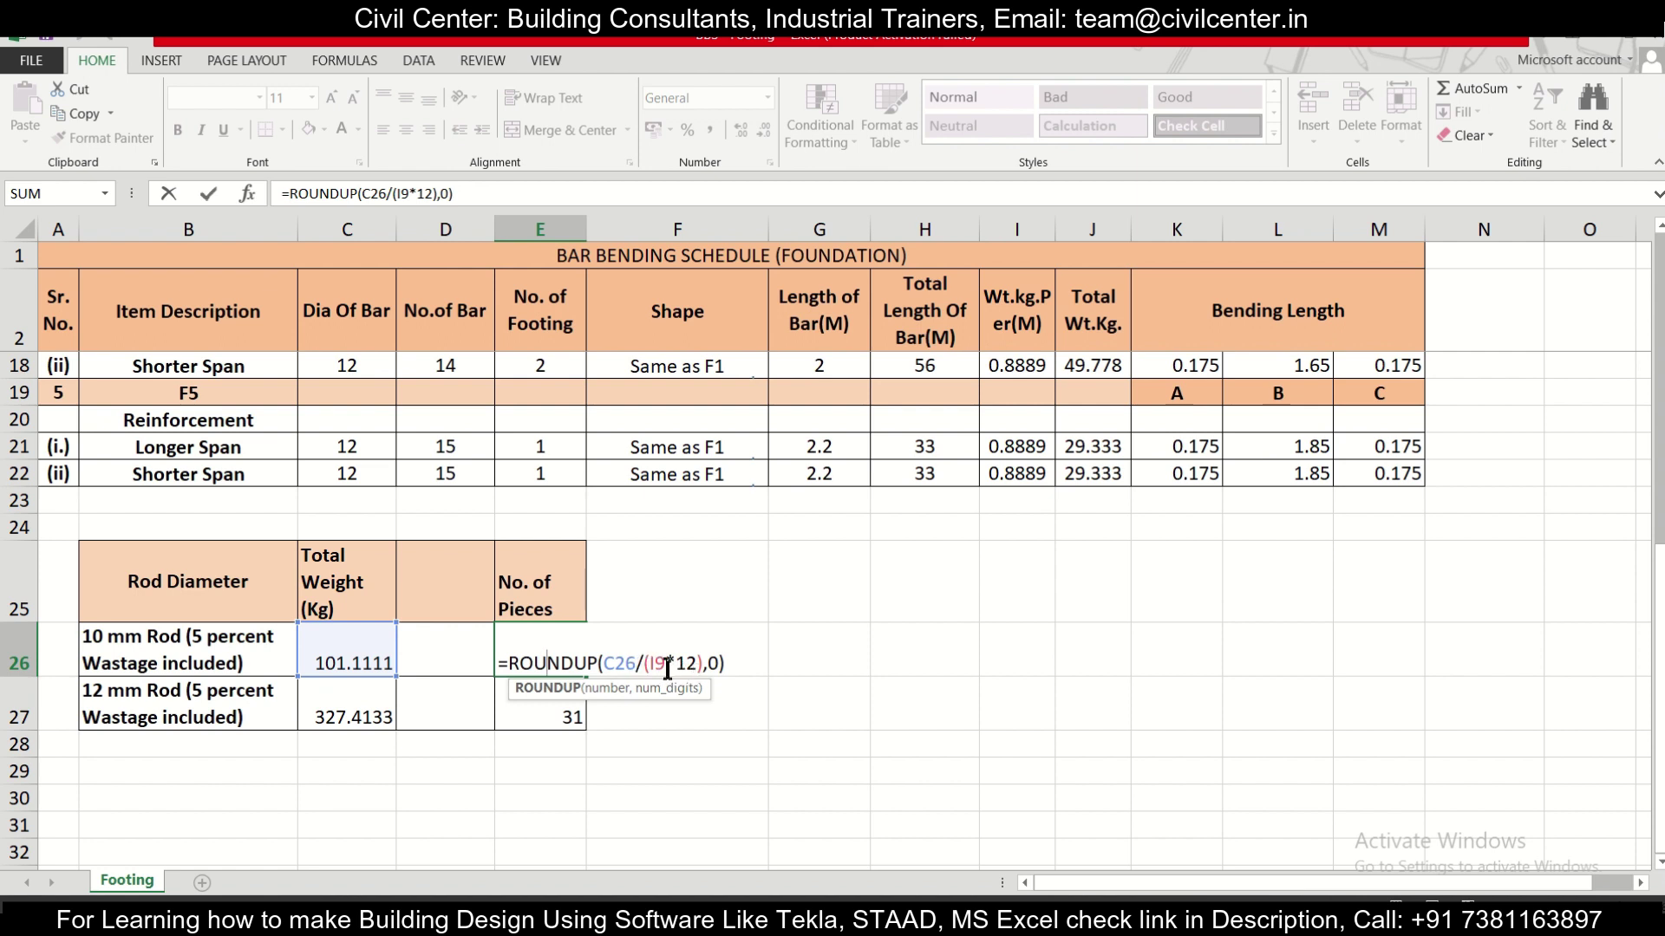
scroll(1138, 540, "up", 5)
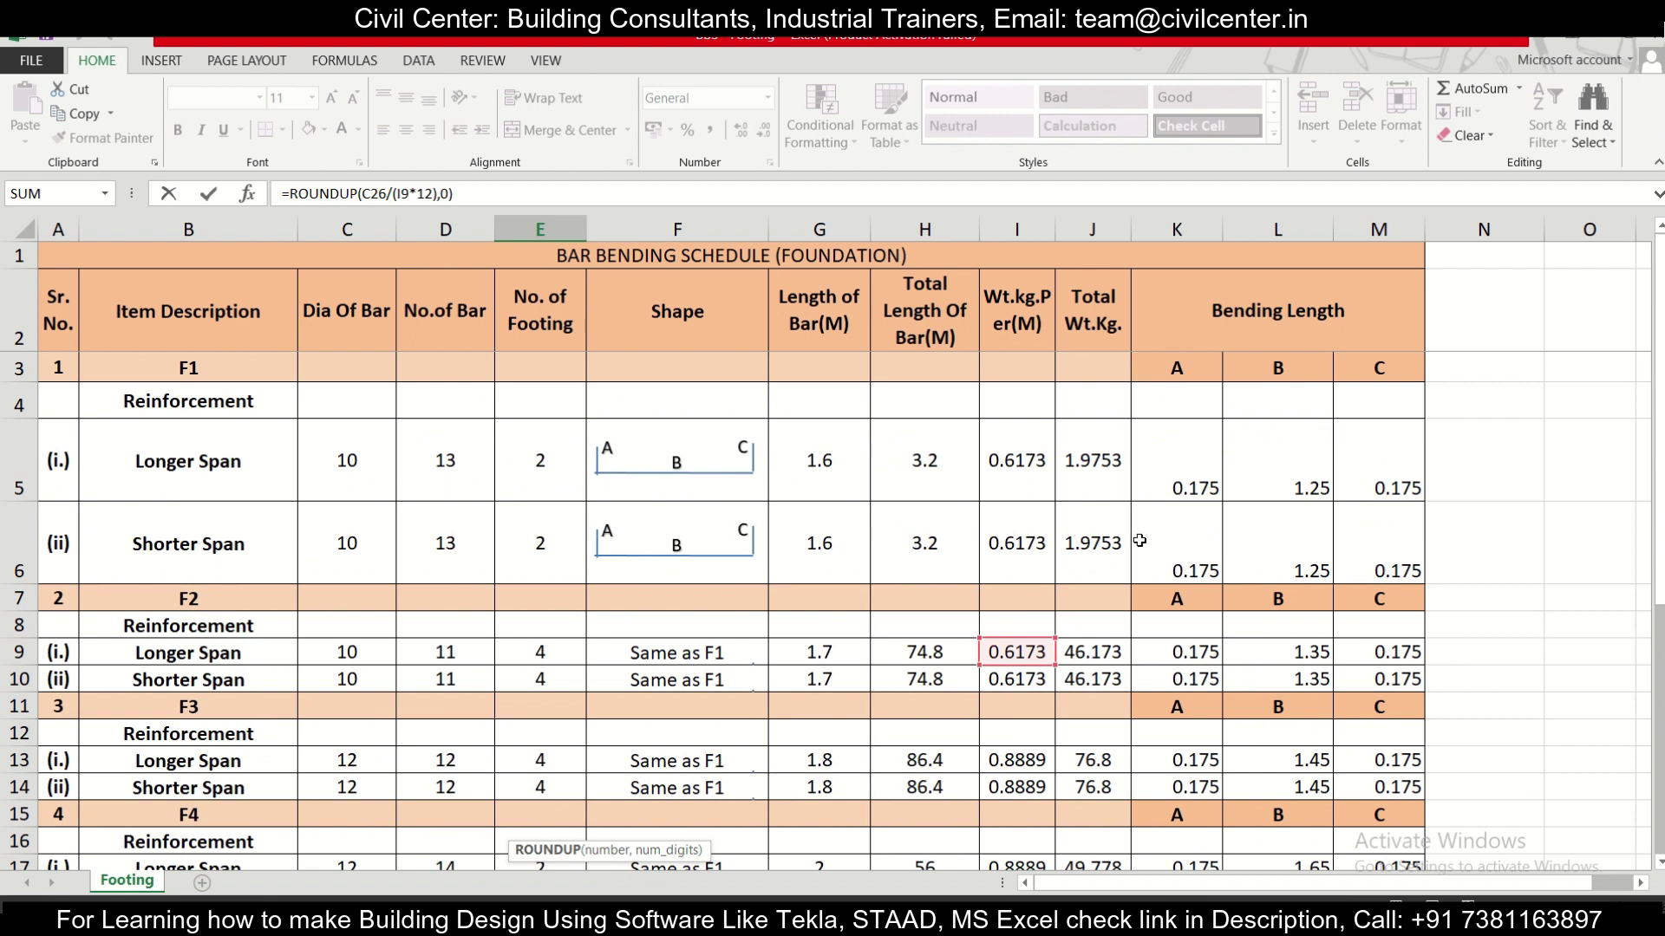
scroll(675, 521, "down", 2)
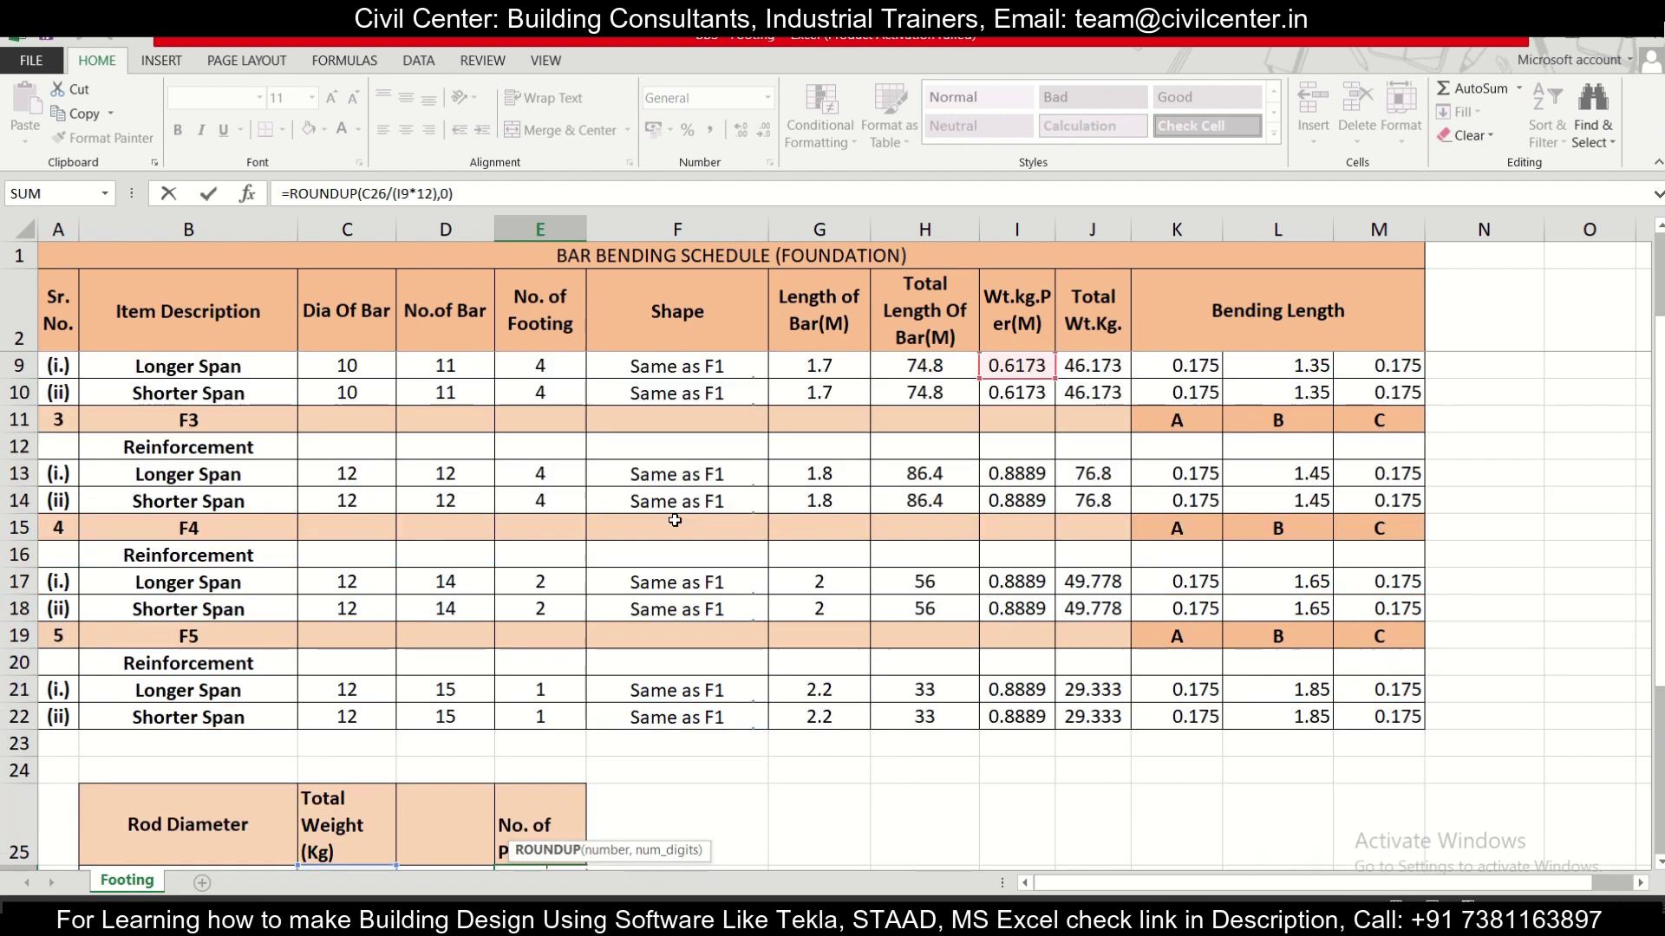
scroll(675, 520, "down", 1)
scroll(677, 523, "down", 2)
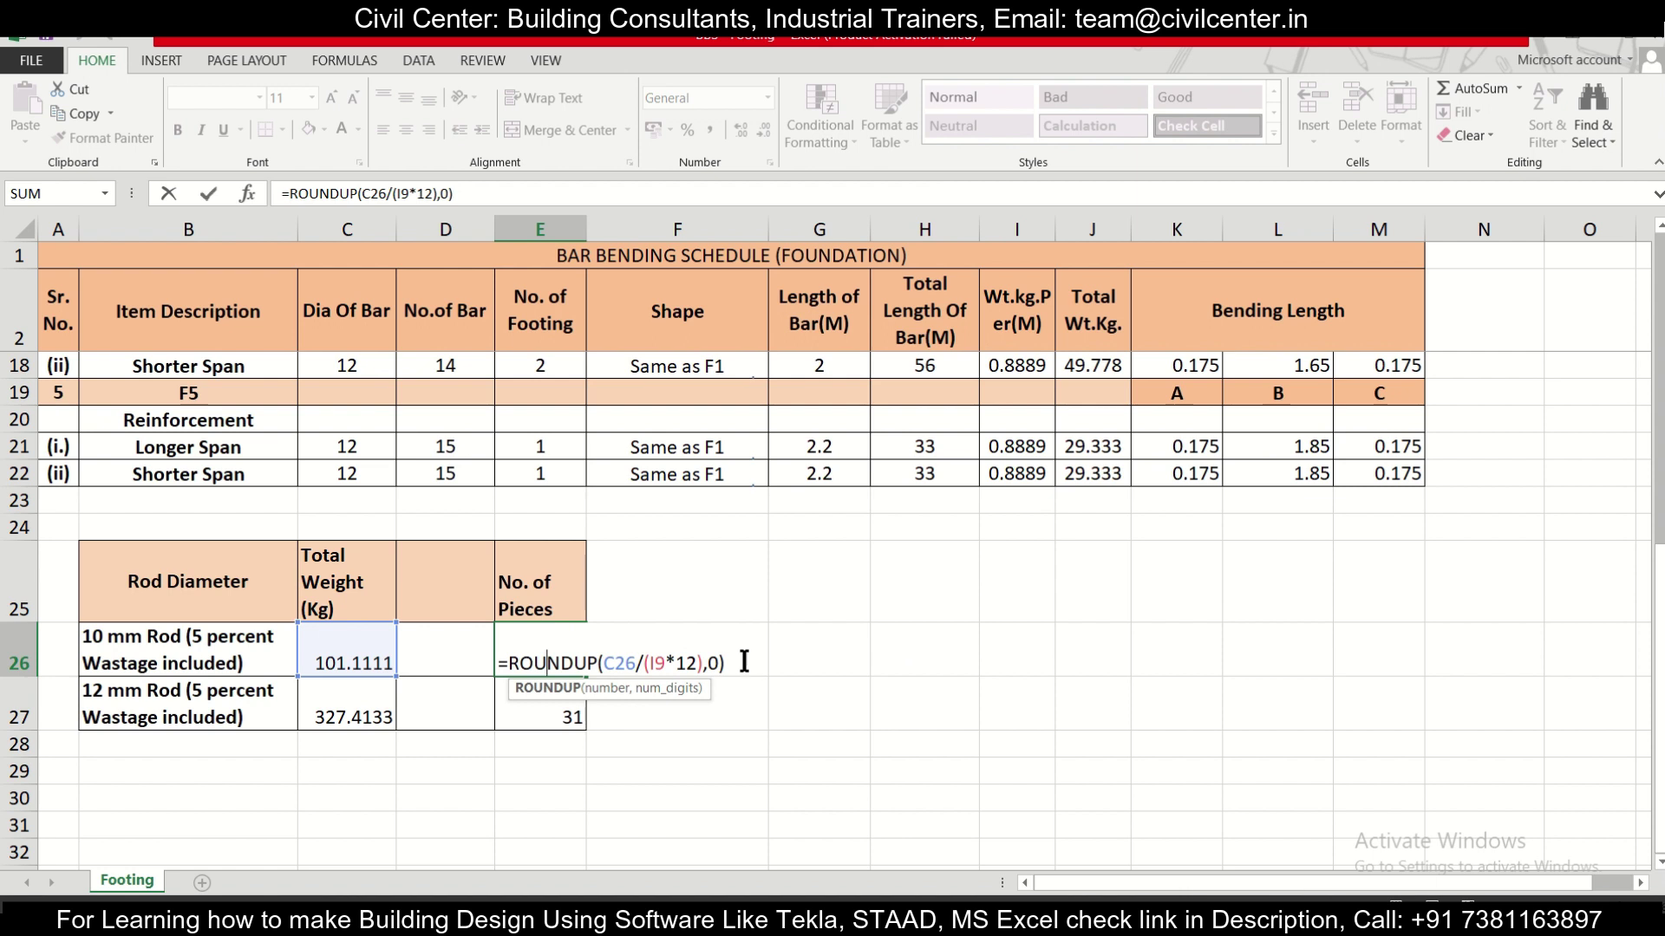
key("ctrl+Return")
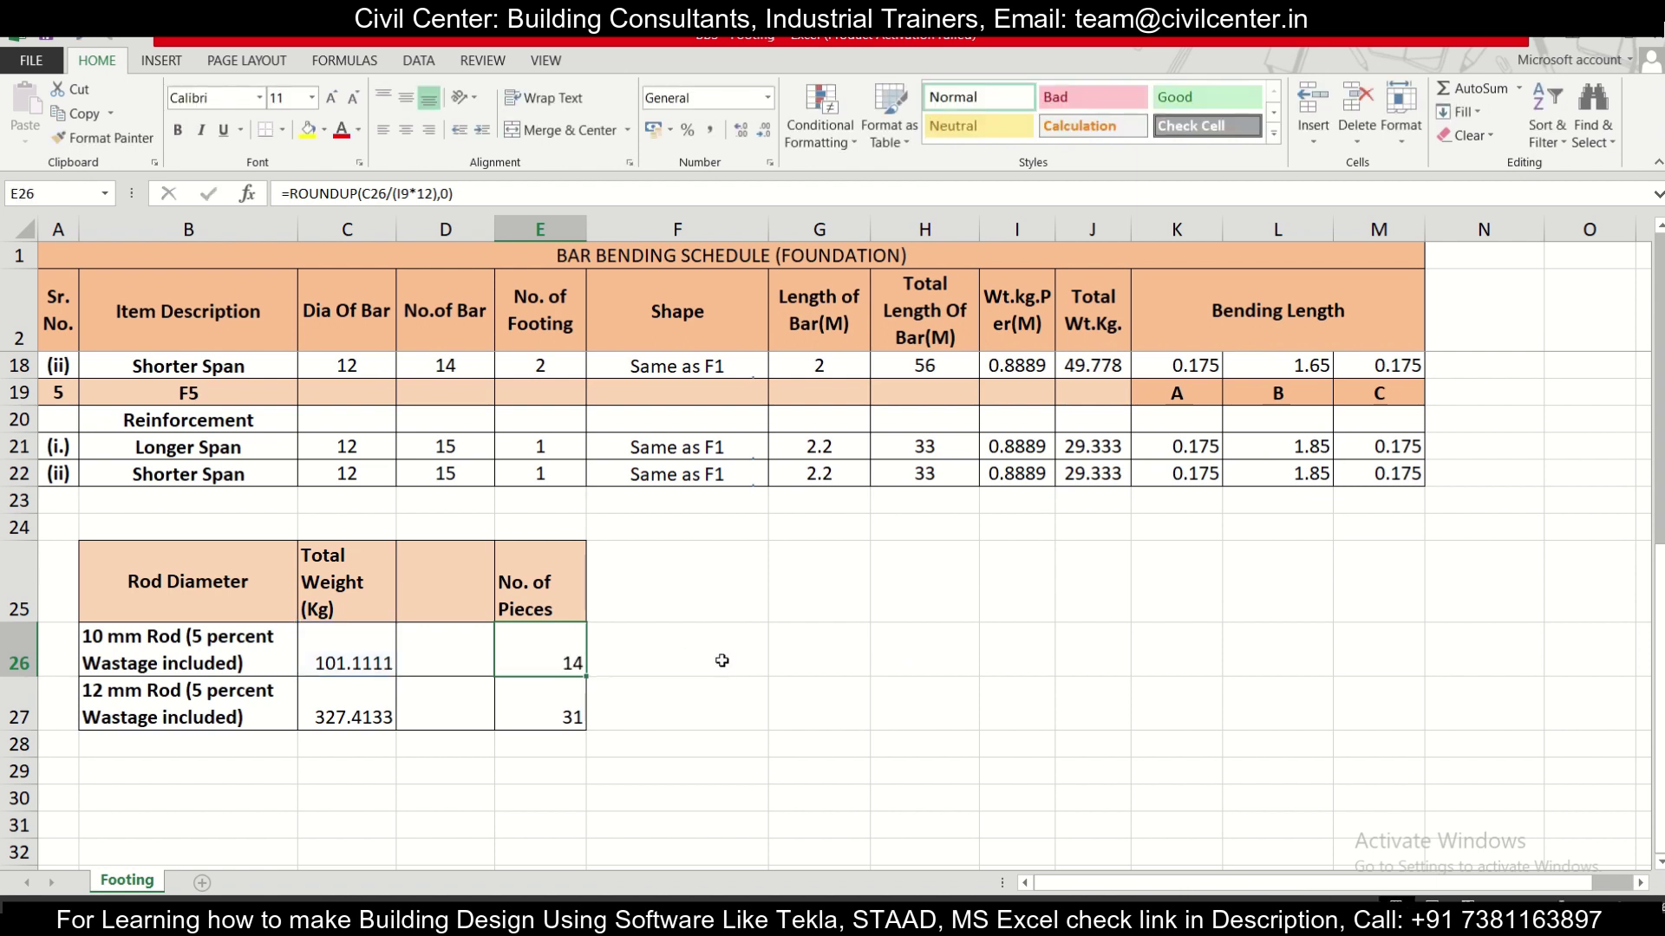
scroll(561, 626, "up", 1)
scroll(607, 676, "down", 1)
scroll(624, 693, "up", 3)
scroll(624, 693, "up", 2)
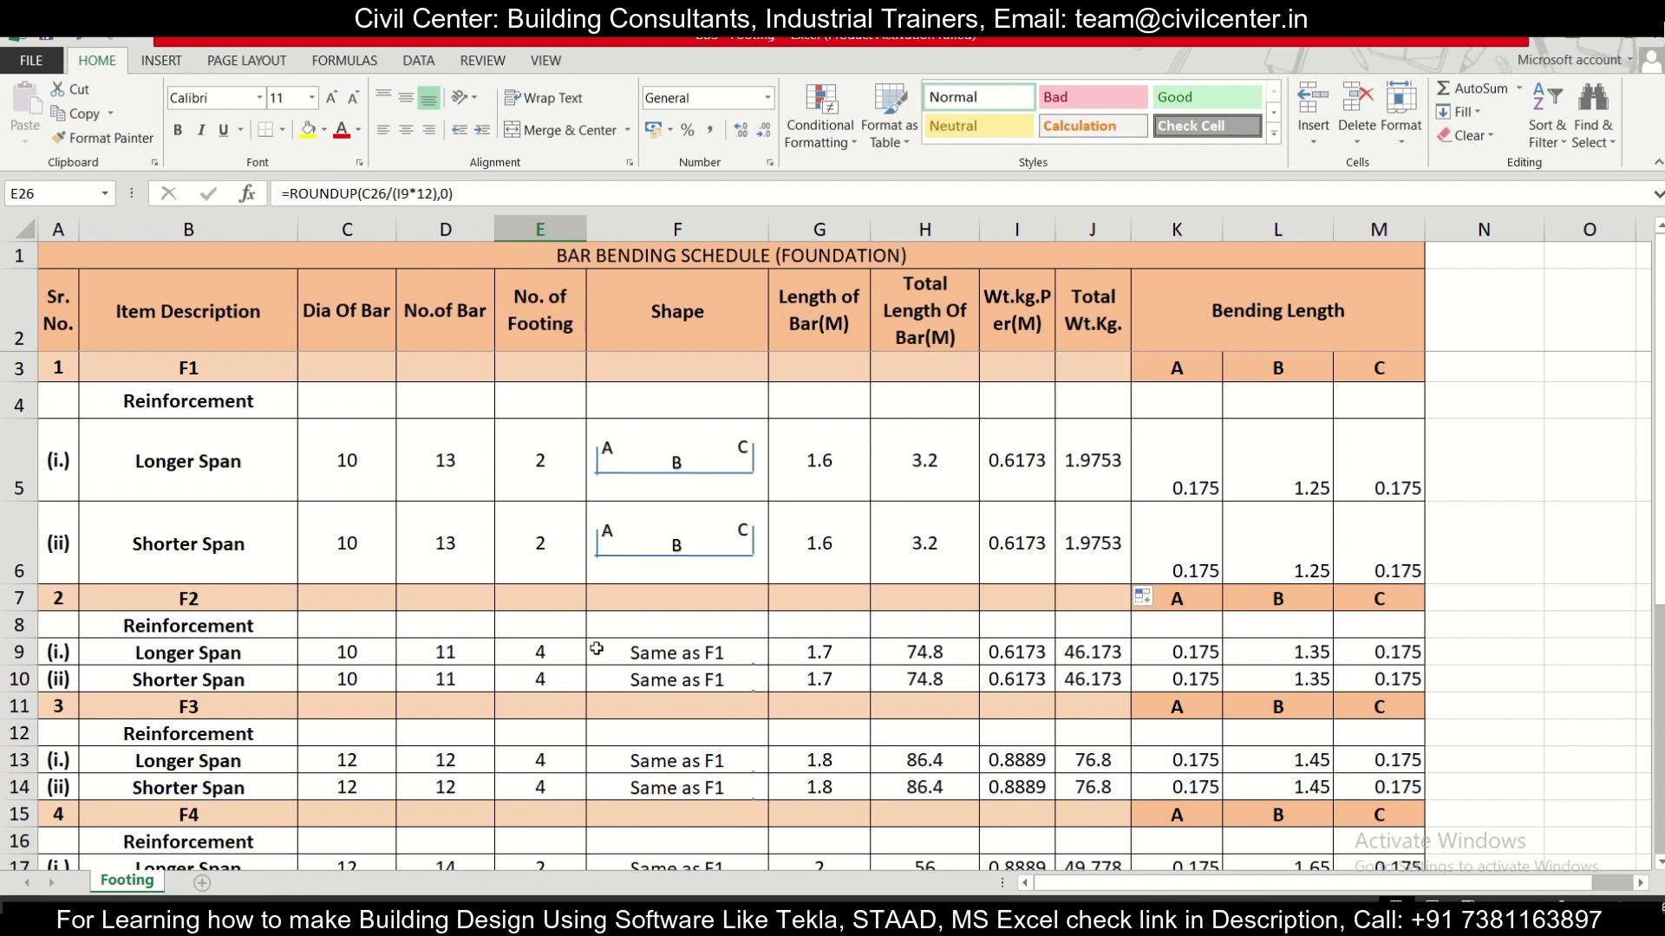
left_click(756, 70)
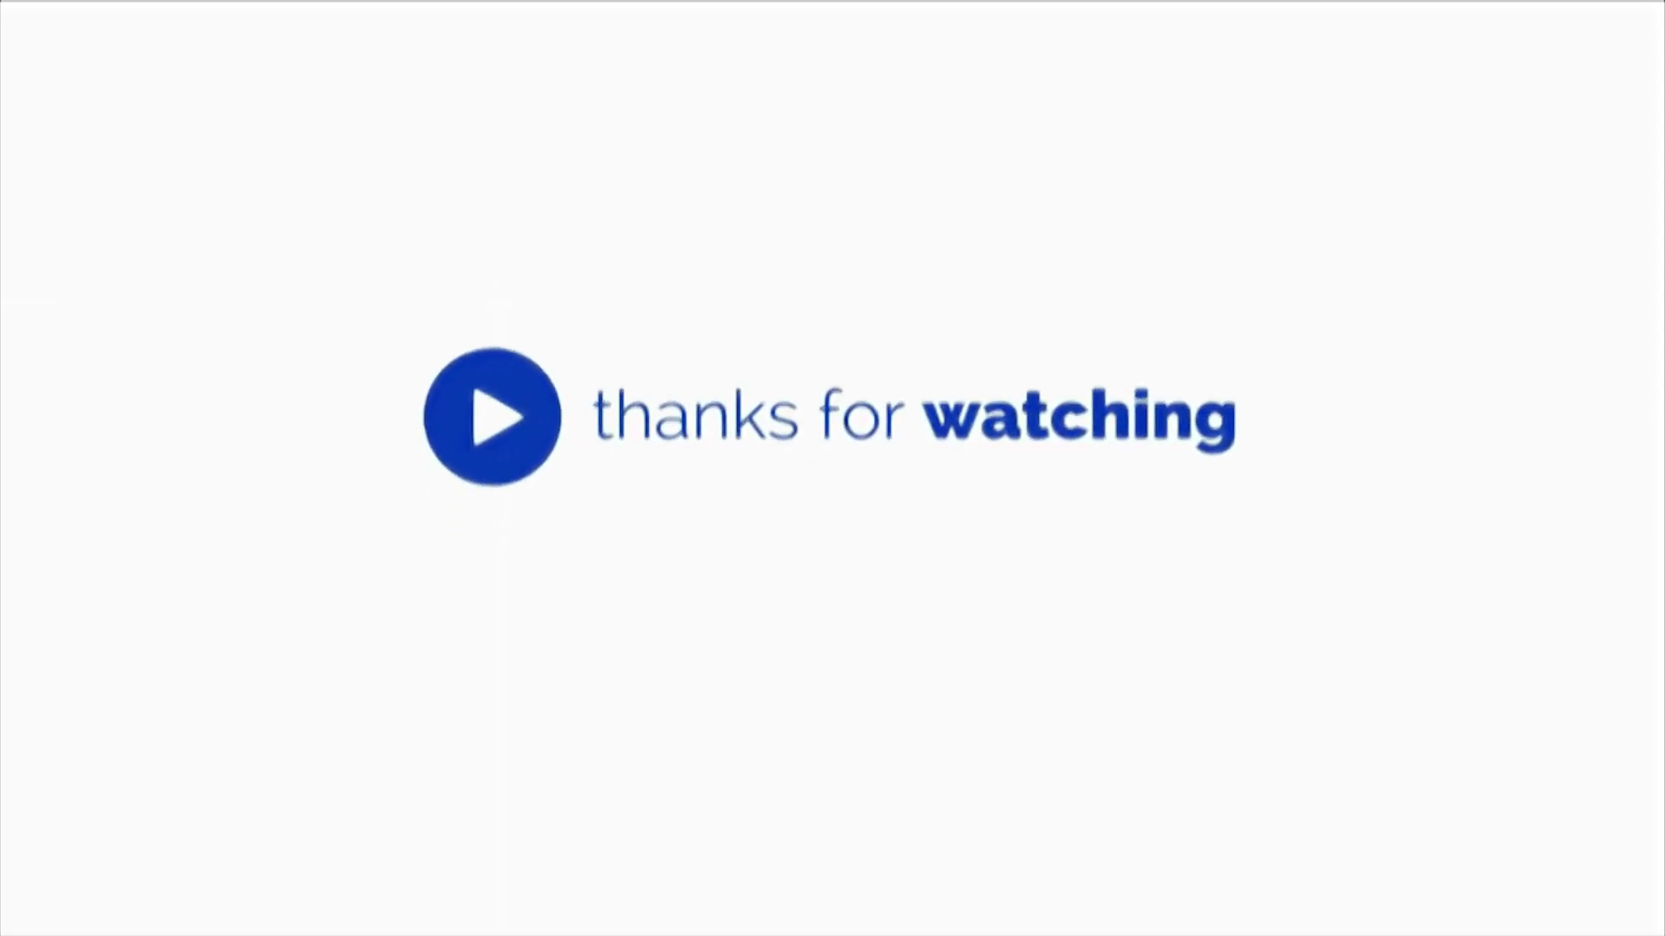